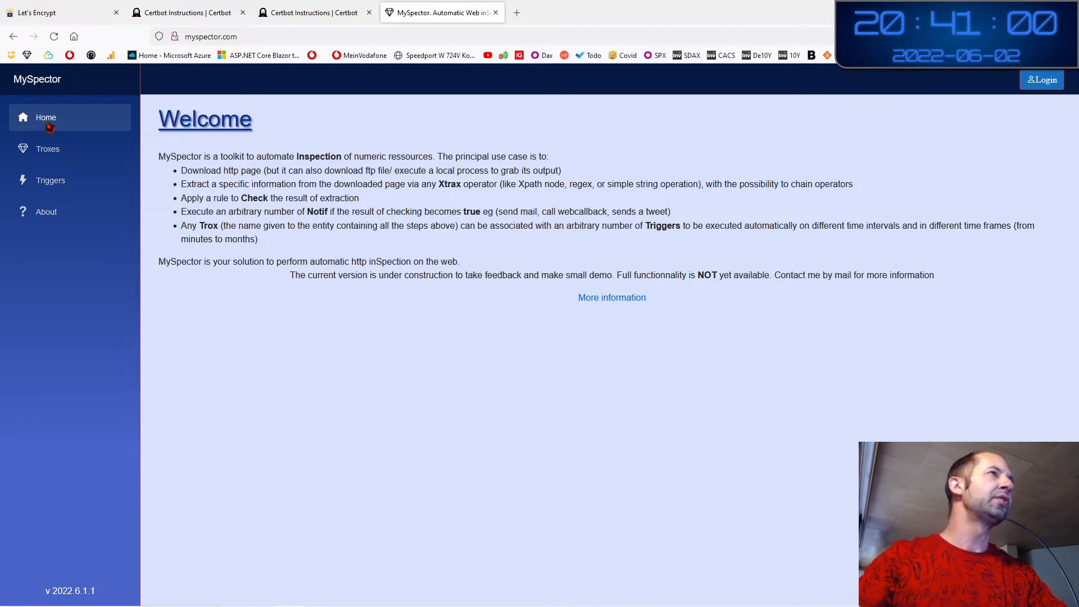
# Open the List of Troxes and look over its Name column, reloading the list once
pyautogui.click(61, 159)
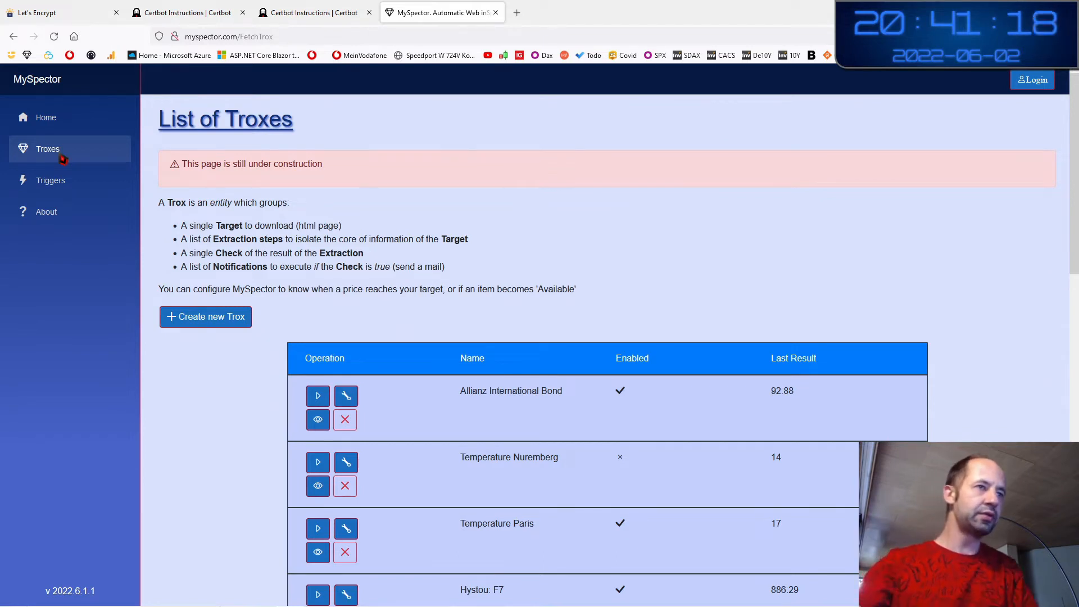
pyautogui.scroll(-2, 521, 419)
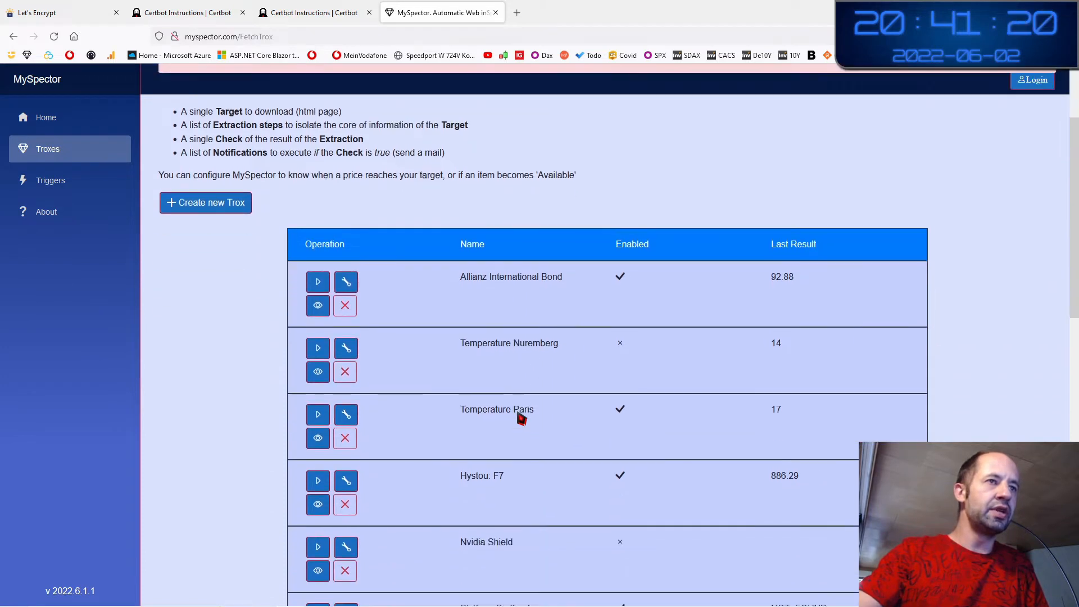
pyautogui.doubleClick(469, 245)
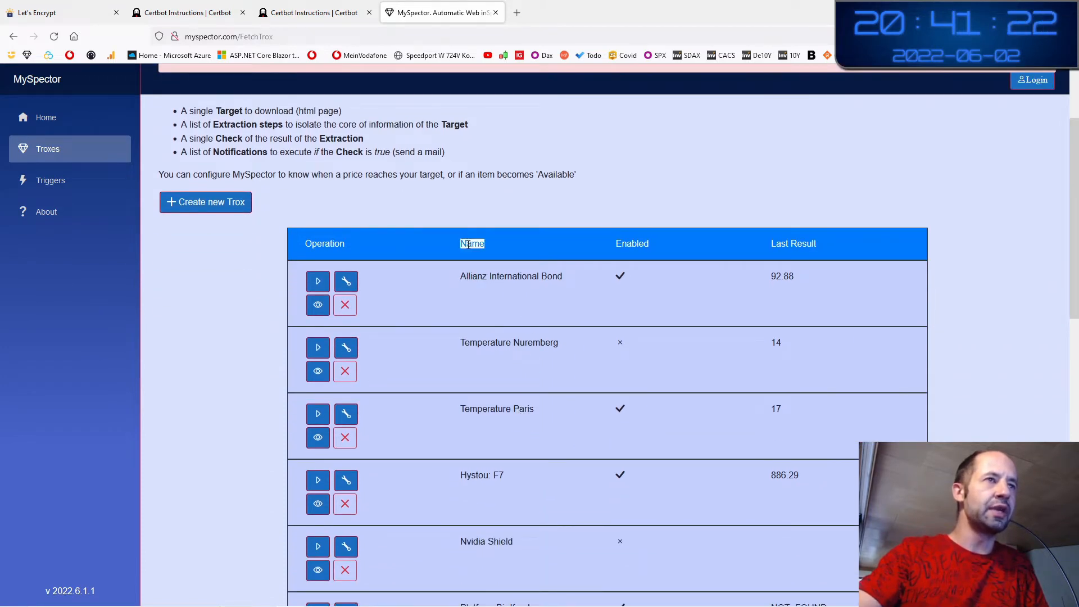
pyautogui.click(395, 250)
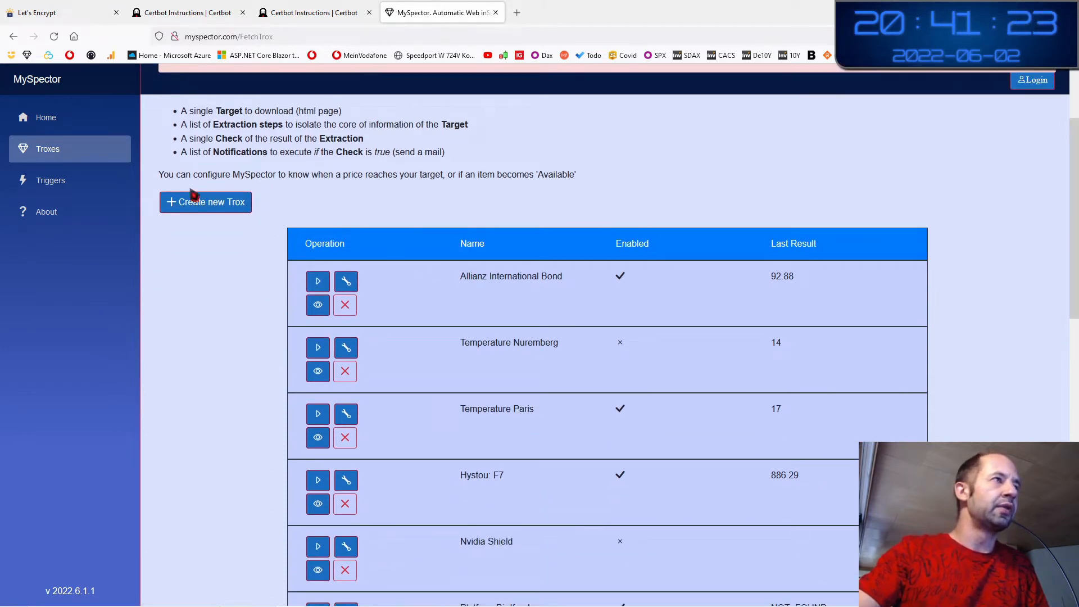
pyautogui.click(60, 155)
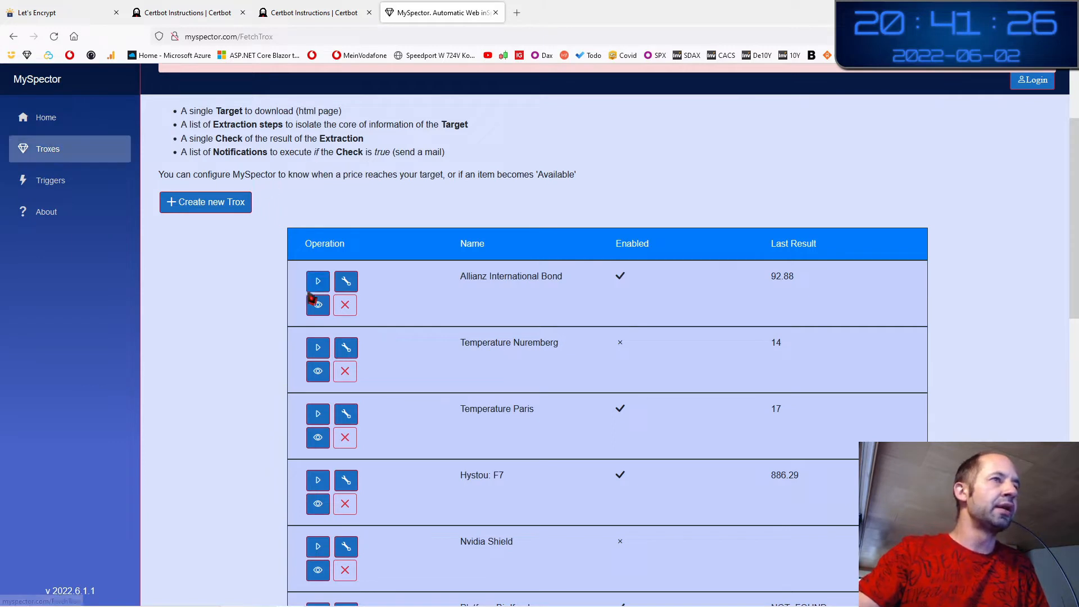
# Point out the Allianz International Bond trox and its last result of 92.88
pyautogui.doubleClick(525, 275)
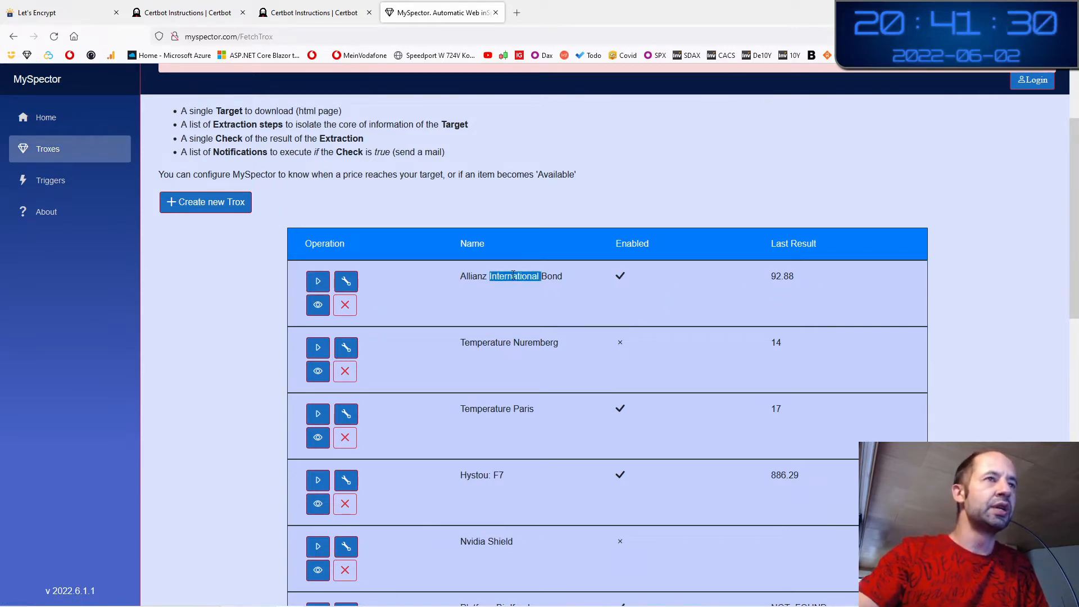
pyautogui.click(525, 275)
pyautogui.moveTo(467, 278); pyautogui.dragTo(538, 276)
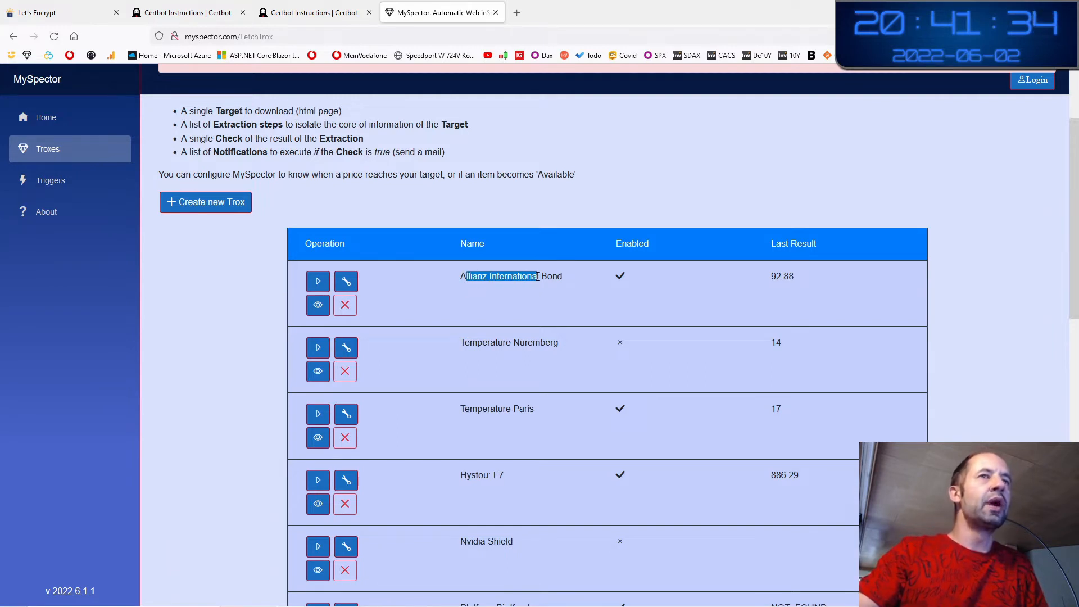
pyautogui.moveTo(804, 275); pyautogui.dragTo(776, 276)
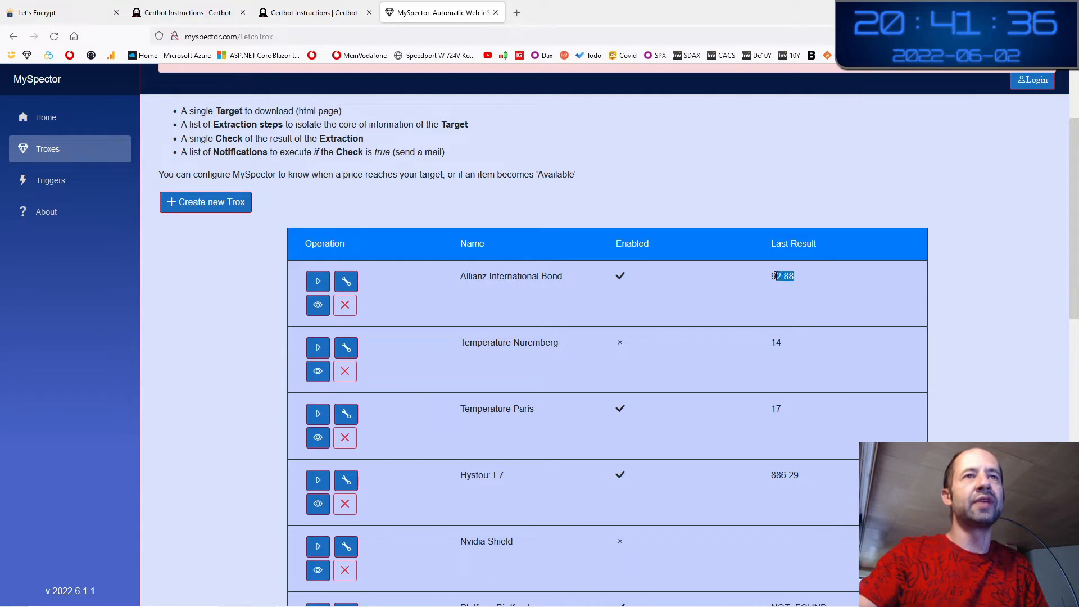
pyautogui.click(792, 293)
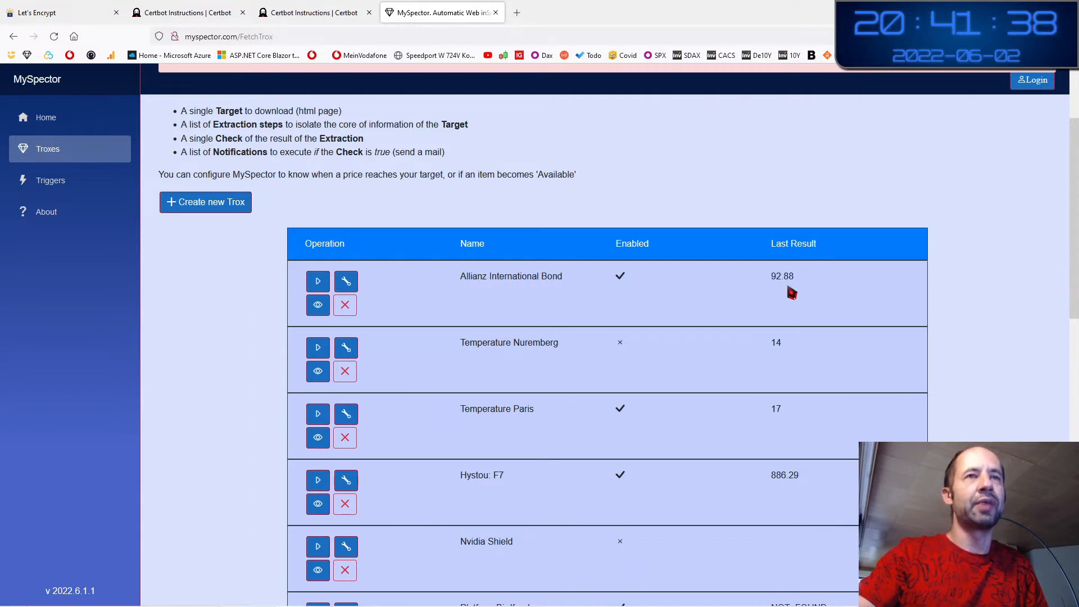
pyautogui.moveTo(800, 287); pyautogui.dragTo(777, 288)
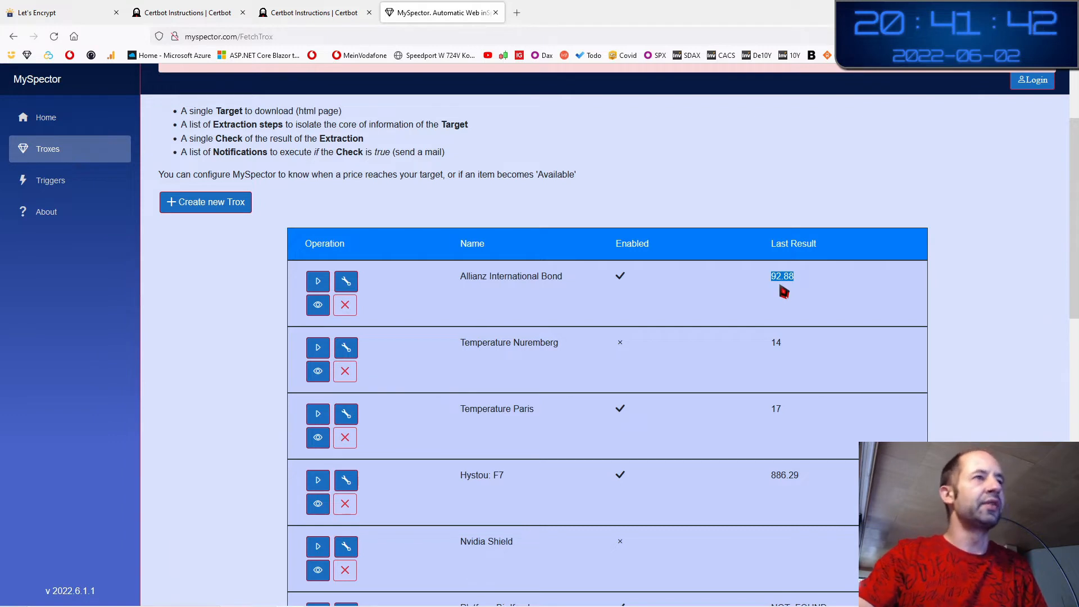
# Execute the Allianz International Bond trox, then follow the Allianz/Fund target link into a new tab
pyautogui.click(318, 284)
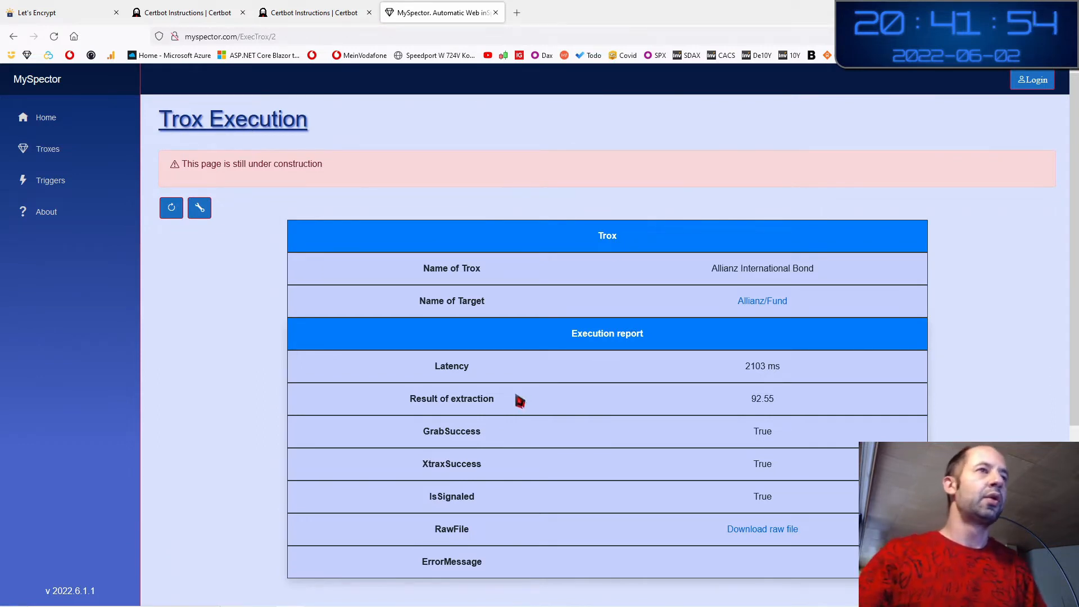
pyautogui.moveTo(431, 302); pyautogui.dragTo(485, 303)
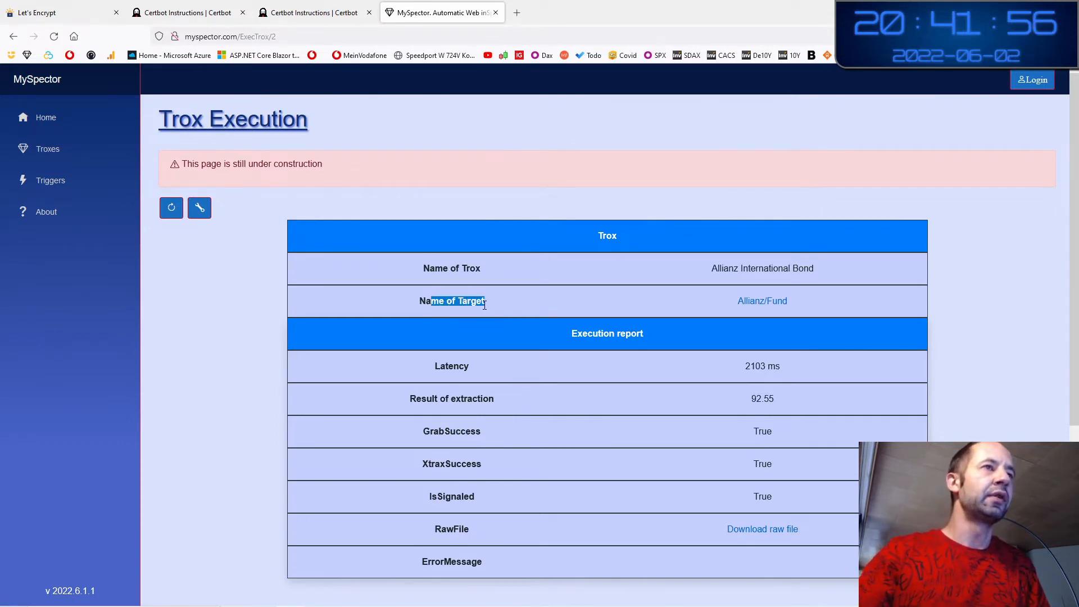
pyautogui.click(518, 313)
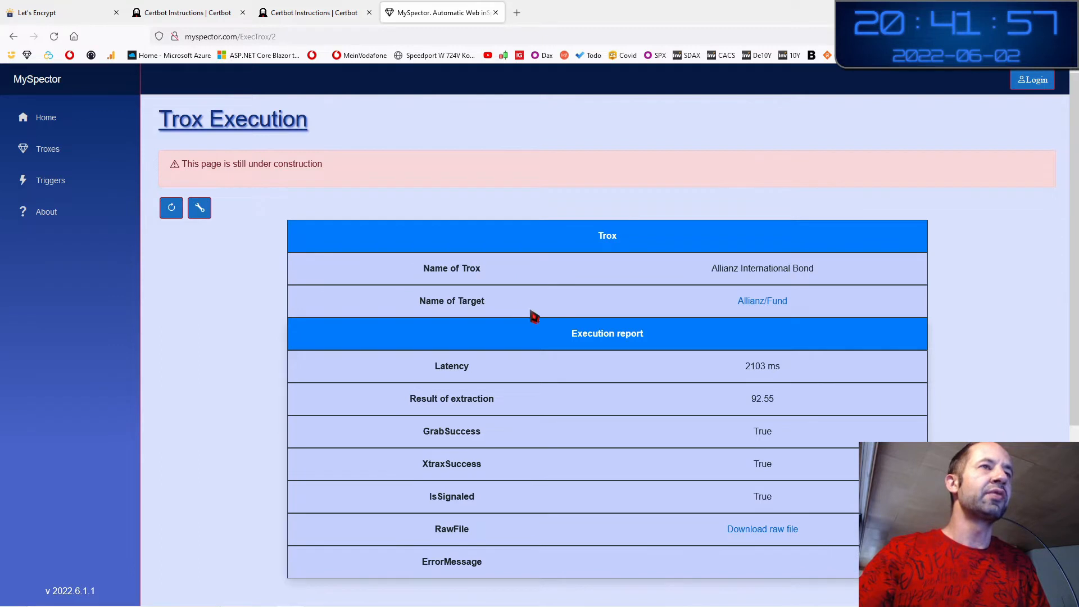
pyautogui.click(770, 305)
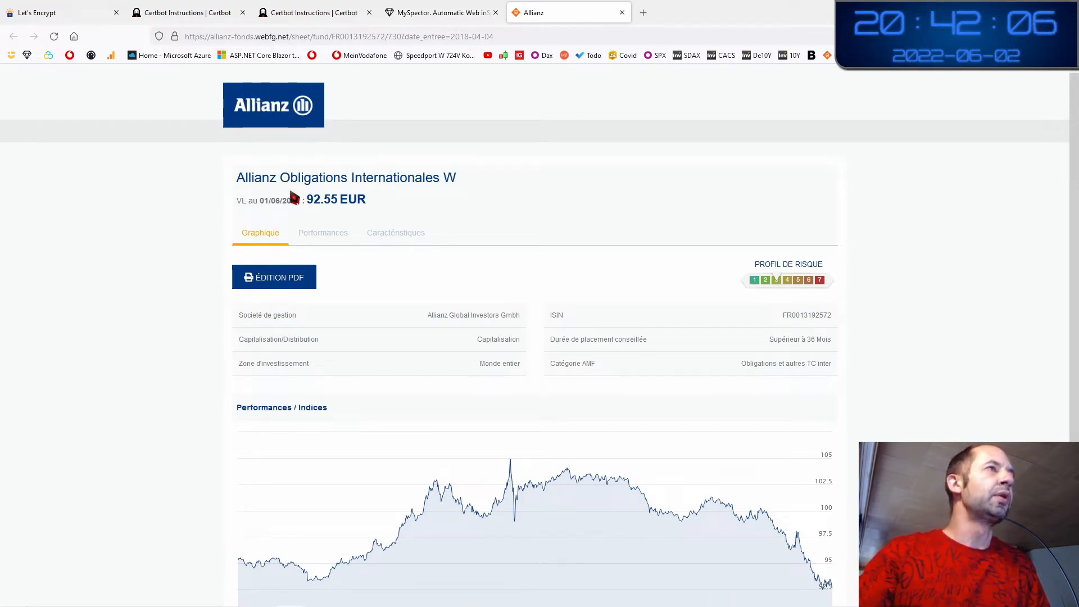
# Highlight the fund's 92.55 EUR price, then switch back to the MySpector execution report
pyautogui.moveTo(244, 178); pyautogui.dragTo(312, 198)
pyautogui.click(365, 201)
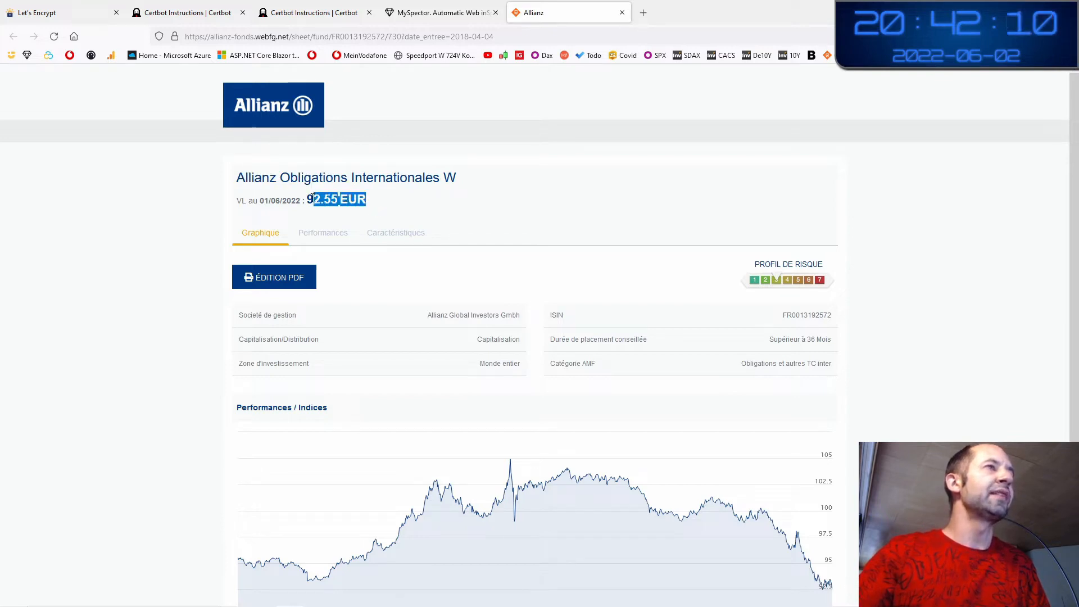
pyautogui.tripleClick(323, 200)
pyautogui.click(329, 200)
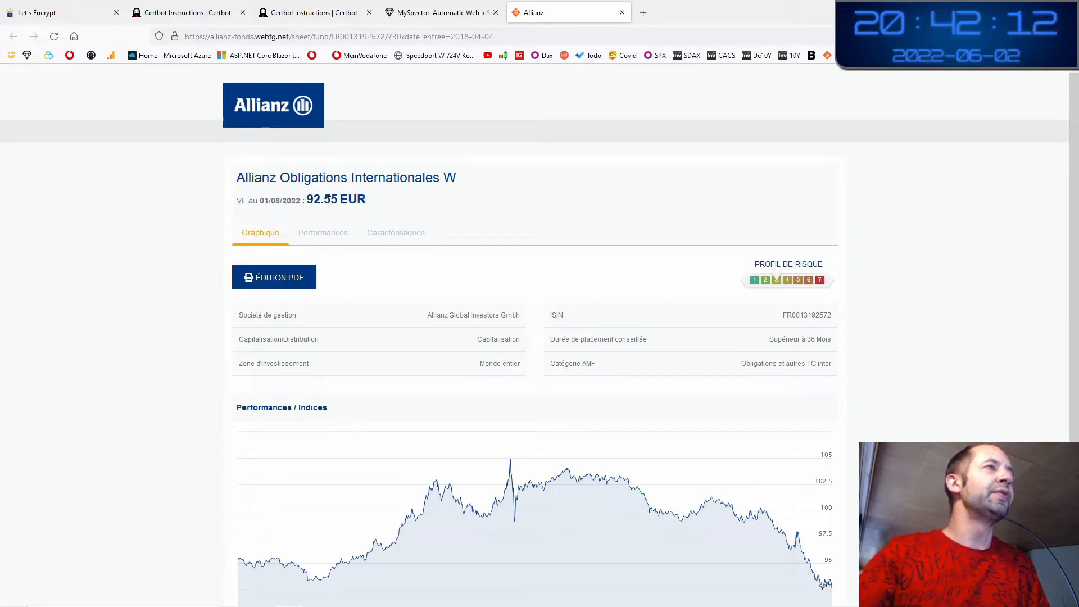
pyautogui.click(428, 14)
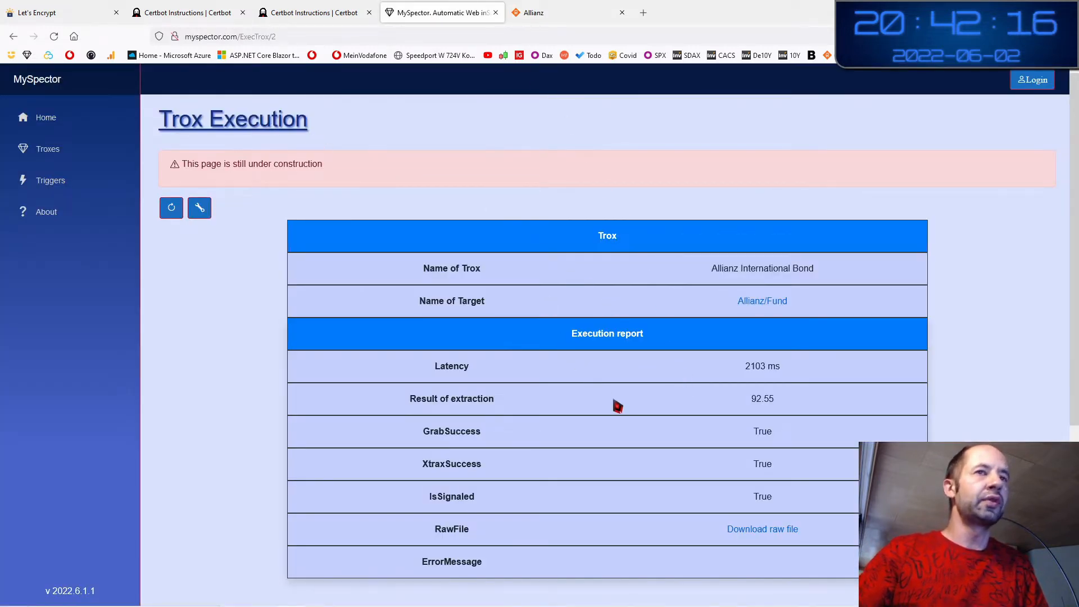
pyautogui.moveTo(760, 397); pyautogui.dragTo(776, 406)
pyautogui.doubleClick(456, 399)
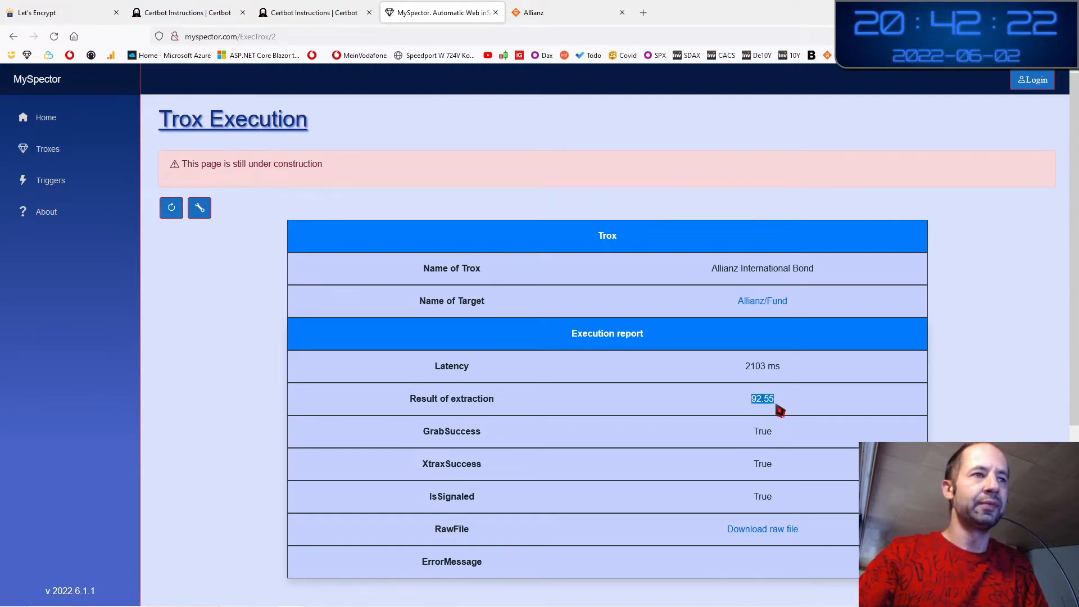
pyautogui.doubleClick(457, 497)
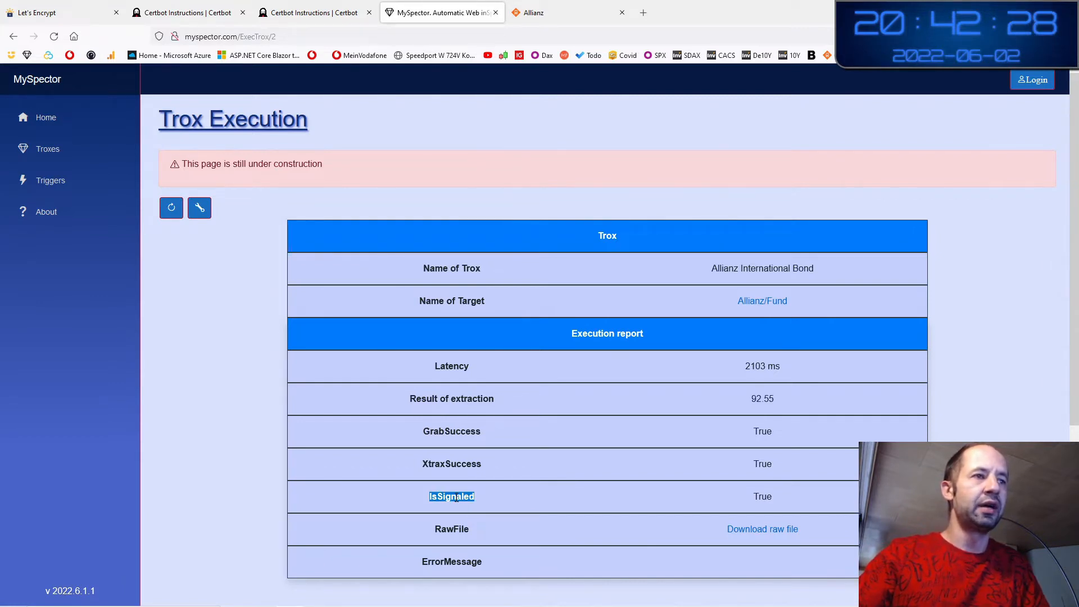
pyautogui.click(462, 497)
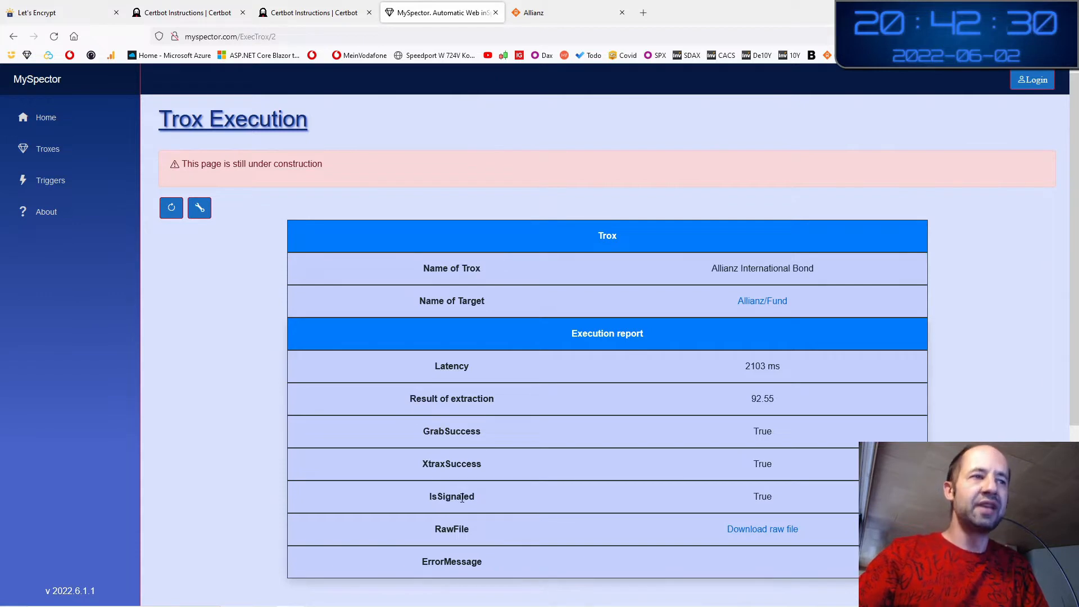
pyautogui.doubleClick(769, 498)
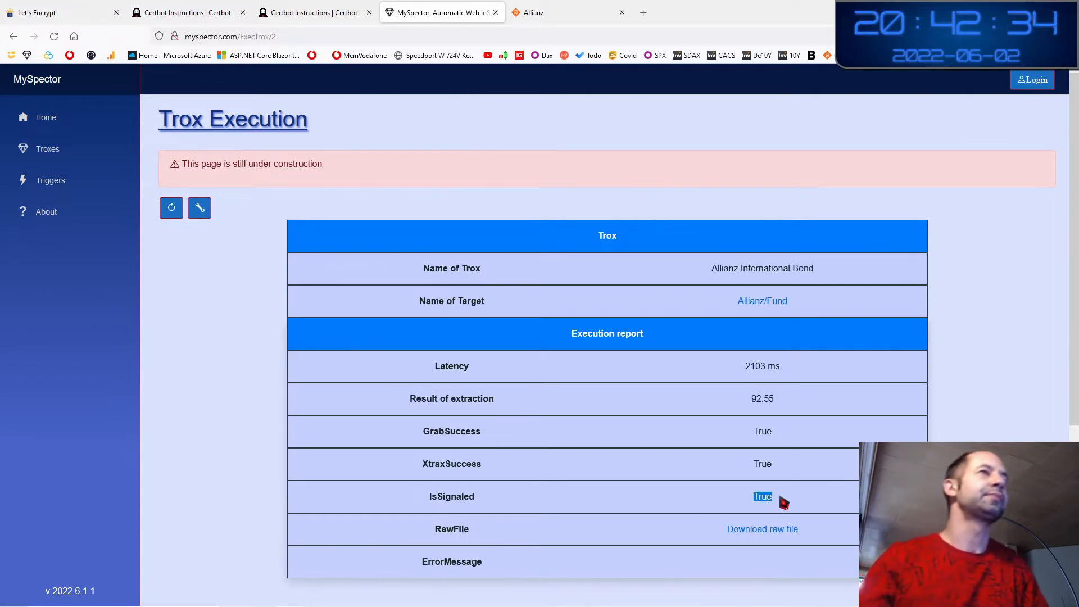
# Open the Allianz International Bond trox for editing and keep HTTP as its target type
pyautogui.click(201, 213)
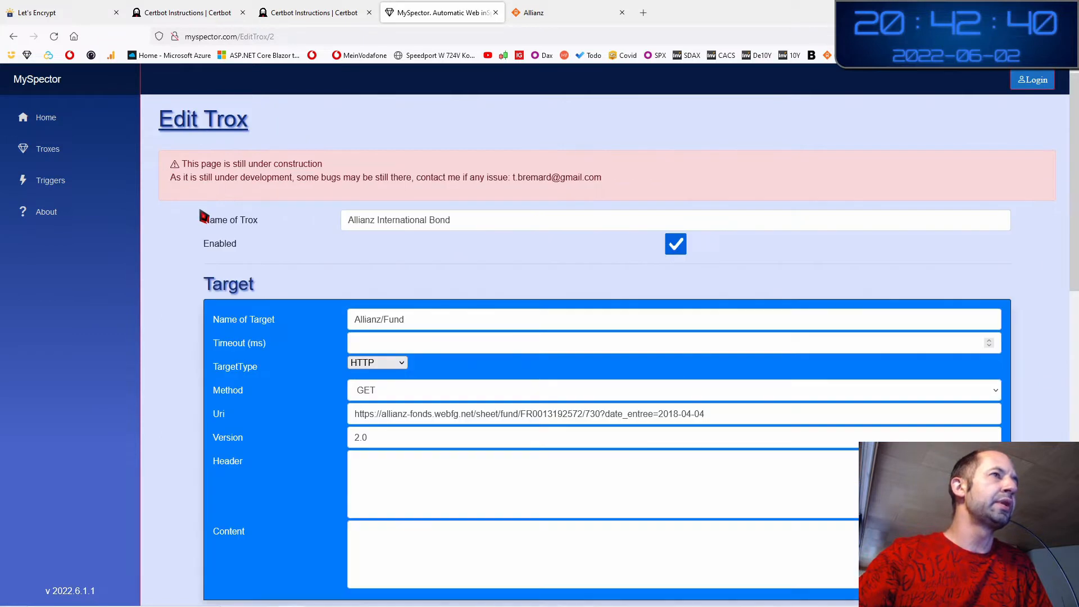
pyautogui.scroll(-3, 194, 345)
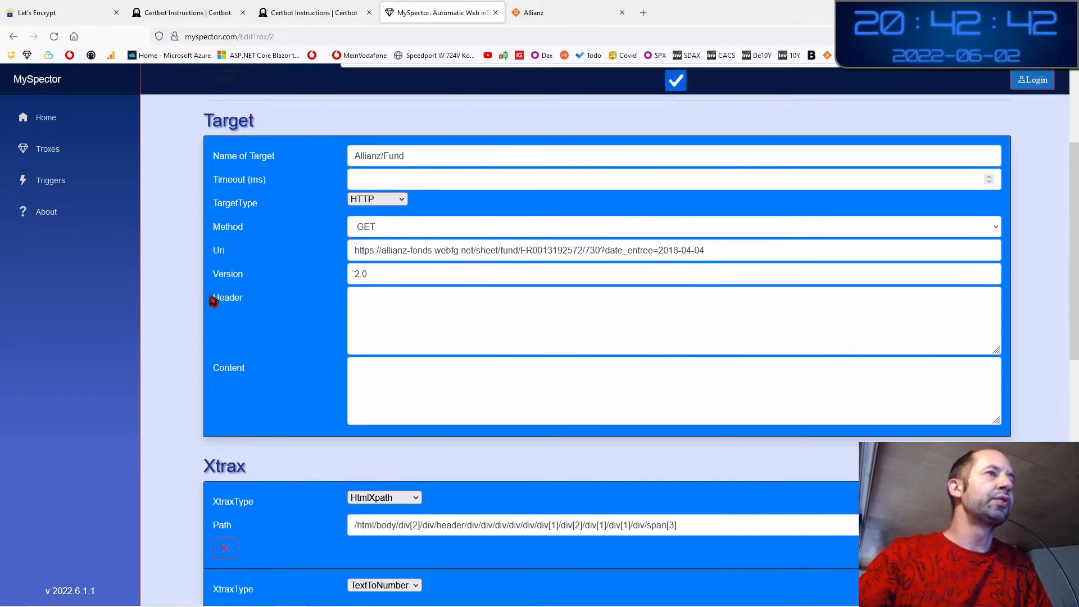
pyautogui.scroll(2, 366, 285)
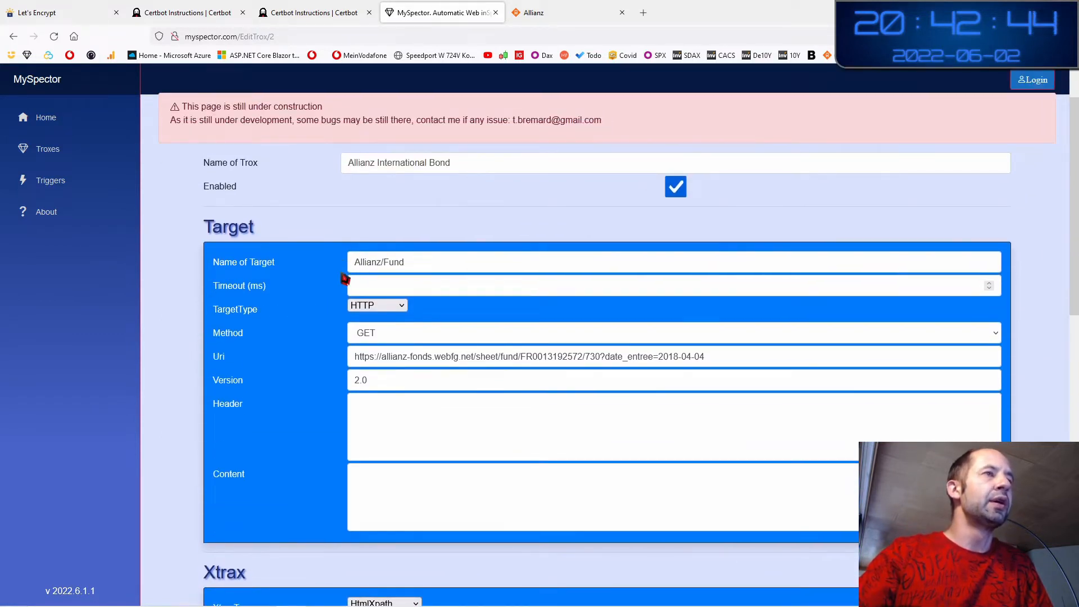
pyautogui.doubleClick(240, 309)
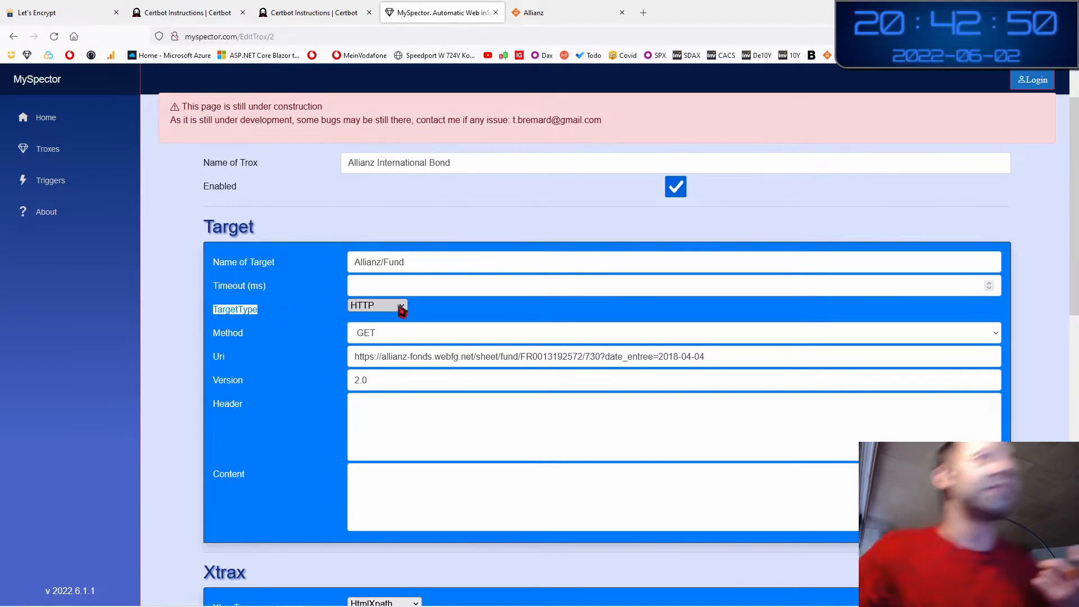
pyautogui.click(401, 311)
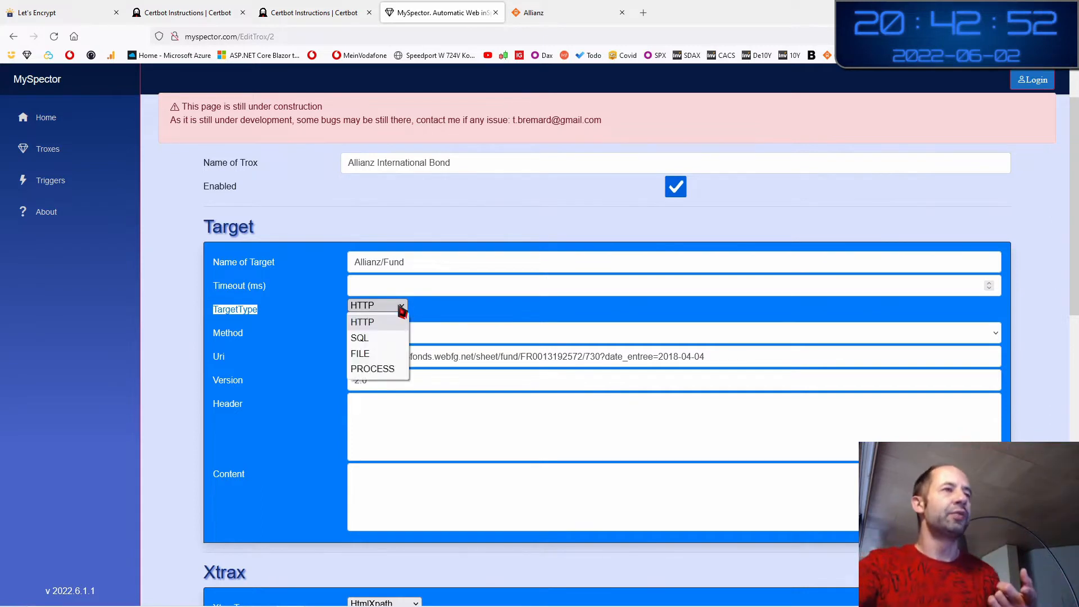
pyautogui.click(403, 330)
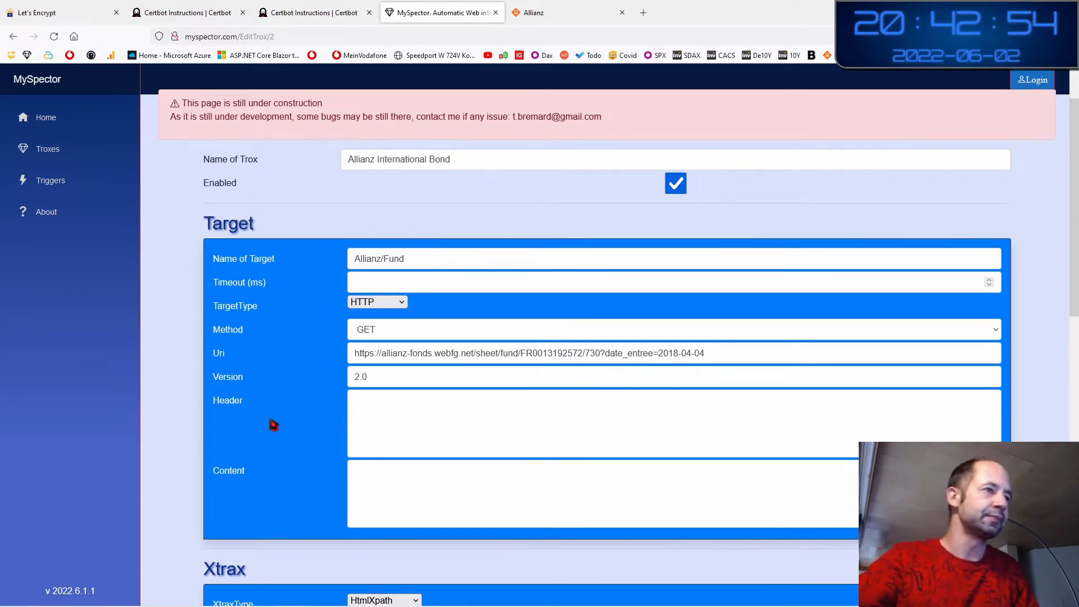
# Review the checker's Reference value 105 and the Notify section, then return to the Troxes list
pyautogui.scroll(-5, 273, 424)
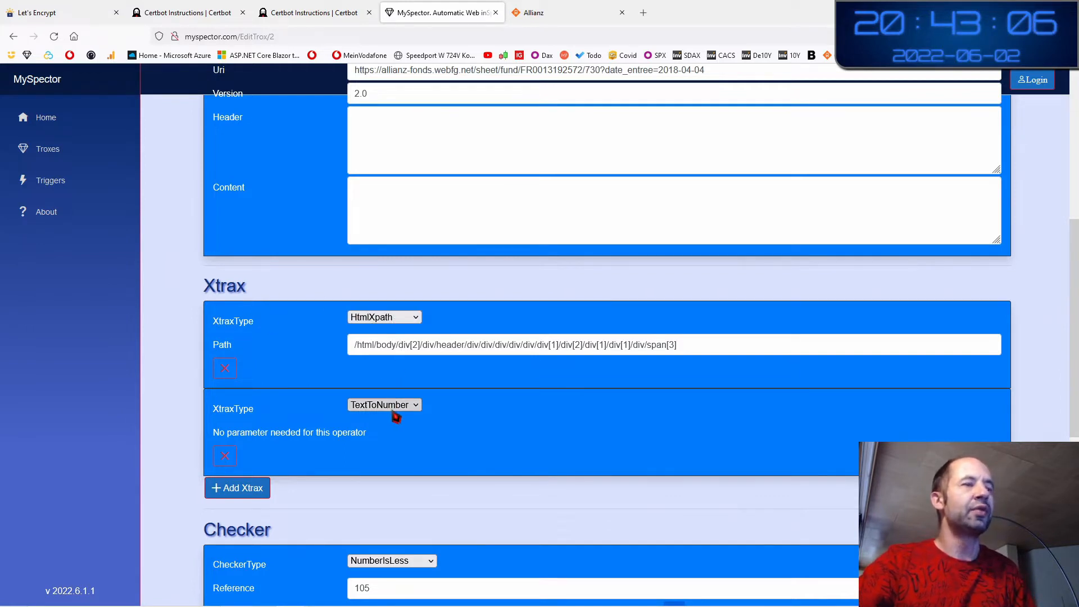
pyautogui.scroll(-1, 447, 445)
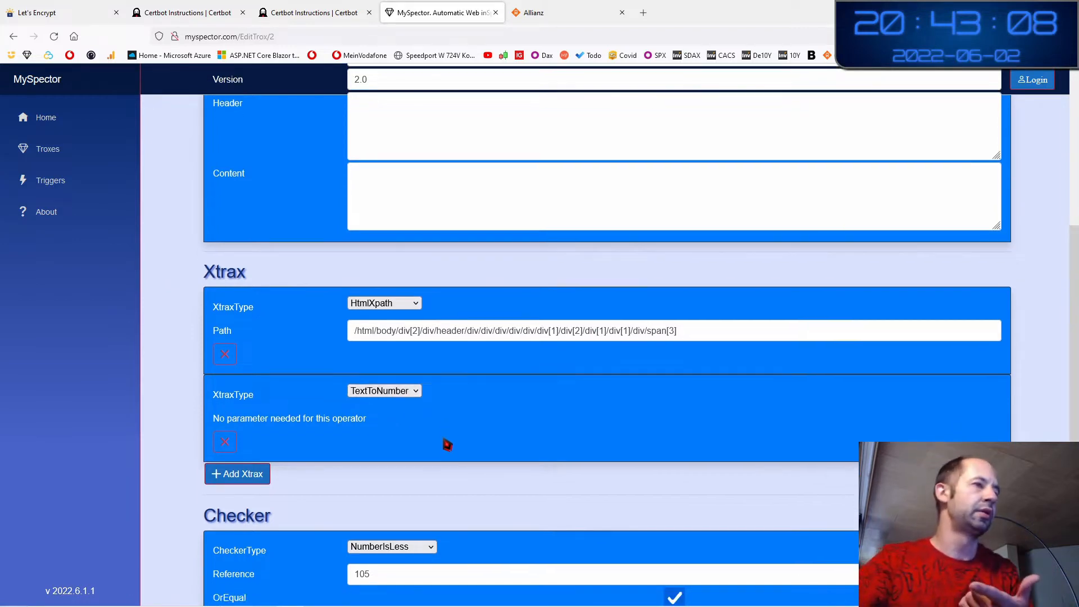
pyautogui.scroll(-4, 446, 445)
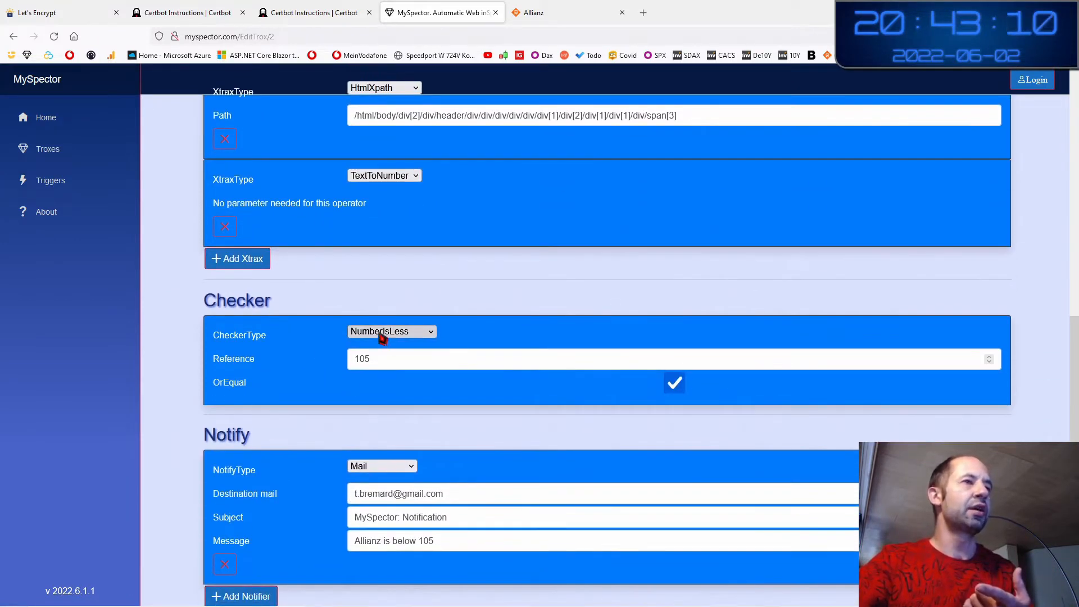
pyautogui.click(393, 360)
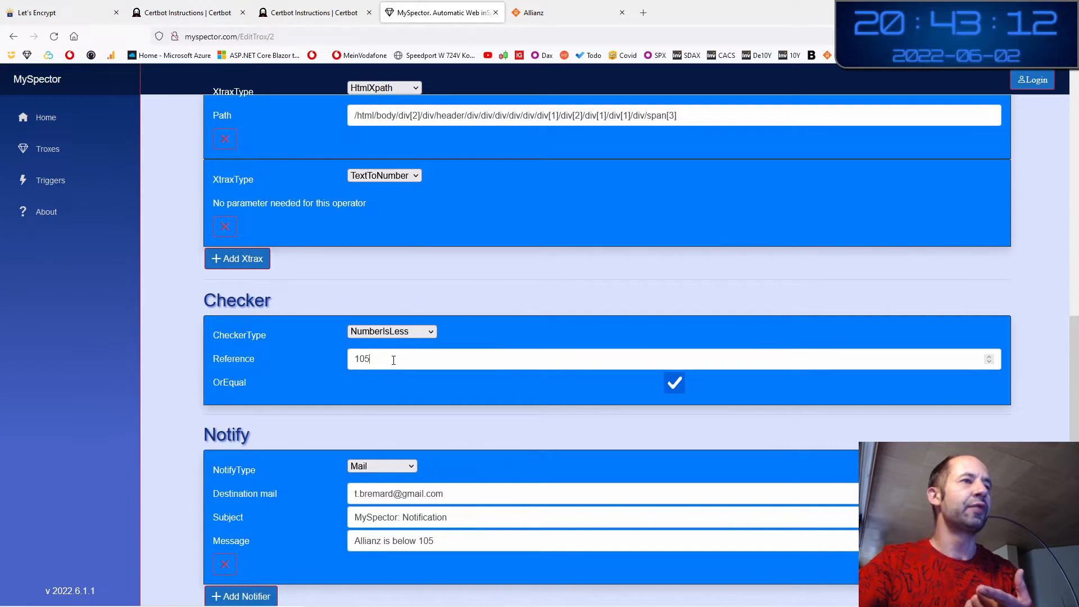
pyautogui.scroll(-2, 394, 364)
pyautogui.doubleClick(239, 319)
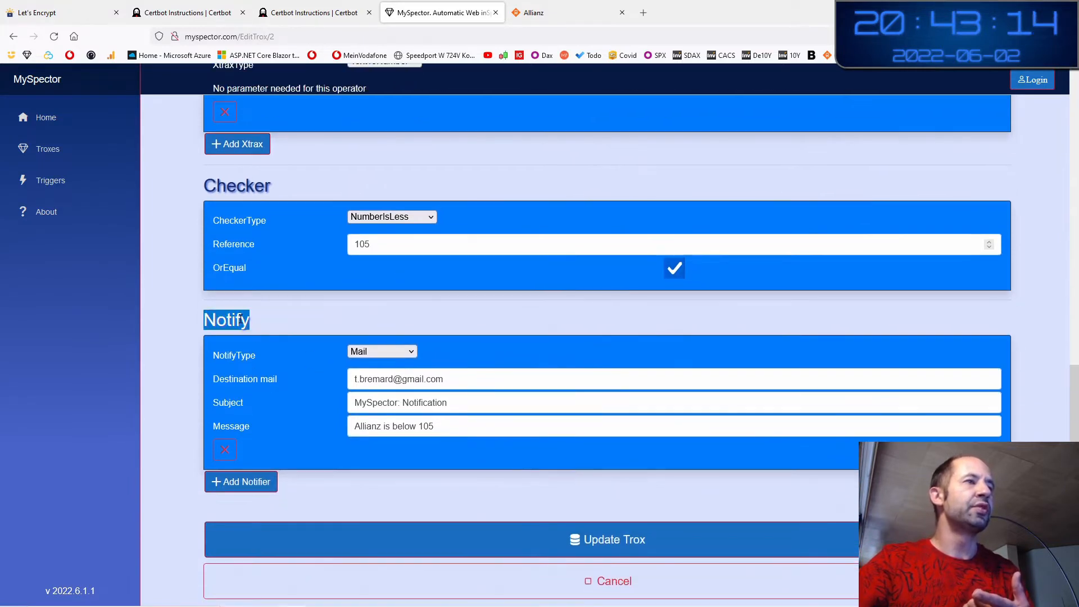
pyautogui.click(280, 453)
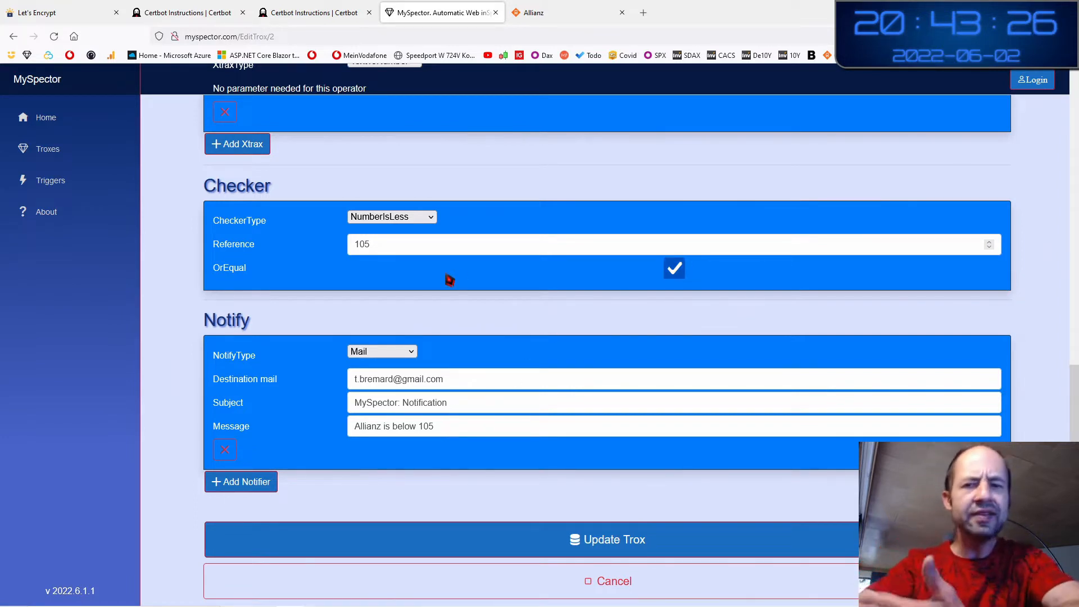
pyautogui.click(62, 153)
# Scroll to the Temperature Nuremberg trox and execute it
pyautogui.scroll(-2, 747, 406)
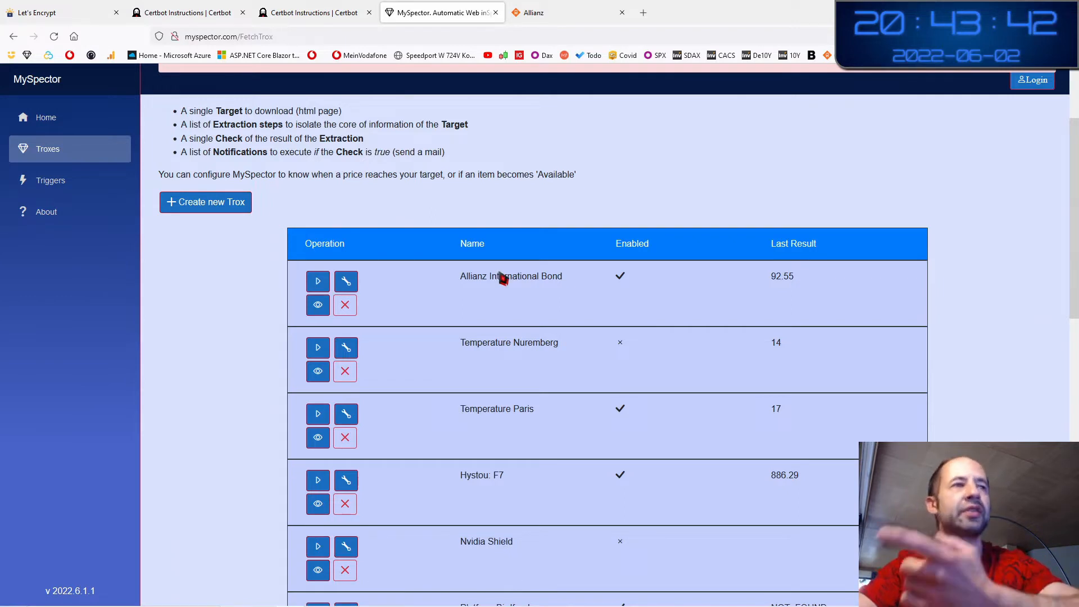
pyautogui.scroll(-2, 549, 427)
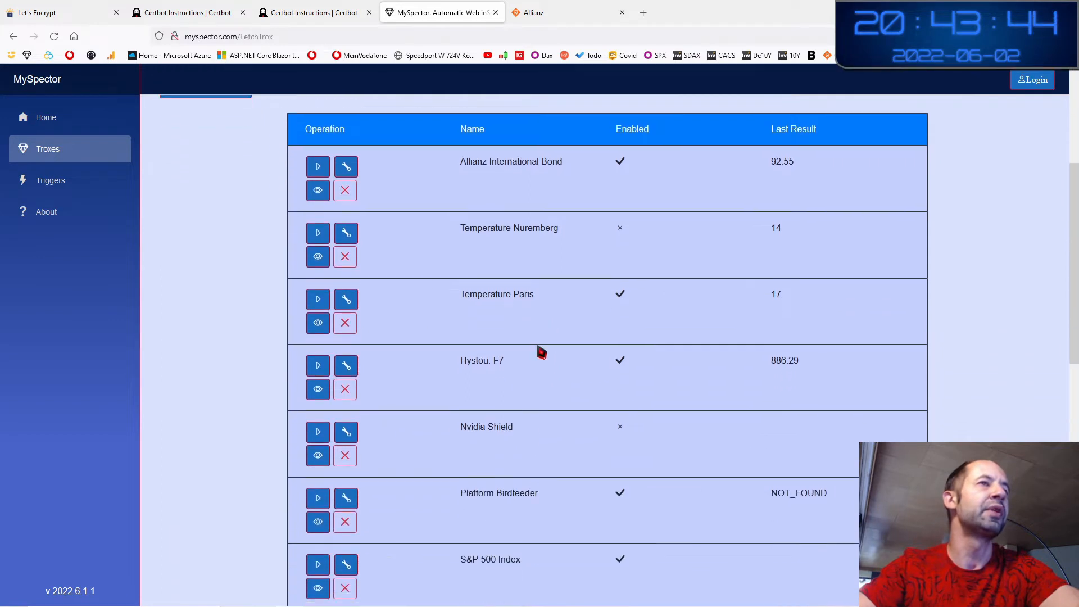
pyautogui.doubleClick(492, 231)
pyautogui.doubleClick(537, 230)
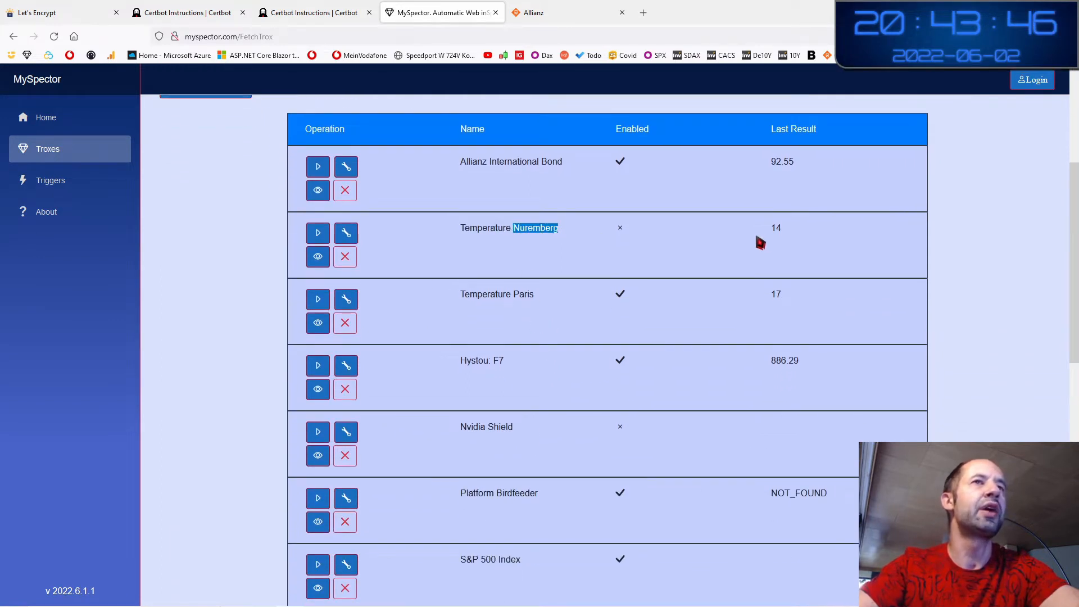
pyautogui.click(755, 232)
pyautogui.click(320, 236)
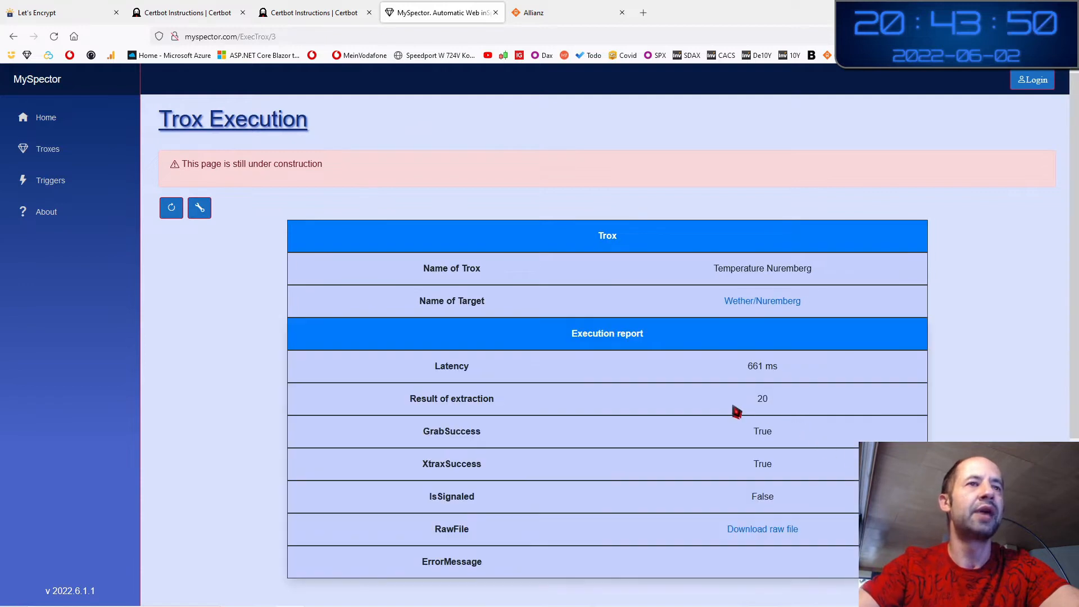
# Compare the extracted value 20 with the 20° shown on the Nuremberg weather page
pyautogui.doubleClick(492, 400)
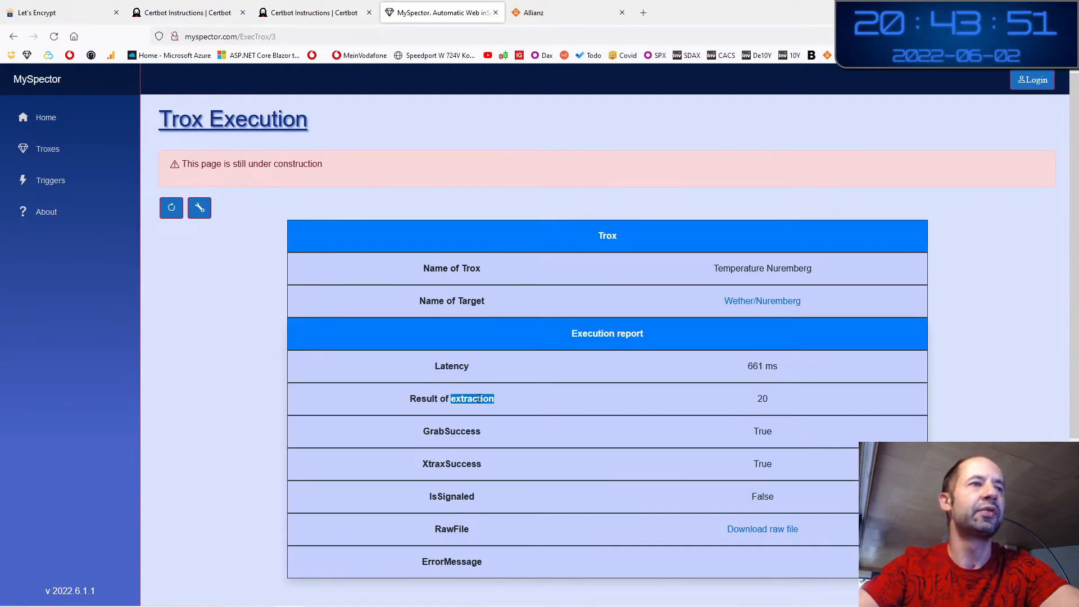
pyautogui.doubleClick(760, 399)
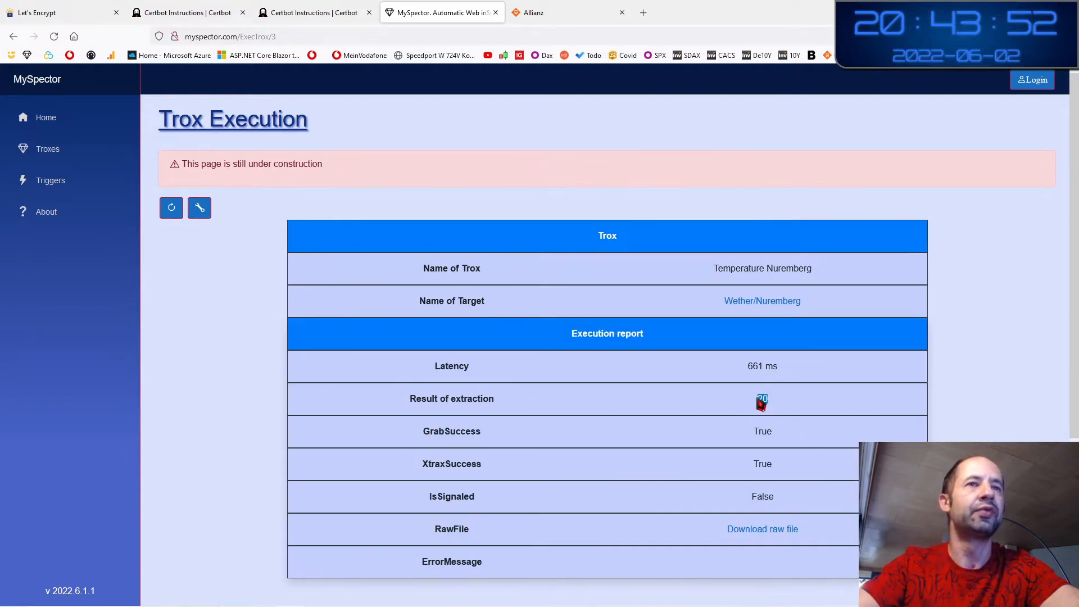
pyautogui.click(776, 310)
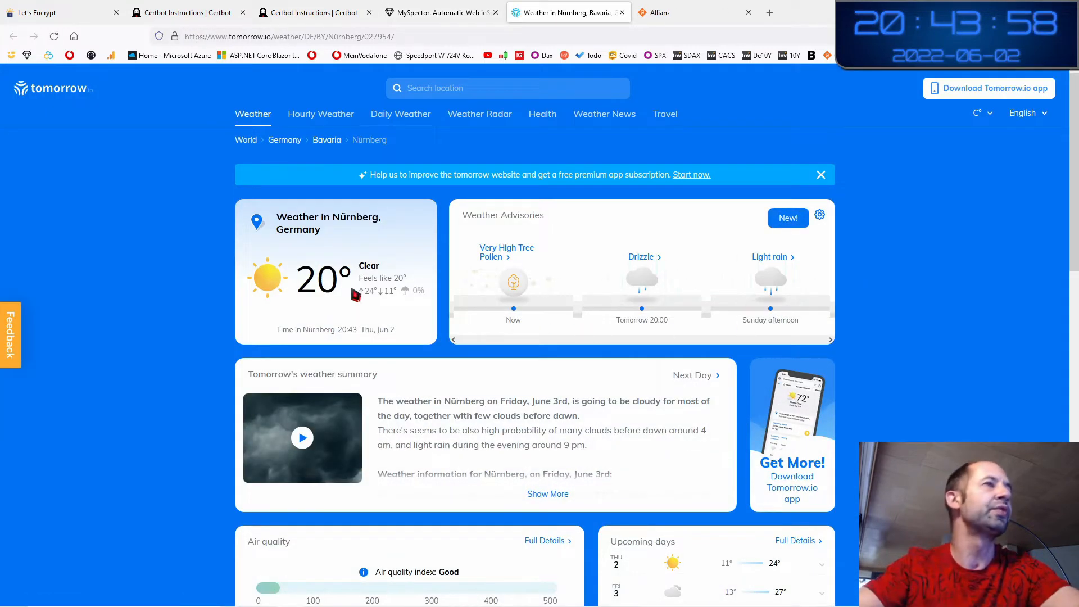
pyautogui.moveTo(323, 277); pyautogui.dragTo(340, 278)
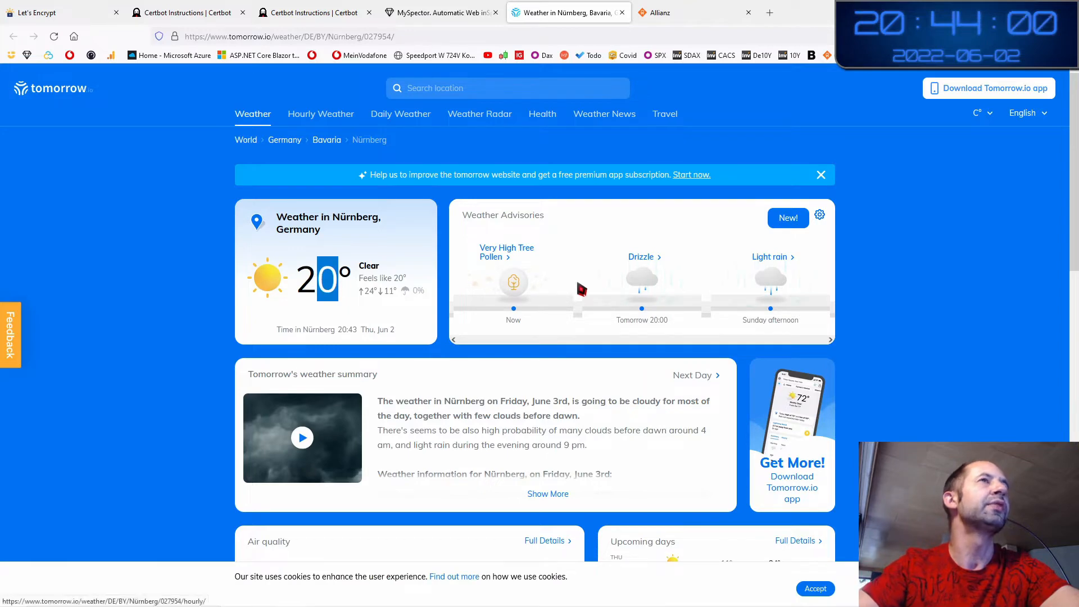
pyautogui.click(423, 21)
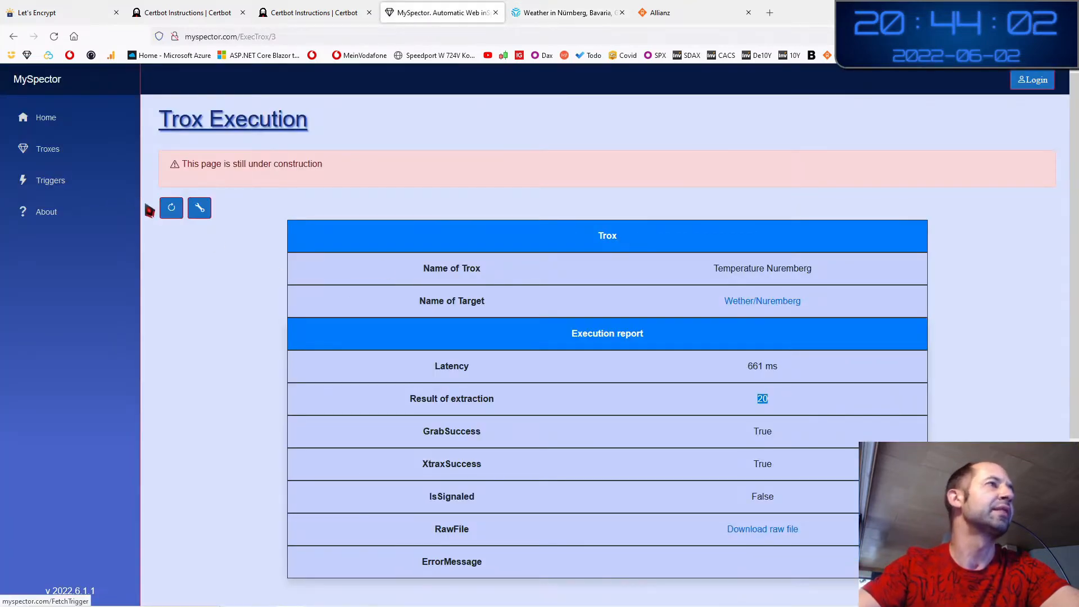
# Back in the Troxes list, note Access Point WiFi 6 Pro's 141.00 result and execute it
pyautogui.click(49, 149)
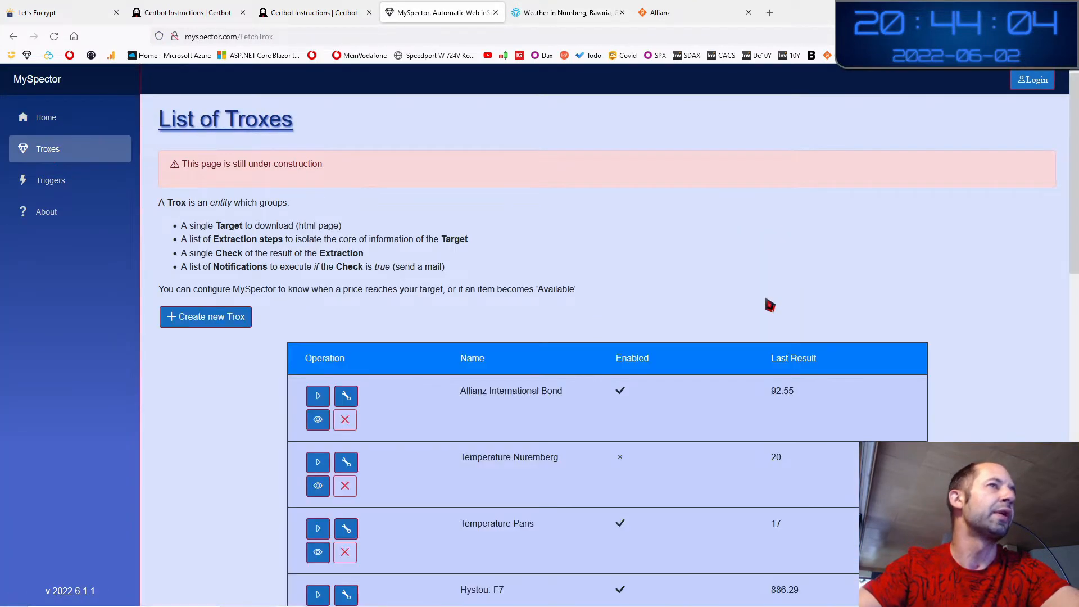
pyautogui.scroll(-15, 938, 359)
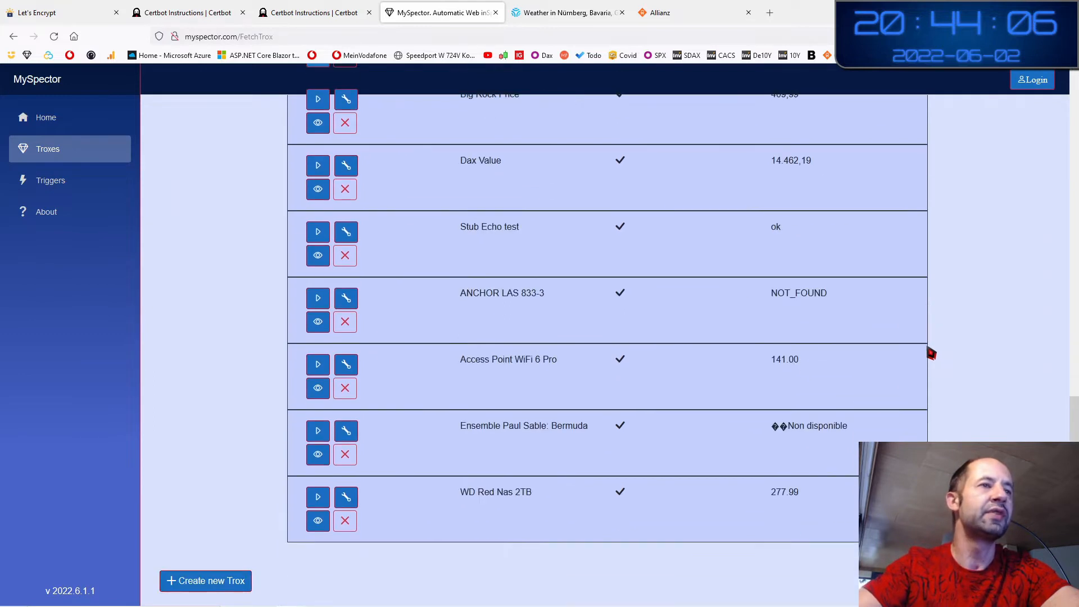
pyautogui.scroll(2, 687, 417)
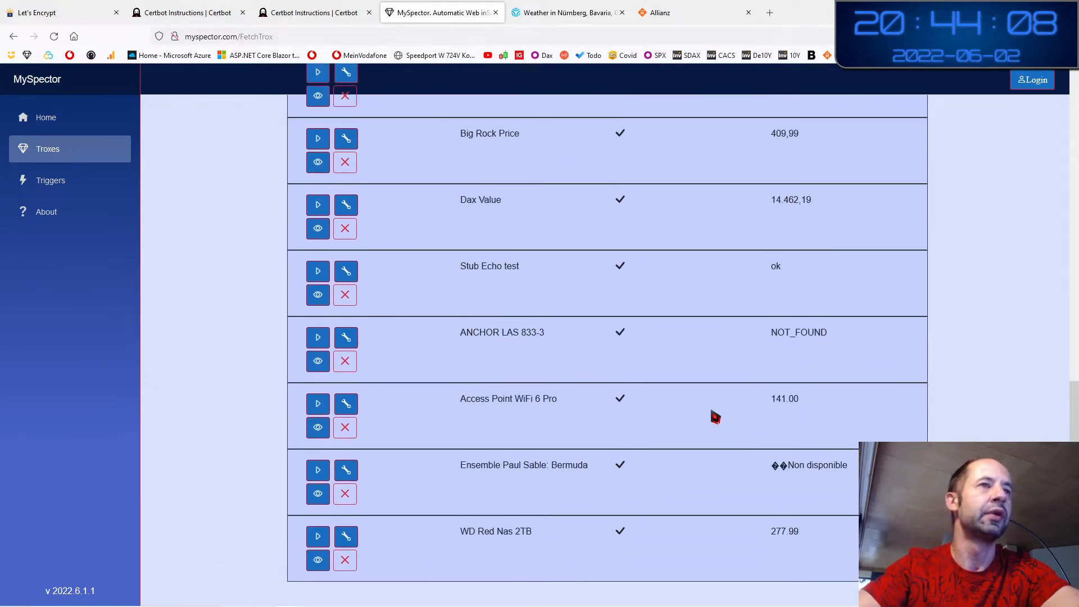
pyautogui.moveTo(801, 416); pyautogui.dragTo(770, 420)
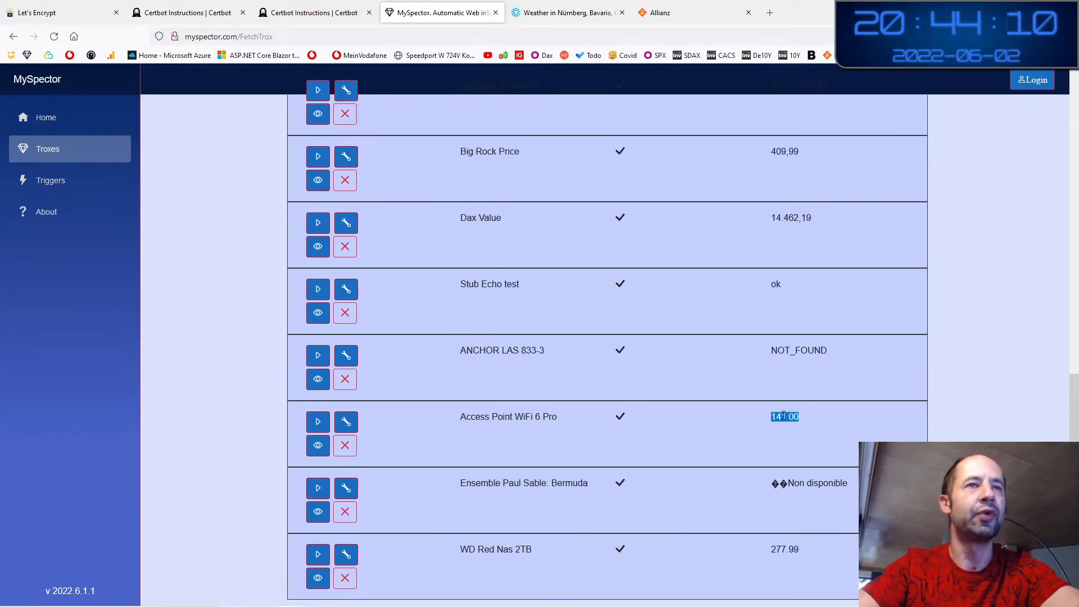
pyautogui.doubleClick(773, 418)
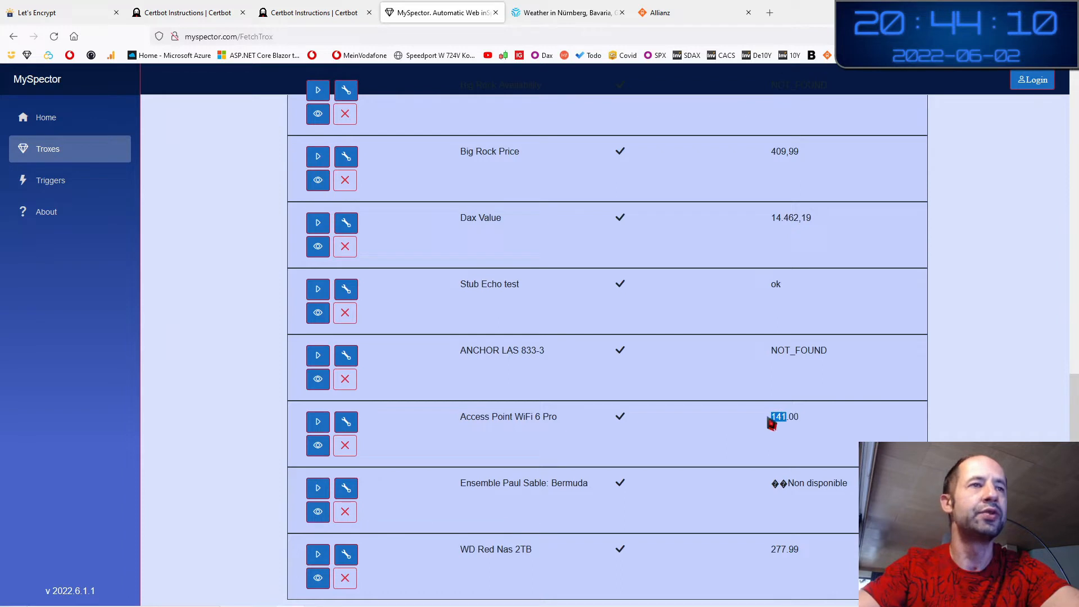
pyautogui.click(318, 423)
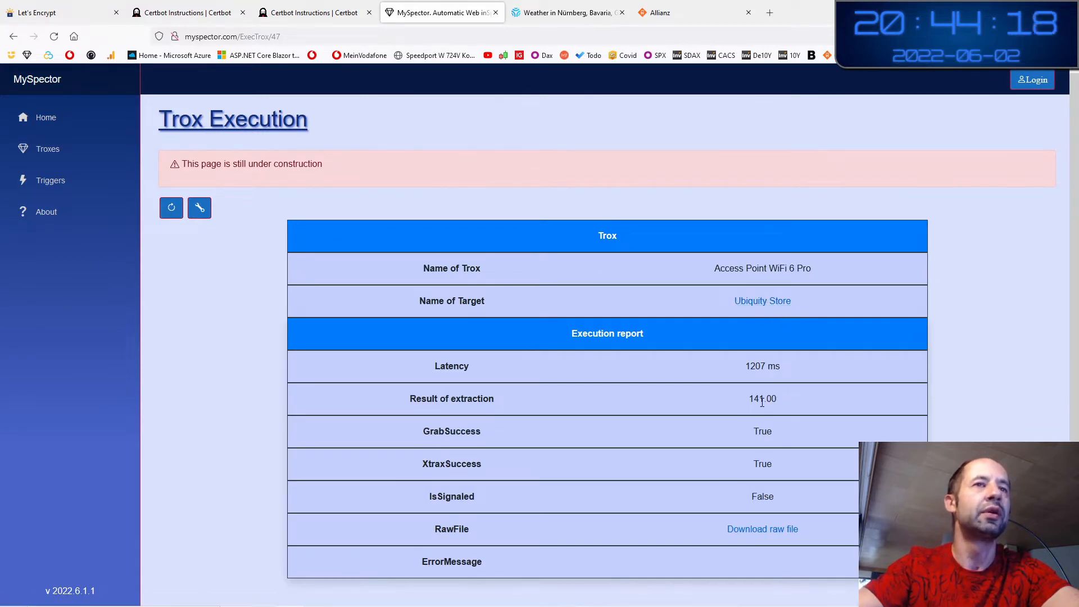
# Compare the extracted 141.00 with the store page's €141,00 price, then return to MySpector
pyautogui.moveTo(751, 400); pyautogui.dragTo(796, 404)
pyautogui.click(736, 307)
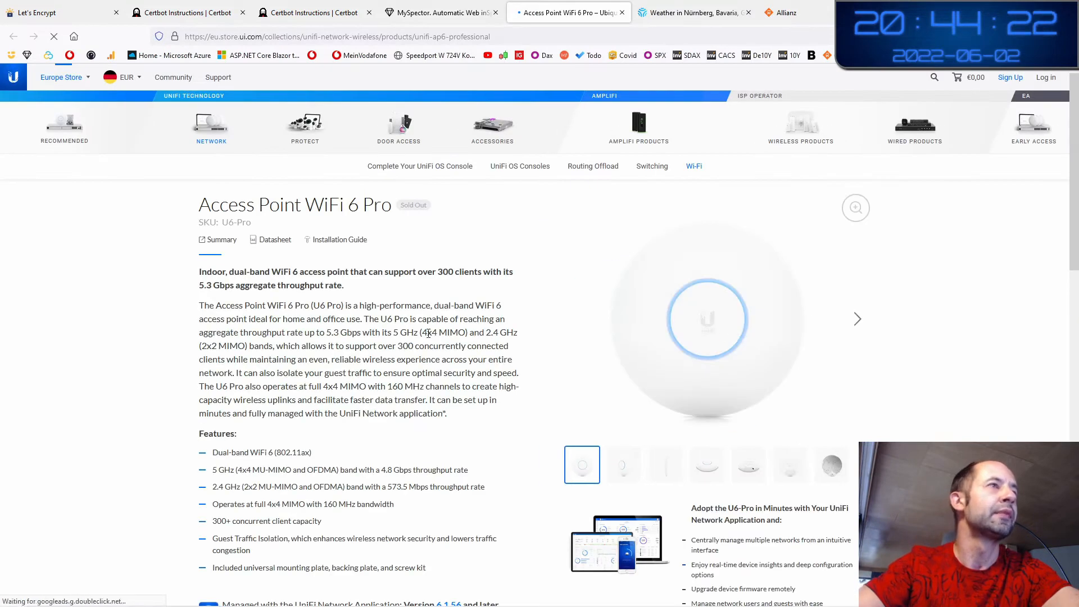
pyautogui.moveTo(249, 206); pyautogui.dragTo(329, 207)
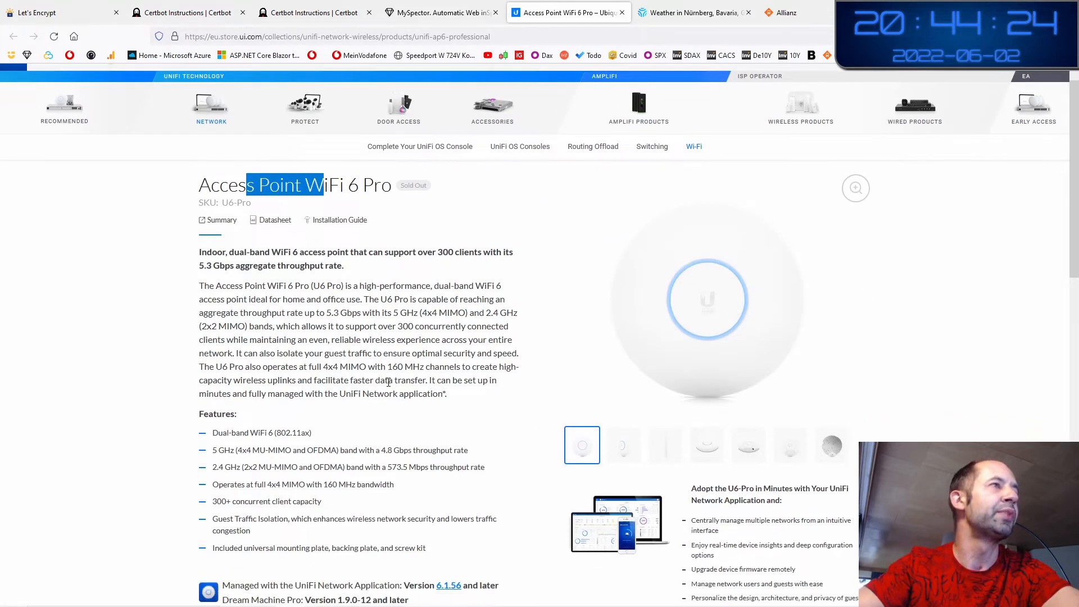
pyautogui.scroll(-6, 306, 416)
pyautogui.moveTo(270, 460); pyautogui.dragTo(222, 425)
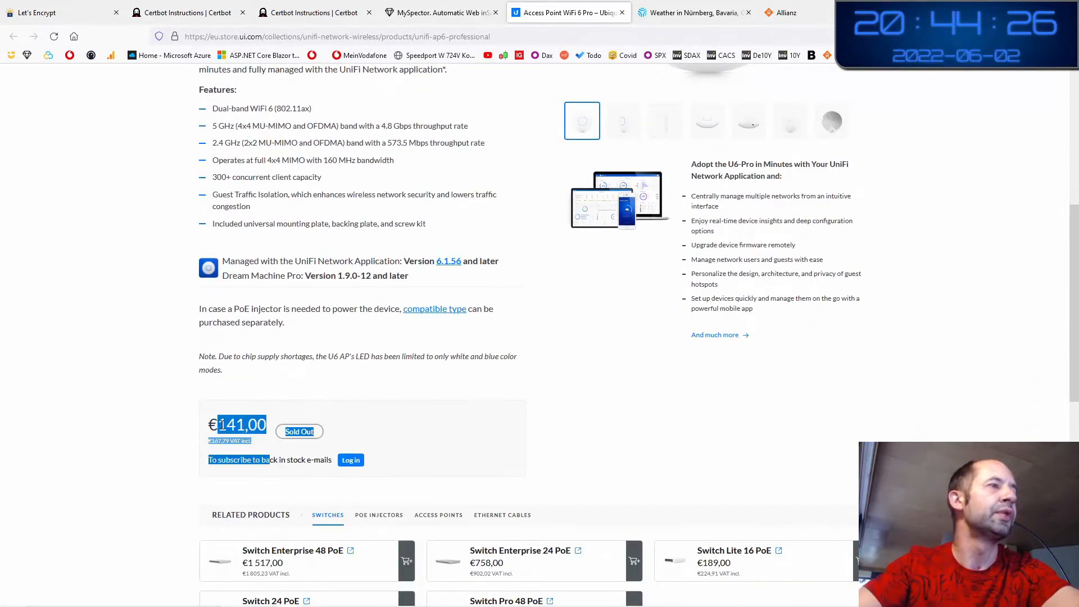
pyautogui.click(145, 414)
pyautogui.scroll(6, 135, 272)
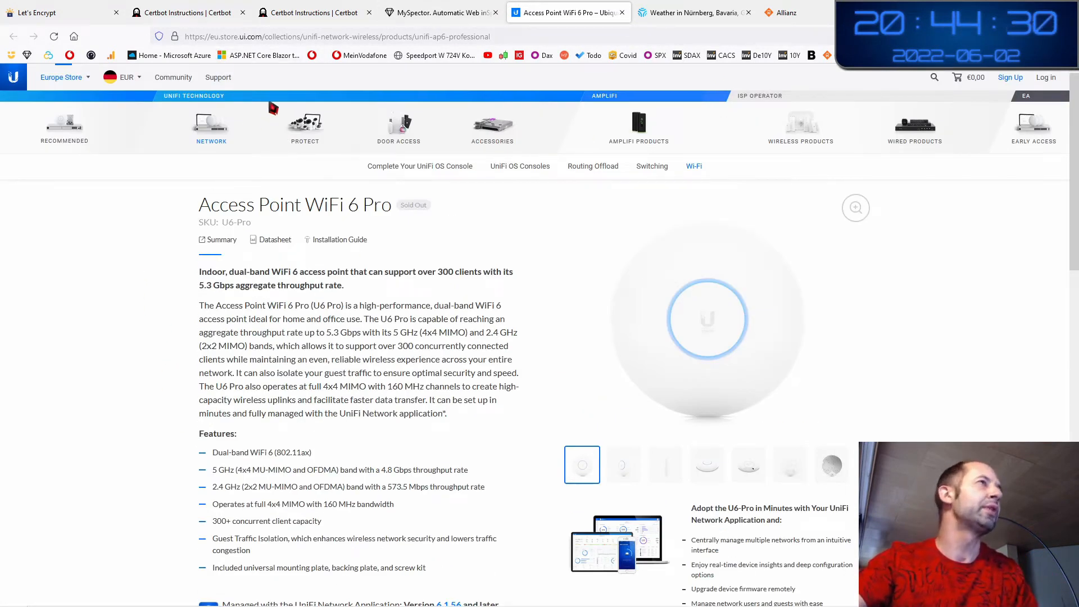
pyautogui.click(430, 13)
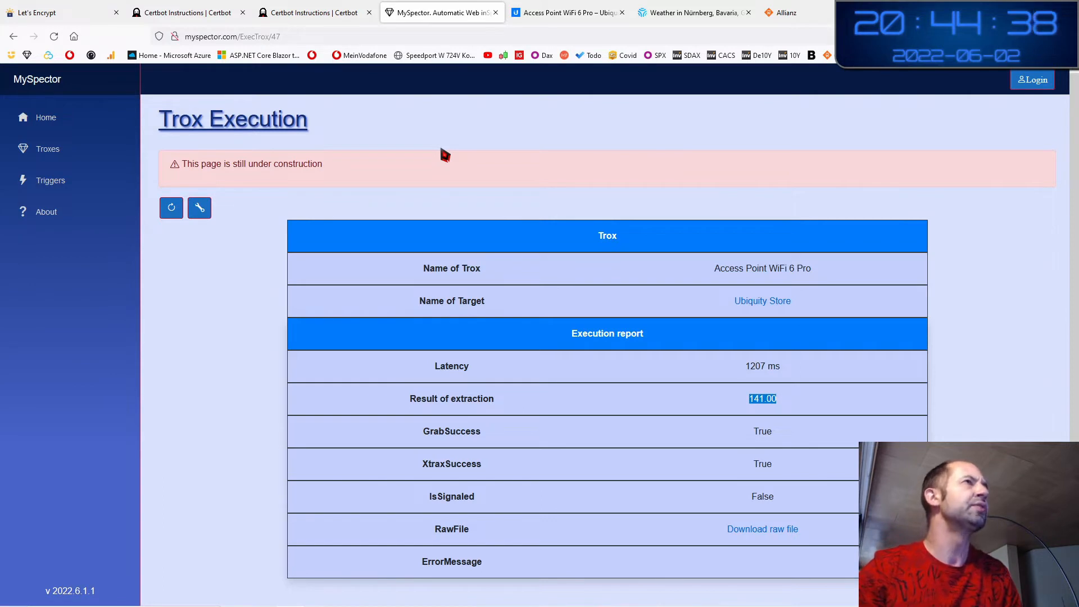
# Select the myspector domain in the address bar, then dismiss the address suggestions
pyautogui.click(187, 37)
pyautogui.doubleClick(191, 36)
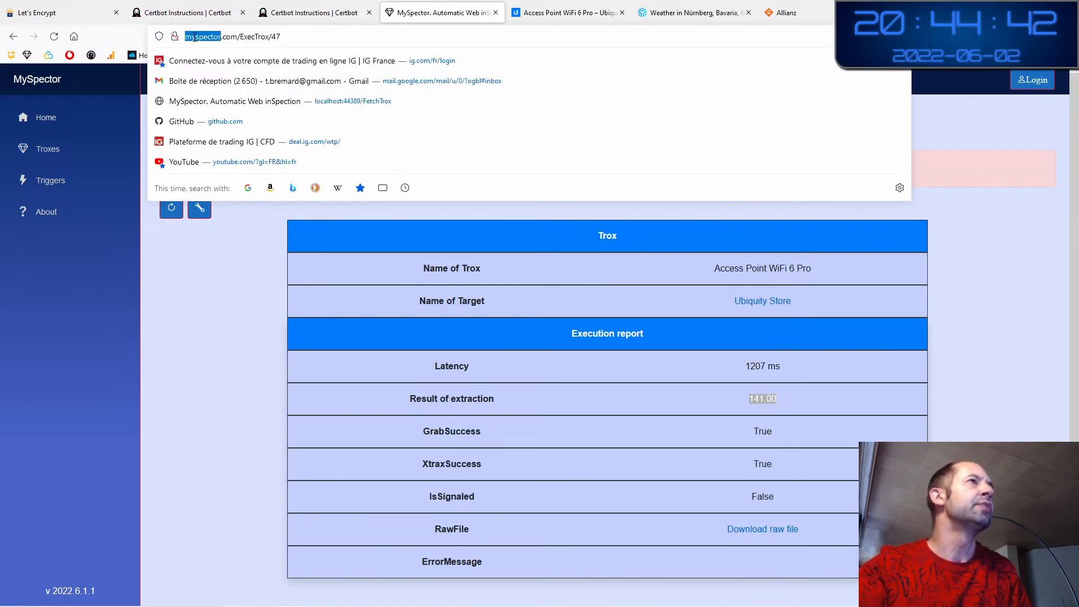
pyautogui.click(219, 258)
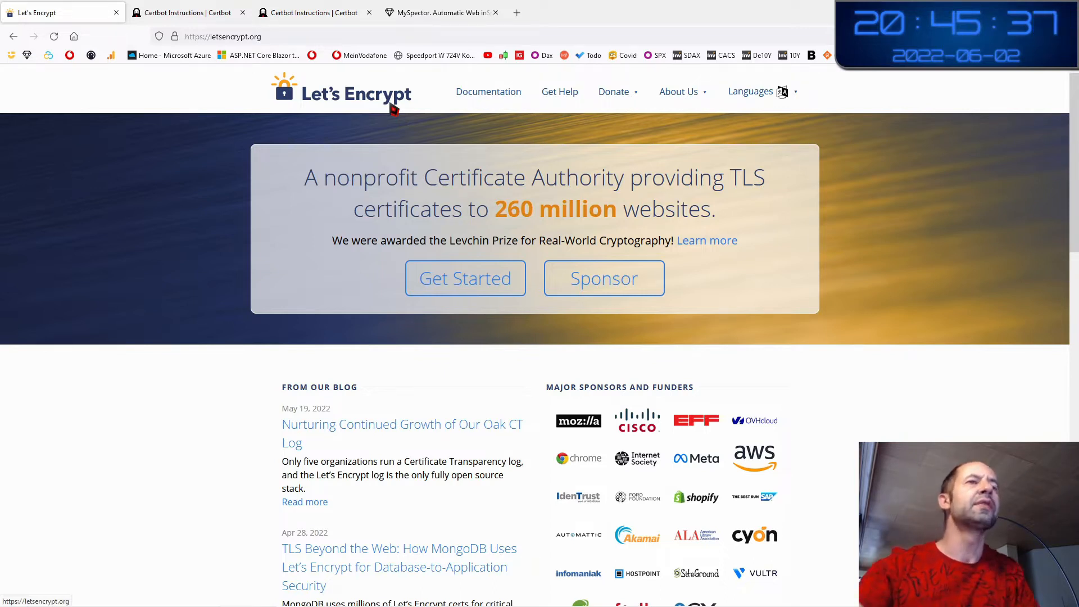
pyautogui.scroll(-6, 716, 355)
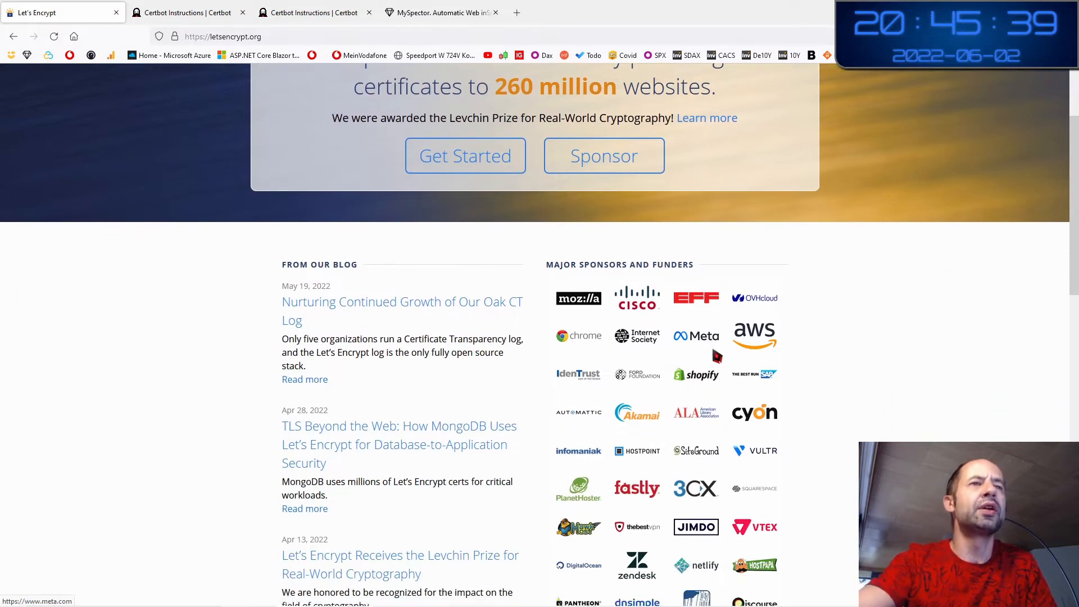
pyautogui.scroll(2, 716, 356)
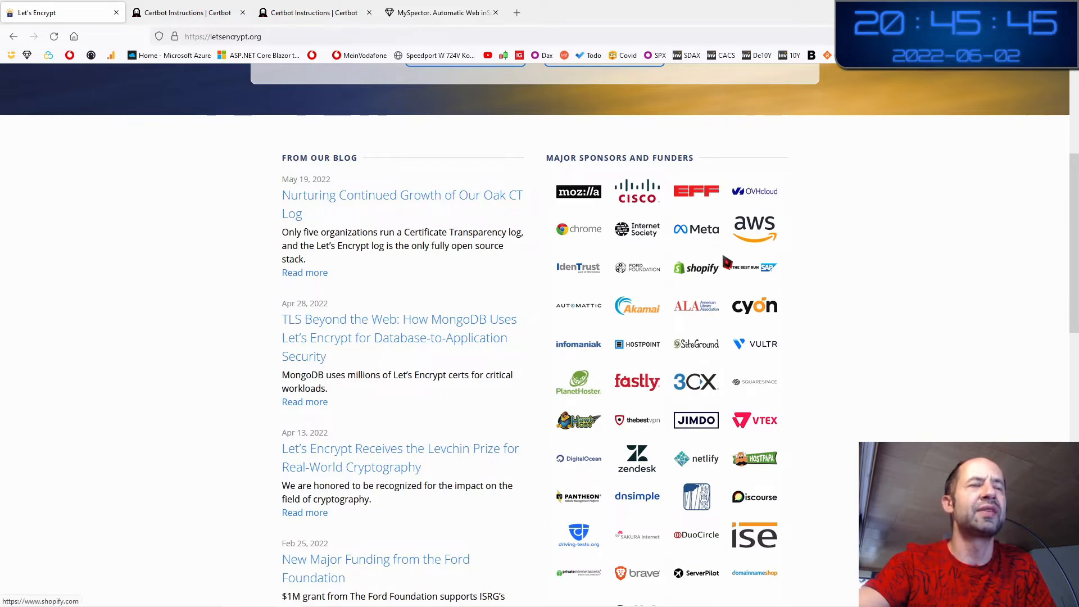
pyautogui.scroll(-1, 752, 342)
pyautogui.scroll(-3, 752, 342)
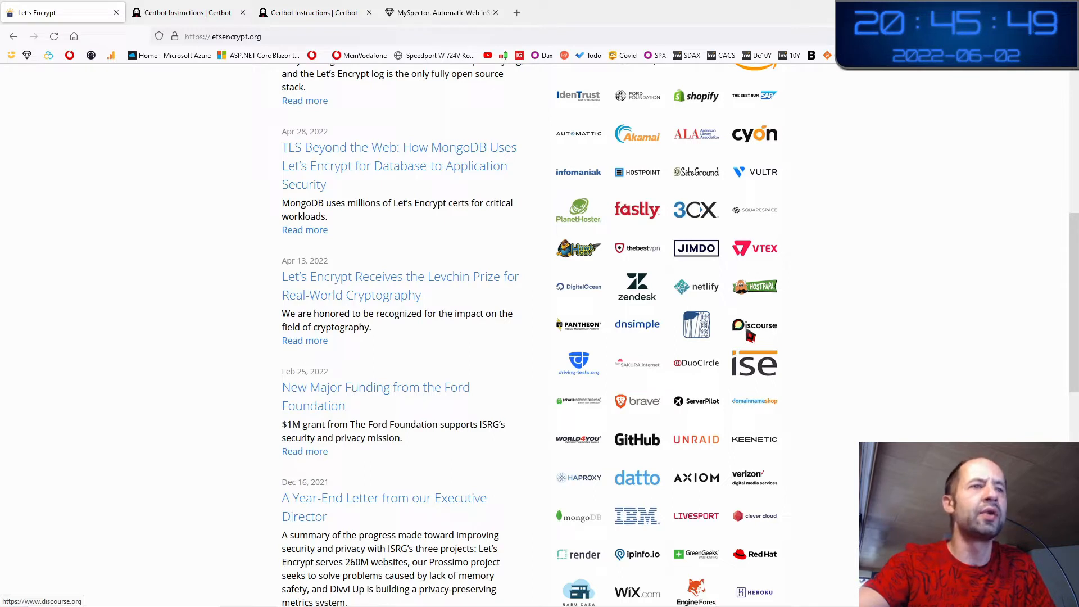
pyautogui.scroll(-1, 750, 335)
pyautogui.scroll(3, 750, 335)
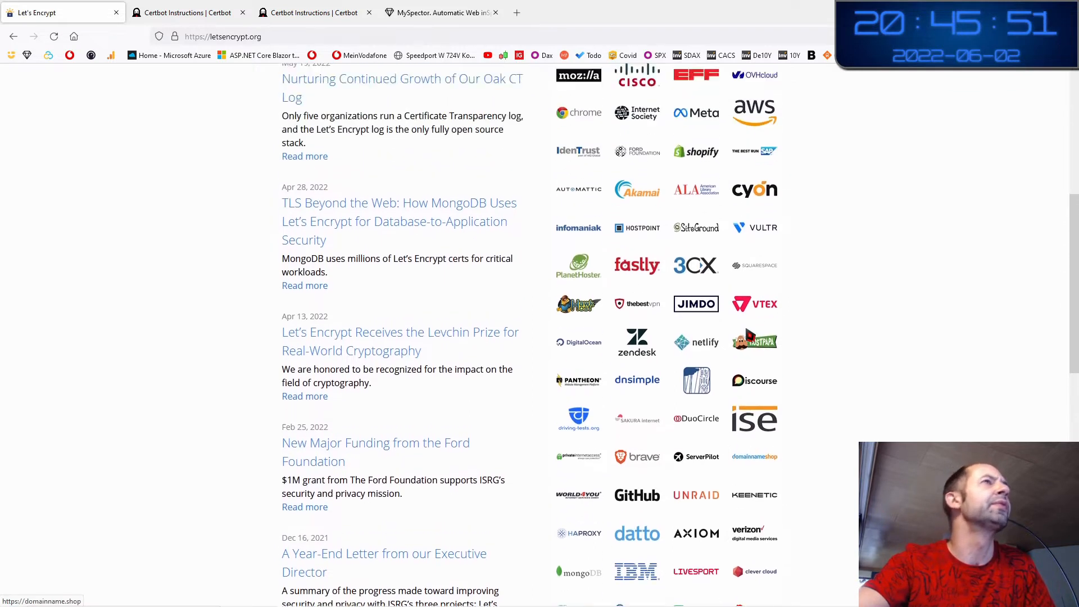
pyautogui.scroll(1, 750, 335)
pyautogui.scroll(1, 750, 335)
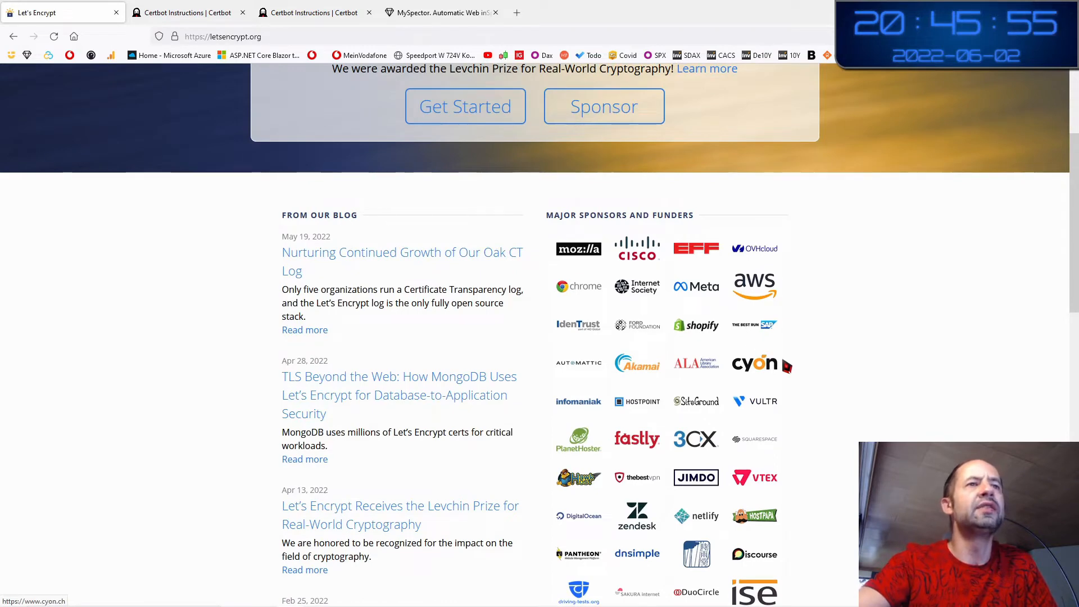
pyautogui.scroll(3, 786, 366)
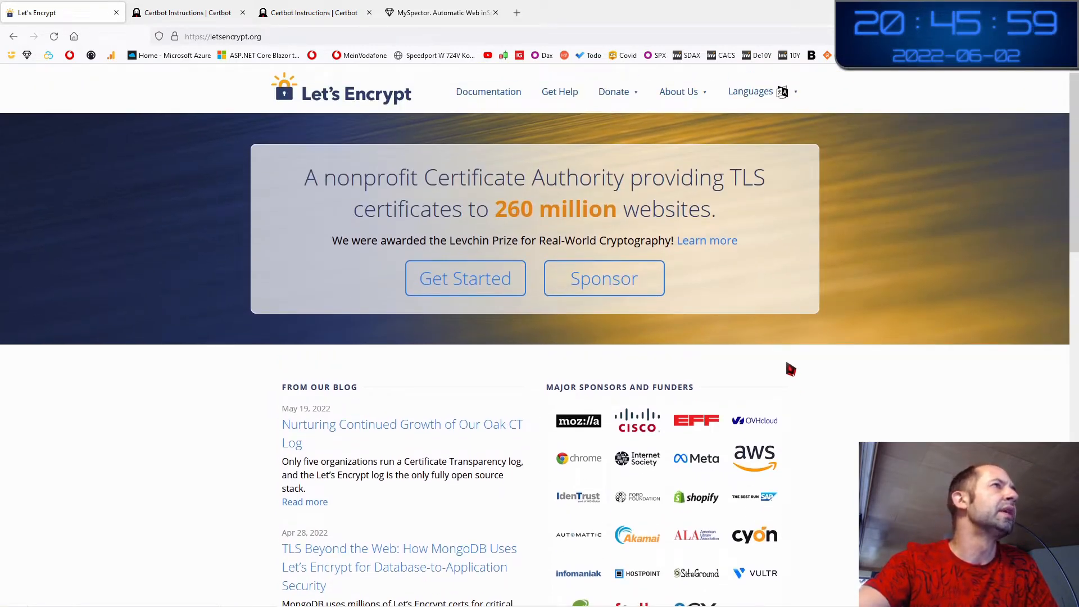
pyautogui.scroll(-1, 791, 370)
pyautogui.scroll(-1, 791, 369)
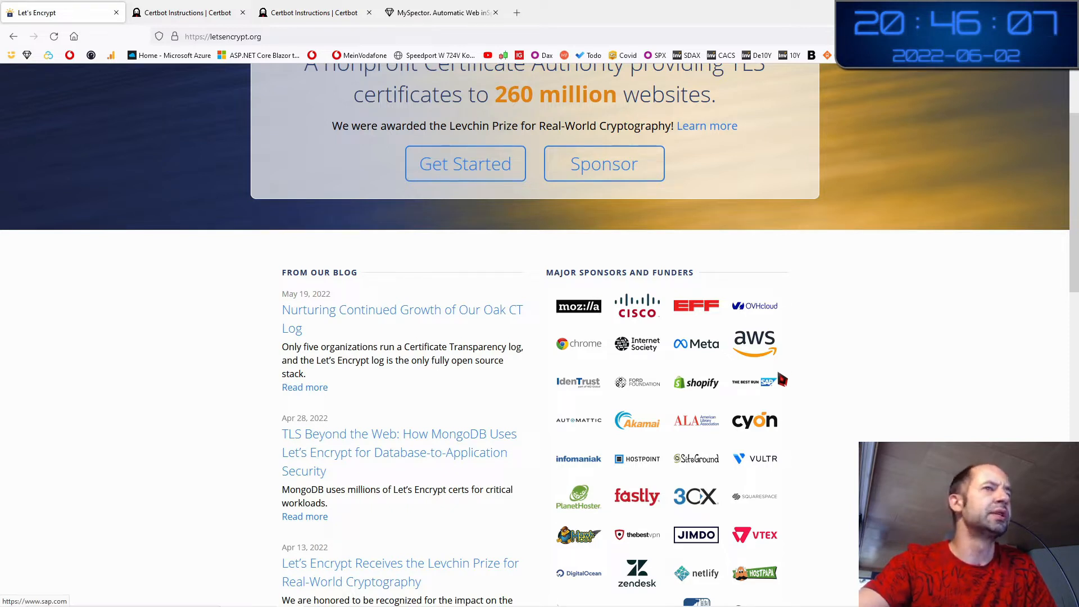
pyautogui.scroll(2, 782, 380)
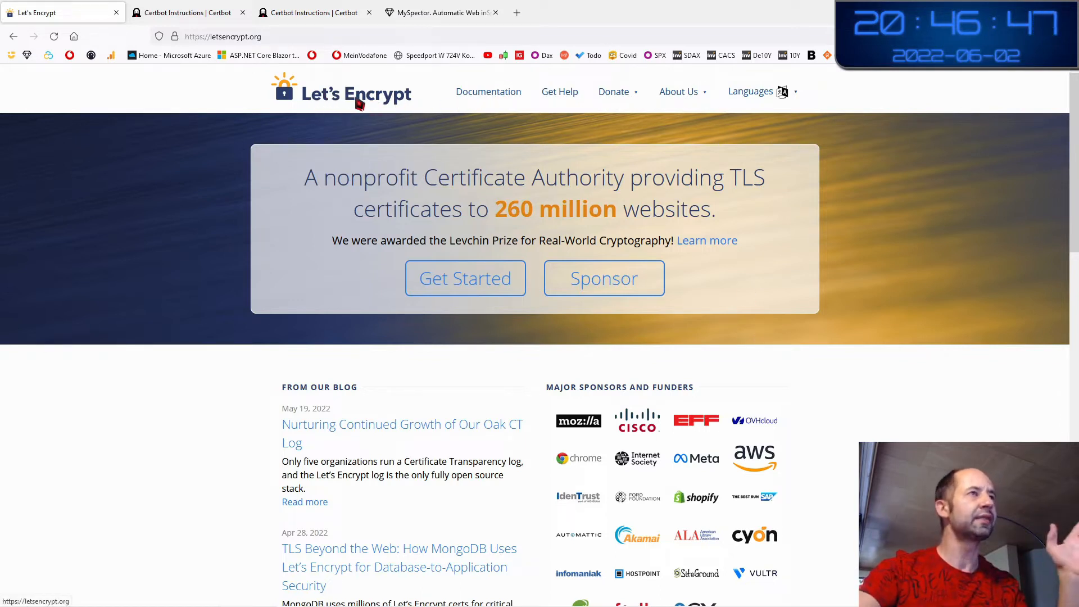
# Close both Certbot Instructions tabs and the MySpector tab
pyautogui.click(243, 12)
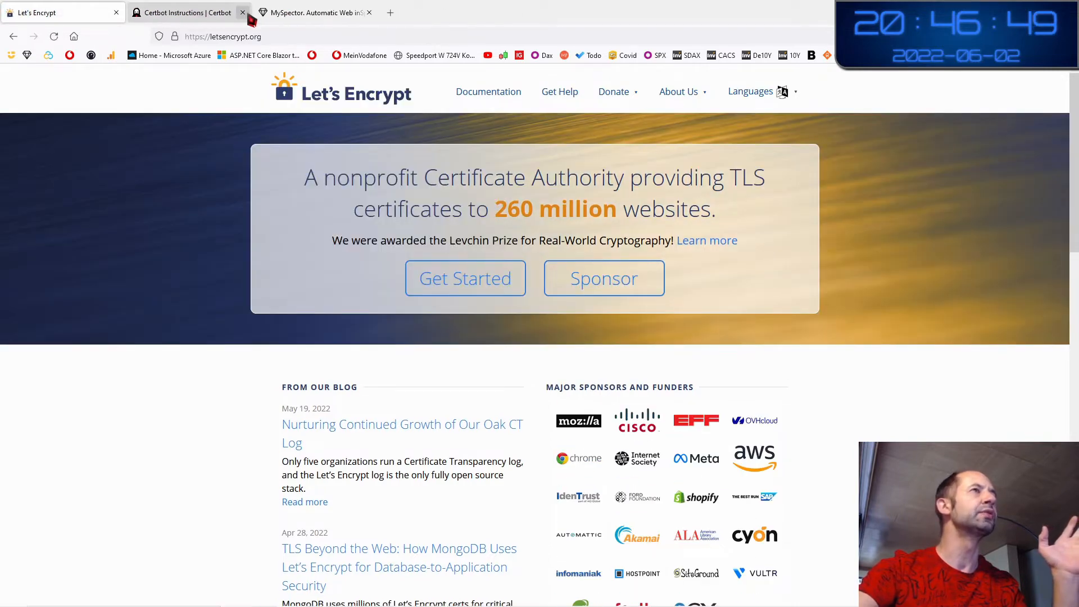
pyautogui.click(243, 13)
pyautogui.click(247, 13)
pyautogui.click(242, 13)
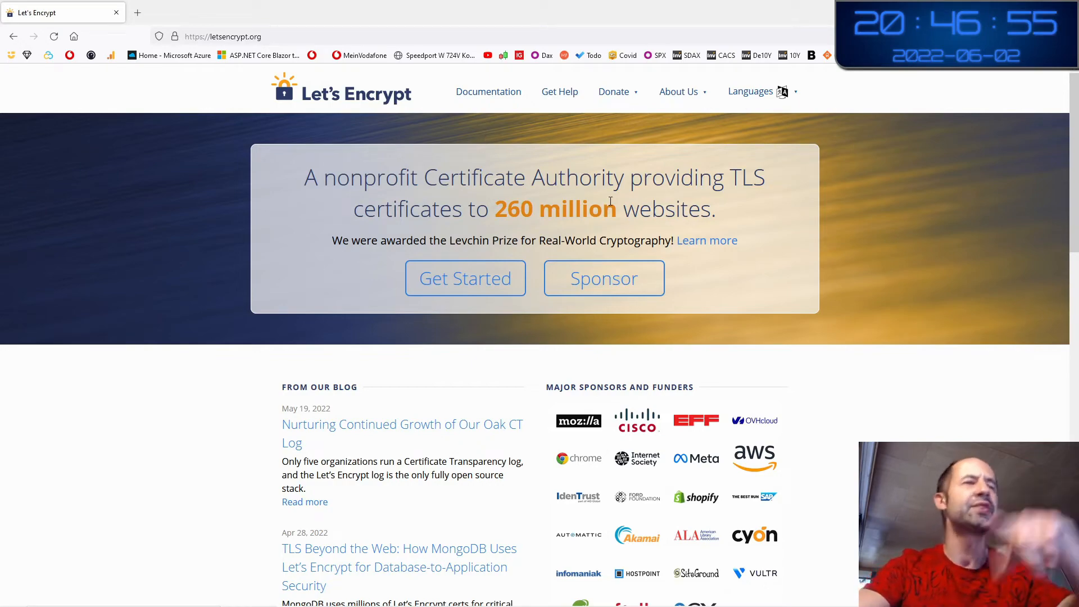
# Browse the Let's Encrypt home page and Documentation, then open the Getting Started guide
pyautogui.scroll(-3, 416, 320)
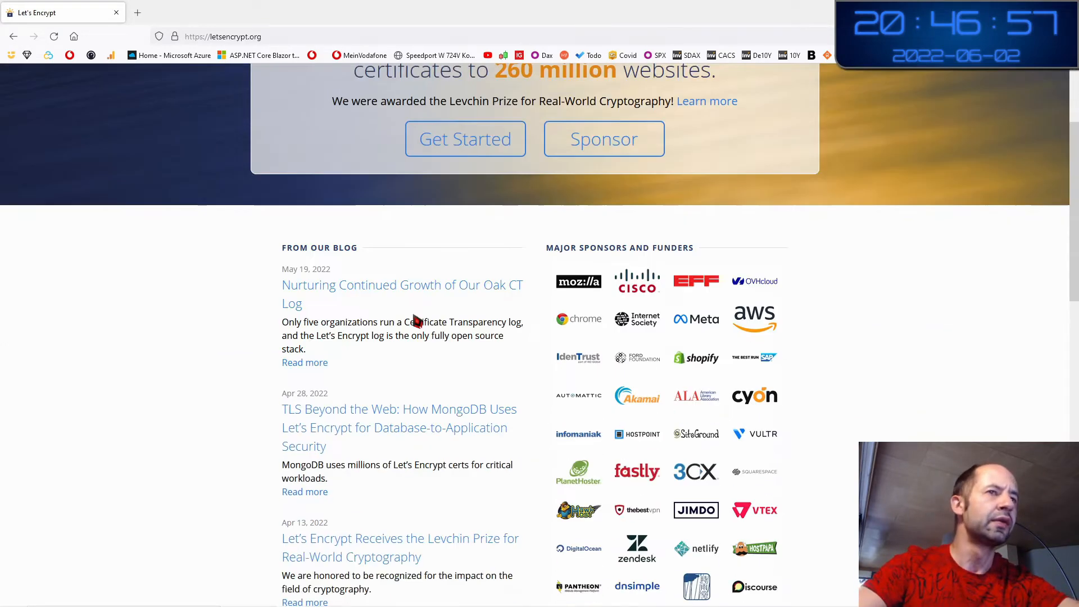
pyautogui.scroll(-2, 416, 320)
pyautogui.scroll(5, 416, 318)
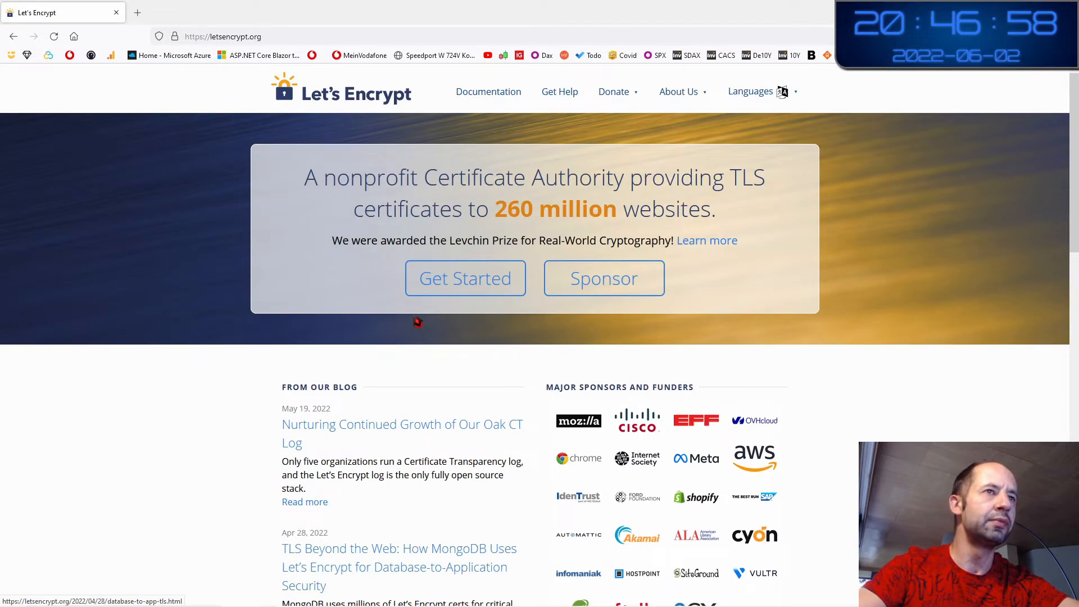
pyautogui.click(497, 100)
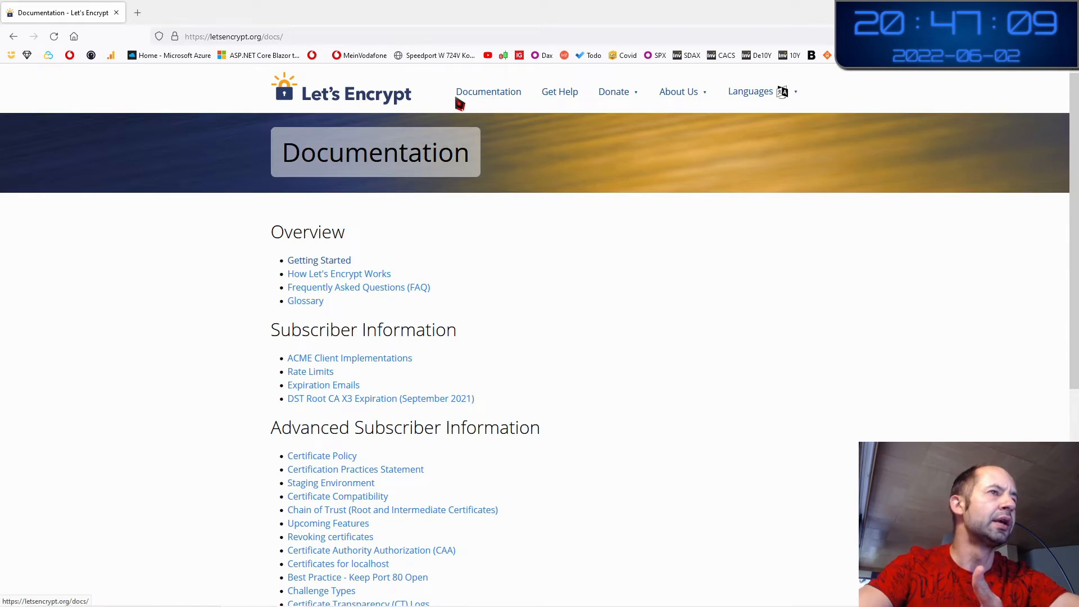
pyautogui.click(378, 107)
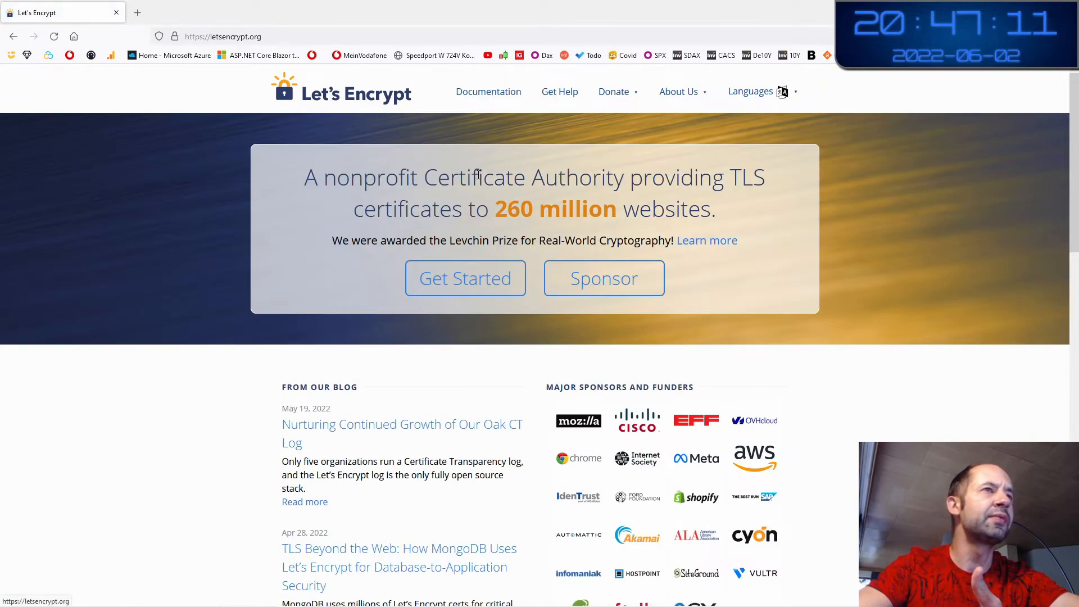
pyautogui.click(469, 294)
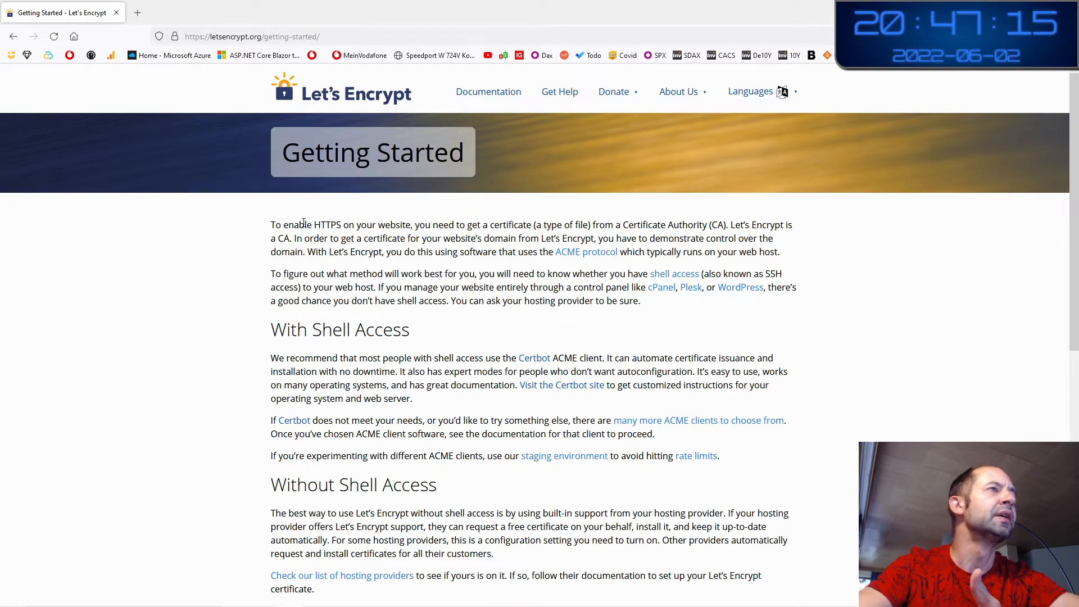
# Zoom the page in and highlight the HTTPS, Certificate Authority and ACME protocol phrases
pyautogui.moveTo(301, 224); pyautogui.dragTo(361, 225)
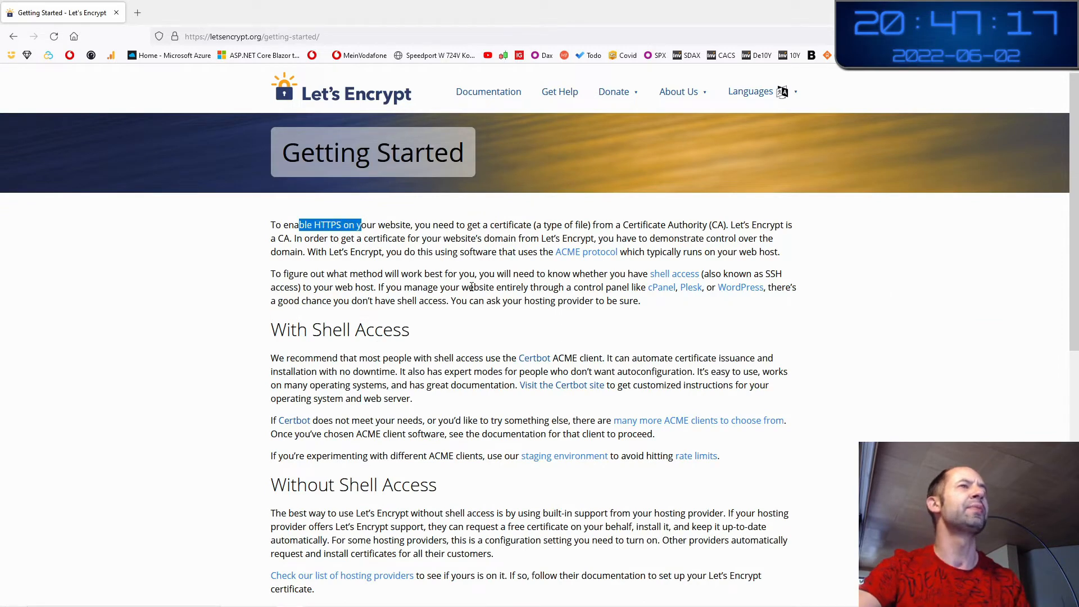
pyautogui.hotkey('ctrl', '+')
pyautogui.hotkey('ctrl', '+')
pyautogui.hotkey('ctrl', '+')
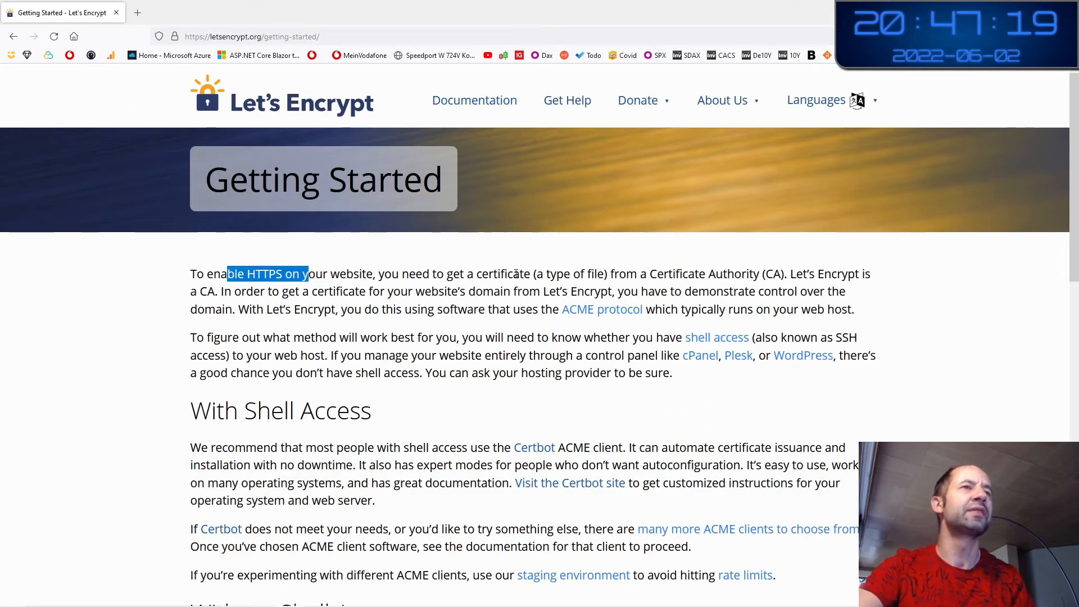
pyautogui.click(632, 268)
pyautogui.moveTo(614, 274); pyautogui.dragTo(215, 291)
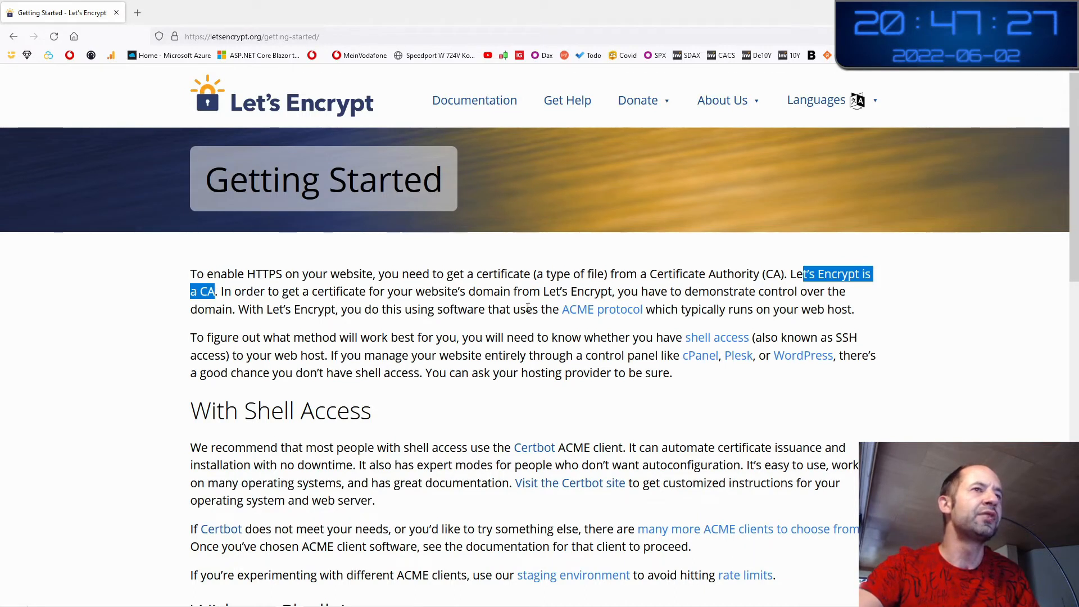
pyautogui.moveTo(527, 309); pyautogui.dragTo(655, 312)
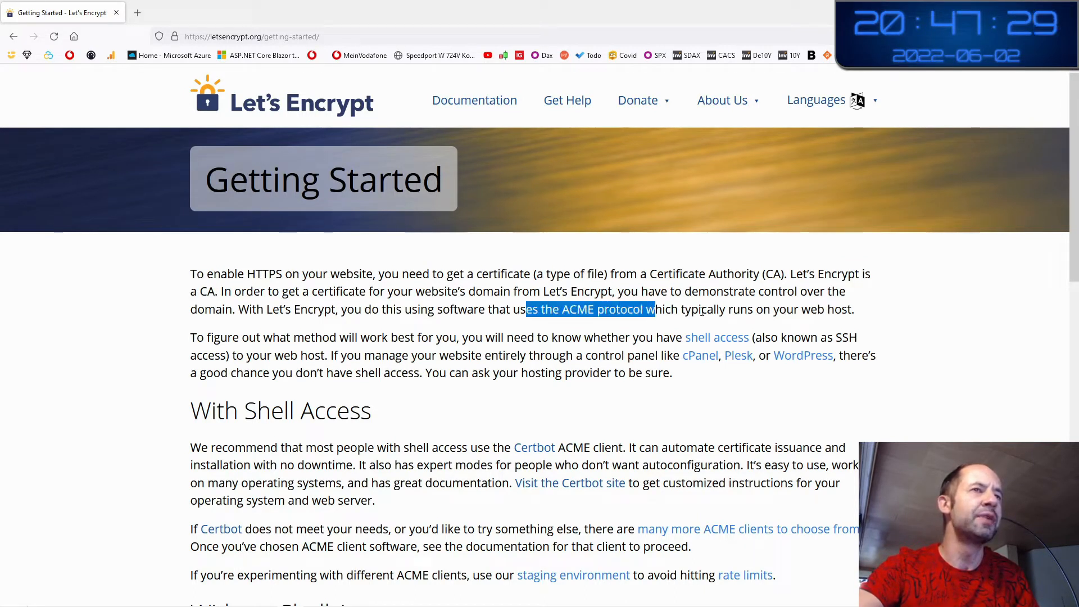
pyautogui.click(702, 311)
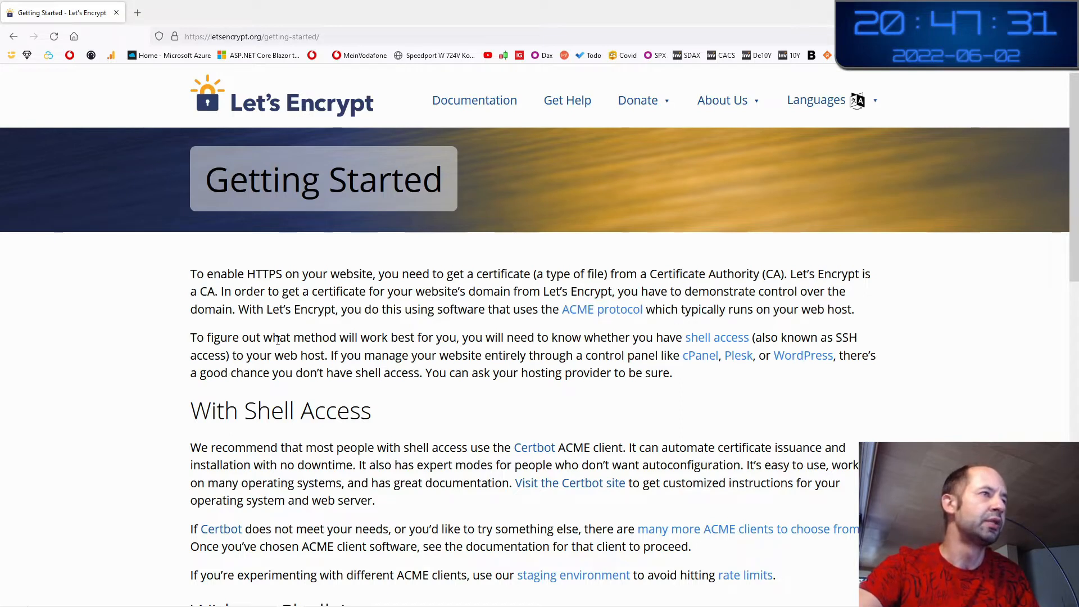
# Highlight the sentence about choosing a method, then switch to the Prod_VM remote desktop
pyautogui.moveTo(254, 337); pyautogui.dragTo(760, 337)
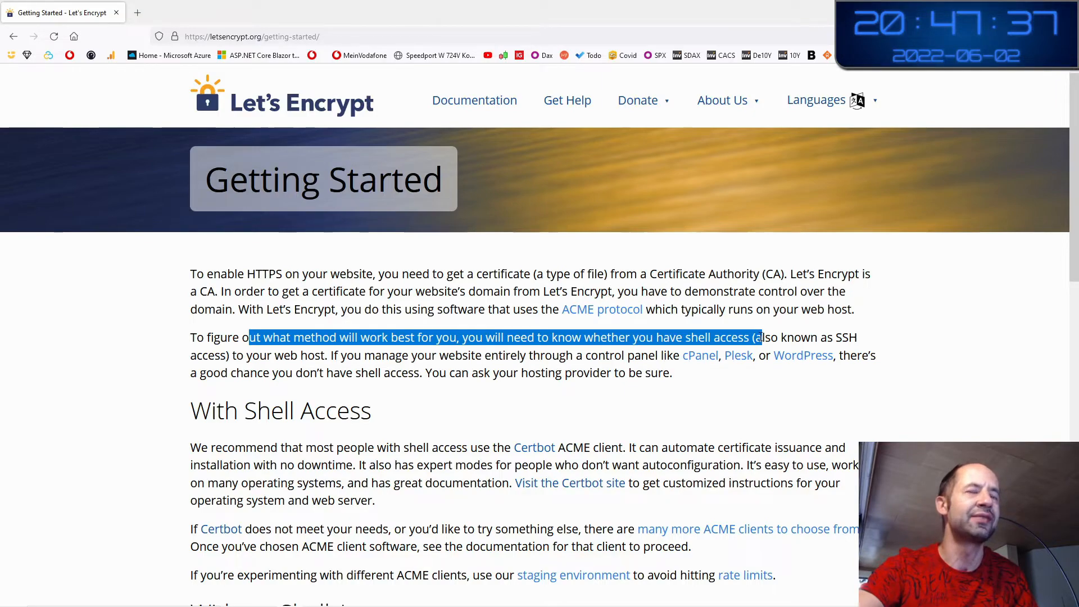
pyautogui.click(763, 338)
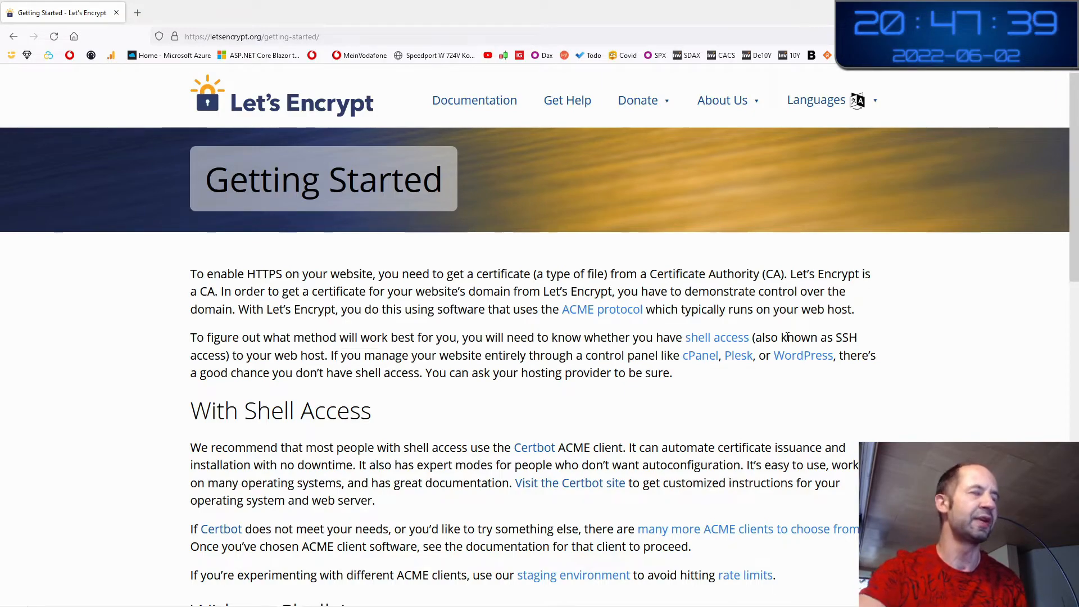
pyautogui.press('ctrl+super+Right')
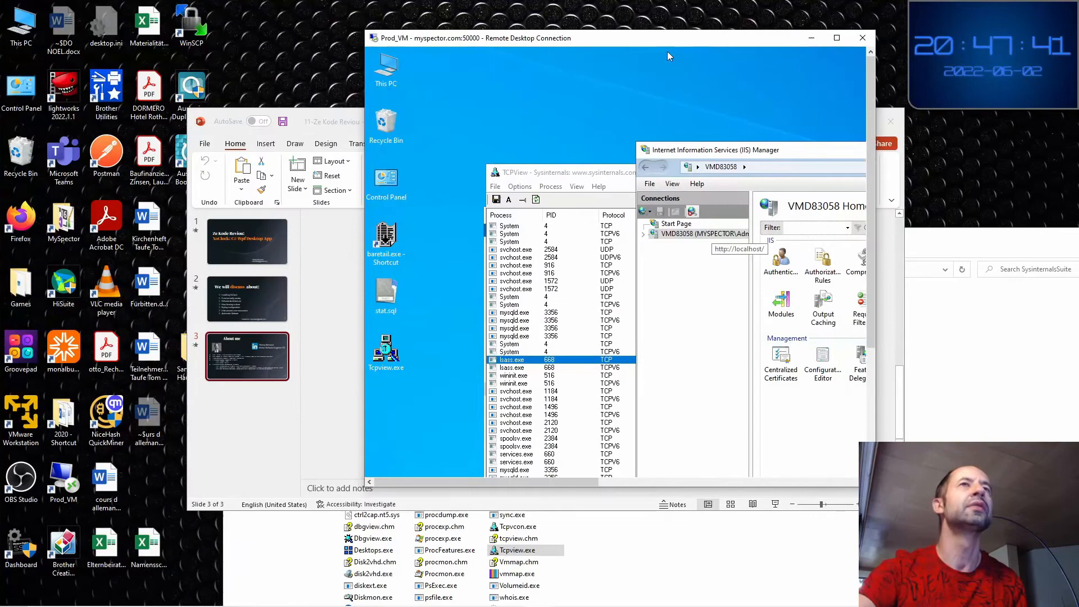
# Maximize the remote session and move the IIS Manager window to the left
pyautogui.click(836, 38)
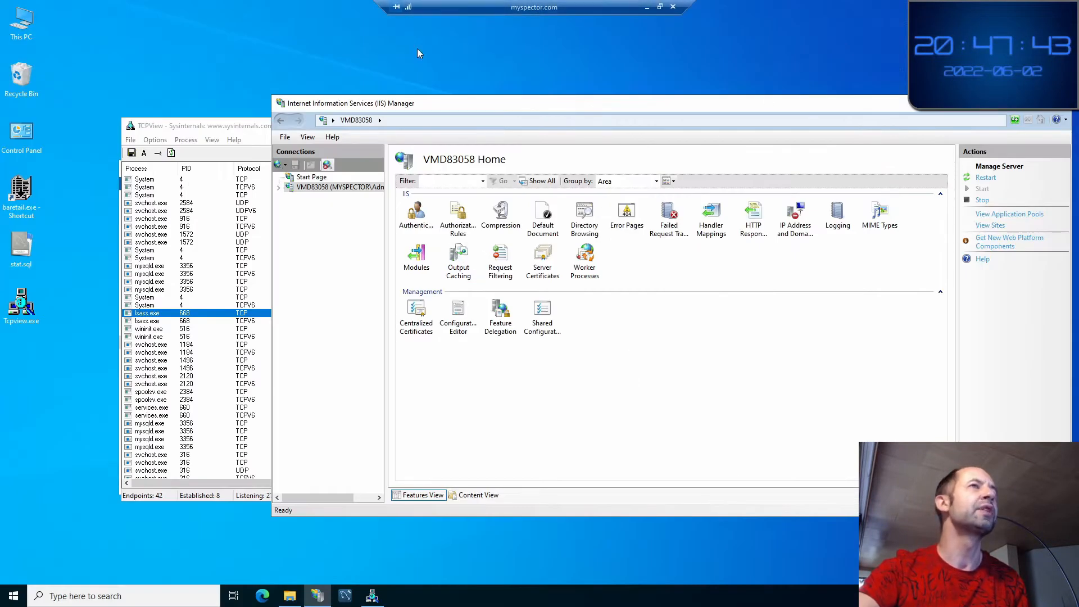
pyautogui.moveTo(421, 101); pyautogui.dragTo(509, 115)
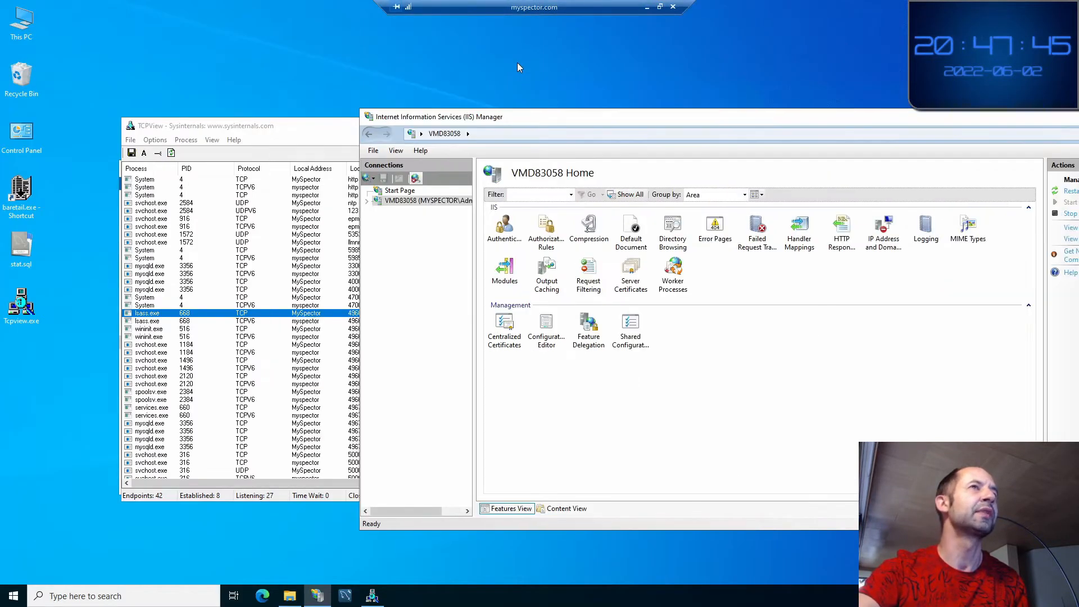
pyautogui.click(516, 66)
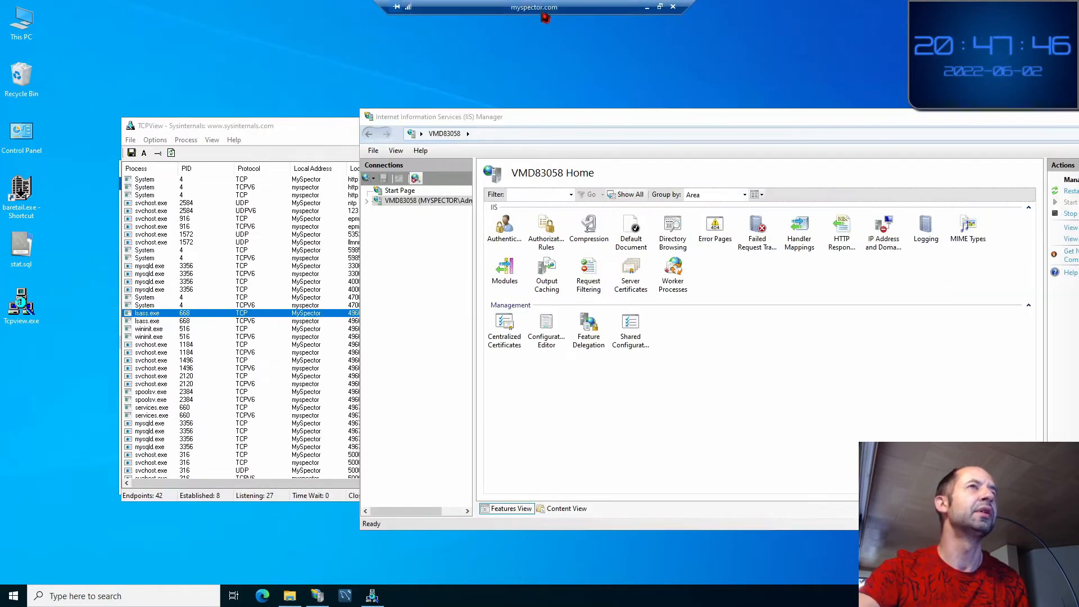
pyautogui.doubleClick(292, 134)
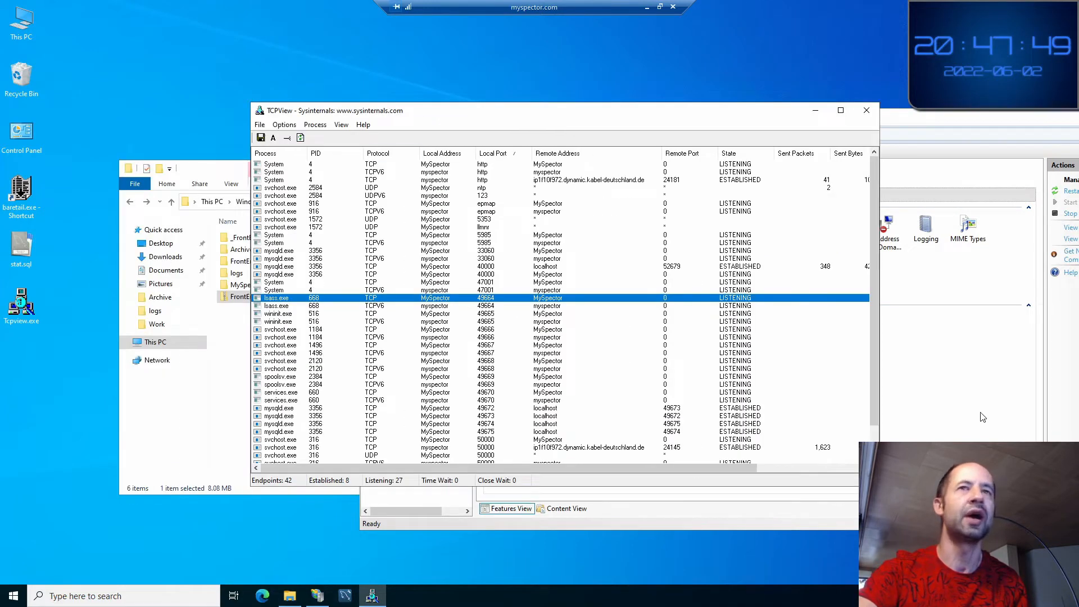
pyautogui.click(982, 417)
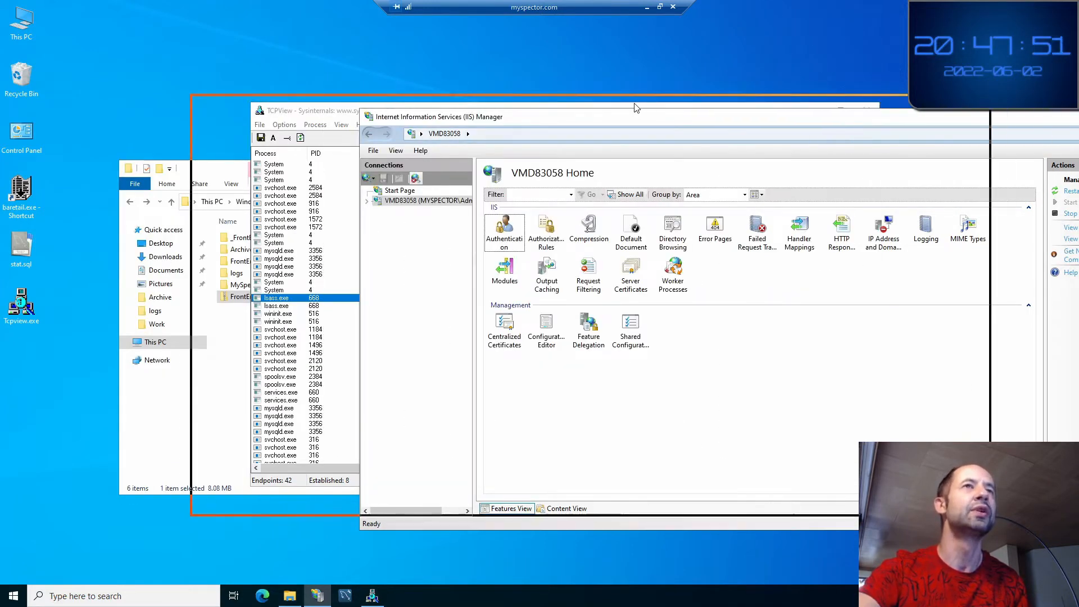
pyautogui.moveTo(822, 120); pyautogui.dragTo(635, 103)
pyautogui.click(459, 69)
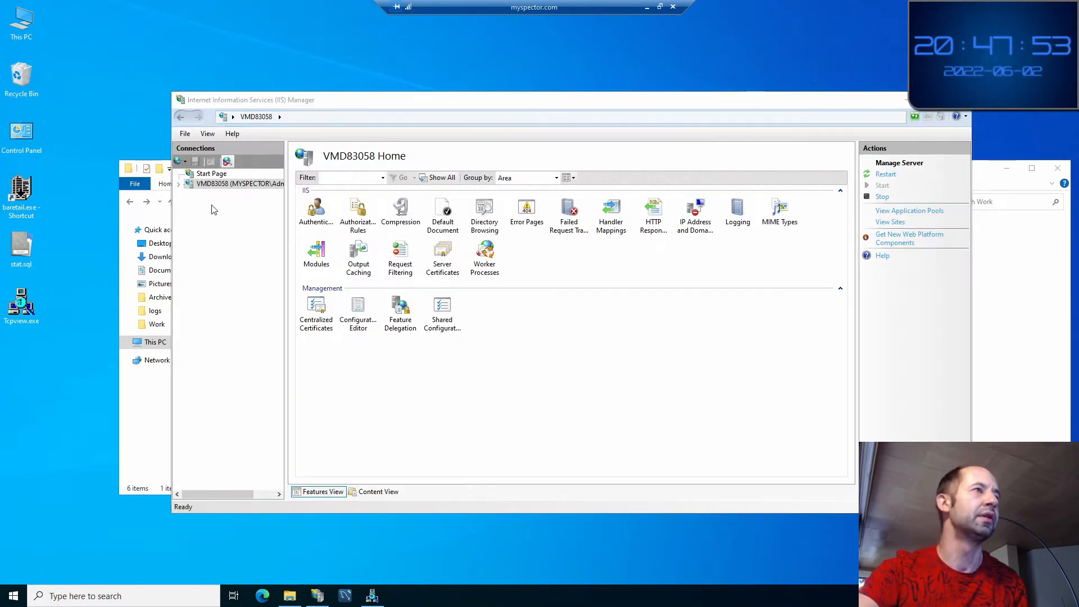
# Expand VMD83058 > Sites > MySpector, open the MySpector home page, then restore the RDP window
pyautogui.click(179, 186)
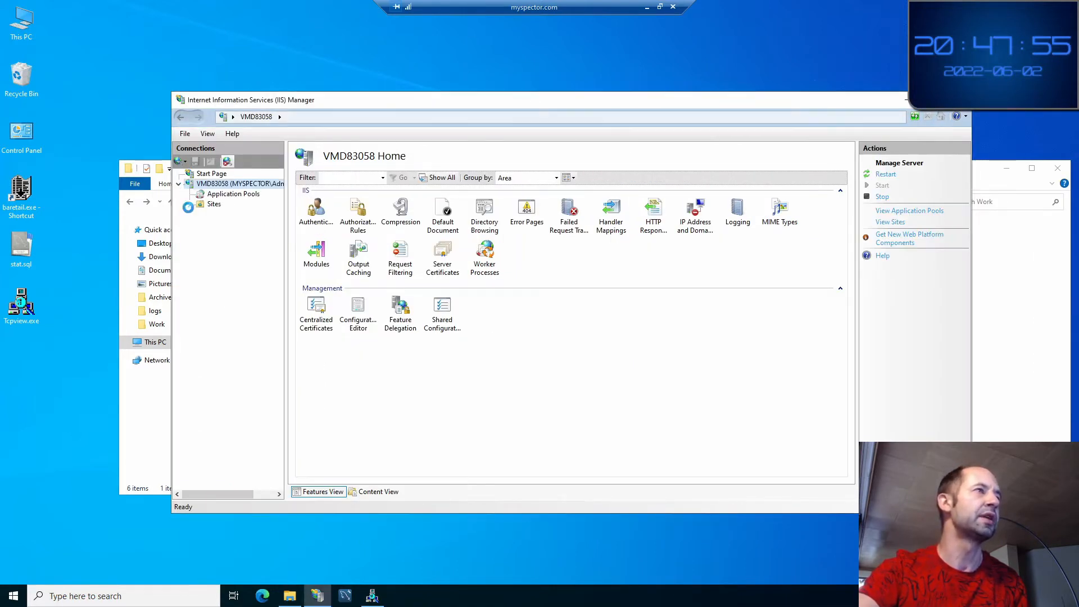
pyautogui.click(188, 205)
pyautogui.click(201, 216)
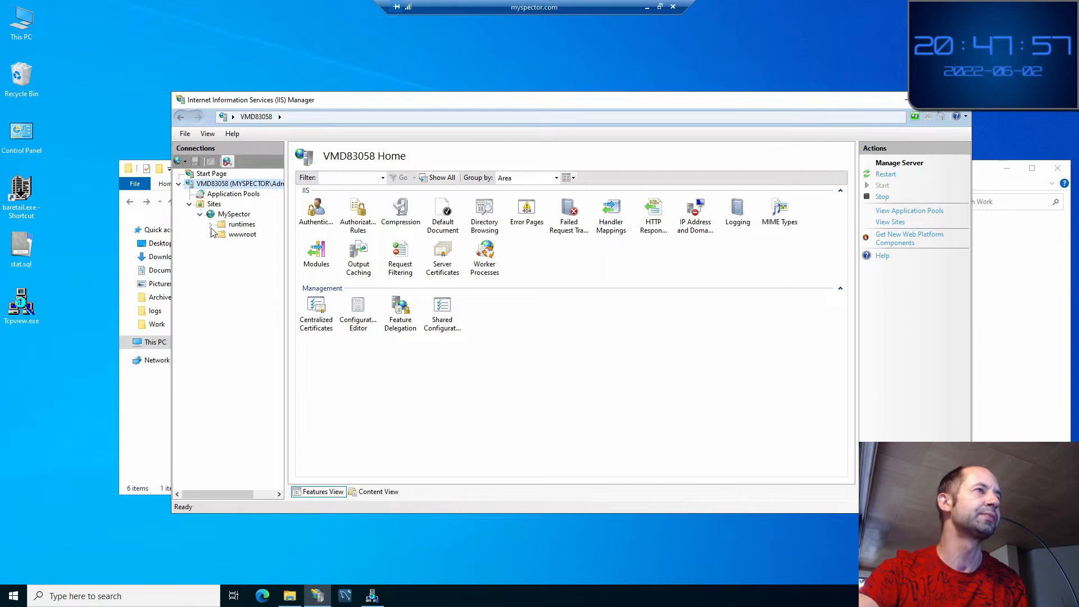
pyautogui.click(234, 214)
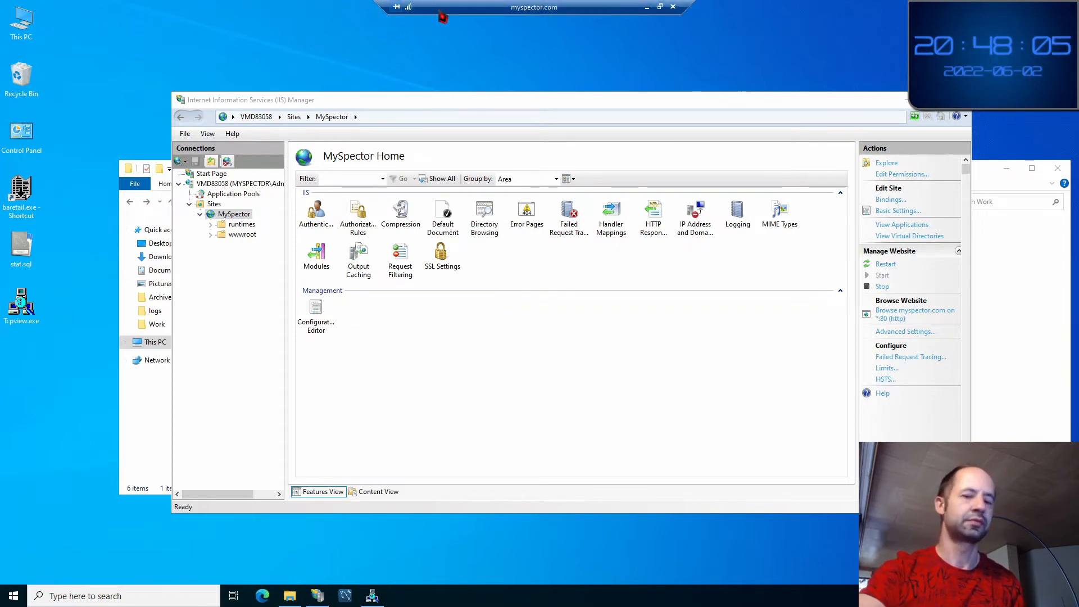
pyautogui.hotkey('alt', 'Tab')
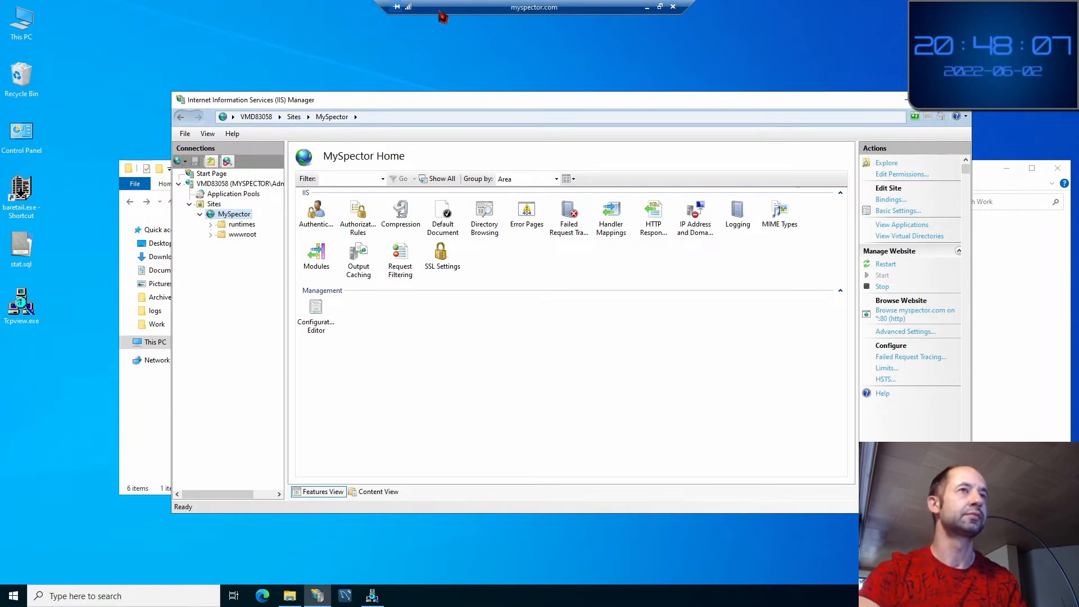
pyautogui.doubleClick(467, 7)
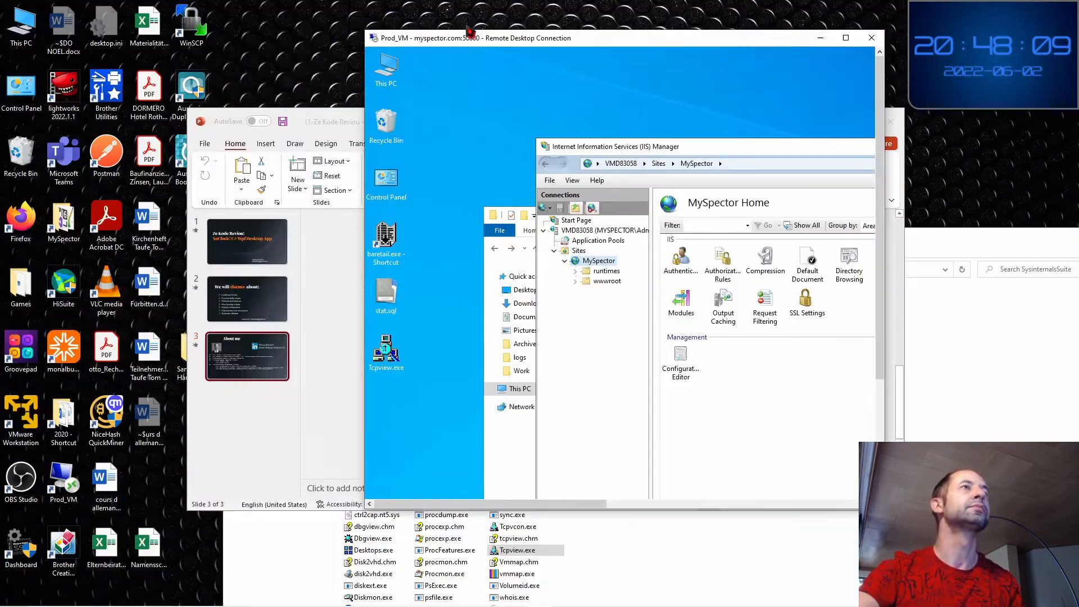
# Read the shell-access Certbot recommendation on Getting Started and follow its link to certbot.eff.org
pyautogui.hotkey('alt', 'Tab')
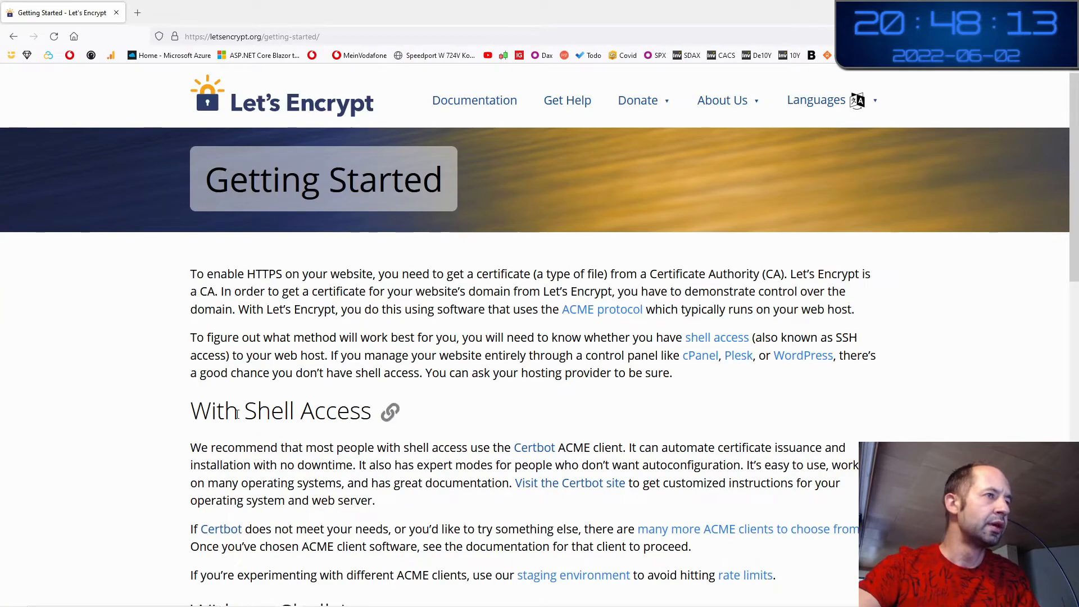
pyautogui.moveTo(225, 413); pyautogui.dragTo(315, 414)
pyautogui.scroll(-3, 323, 445)
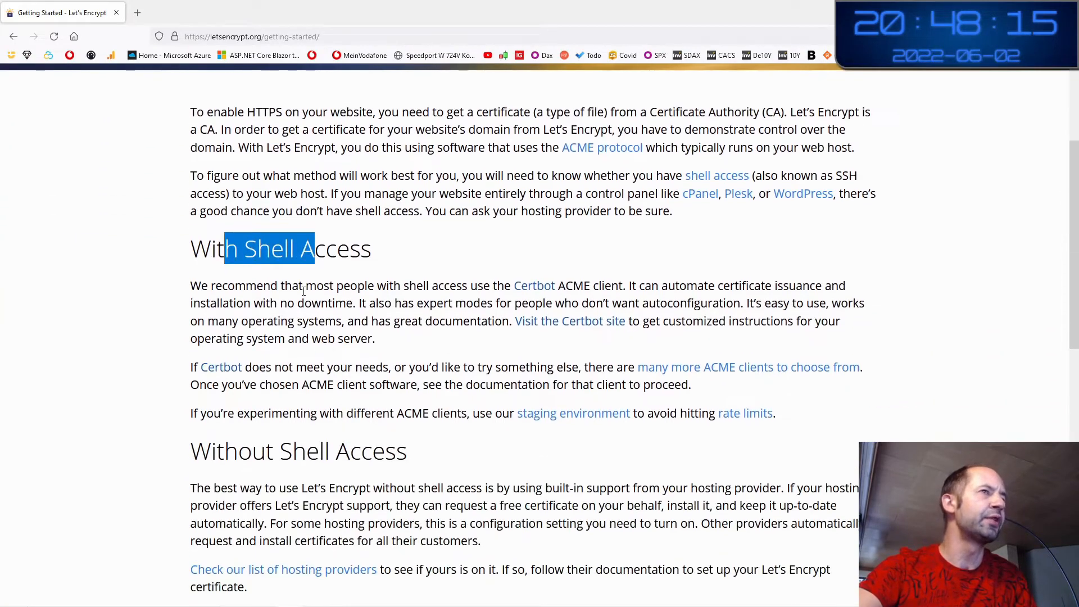
pyautogui.click(238, 291)
pyautogui.moveTo(227, 285); pyautogui.dragTo(450, 288)
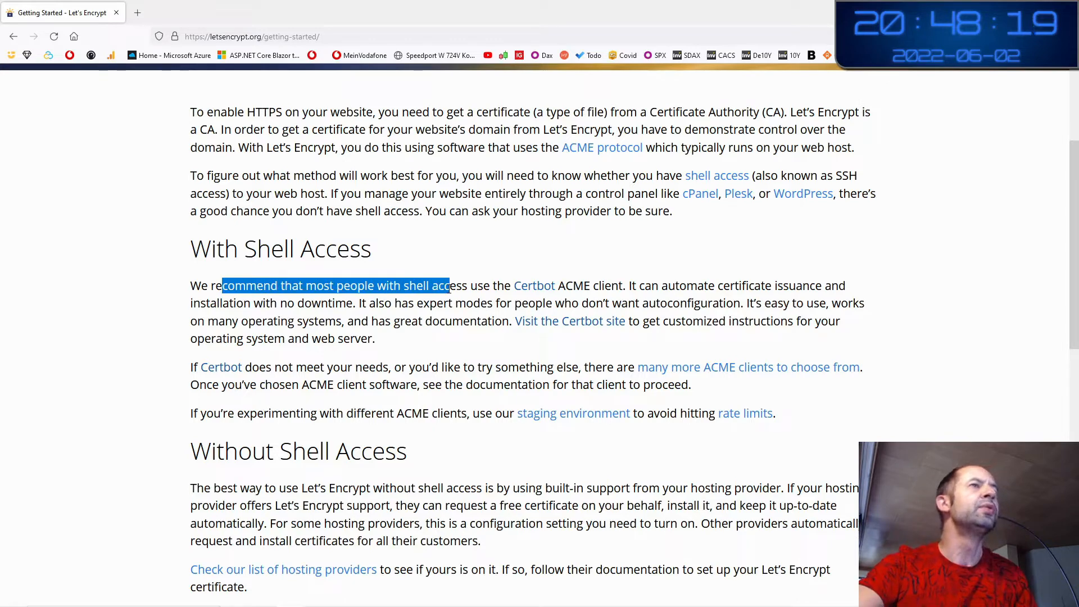
pyautogui.click(599, 285)
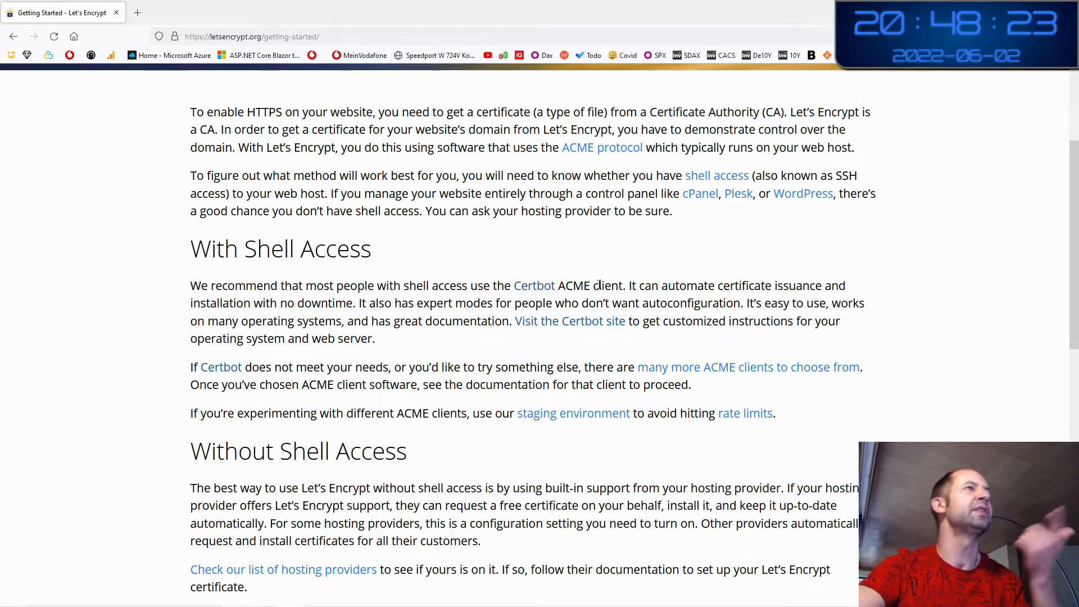
pyautogui.doubleClick(575, 287)
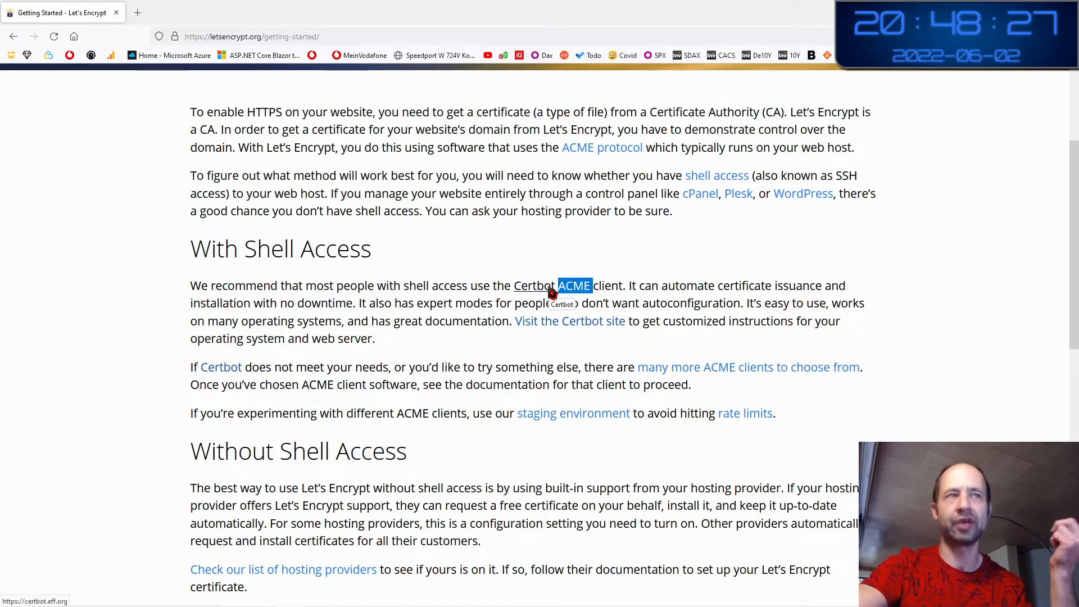
pyautogui.click(639, 283)
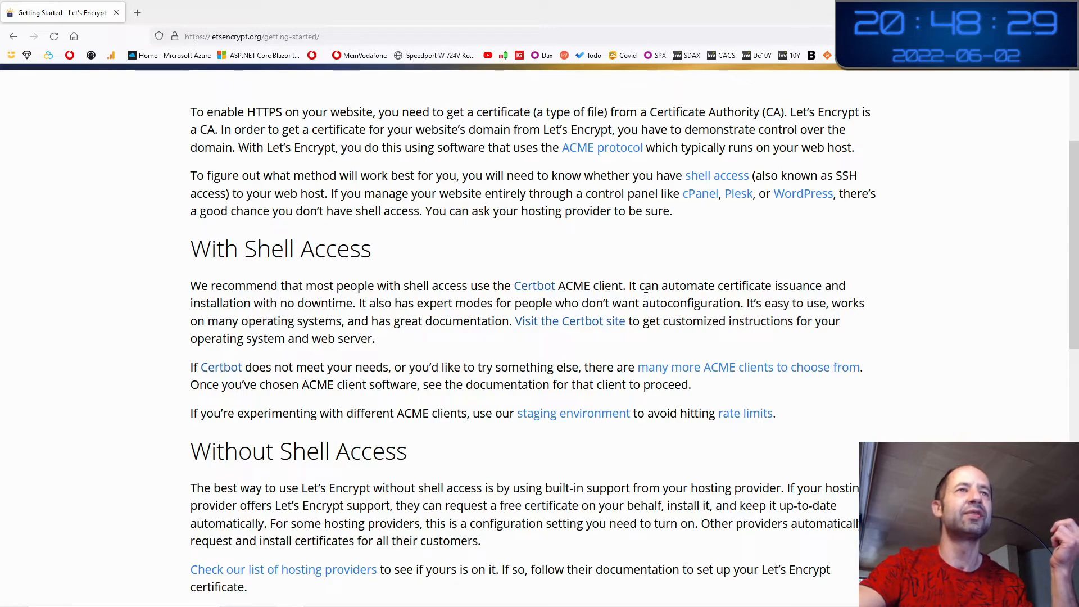
pyautogui.moveTo(631, 288); pyautogui.dragTo(355, 303)
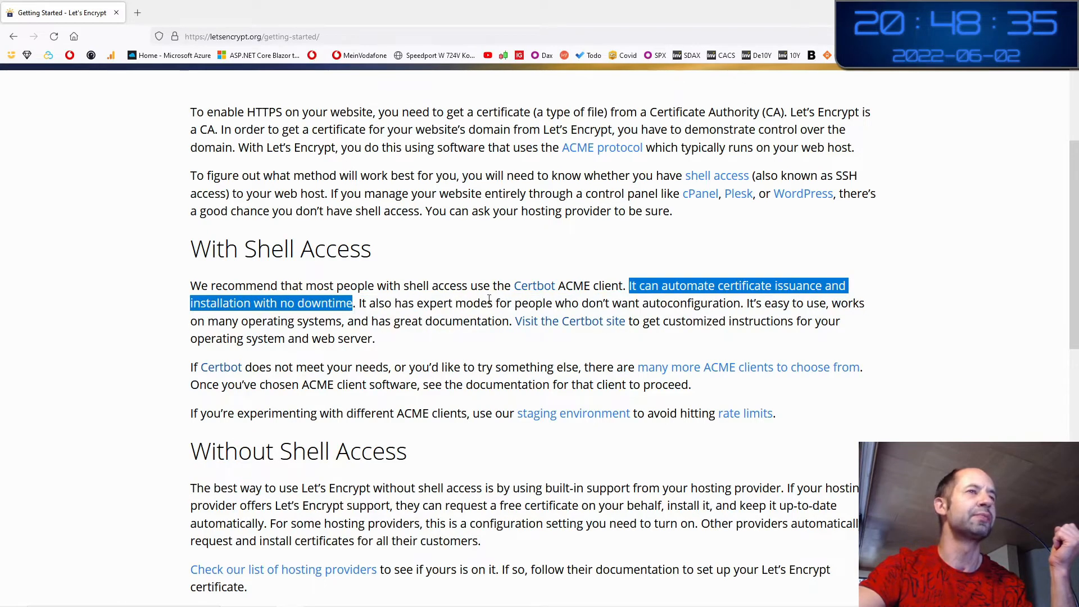
pyautogui.click(536, 321)
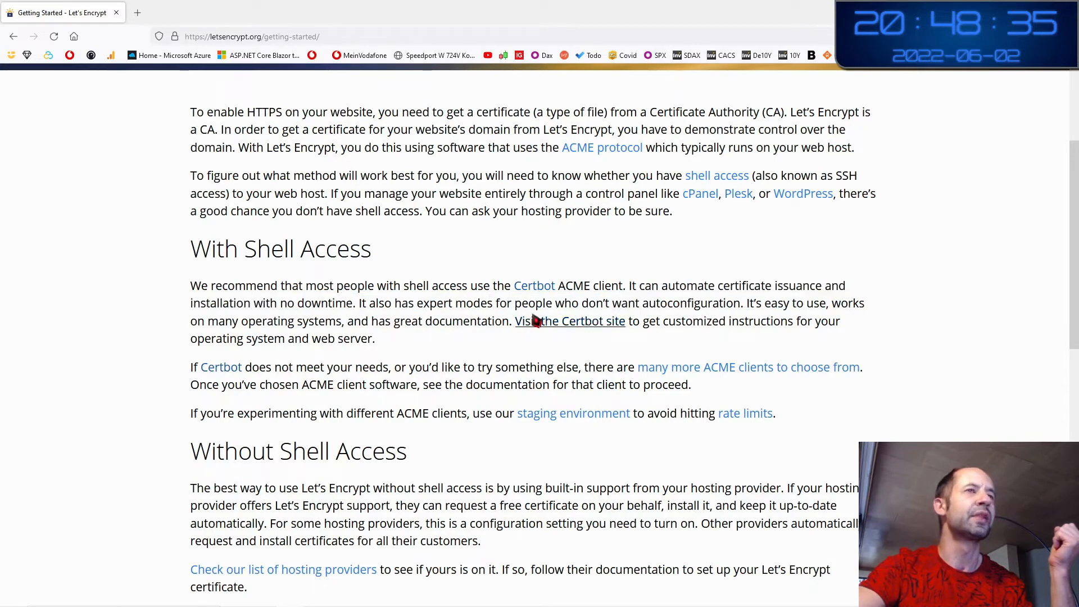
pyautogui.click(547, 287)
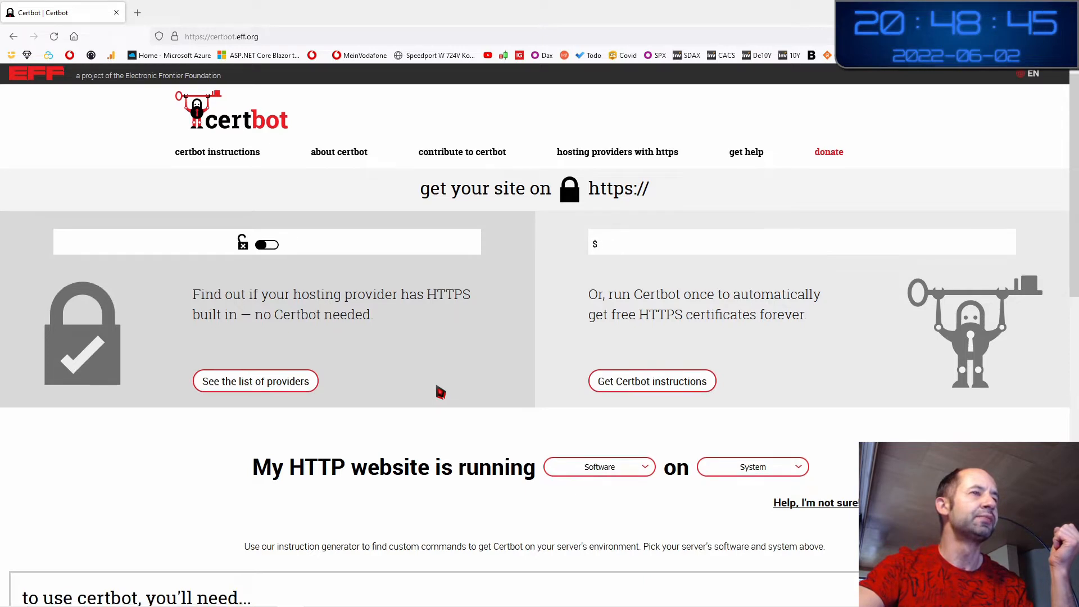
# Choose Other as the software and Windows as the system in Certbot's instruction generator
pyautogui.scroll(-2, 441, 391)
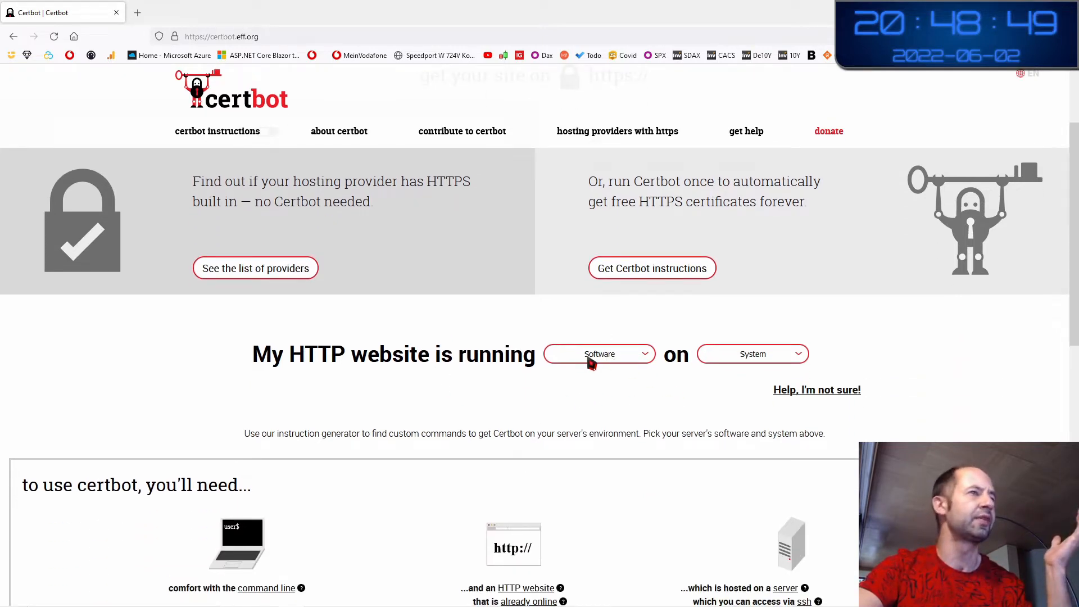
pyautogui.scroll(-8, 598, 394)
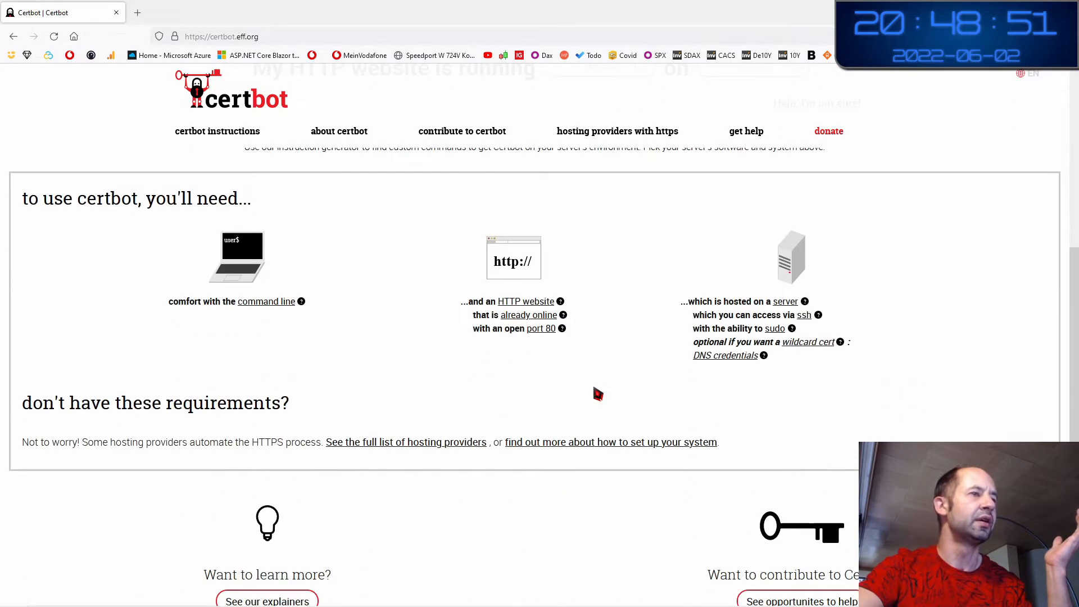
pyautogui.scroll(10, 598, 394)
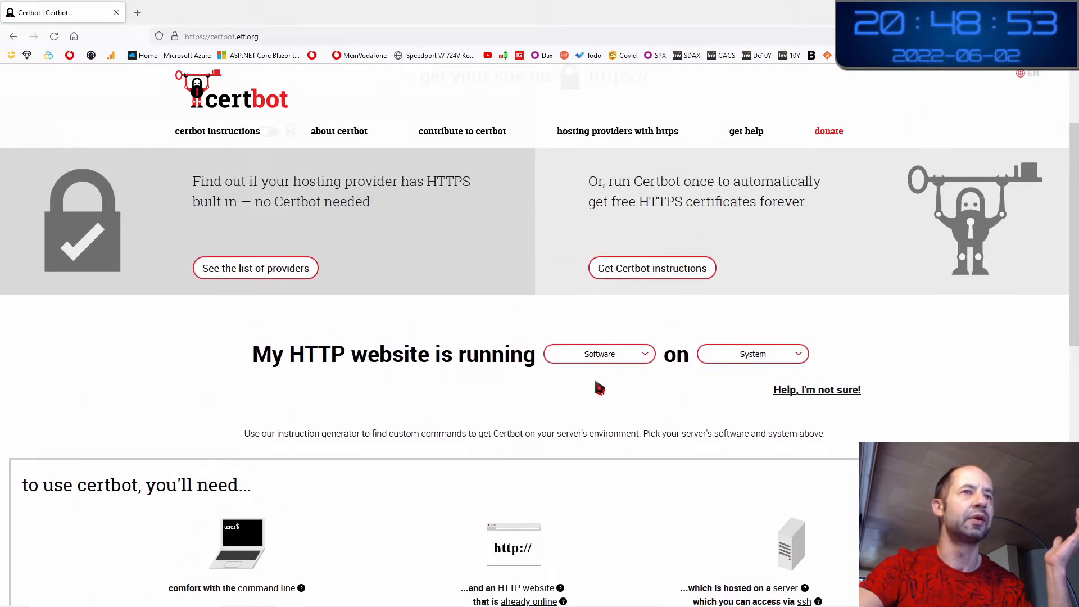
pyautogui.click(612, 357)
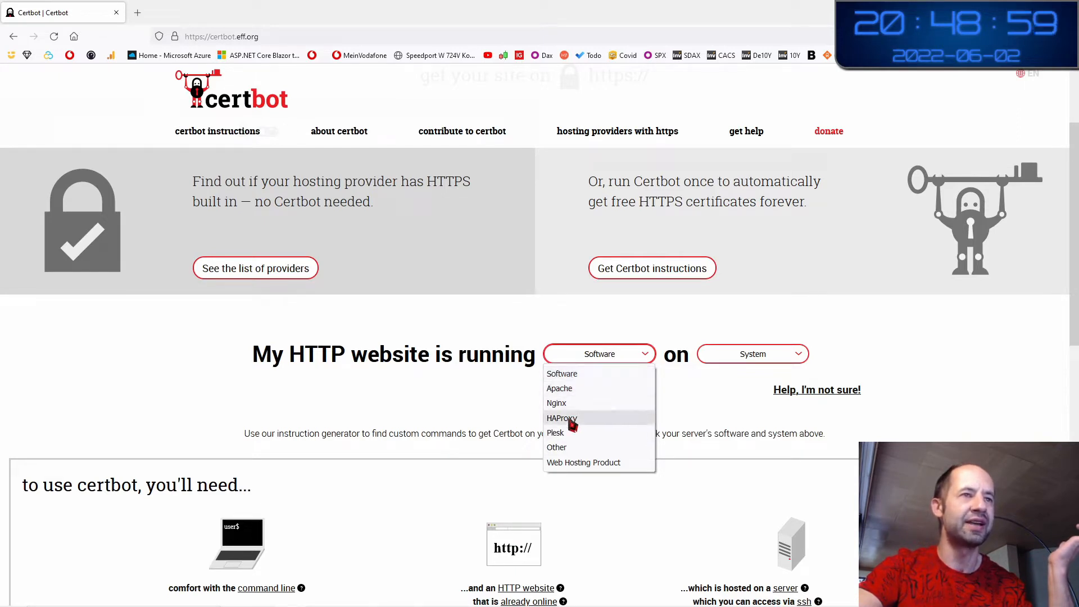
pyautogui.click(573, 447)
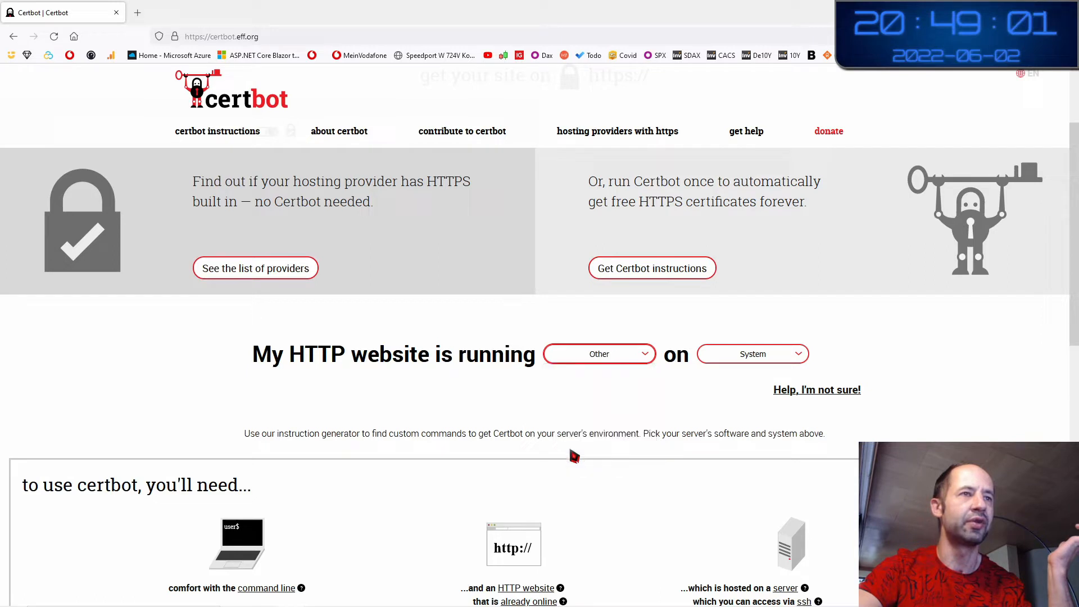
pyautogui.click(786, 360)
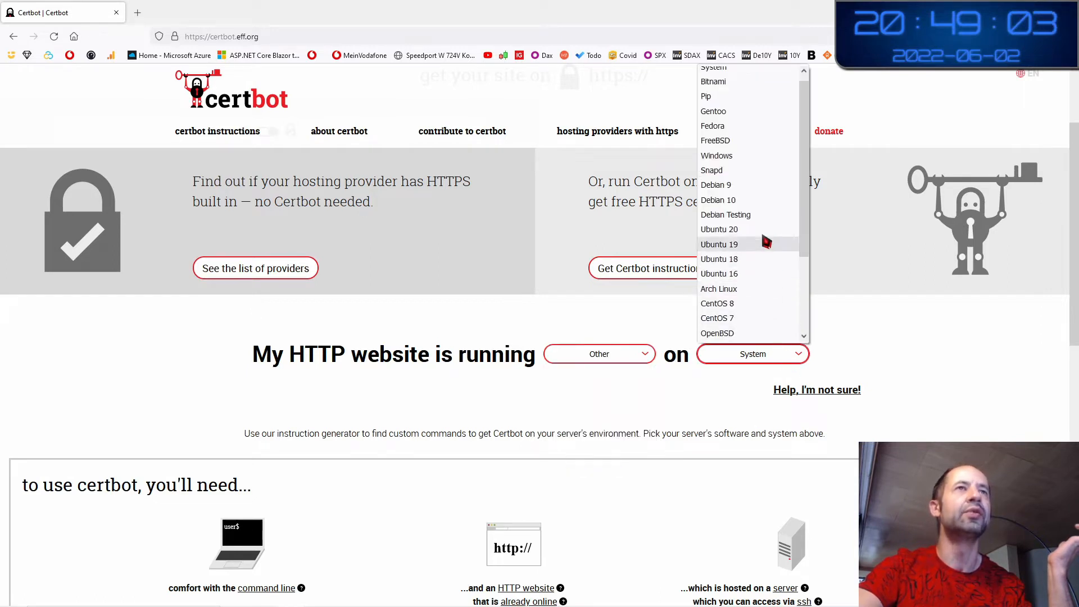
pyautogui.click(732, 163)
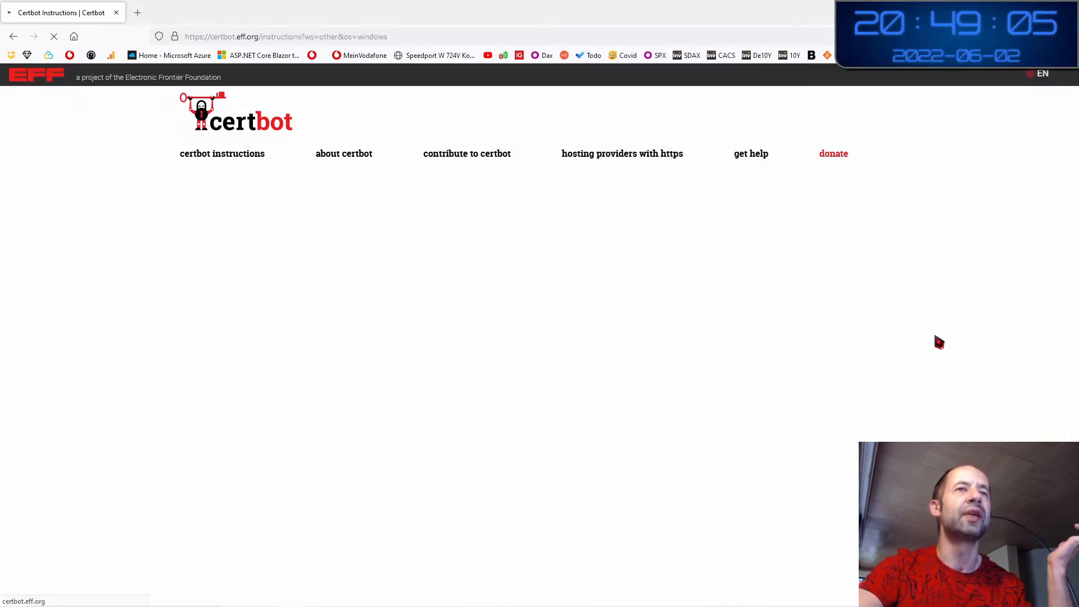
# Read the Other on Windows heading, server requirements and the Certbot for Windows introduction
pyautogui.scroll(-2, 942, 369)
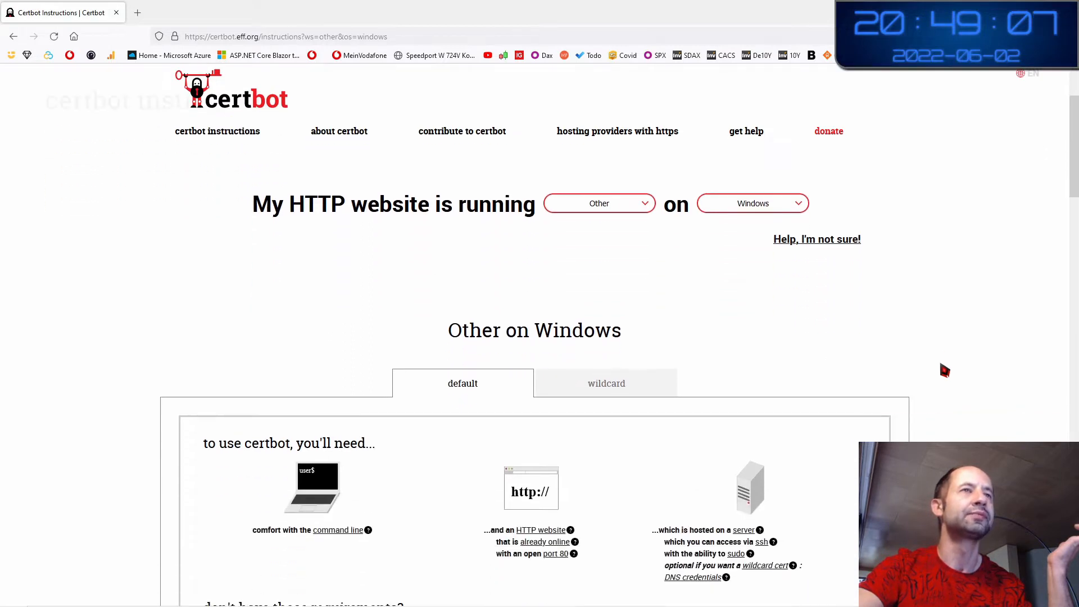
pyautogui.scroll(-2, 943, 369)
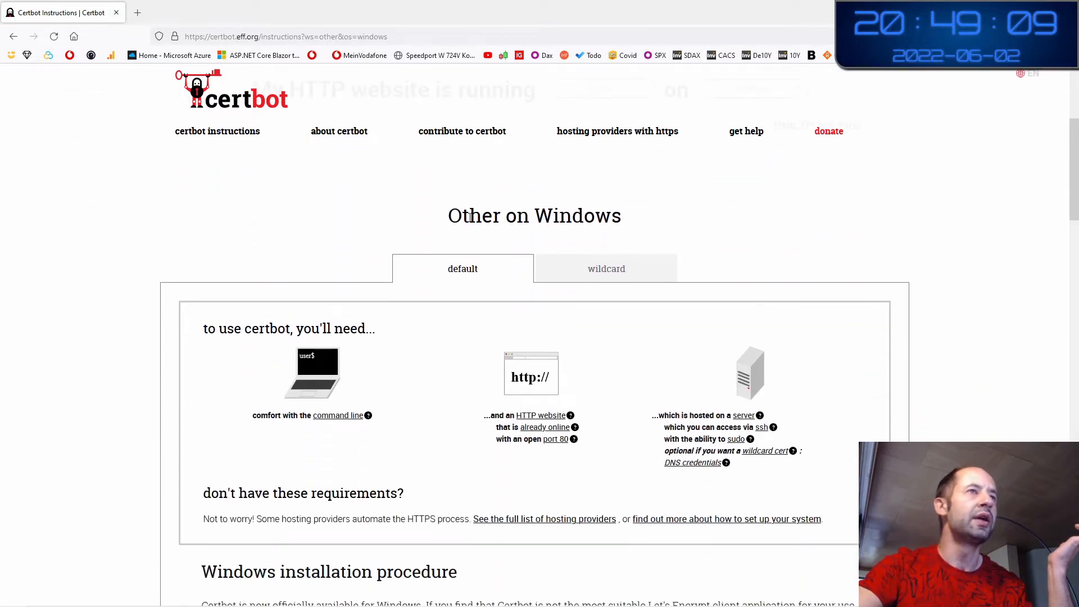
pyautogui.moveTo(470, 217); pyautogui.dragTo(611, 219)
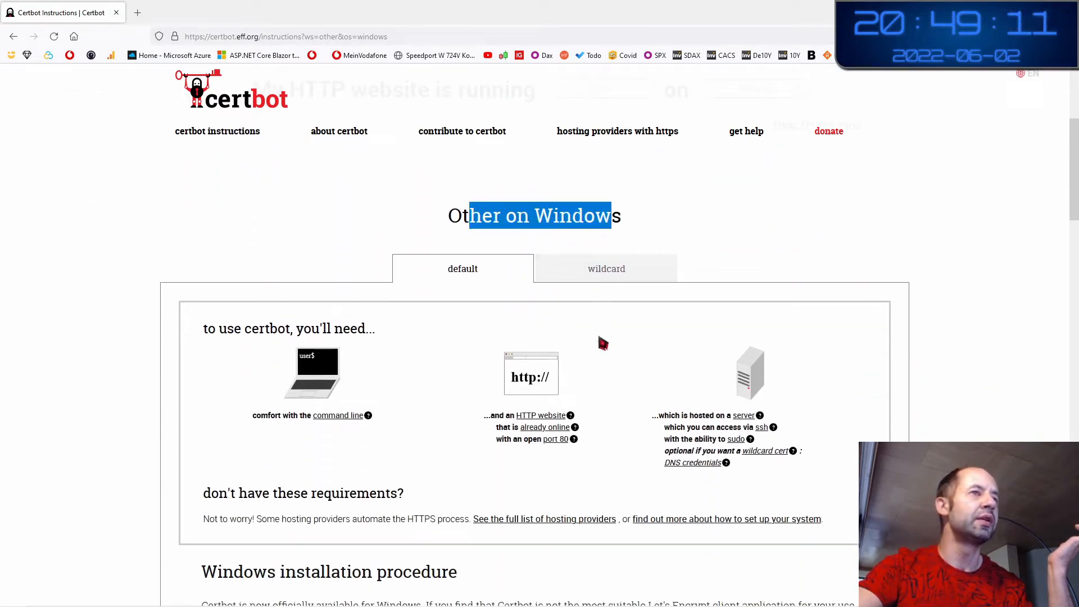
pyautogui.scroll(-2, 599, 337)
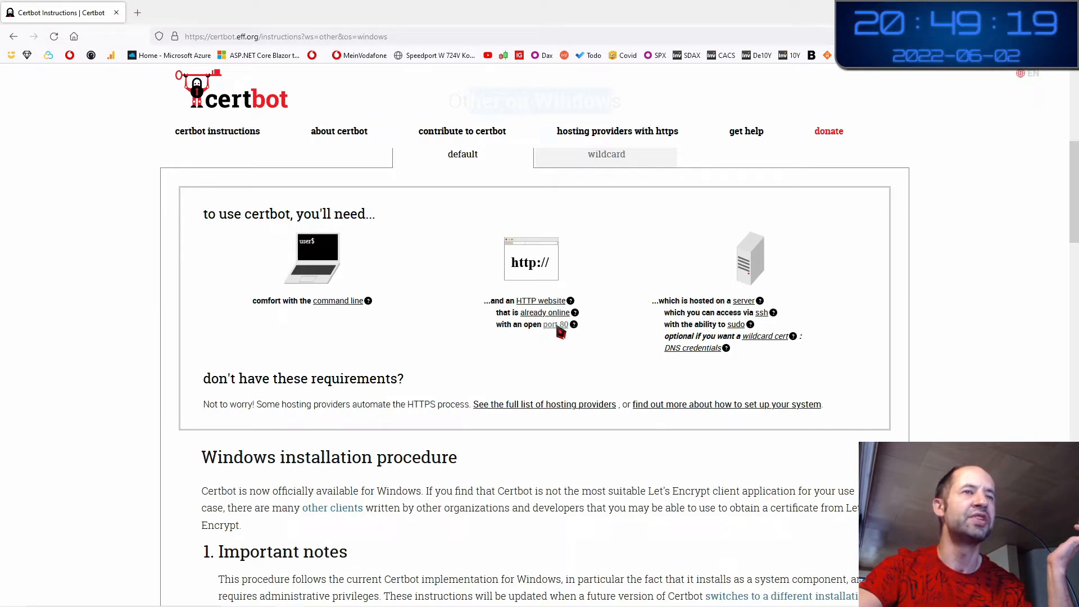
pyautogui.moveTo(695, 302); pyautogui.dragTo(695, 325)
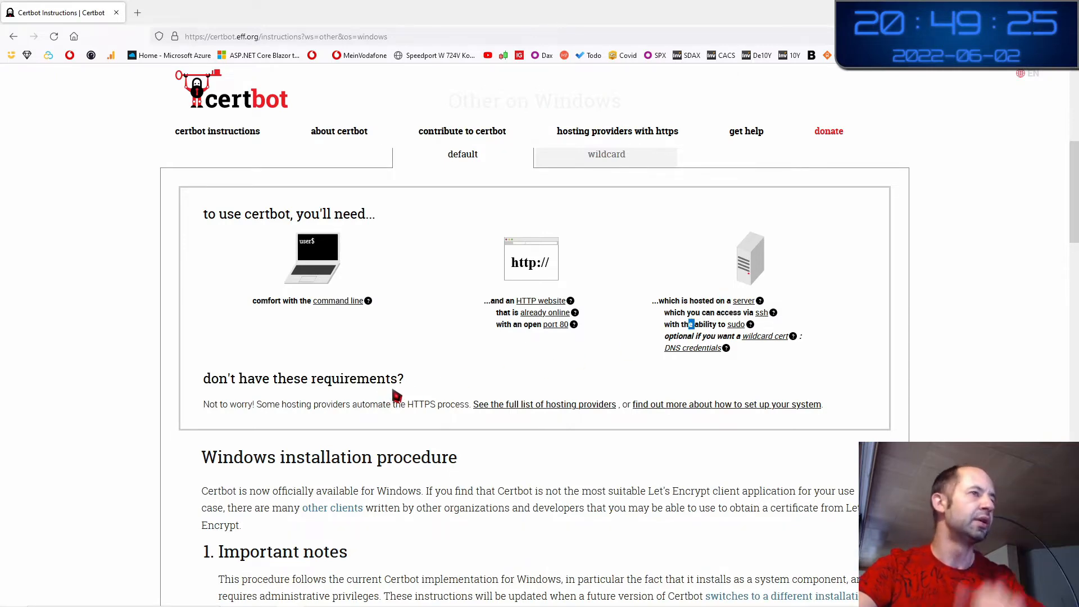
pyautogui.scroll(-3, 417, 410)
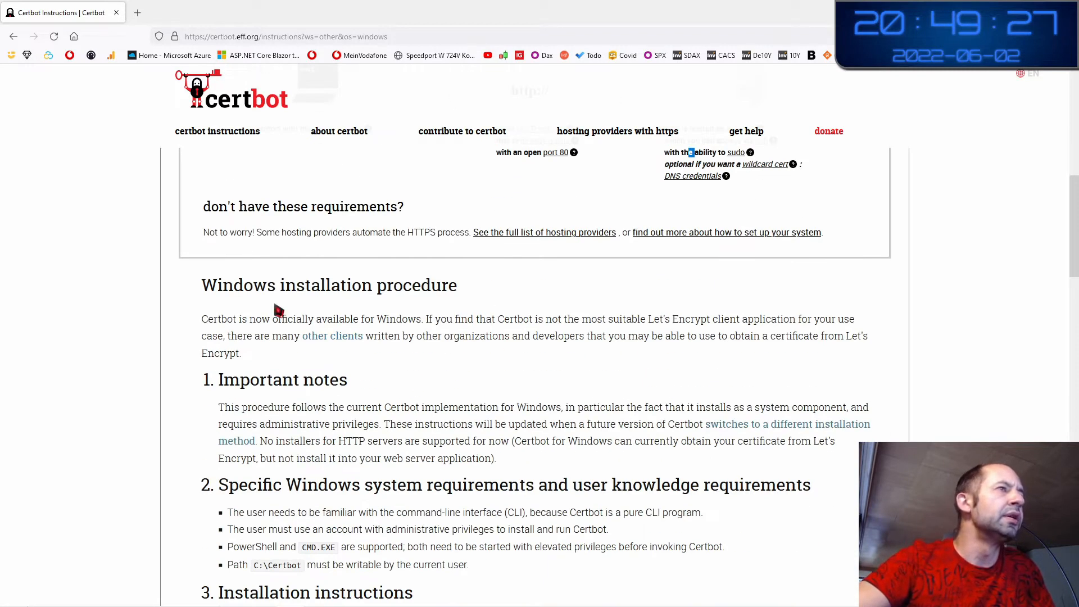
pyautogui.moveTo(332, 287); pyautogui.dragTo(323, 323)
pyautogui.moveTo(227, 319); pyautogui.dragTo(273, 334)
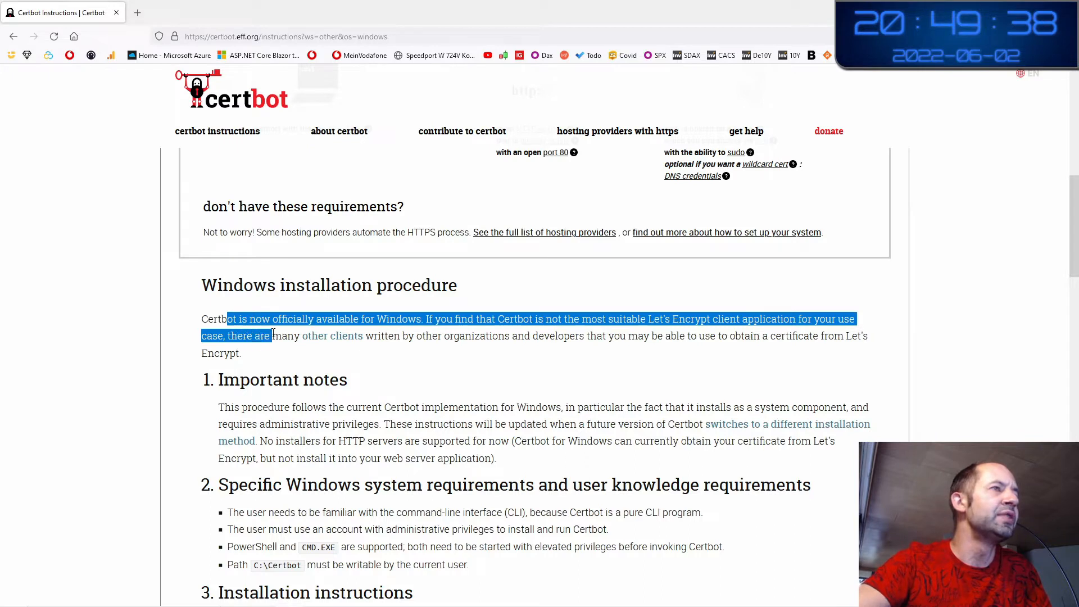
pyautogui.click(403, 340)
# Read the Windows system requirements, the C:\Certbot path rule and the installer download step
pyautogui.scroll(-2, 385, 392)
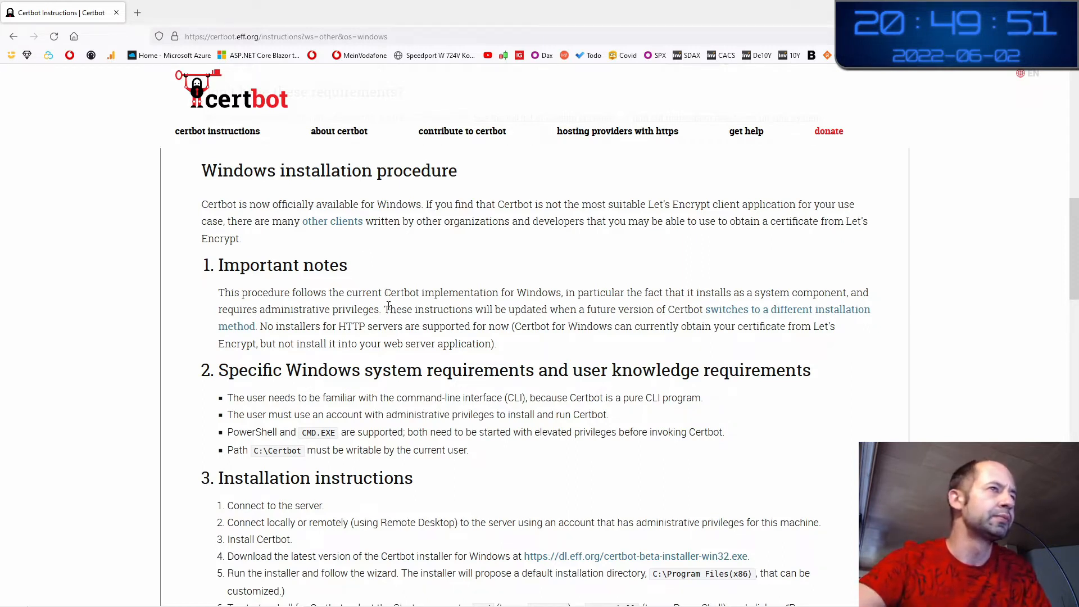
pyautogui.moveTo(238, 373); pyautogui.dragTo(738, 374)
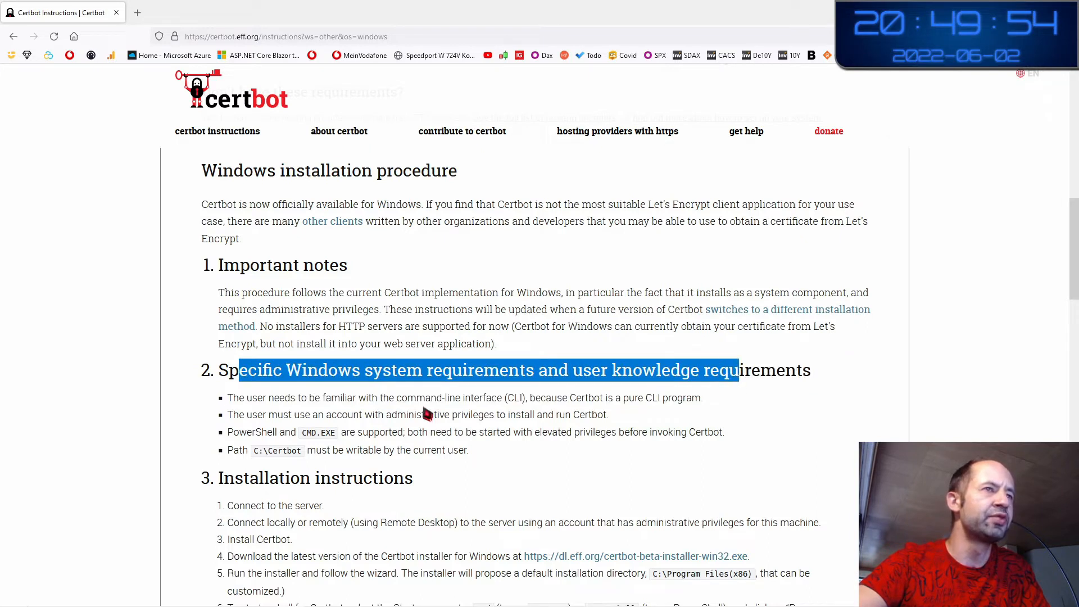
pyautogui.click(320, 396)
pyautogui.moveTo(239, 397); pyautogui.dragTo(427, 415)
pyautogui.click(379, 446)
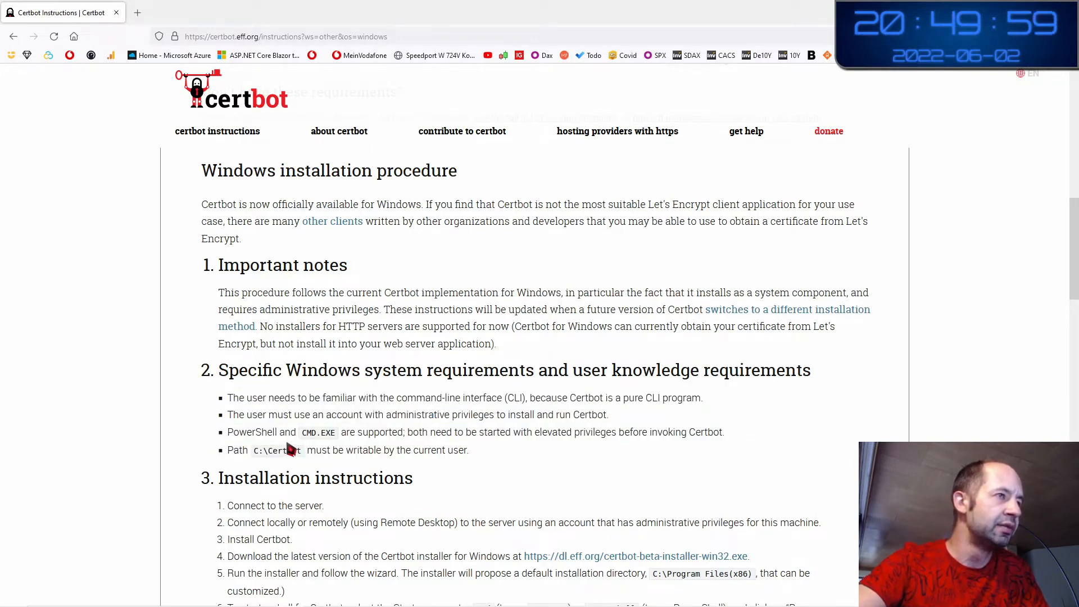
pyautogui.scroll(-3, 288, 450)
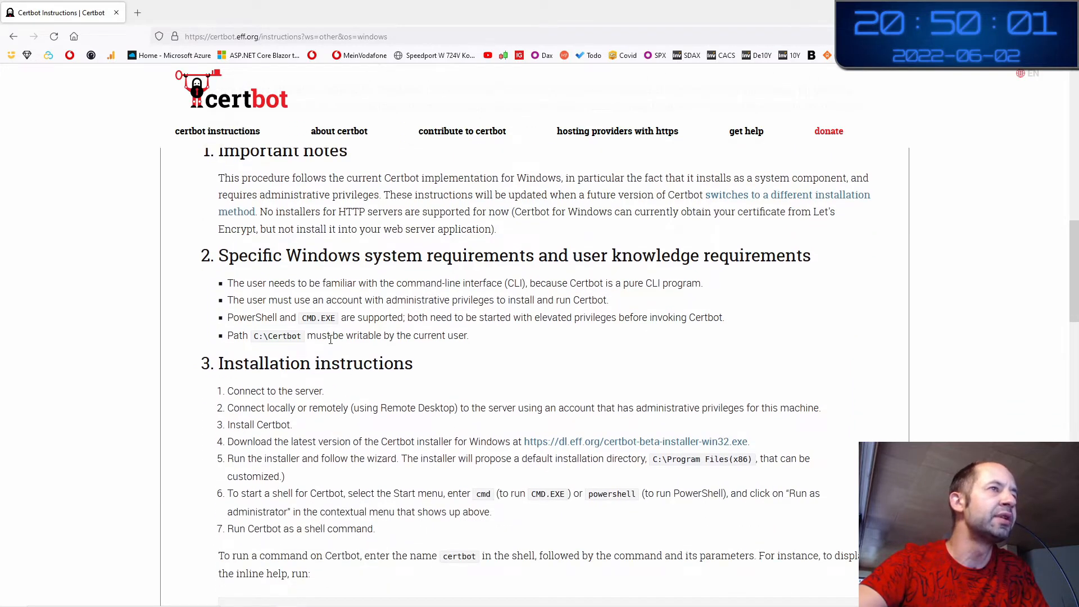
pyautogui.doubleClick(330, 336)
pyautogui.click(308, 346)
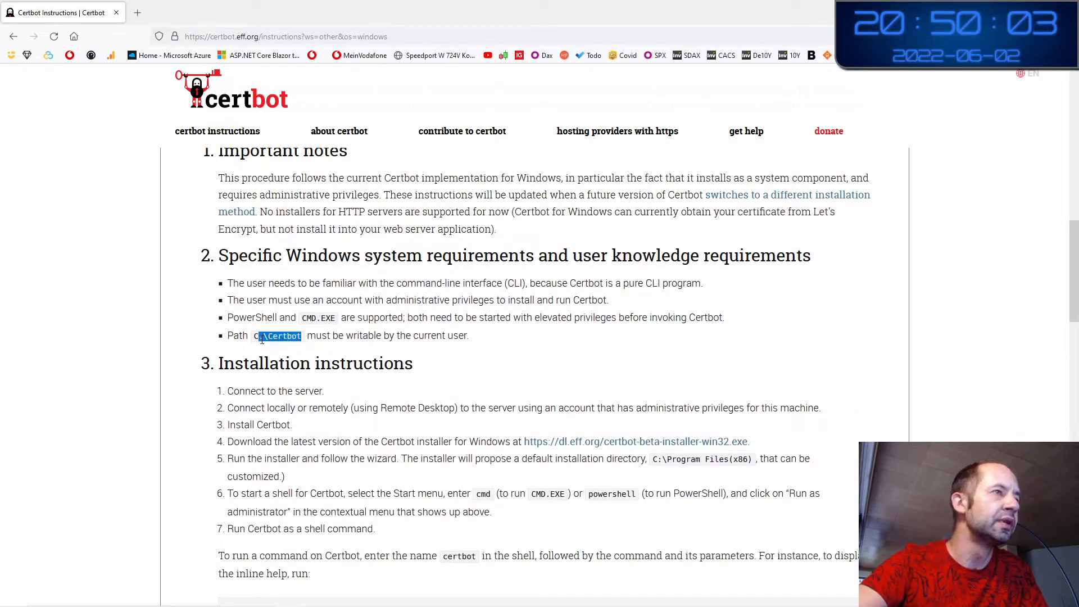
pyautogui.scroll(-2, 274, 384)
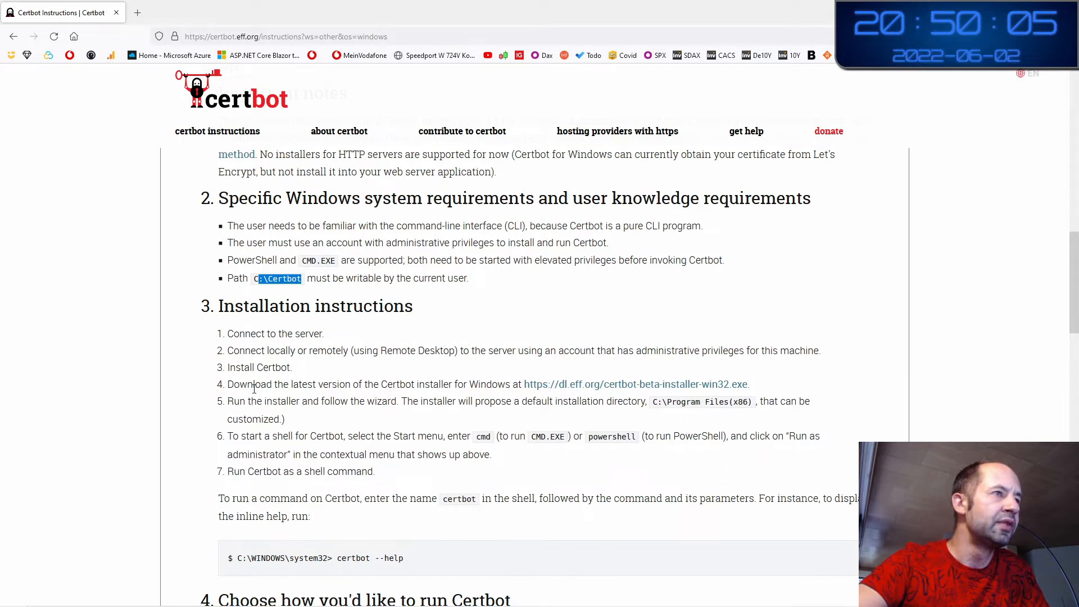
pyautogui.moveTo(253, 384); pyautogui.dragTo(565, 393)
pyautogui.click(612, 367)
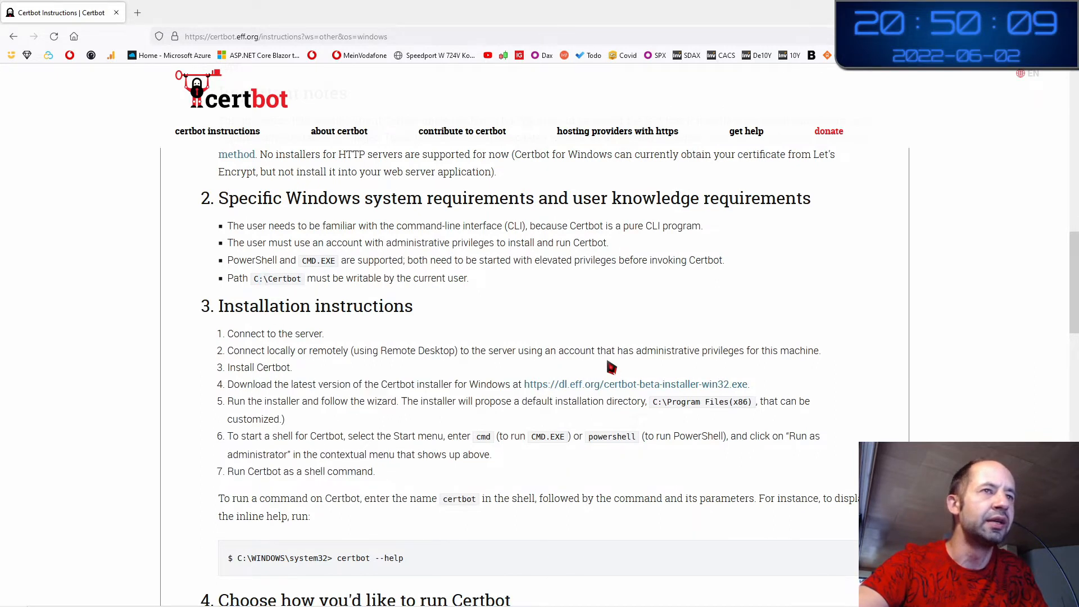
# Download the Certbot Windows installer and show it in its downloads folder
pyautogui.middleClick(630, 387)
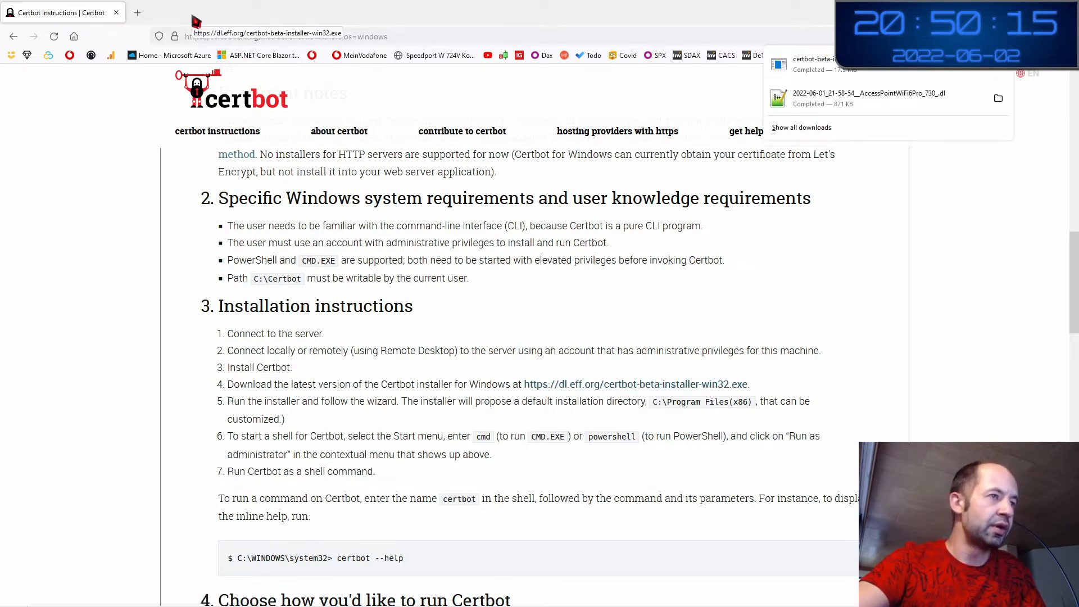
pyautogui.moveTo(198, 21); pyautogui.dragTo(289, 84)
pyautogui.doubleClick(302, 85)
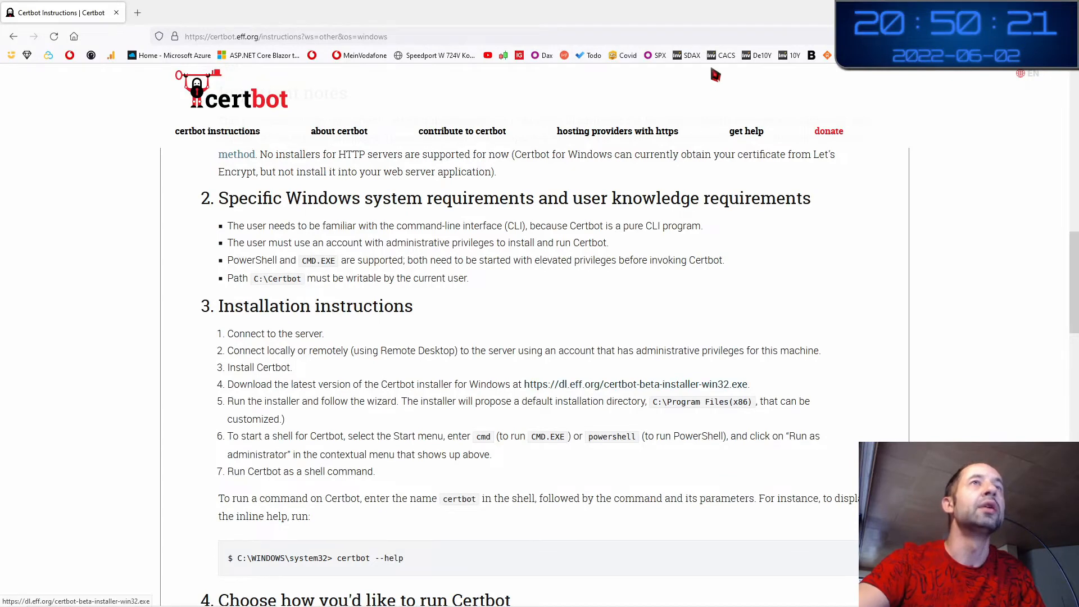
pyautogui.moveTo(719, 16); pyautogui.dragTo(644, 126)
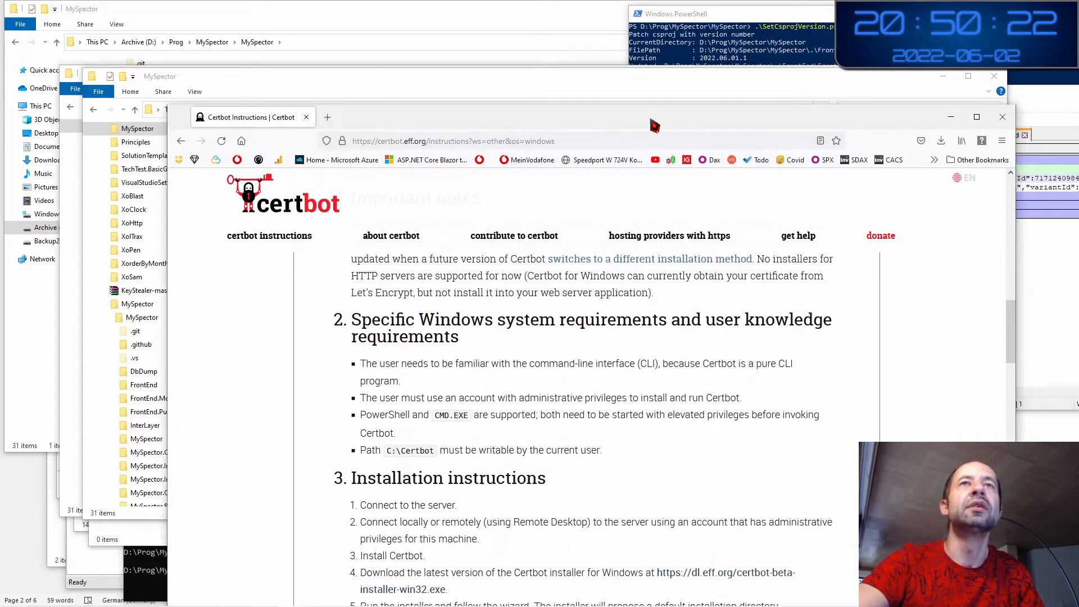
pyautogui.click(941, 140)
pyautogui.click(935, 170)
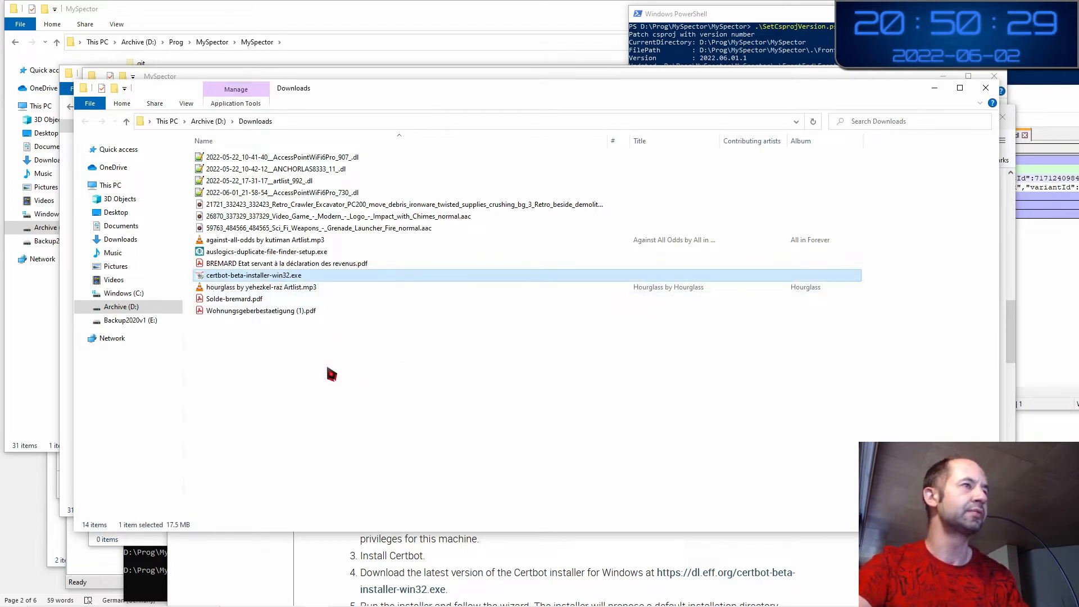
# Browse from This PC into D:\Prog\MySpector
pyautogui.click(168, 122)
pyautogui.doubleClick(293, 173)
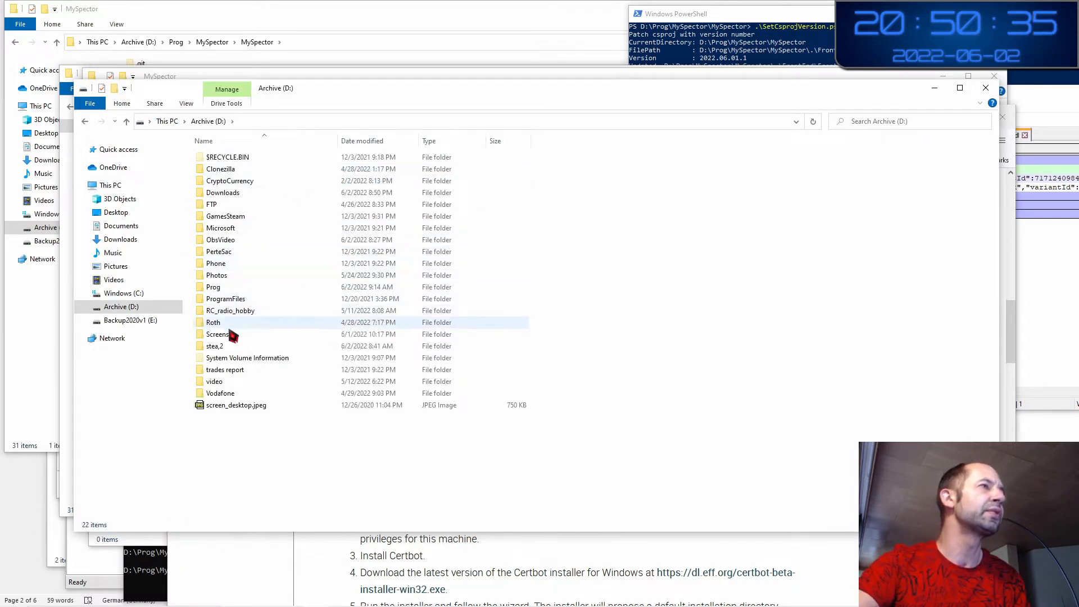
pyautogui.click(246, 264)
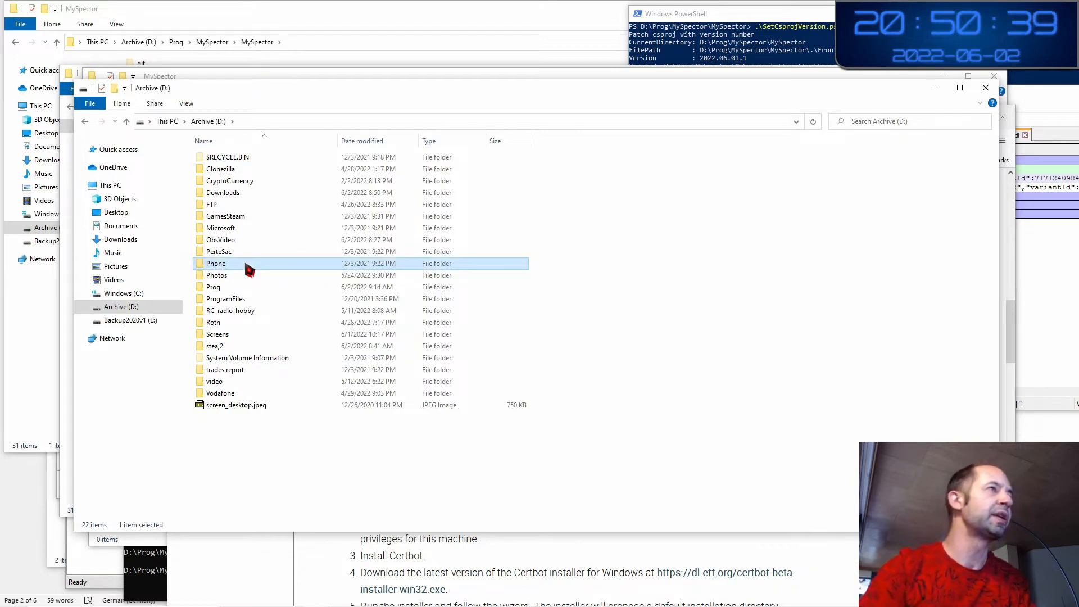
pyautogui.press('Down')
pyautogui.press('Down')
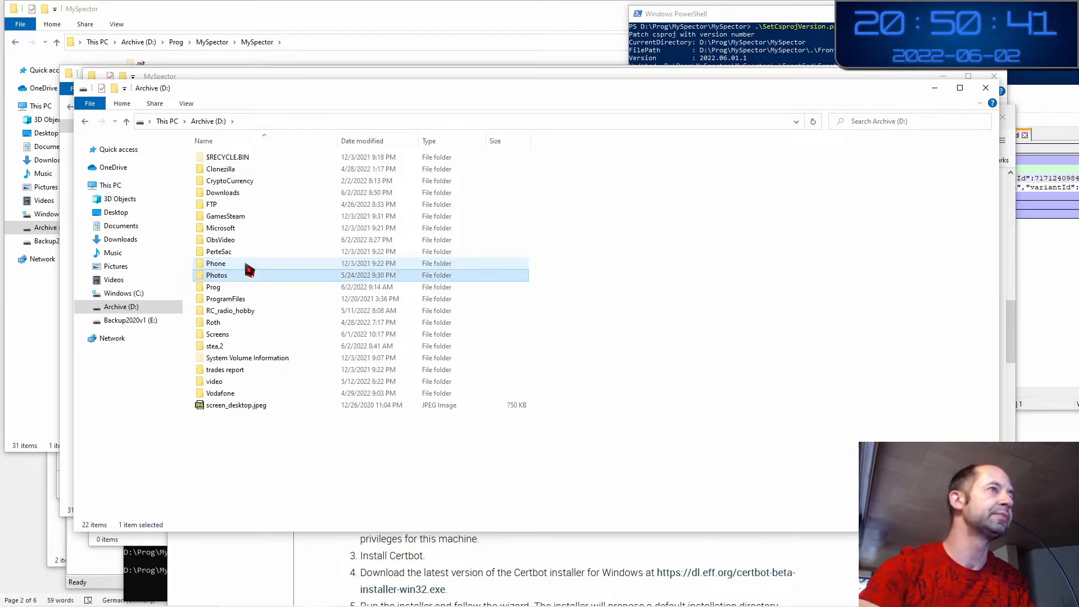
pyautogui.press('Return')
pyautogui.press('Down')
pyautogui.press('Down')
pyautogui.press('Down')
pyautogui.press('Down')
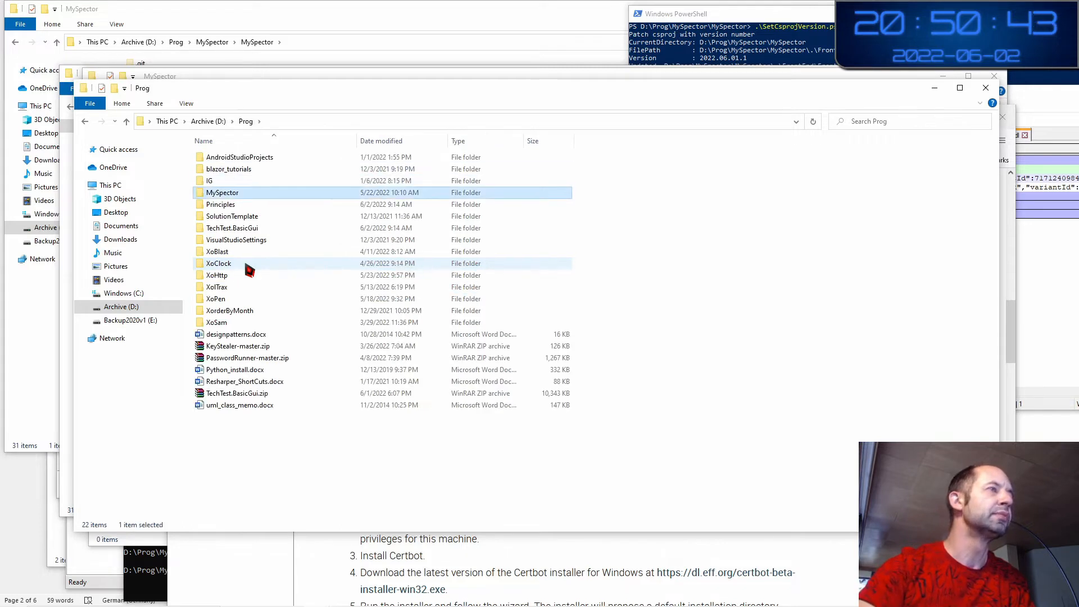
pyautogui.press('Return')
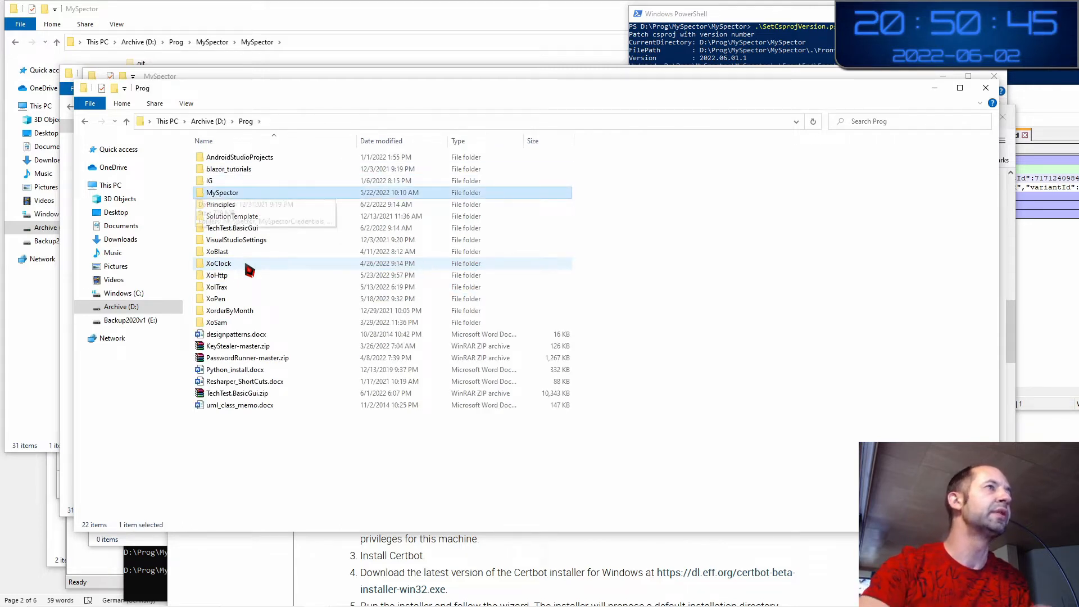
# Paste certbot-beta-installer-win32.exe into the MySpectorDependencies subfolder
pyautogui.press('Down')
pyautogui.press('Down')
pyautogui.press('Down')
pyautogui.press('Up')
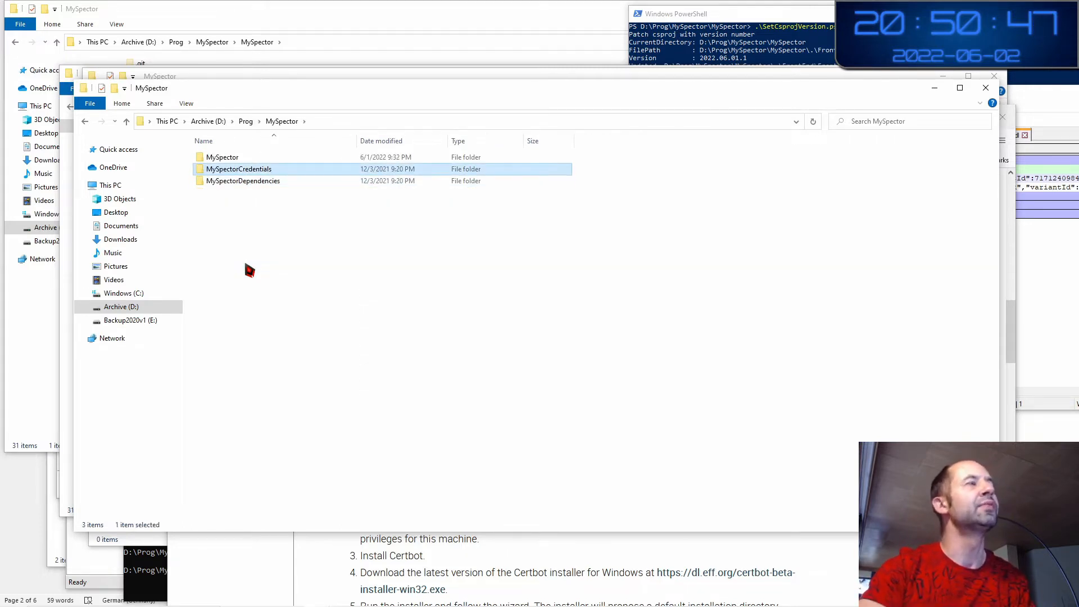
pyautogui.press('Down')
pyautogui.press('Return')
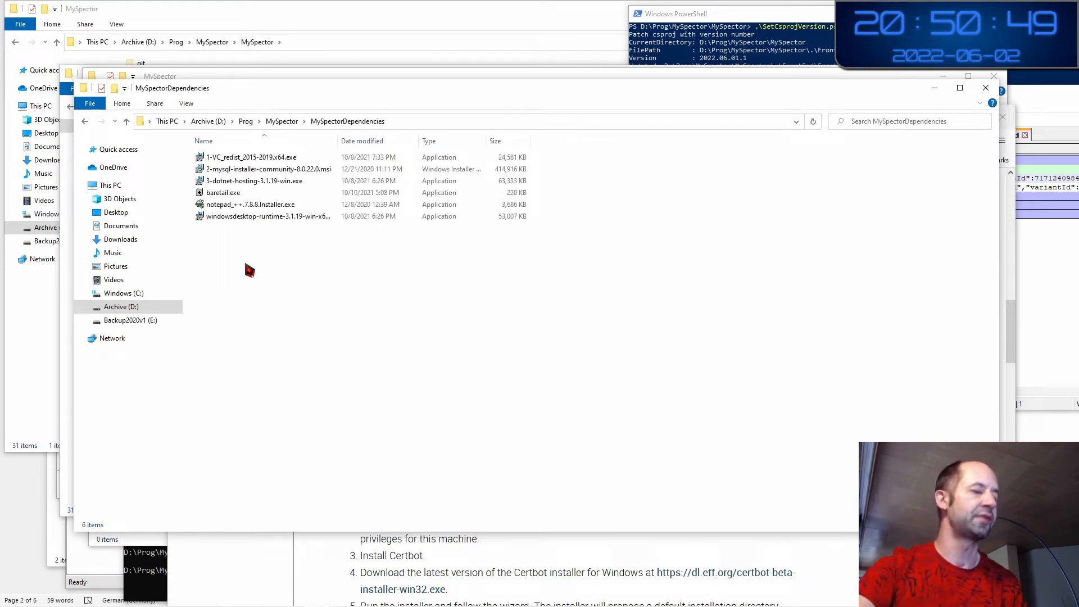
pyautogui.hotkey('ctrl', 'v')
pyautogui.click(246, 264)
pyautogui.click(252, 229)
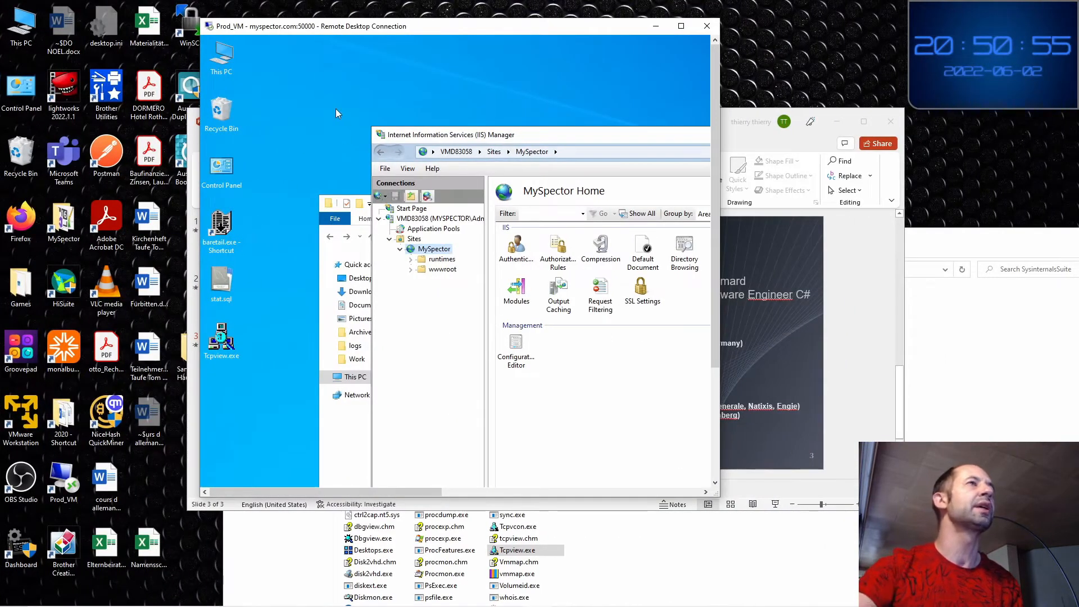
# Enlarge the remote session and paste the installer into the server's C:\Work\MySpectorDependencies folder
pyautogui.moveTo(513, 26); pyautogui.dragTo(378, 28)
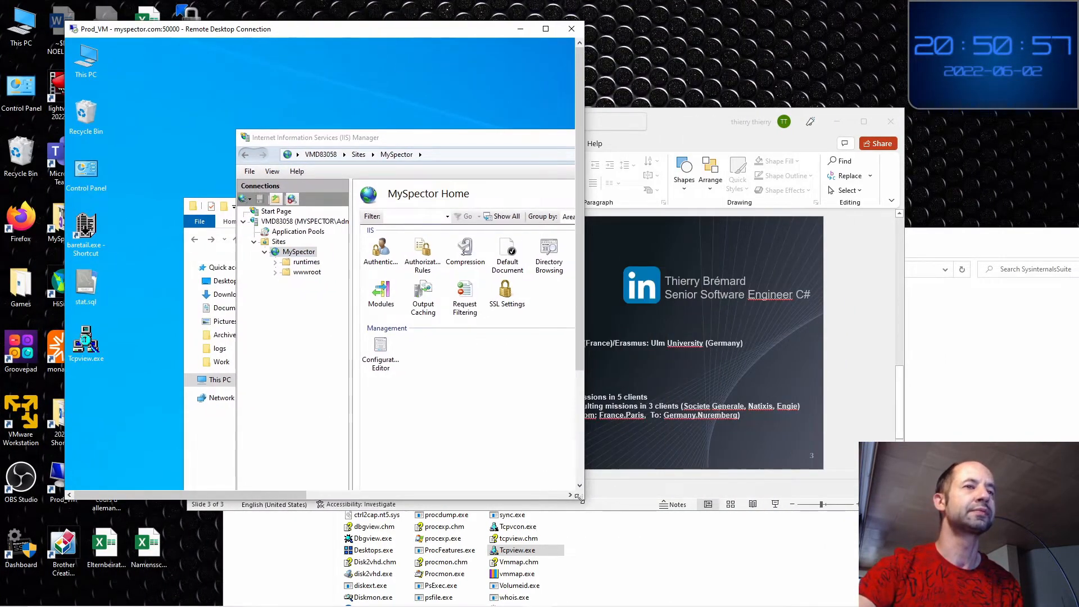
pyautogui.moveTo(578, 498); pyautogui.dragTo(1021, 598)
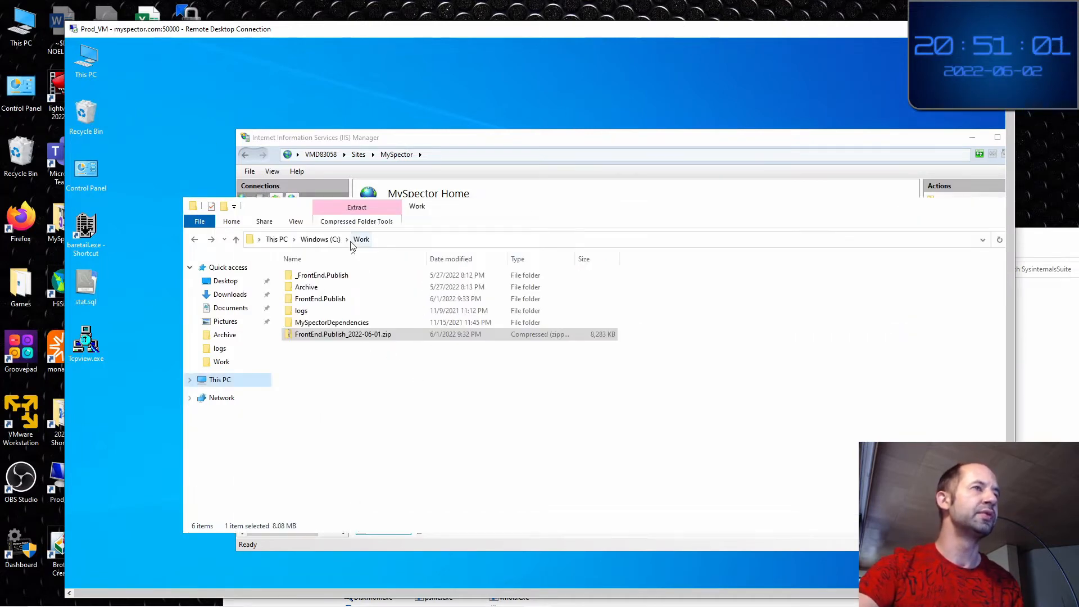
pyautogui.doubleClick(332, 322)
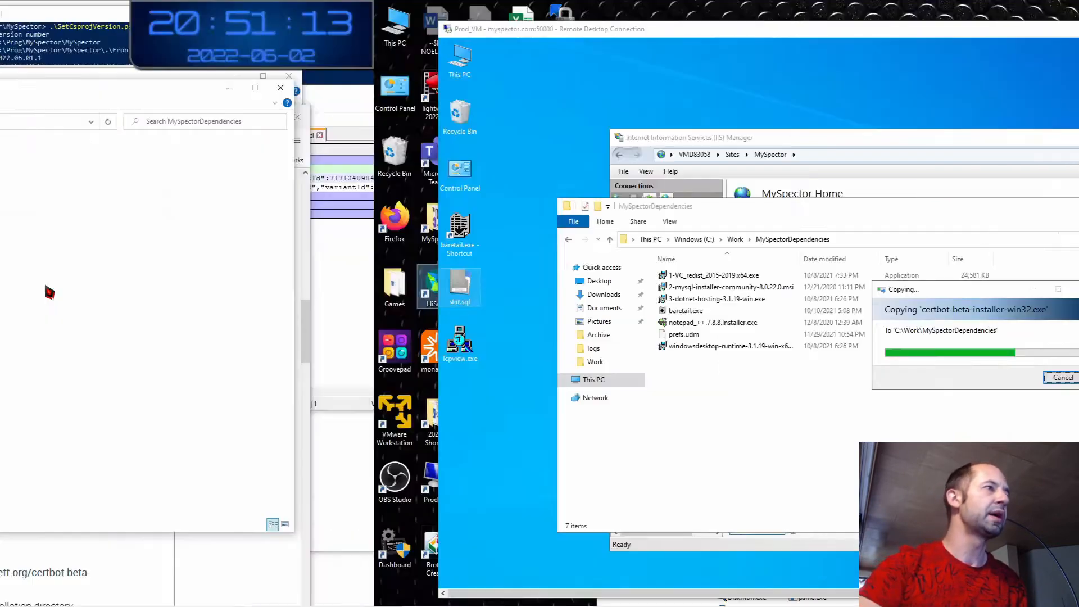
# Read installation steps 4–6 on the maximized Certbot page, then return to the remote desktop
pyautogui.hotkey('alt', 'Tab')
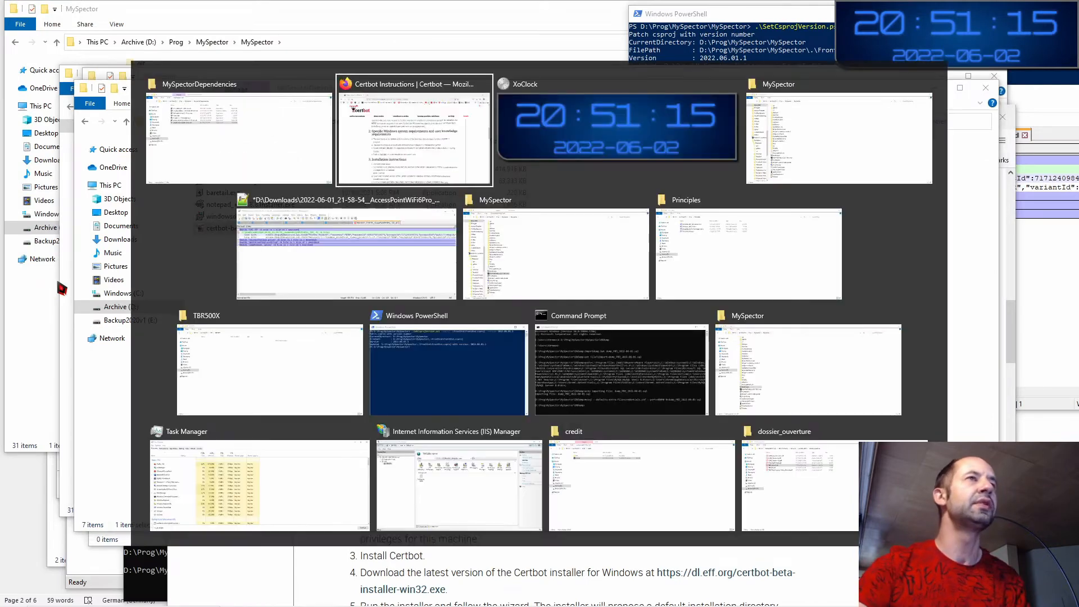
pyautogui.doubleClick(559, 115)
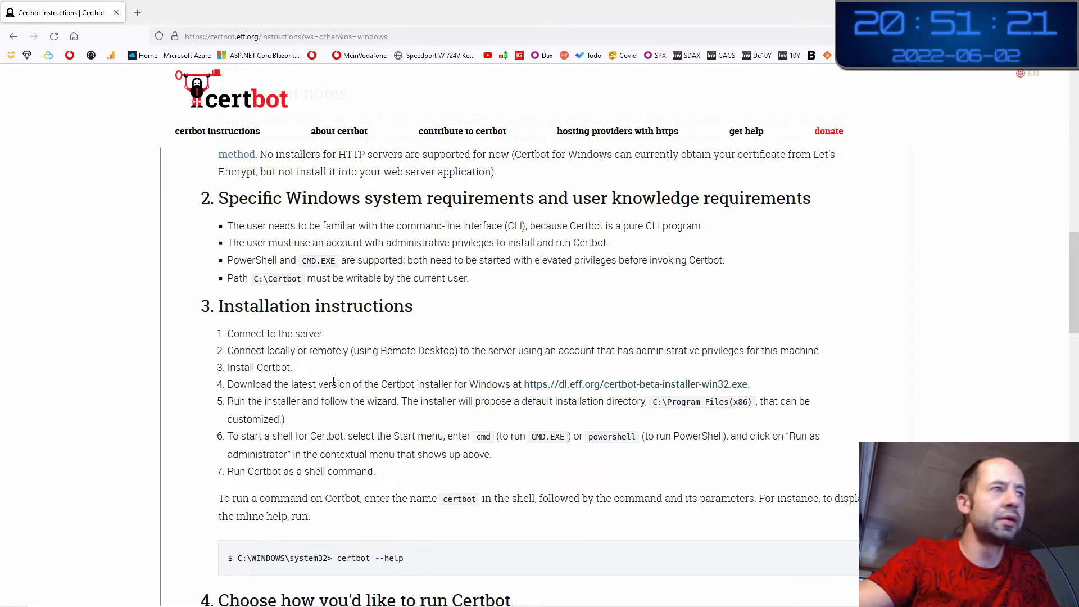
pyautogui.moveTo(257, 383); pyautogui.dragTo(464, 386)
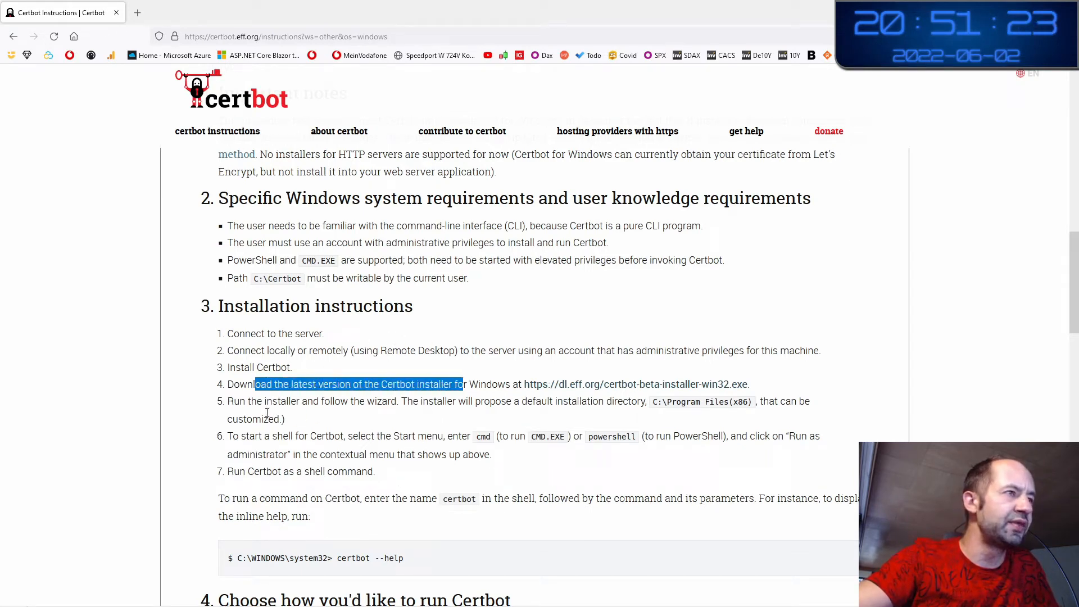
pyautogui.moveTo(245, 401); pyautogui.dragTo(697, 402)
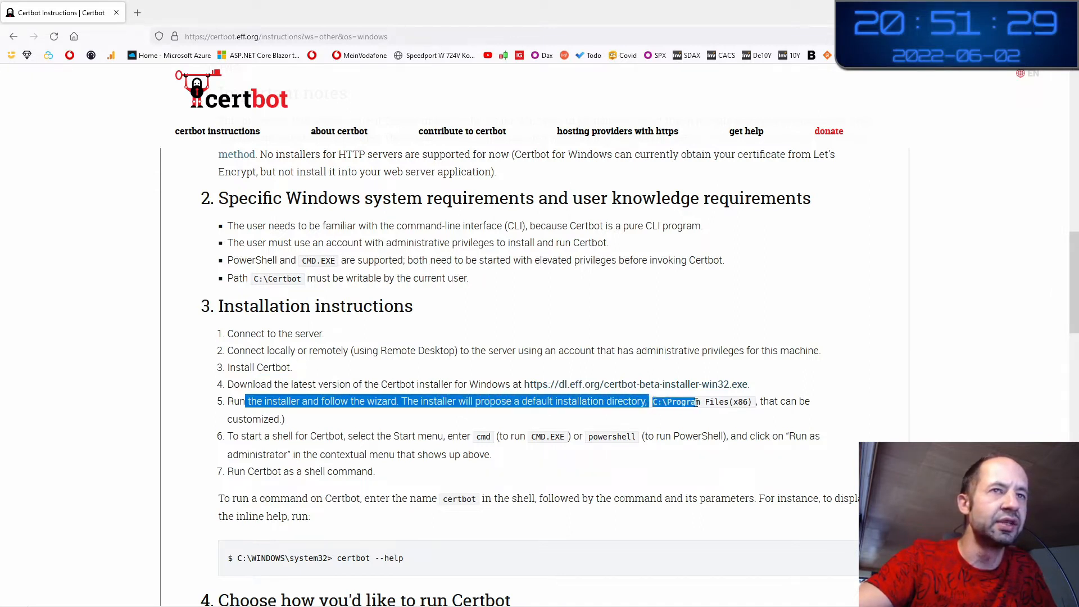
pyautogui.moveTo(247, 437); pyautogui.dragTo(478, 437)
pyautogui.click(458, 407)
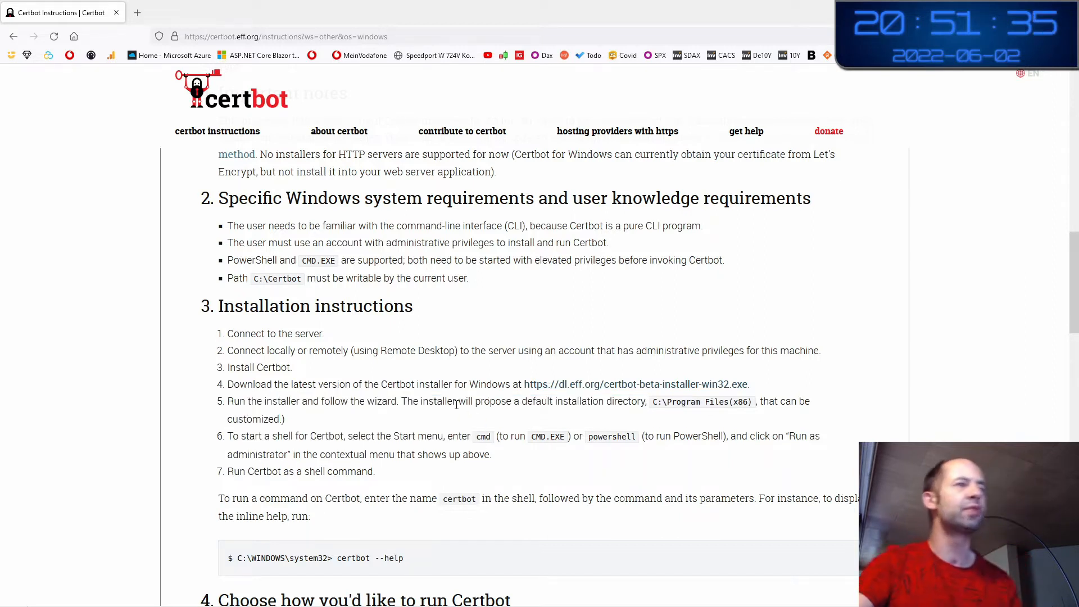
pyautogui.press('ctrl+super+Right')
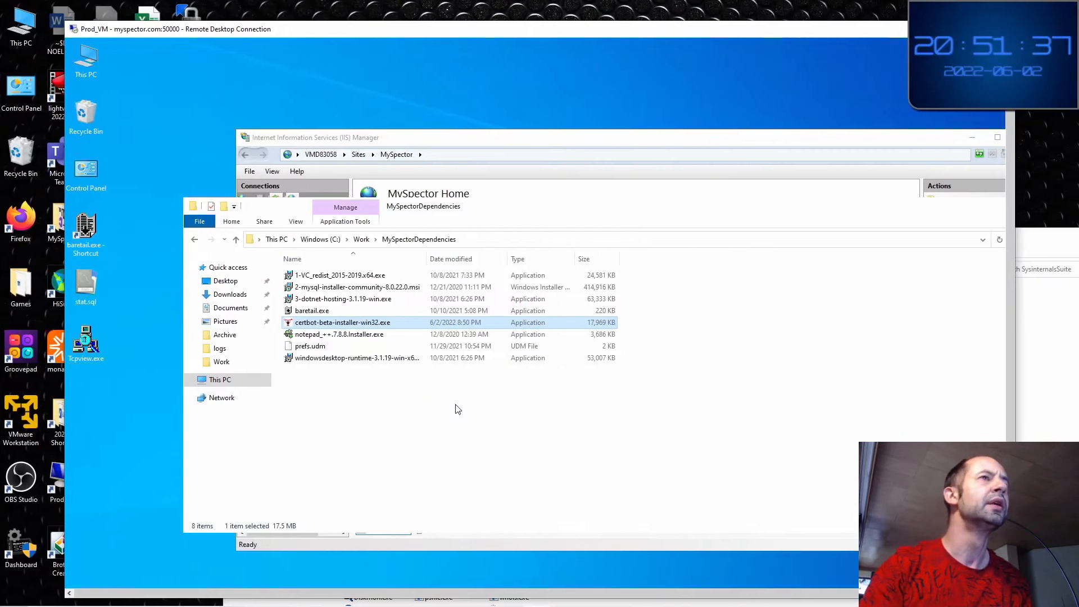
# Show the server full screen, move Explorer and IIS Manager aside, and open MySpector's Site Bindings
pyautogui.doubleClick(493, 31)
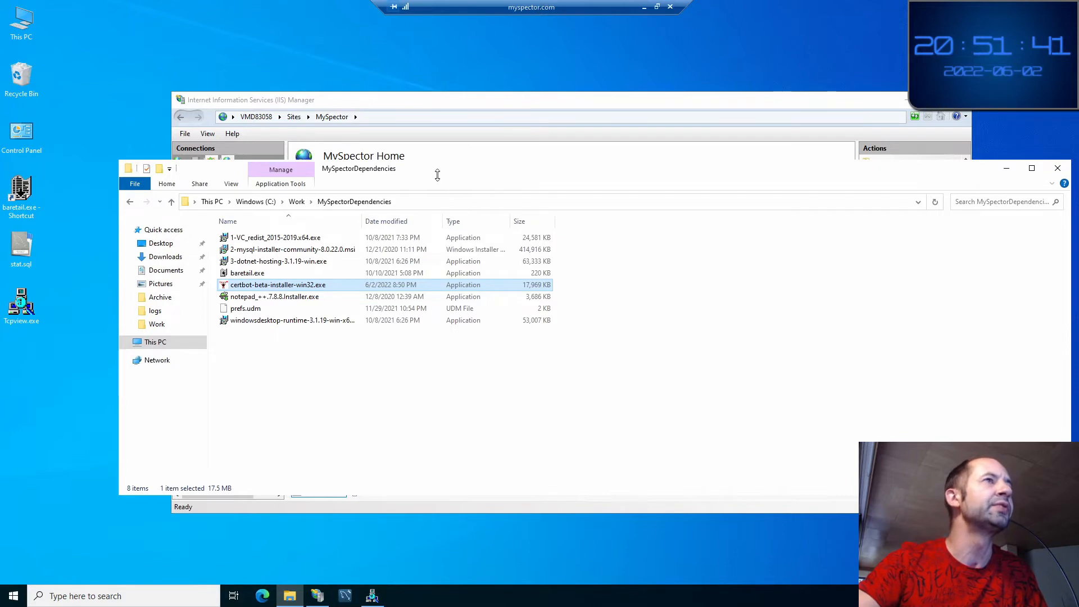
pyautogui.moveTo(293, 169); pyautogui.dragTo(638, 57)
pyautogui.click(378, 105)
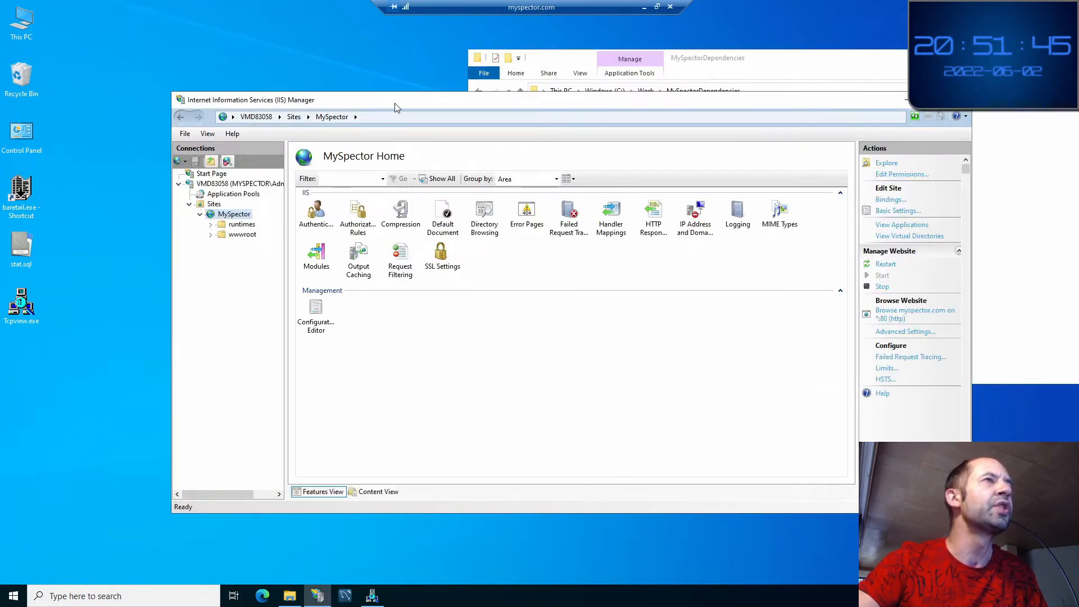
pyautogui.moveTo(395, 107); pyautogui.dragTo(308, 103)
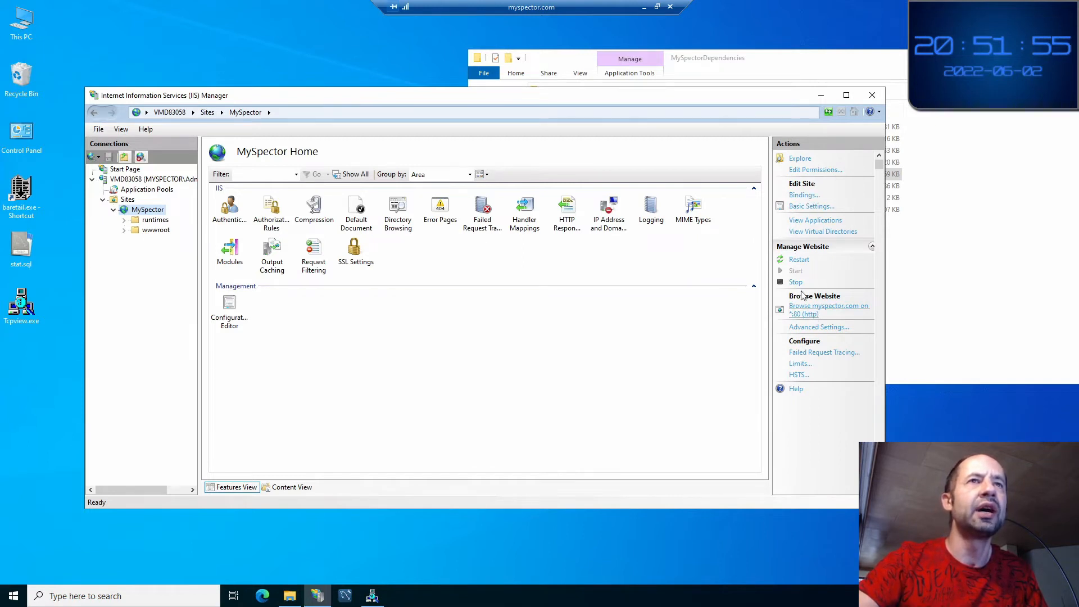
pyautogui.click(801, 196)
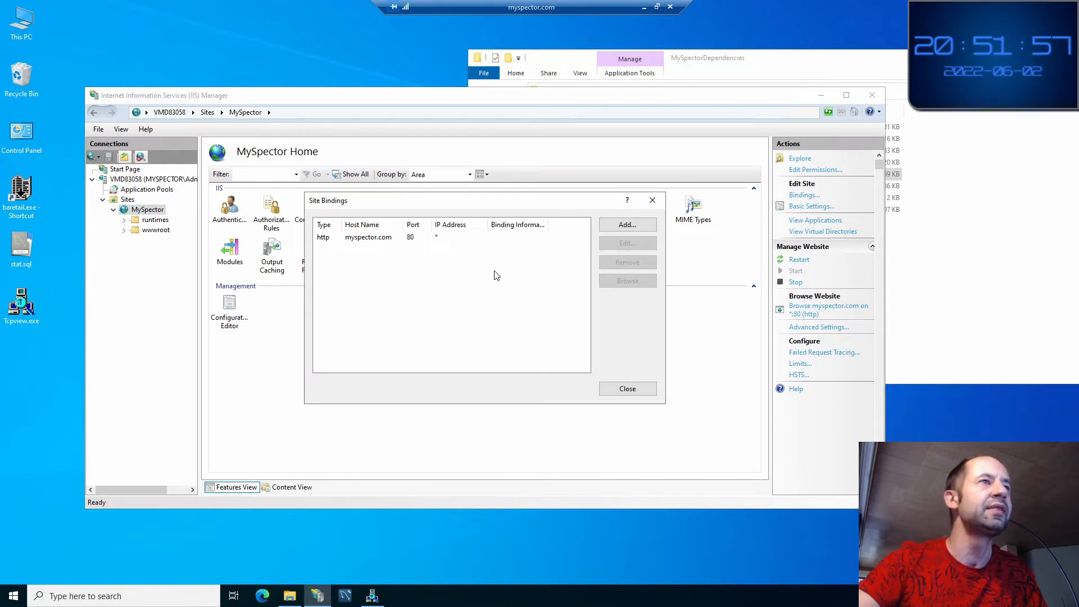
# Enlarge TCPView and locate the System process listening on http over TCP and TCPV6
pyautogui.click(326, 239)
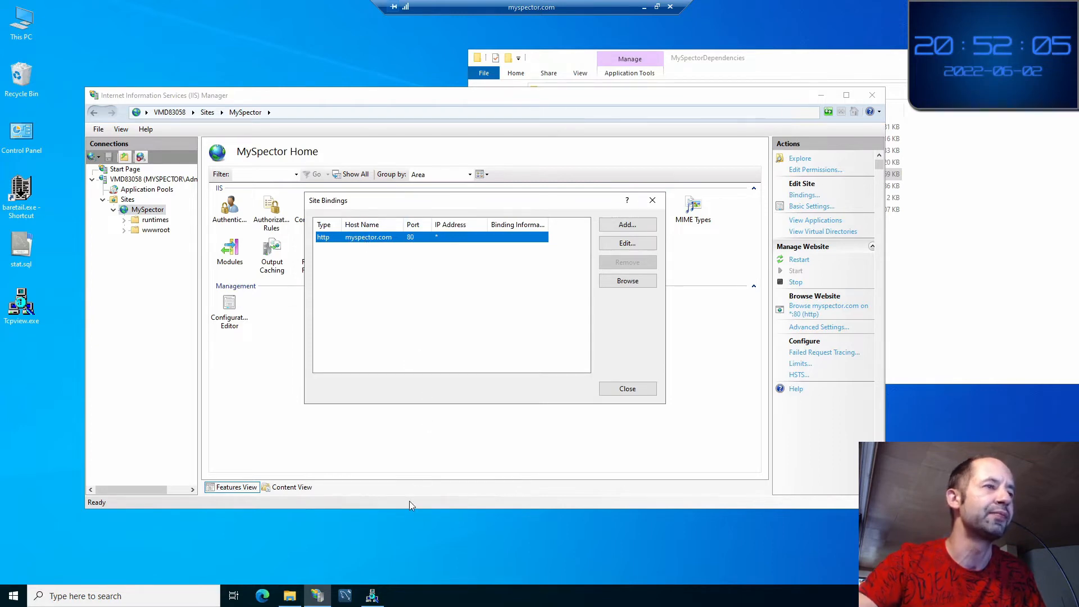
pyautogui.click(372, 595)
pyautogui.moveTo(457, 114); pyautogui.dragTo(584, 117)
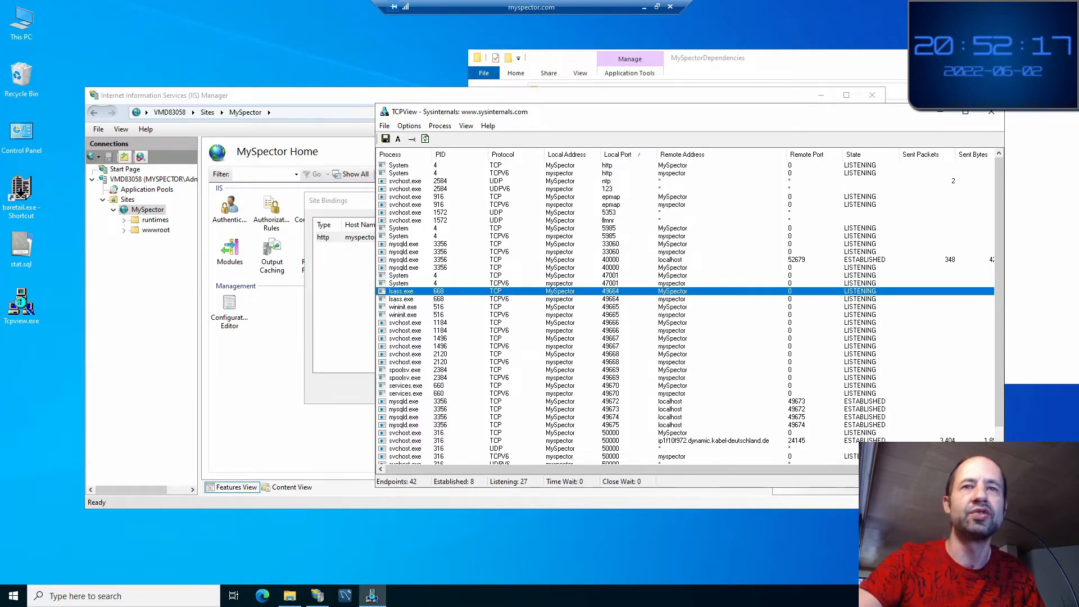
pyautogui.moveTo(1003, 487); pyautogui.dragTo(1010, 606)
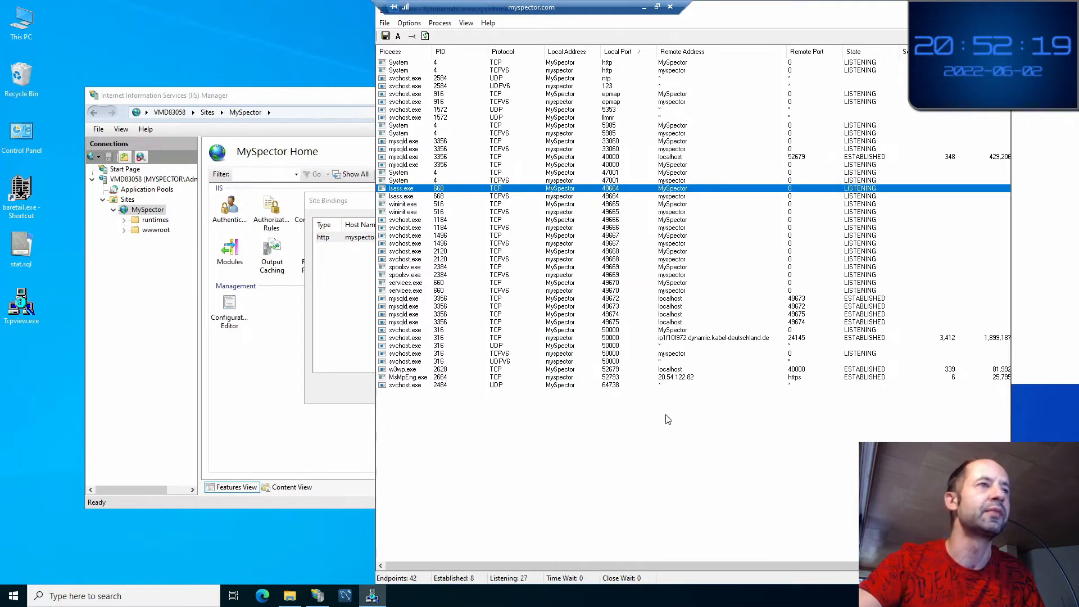
pyautogui.click(617, 64)
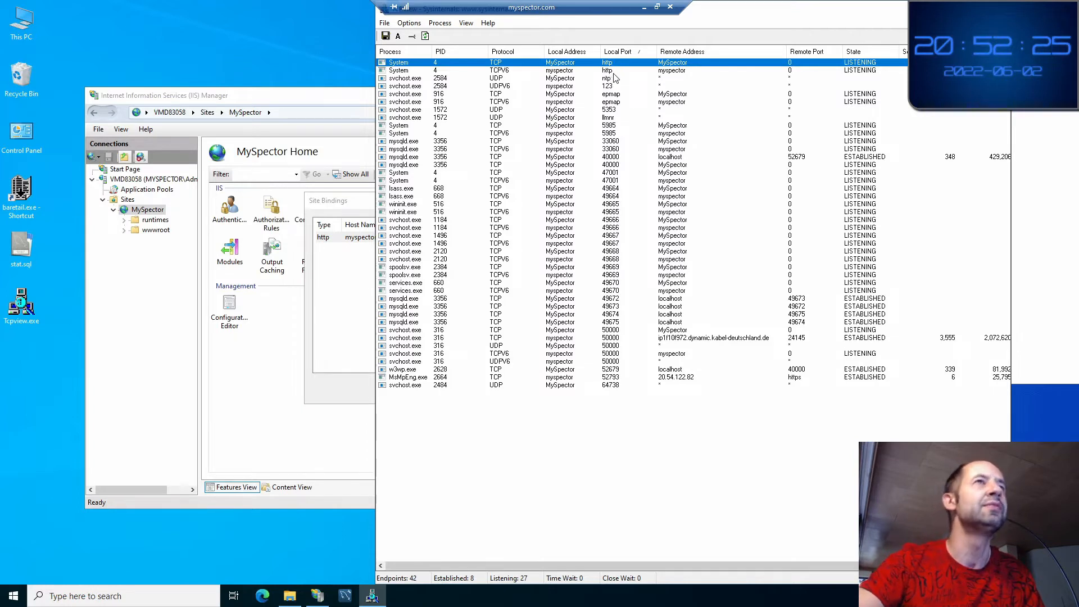
pyautogui.click(612, 71)
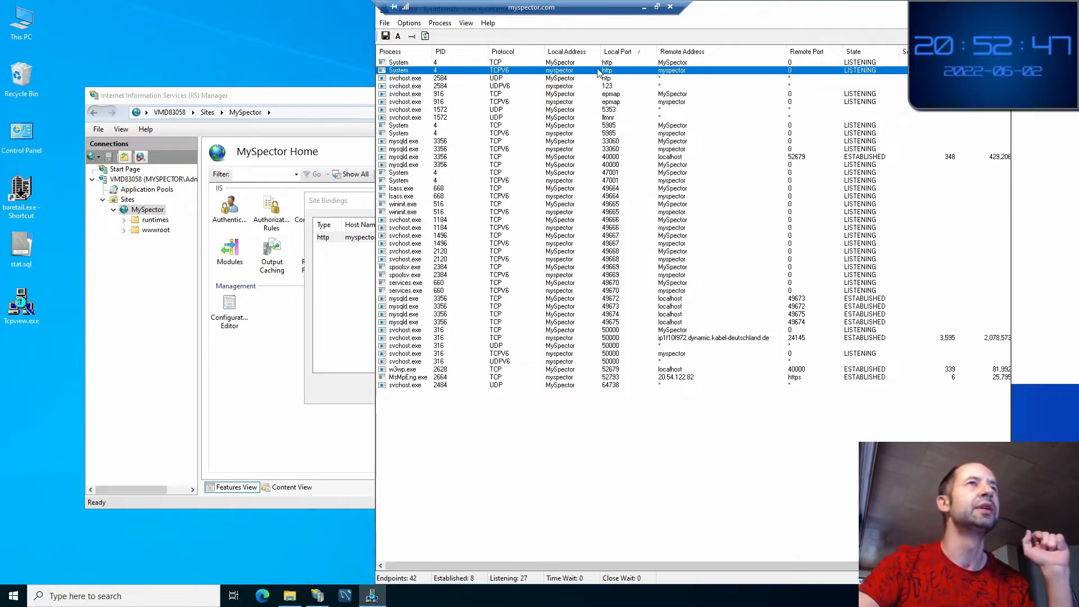
# Close the Site Bindings dialog and bring the MySpectorDependencies folder forward full screen
pyautogui.doubleClick(573, 11)
pyautogui.click(441, 253)
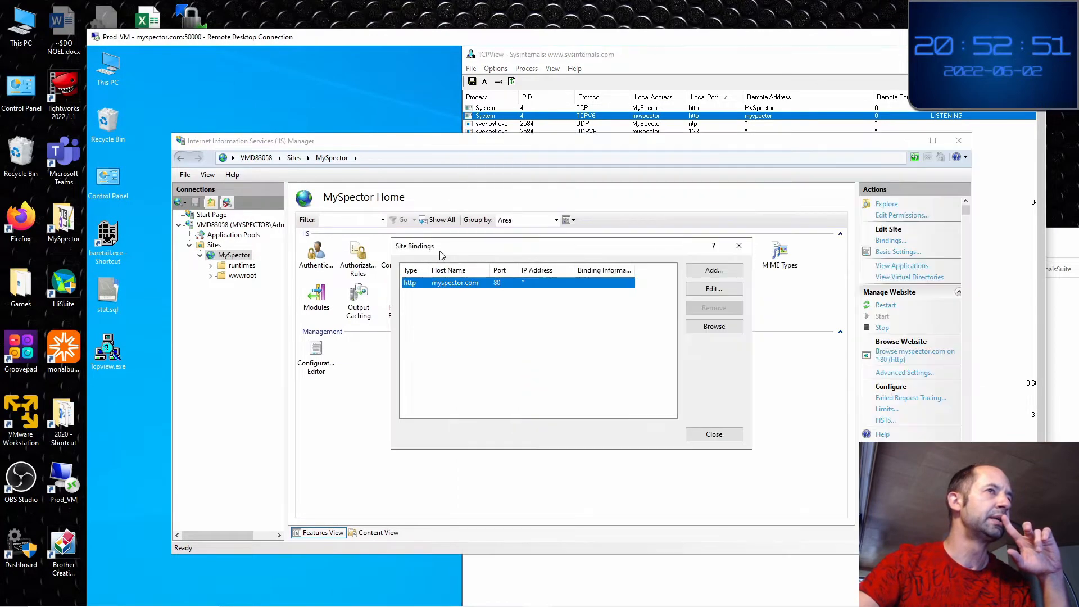
pyautogui.click(739, 246)
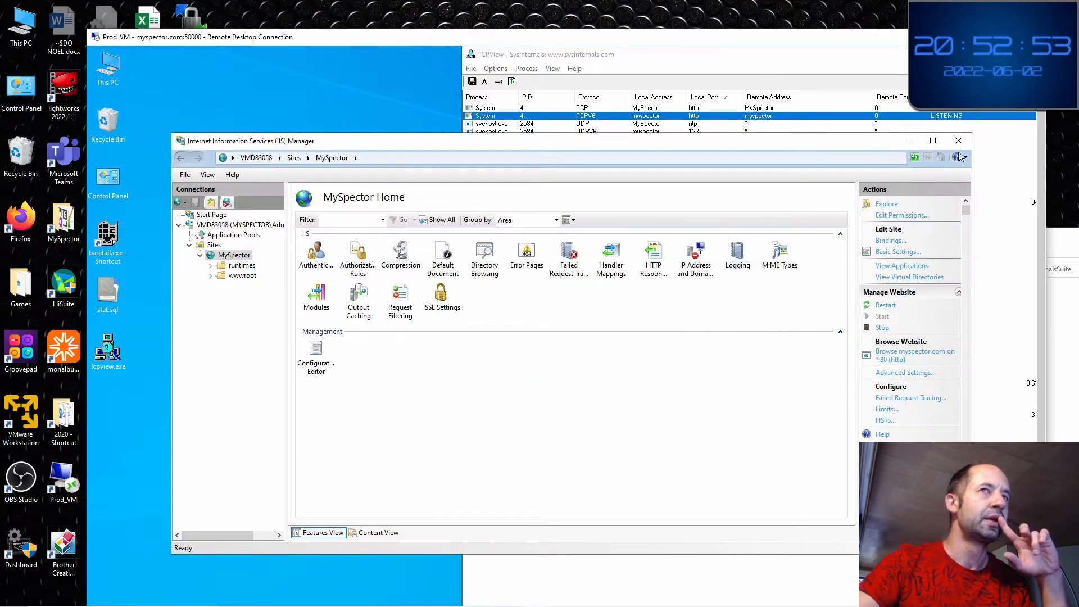
pyautogui.click(907, 140)
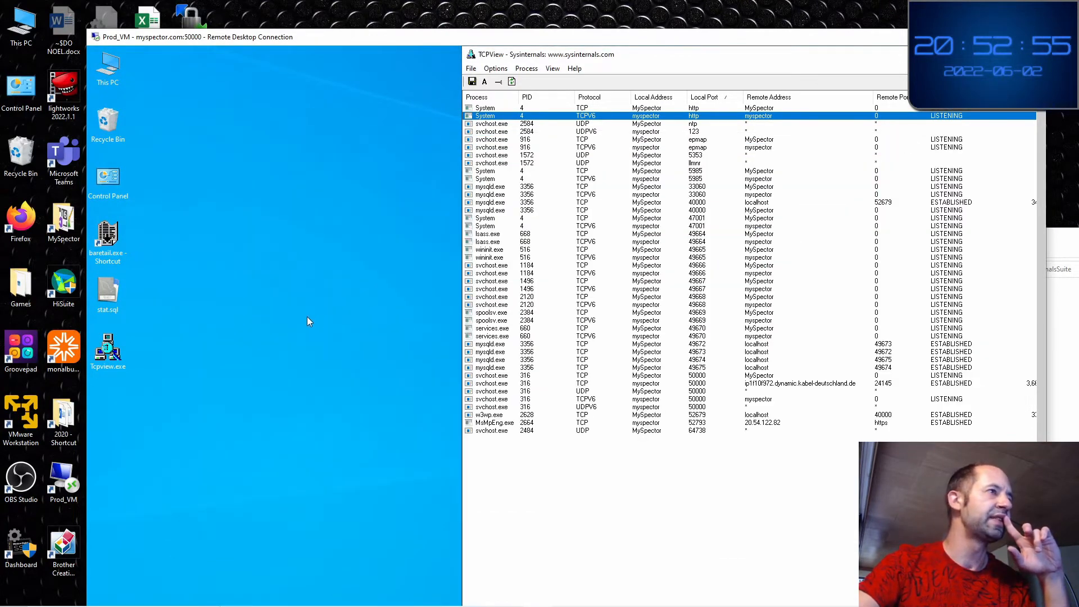
pyautogui.click(307, 317)
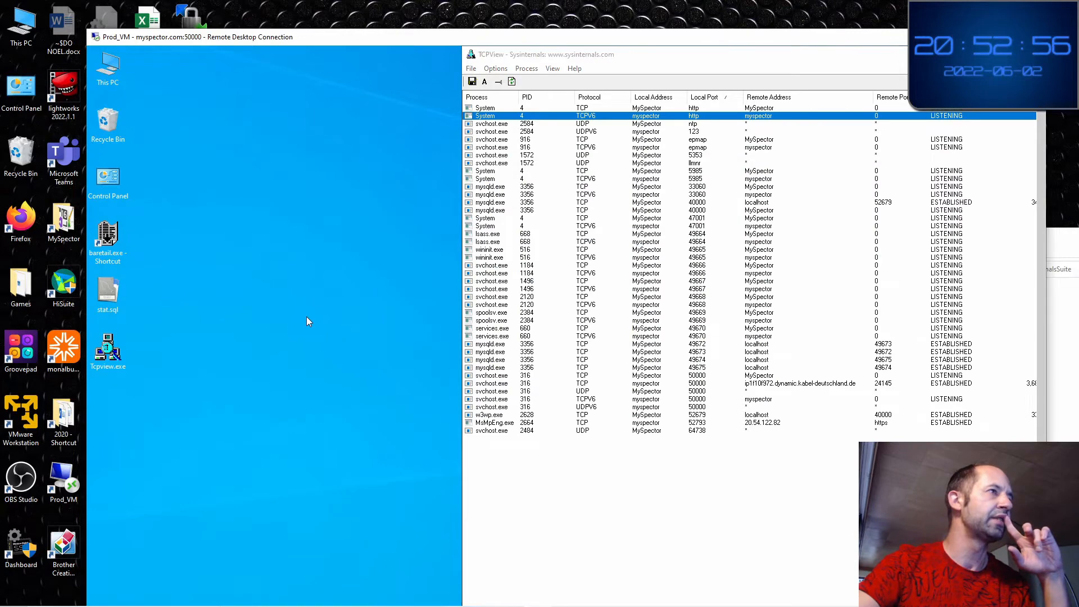
pyautogui.doubleClick(348, 37)
pyautogui.click(291, 597)
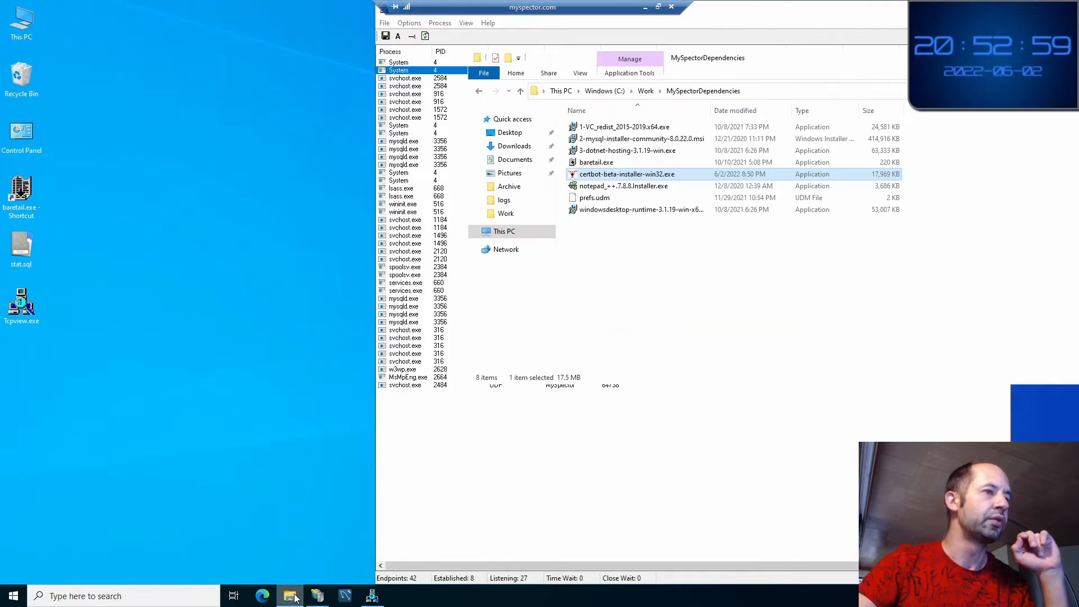
pyautogui.click(595, 264)
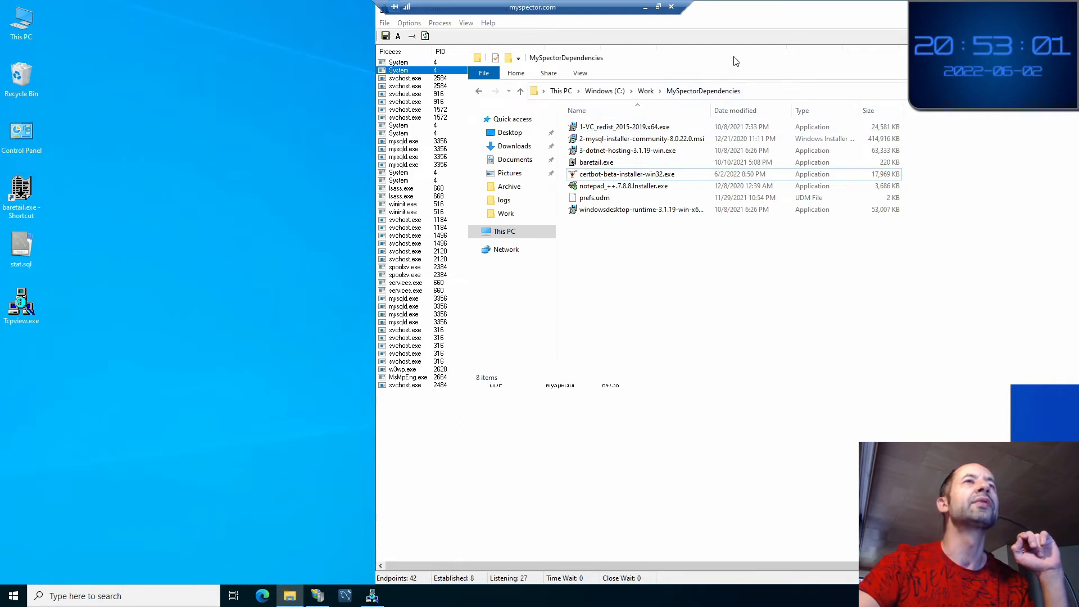
pyautogui.moveTo(736, 61); pyautogui.dragTo(391, 126)
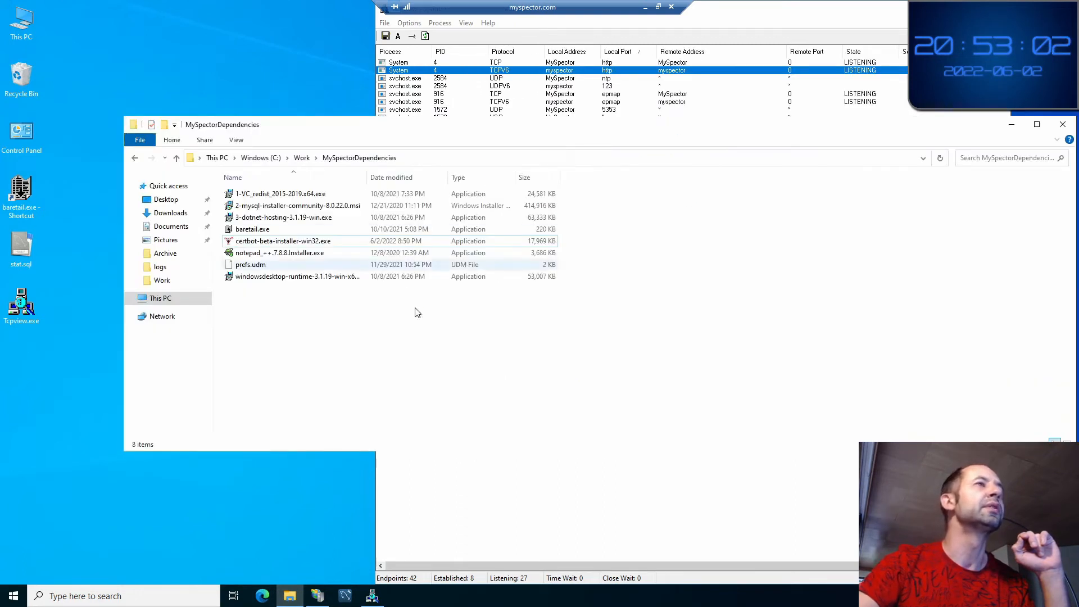
# Run certbot-beta-installer-win32.exe and install Certbot into the default Program Files folder
pyautogui.click(288, 246)
pyautogui.rightClick(288, 244)
pyautogui.click(321, 260)
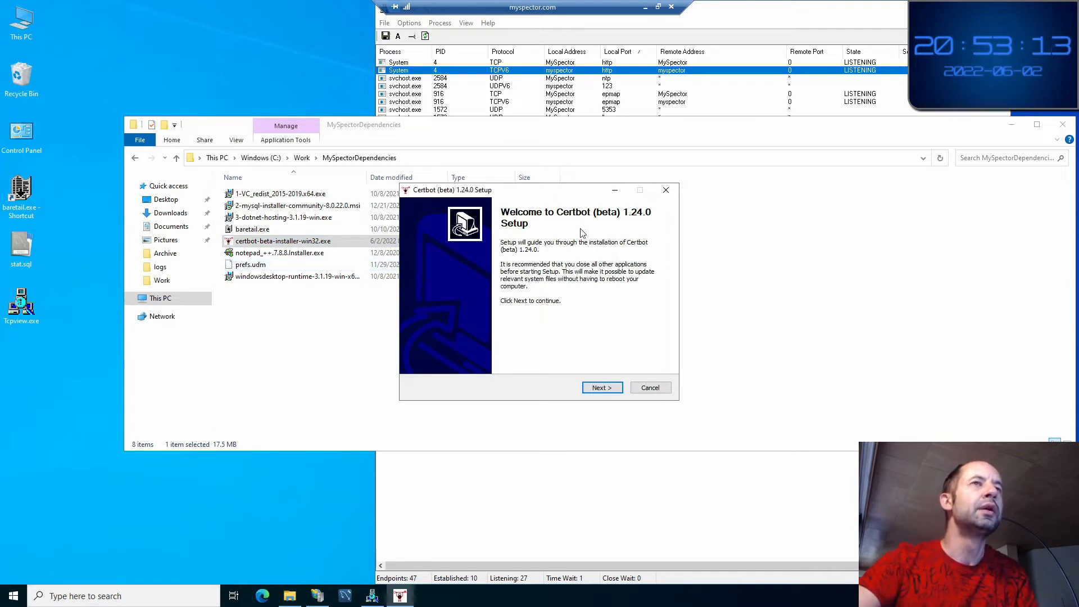
pyautogui.click(601, 389)
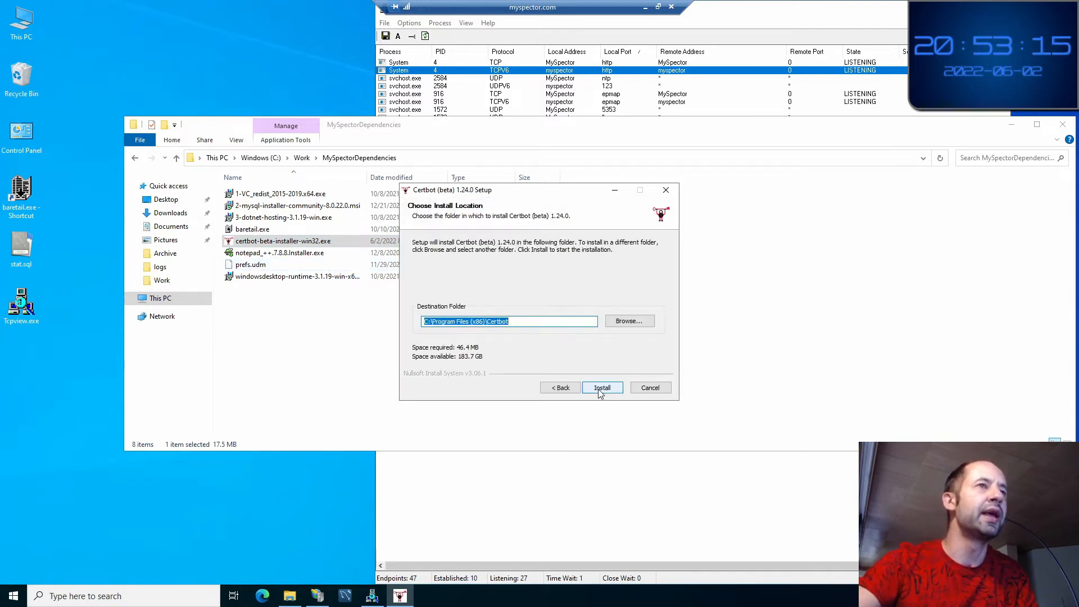
pyautogui.click(599, 389)
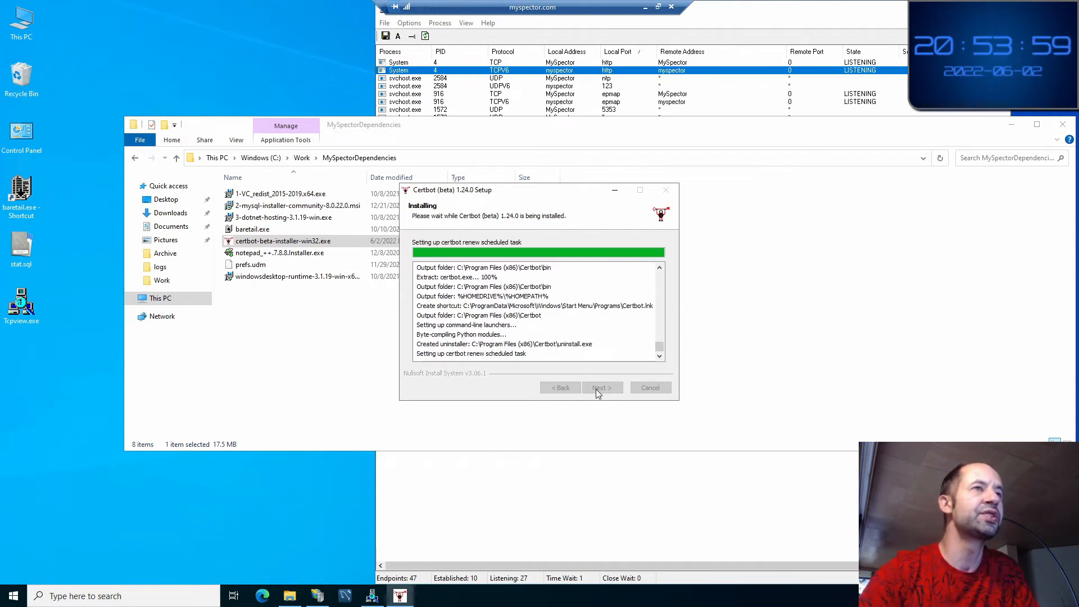
pyautogui.click(595, 389)
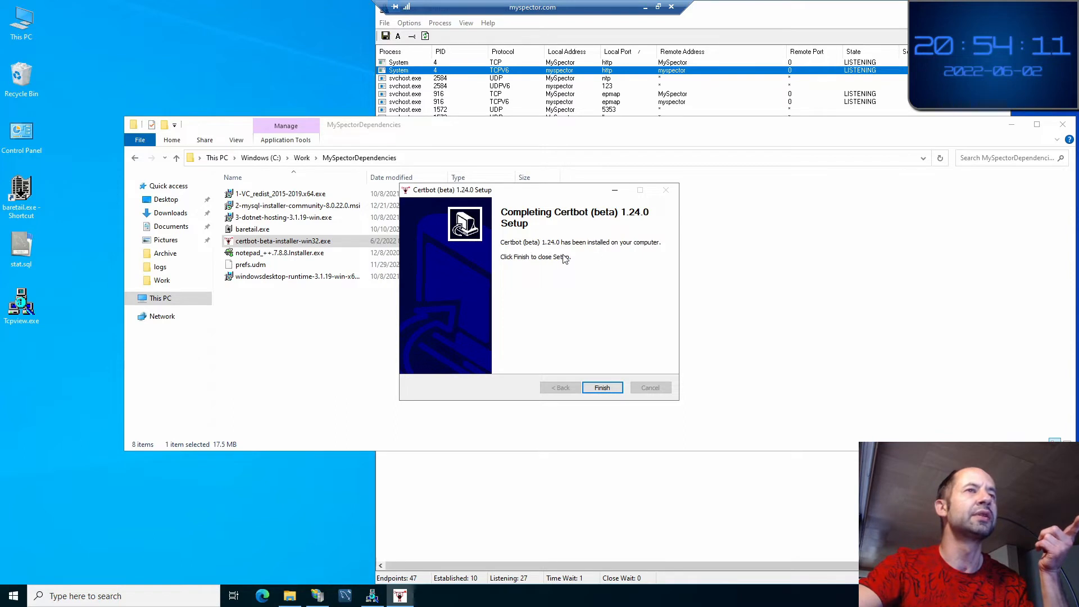
pyautogui.click(601, 387)
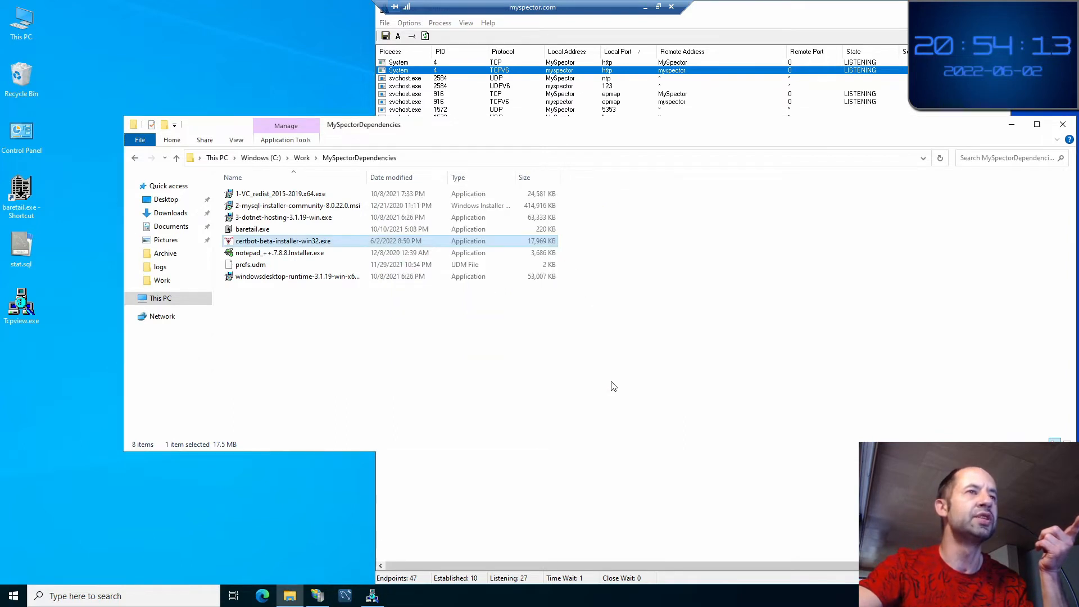
# Launch the Certbot administrator console from Start and restore the Remote Desktop session to a window
pyautogui.click(14, 596)
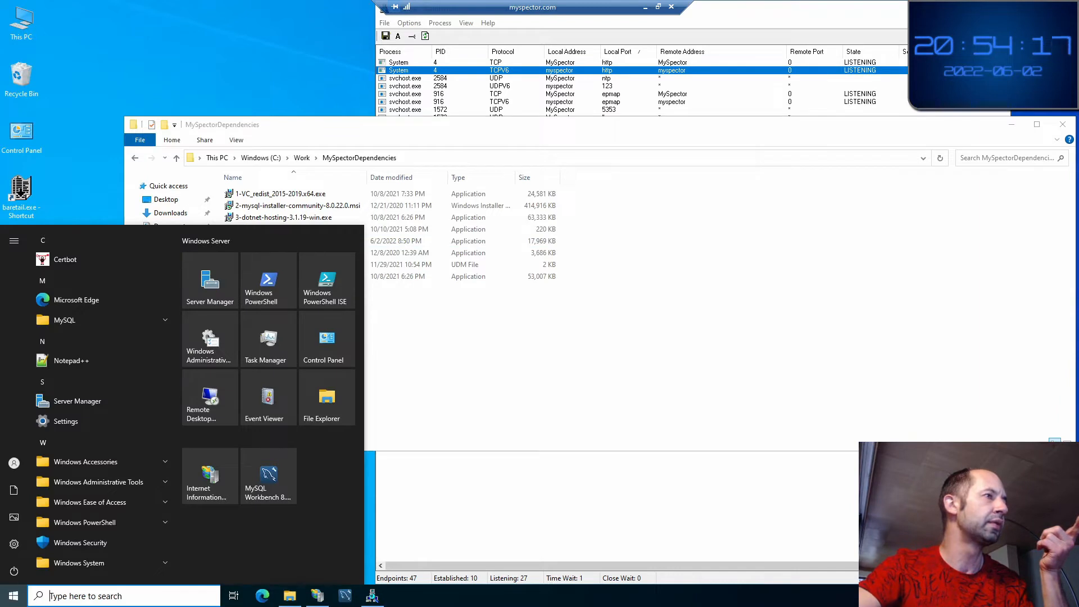
pyautogui.click(75, 263)
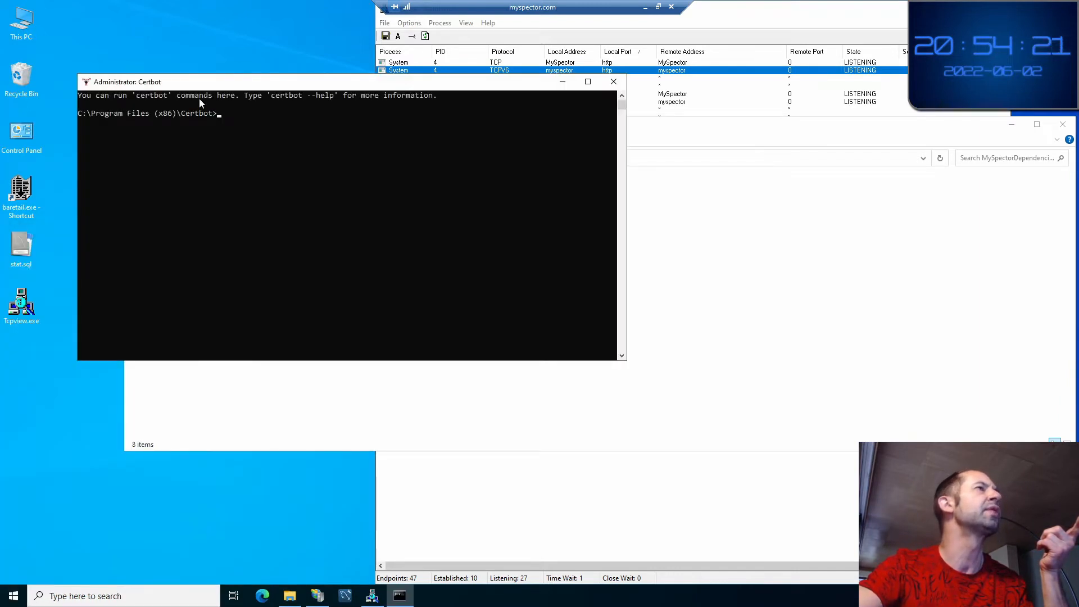
pyautogui.moveTo(209, 87); pyautogui.dragTo(265, 112)
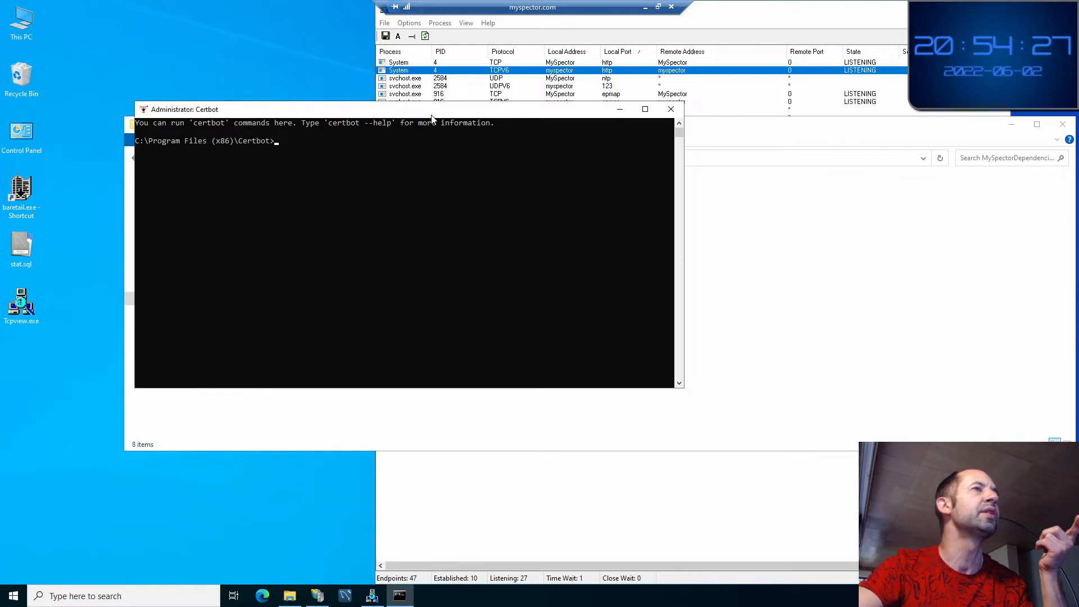
pyautogui.click(657, 7)
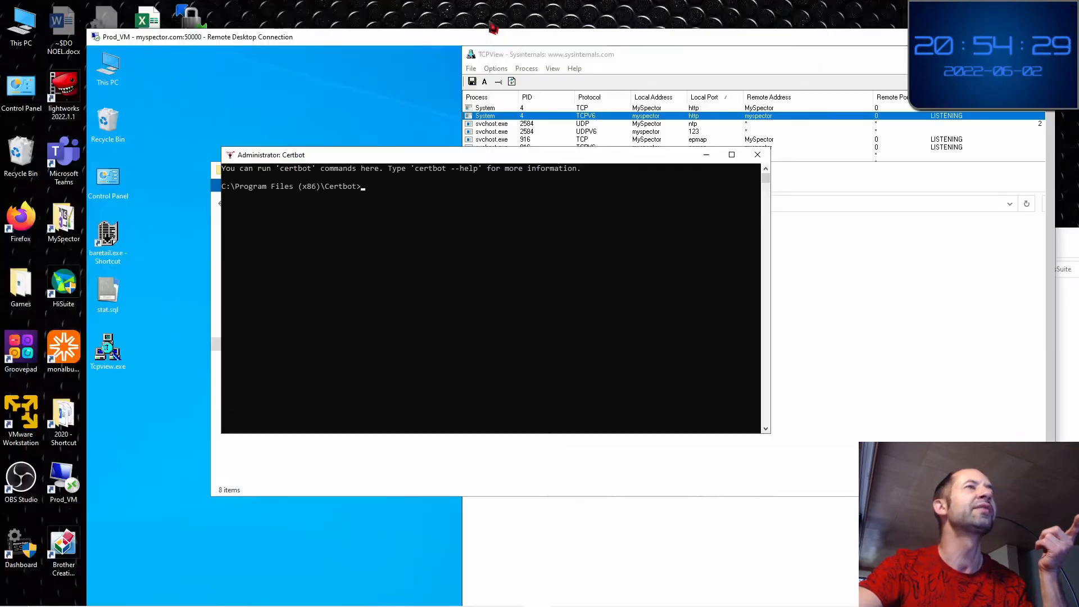
pyautogui.moveTo(578, 32)
pyautogui.mouseDown()
pyautogui.moveTo(542, 32)
pyautogui.moveTo(583, 26)
pyautogui.mouseUp()
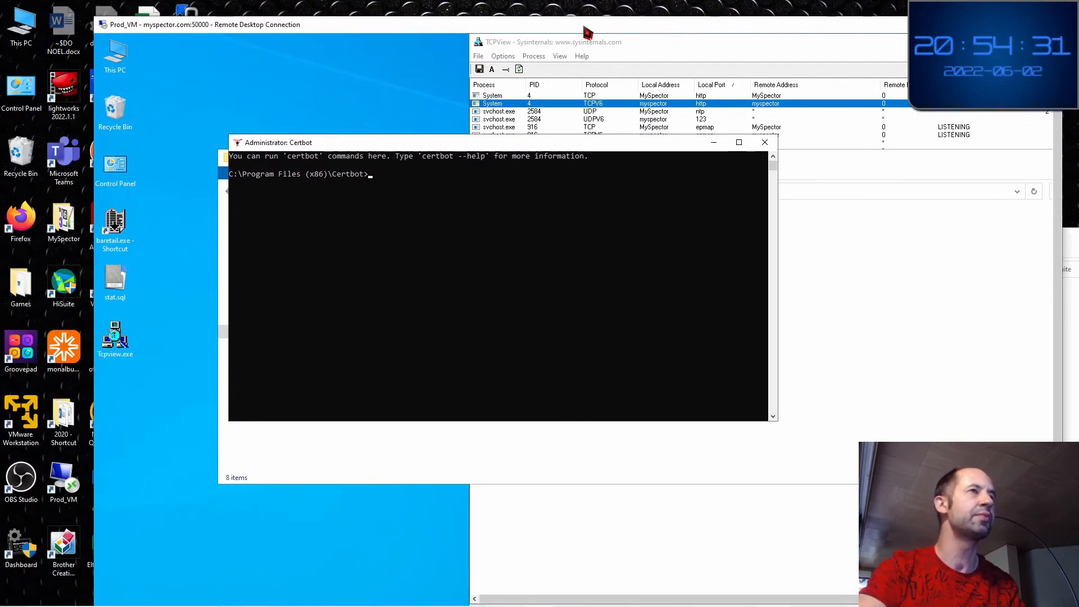
pyautogui.hotkey('alt', 'Tab')
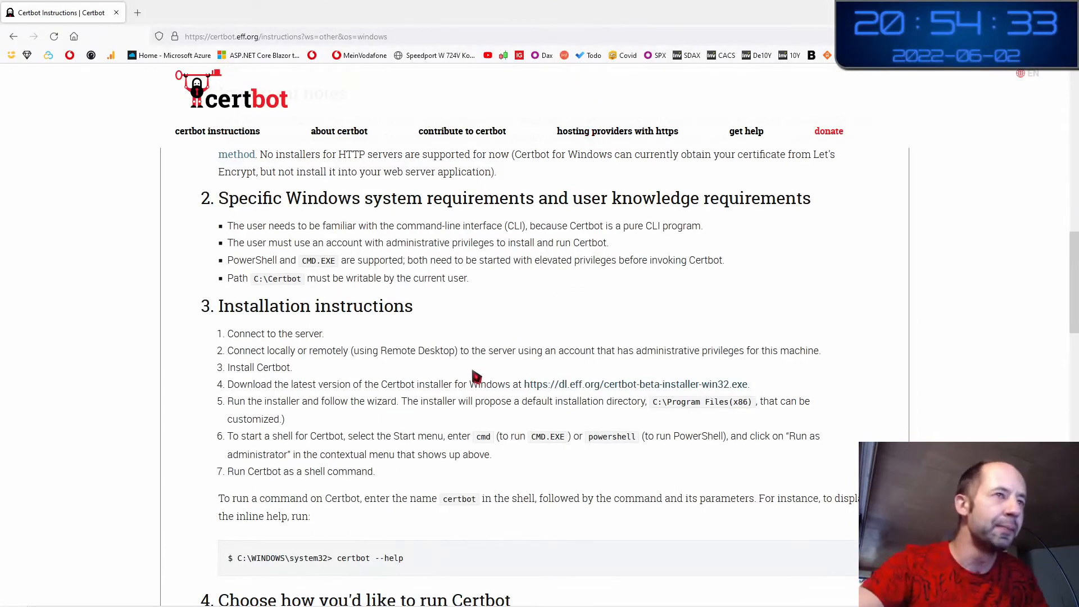
# Read installation steps 5–7 on running Certbot from an administrator shell
pyautogui.moveTo(246, 404); pyautogui.dragTo(587, 403)
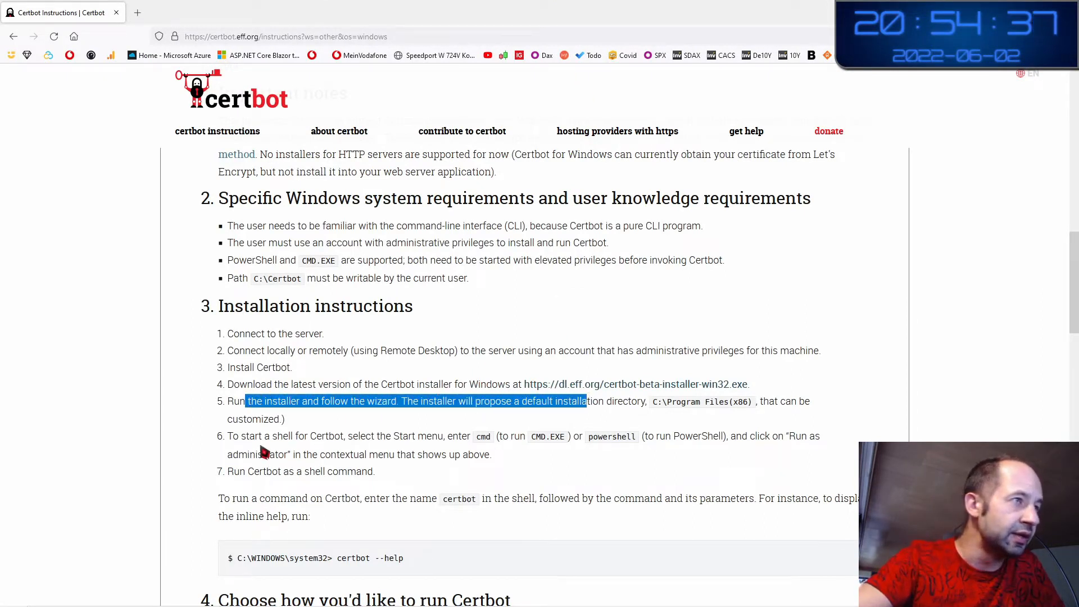
pyautogui.moveTo(246, 437); pyautogui.dragTo(443, 439)
pyautogui.click(373, 436)
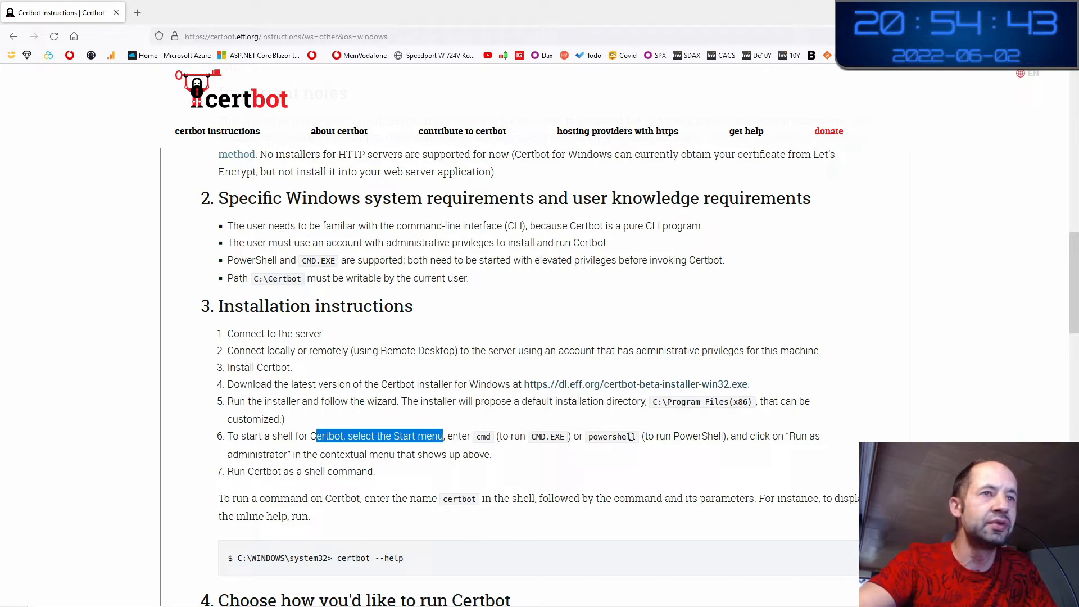
pyautogui.doubleClick(664, 436)
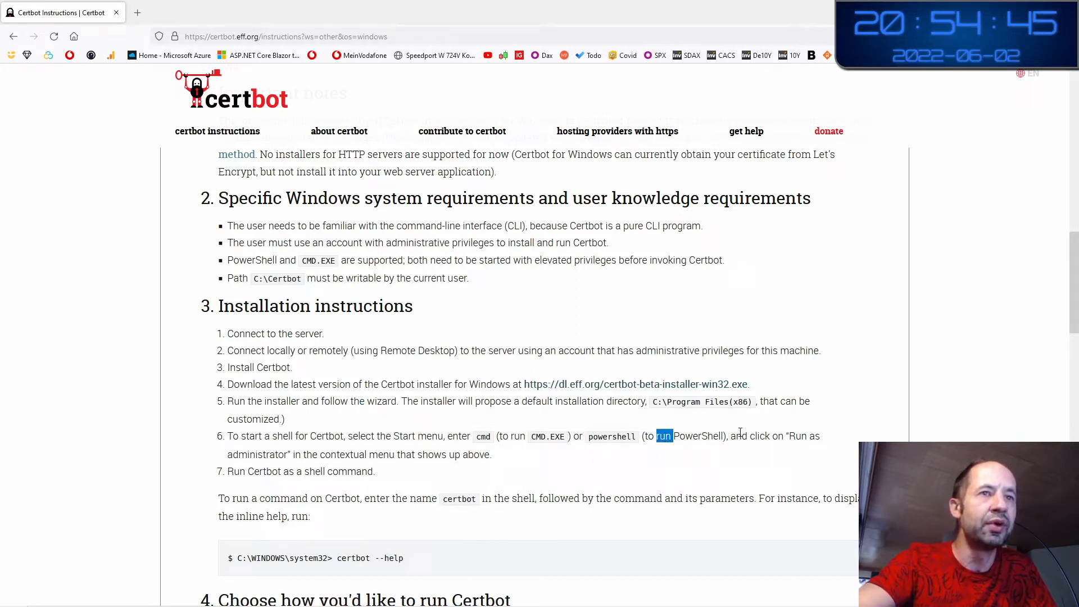
pyautogui.moveTo(734, 436); pyautogui.dragTo(818, 437)
pyautogui.click(777, 441)
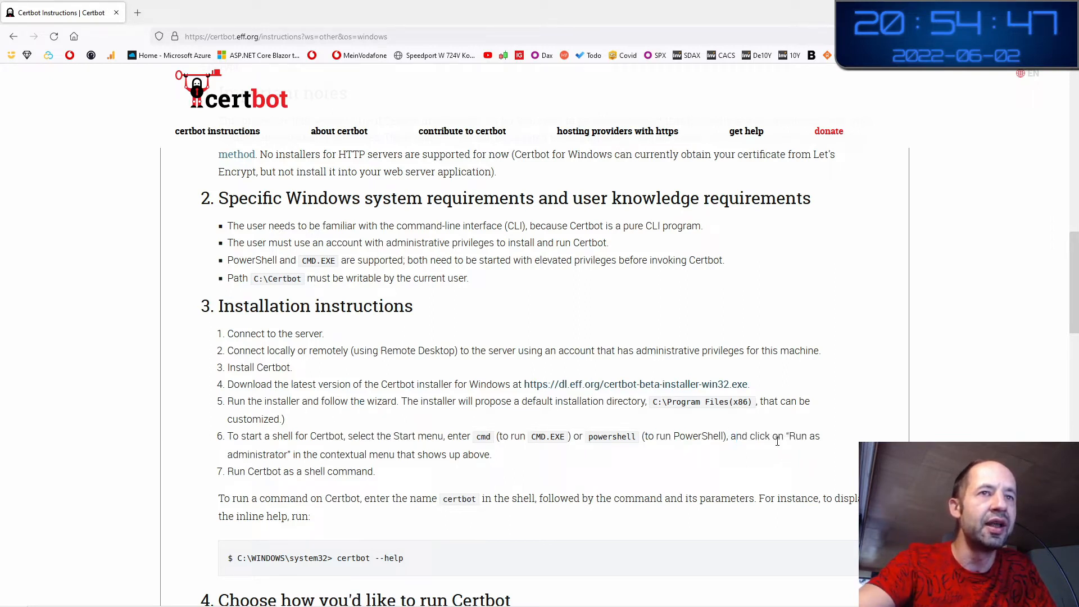
pyautogui.moveTo(256, 455); pyautogui.dragTo(484, 454)
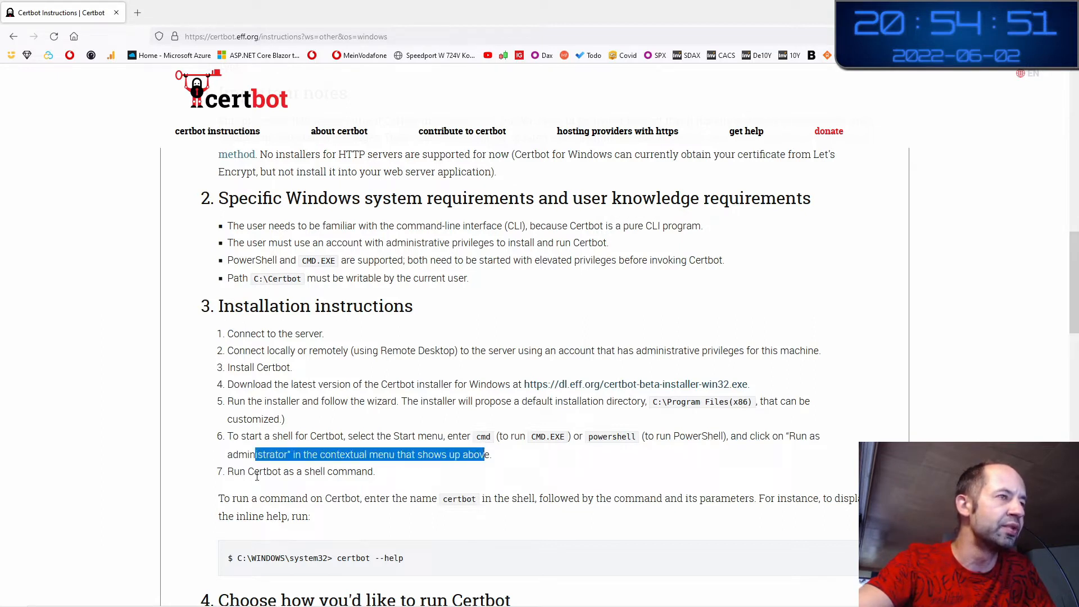
pyautogui.moveTo(227, 471); pyautogui.dragTo(367, 473)
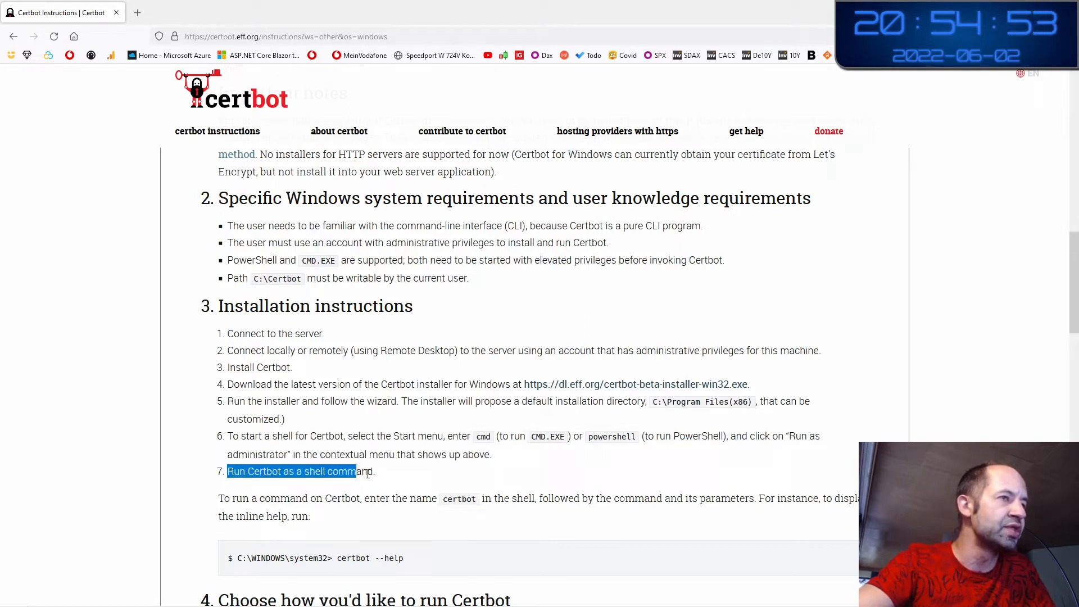
pyautogui.moveTo(224, 498); pyautogui.dragTo(405, 494)
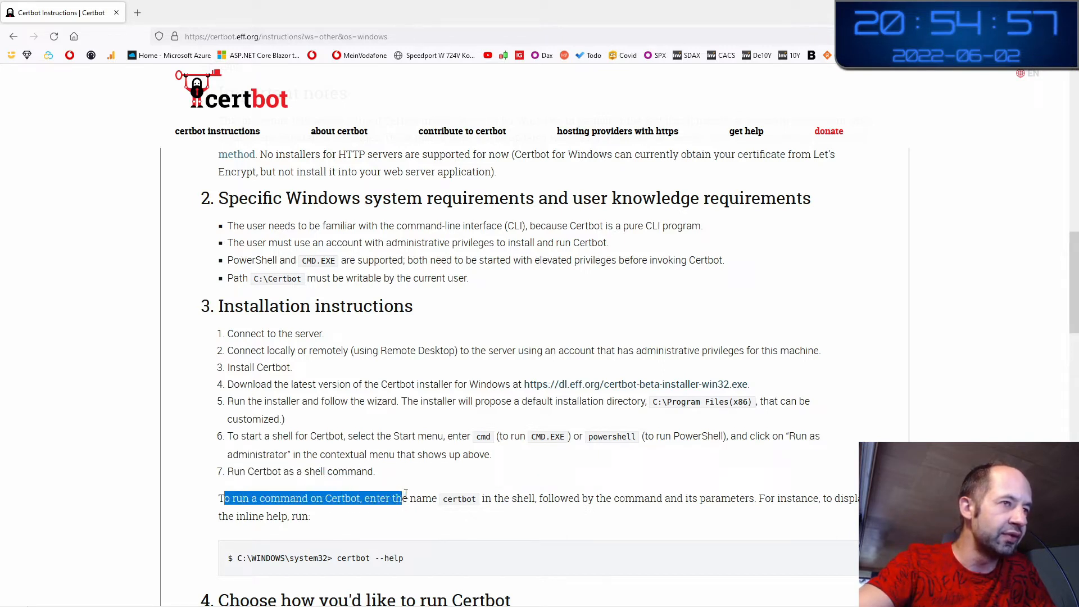
pyautogui.click(501, 497)
pyautogui.doubleClick(548, 493)
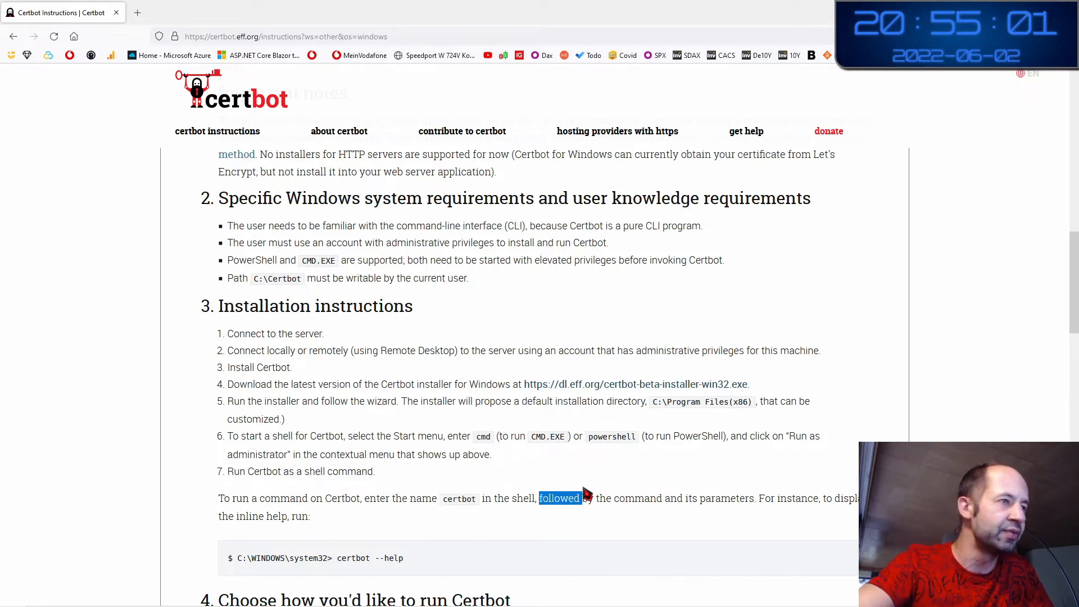
# Scroll to section 4 and find the 'certbot certonly --standalone' command for a stopped webserver
pyautogui.scroll(-2, 587, 494)
pyautogui.scroll(-2, 505, 483)
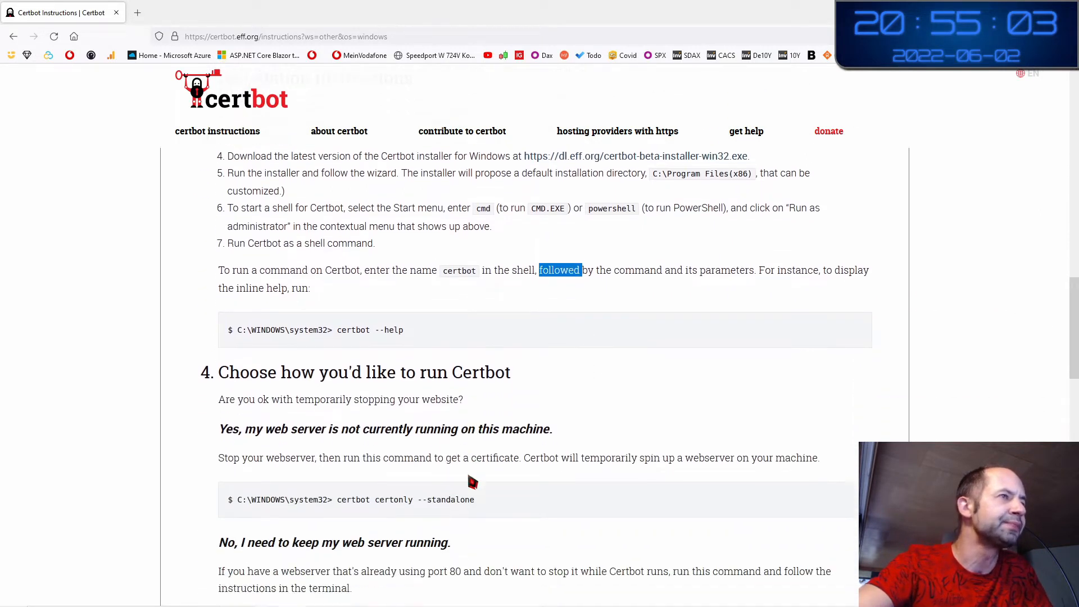
pyautogui.scroll(-1, 472, 482)
pyautogui.moveTo(290, 314); pyautogui.dragTo(501, 317)
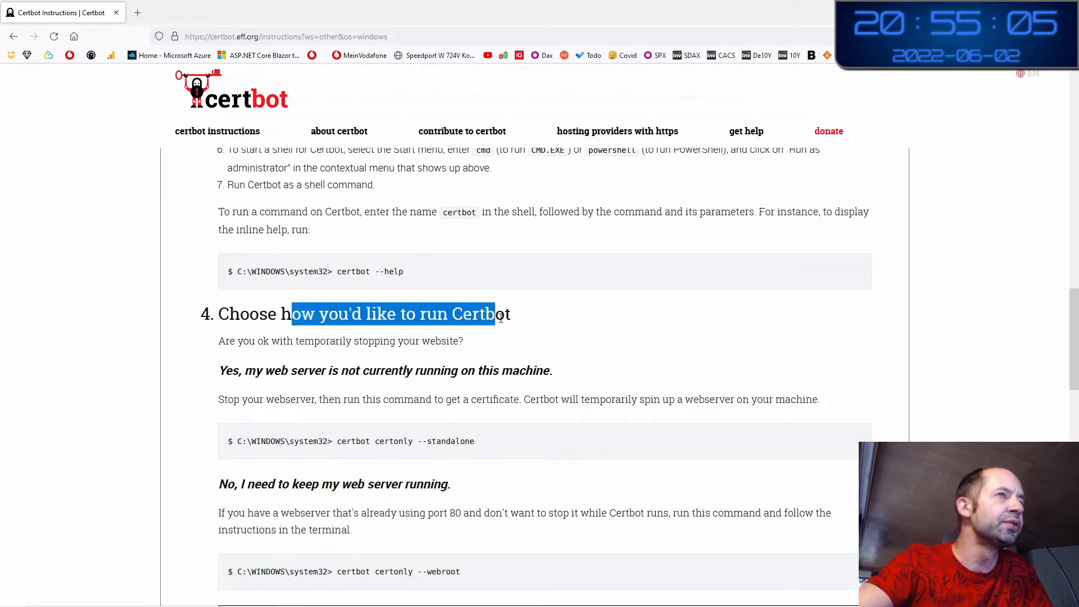
pyautogui.moveTo(226, 341); pyautogui.dragTo(441, 343)
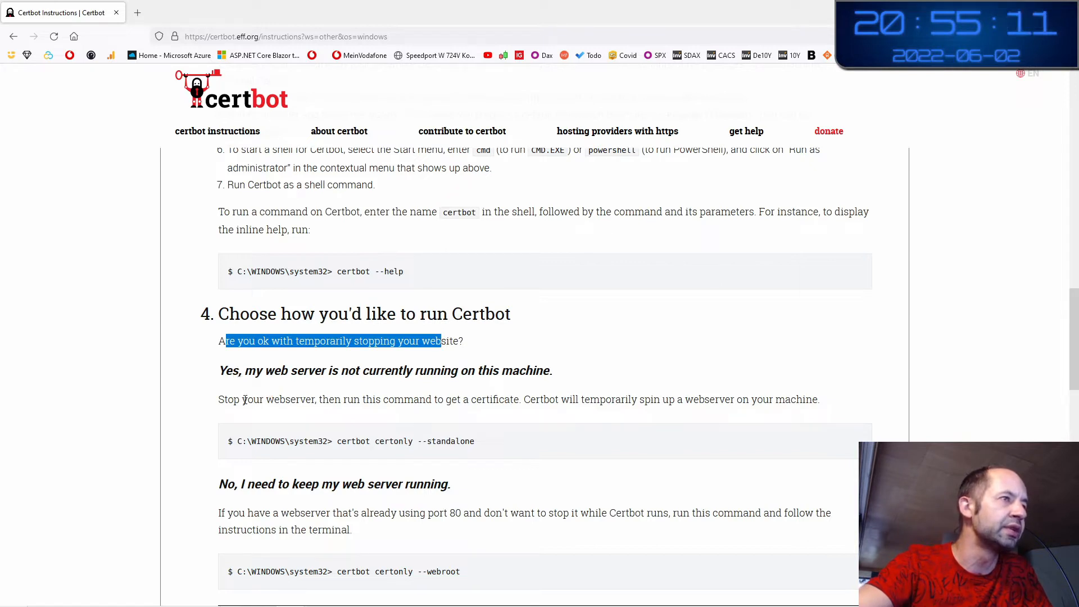
pyautogui.moveTo(242, 400); pyautogui.dragTo(803, 399)
pyautogui.click(335, 400)
pyautogui.click(355, 401)
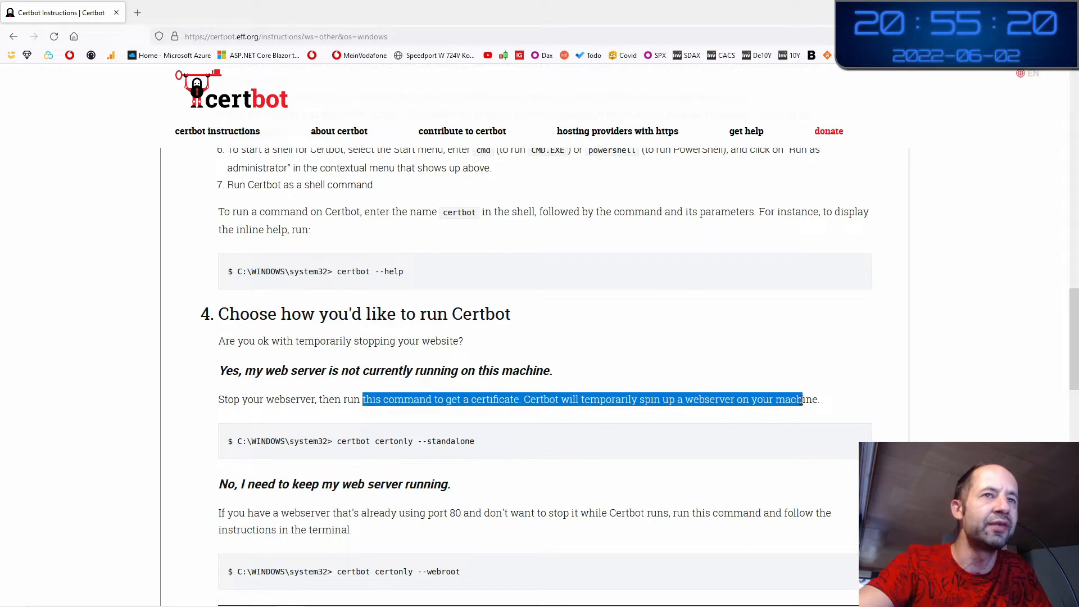
pyautogui.click(478, 400)
pyautogui.moveTo(341, 441)
pyautogui.mouseDown()
pyautogui.moveTo(464, 443)
pyautogui.moveTo(348, 456)
pyautogui.mouseUp()
pyautogui.click(481, 447)
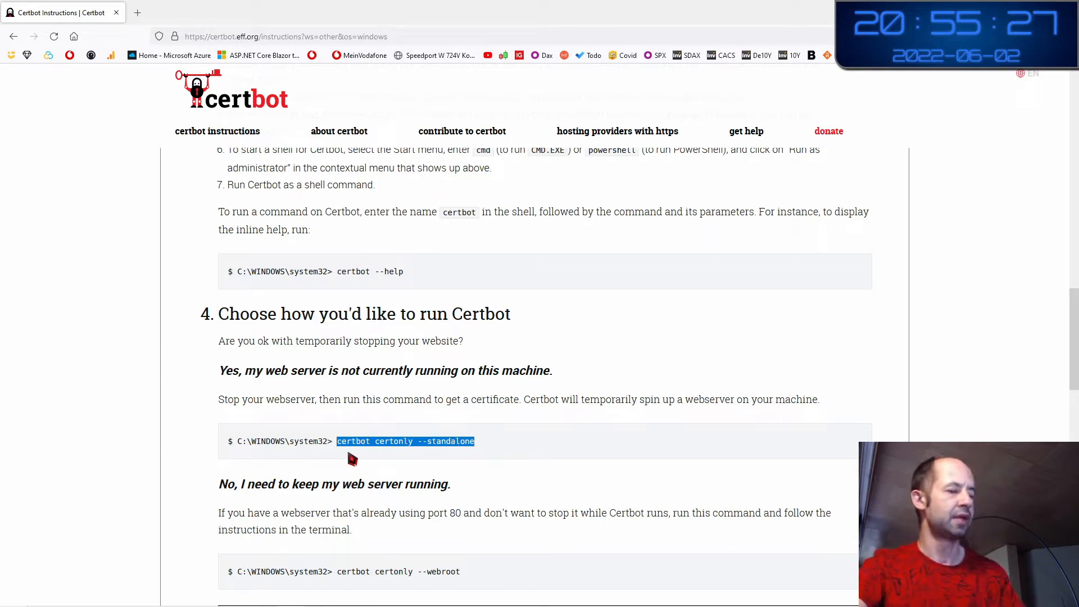
# Put the remote session in full screen and arrange IIS Manager and TCPView side by side
pyautogui.hotkey('alt', 'Tab')
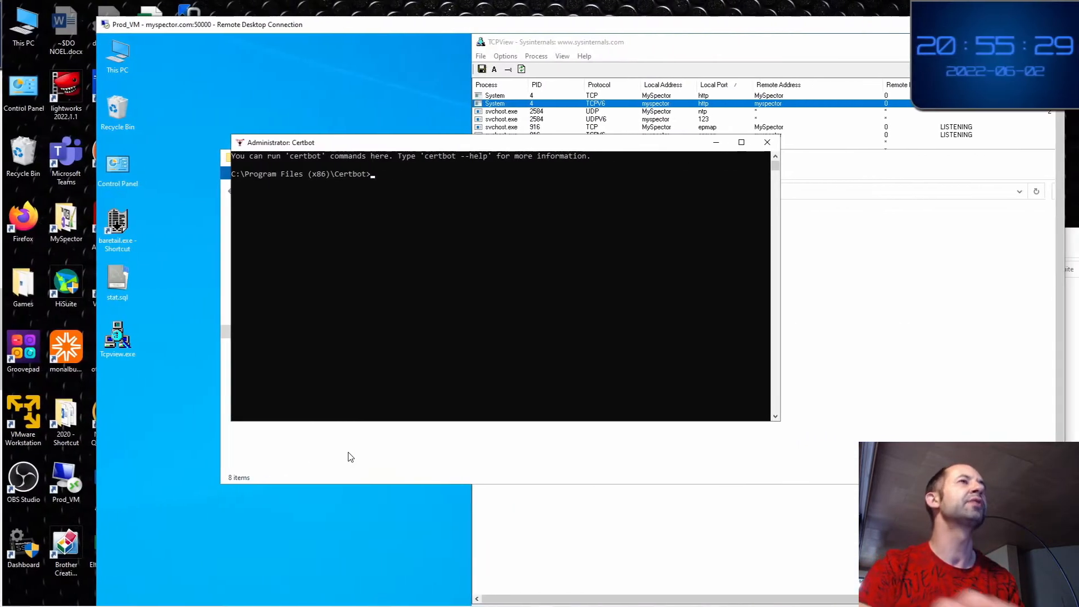
pyautogui.doubleClick(375, 20)
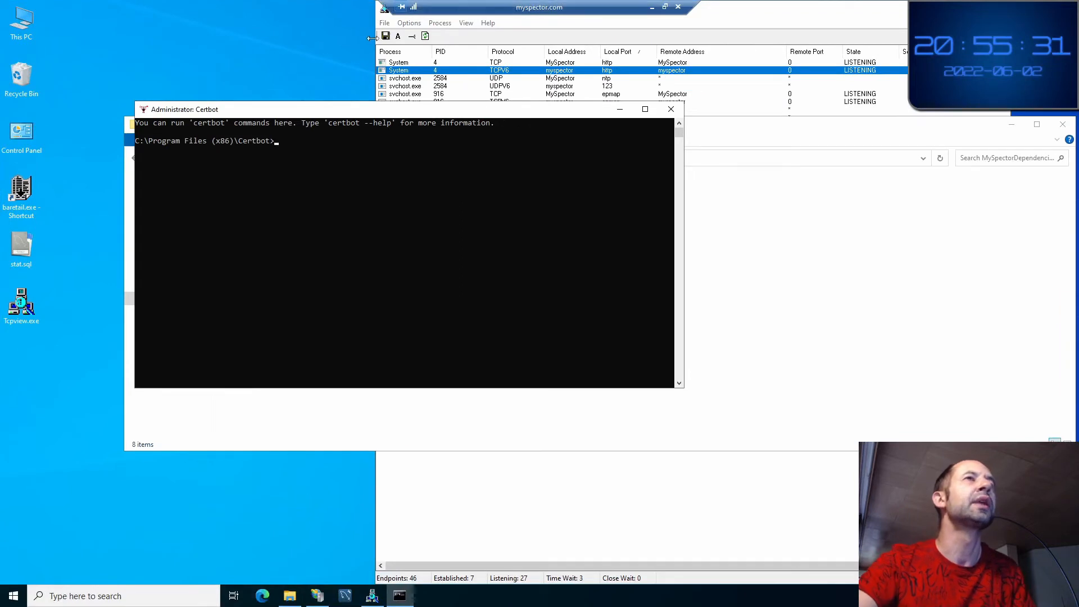
pyautogui.moveTo(359, 111); pyautogui.dragTo(343, 148)
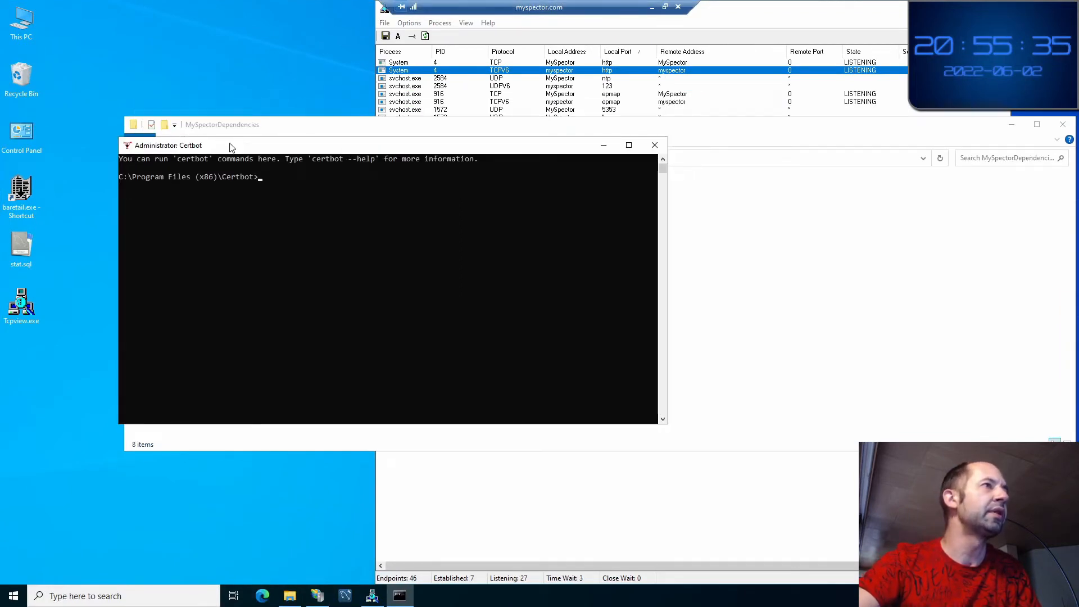
pyautogui.moveTo(231, 151); pyautogui.dragTo(185, 95)
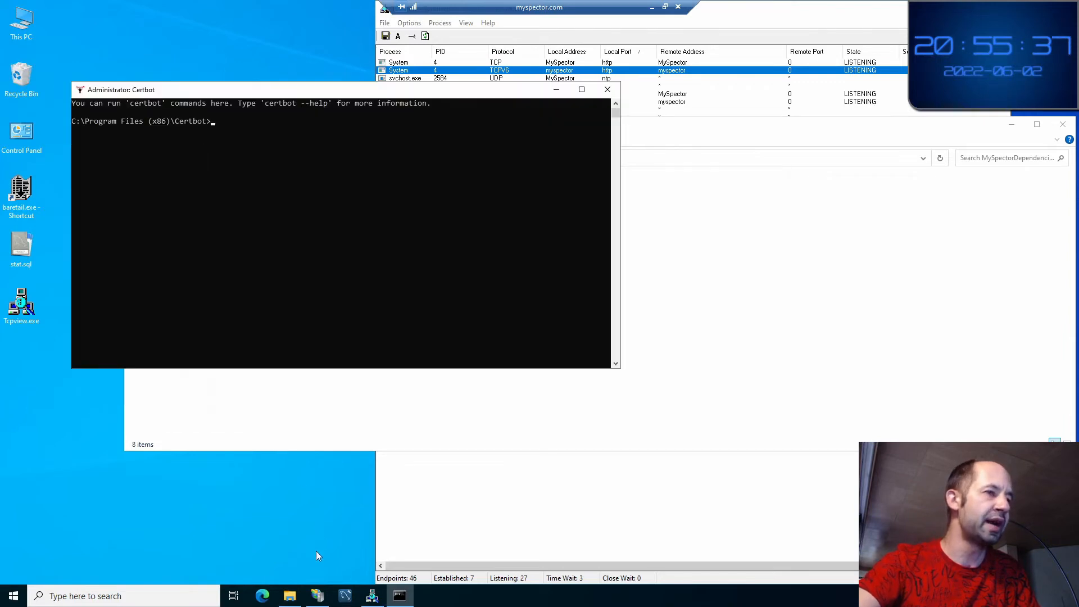
pyautogui.click(316, 596)
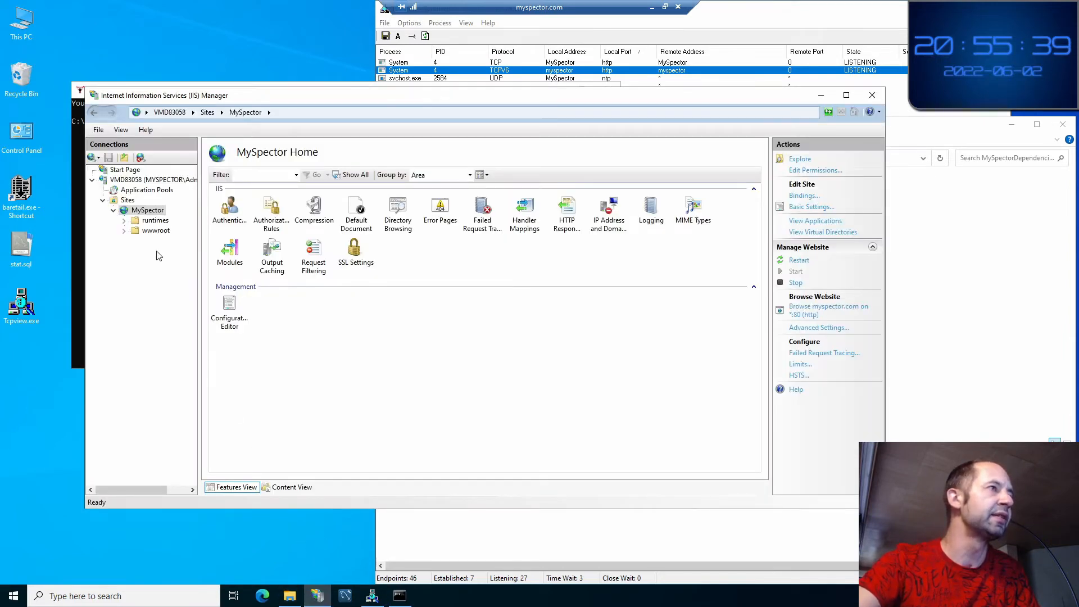
pyautogui.click(372, 596)
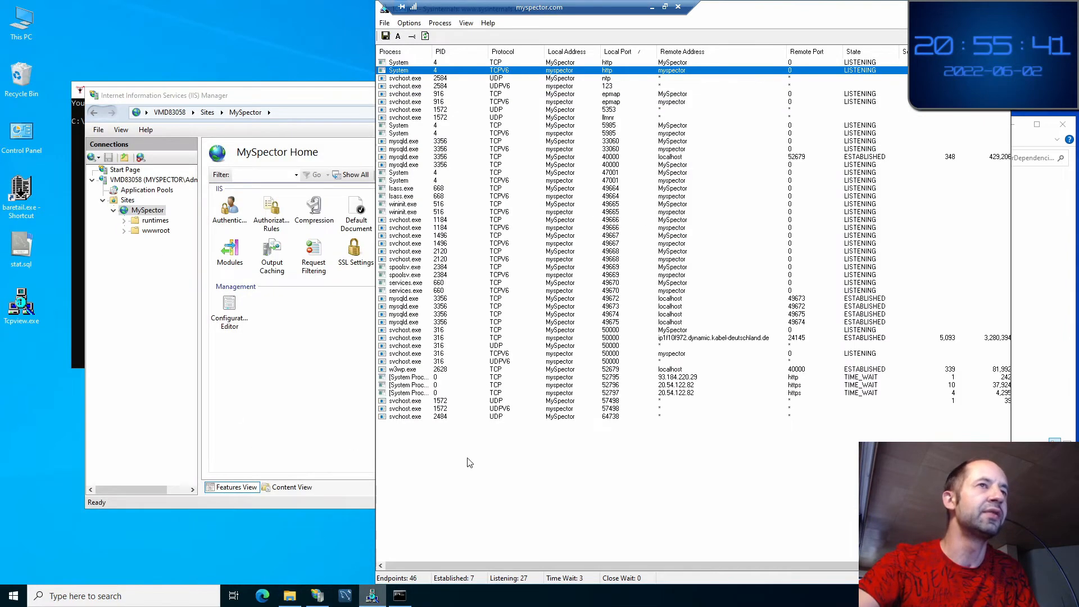
pyautogui.moveTo(750, 9); pyautogui.dragTo(876, 145)
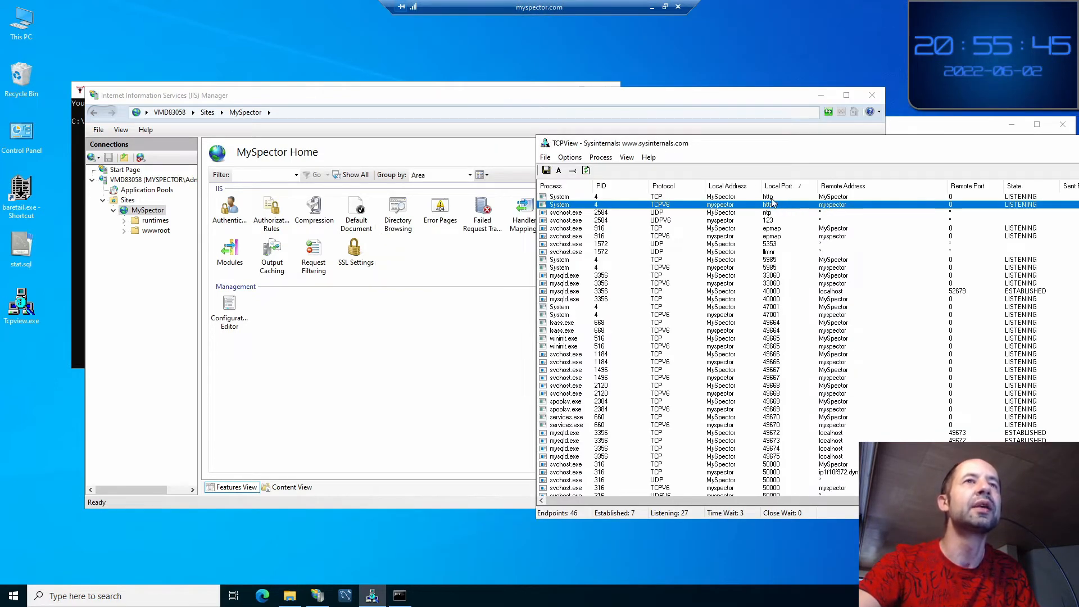
pyautogui.moveTo(589, 96); pyautogui.dragTo(528, 110)
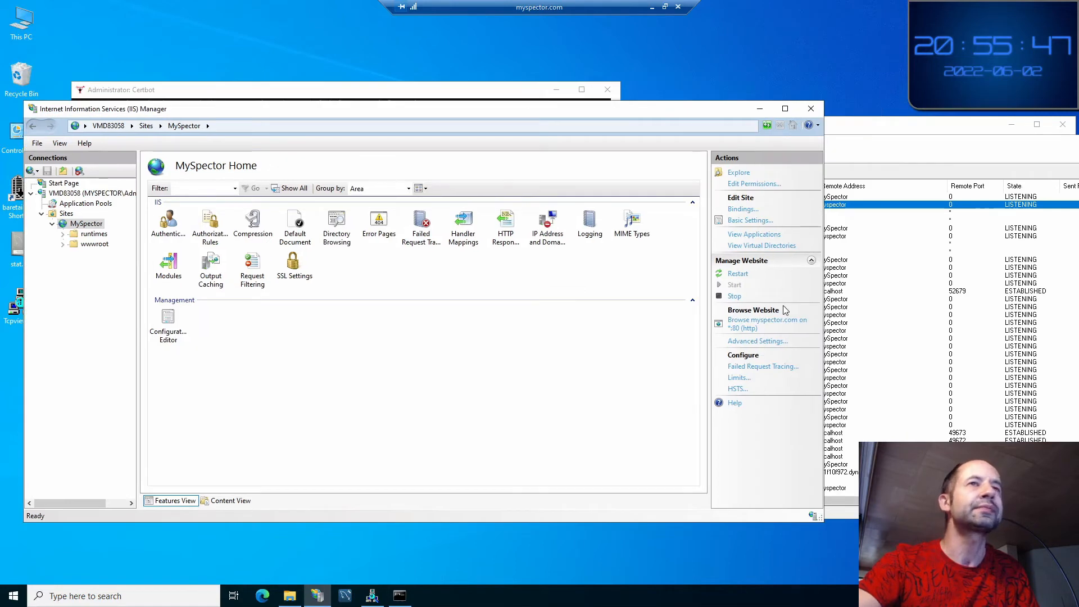
pyautogui.moveTo(822, 326); pyautogui.dragTo(673, 326)
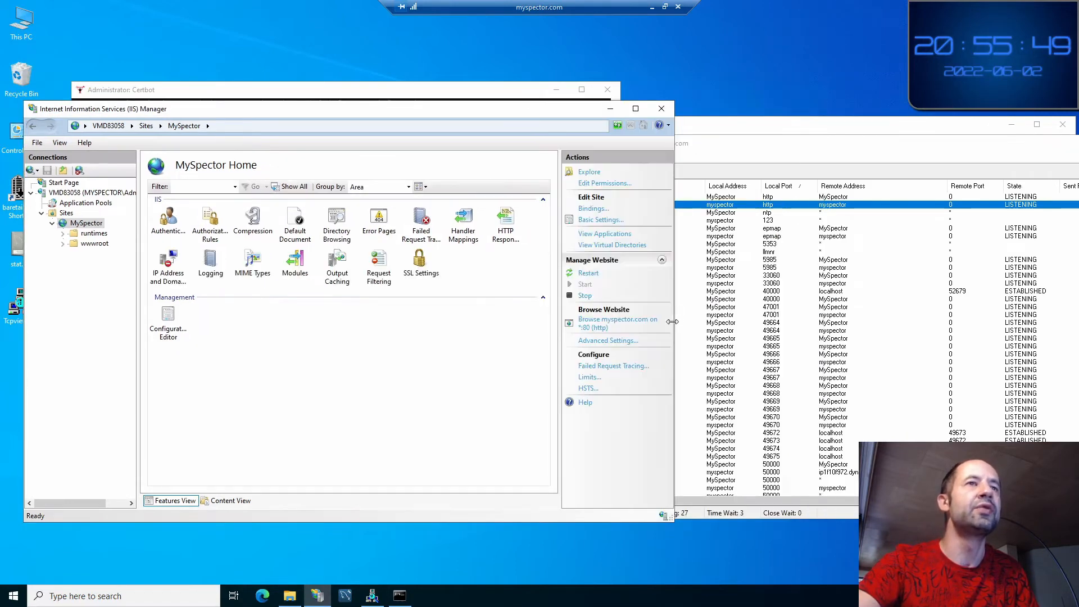
# Stop the MySpector website in IIS Manager and watch TCPView for closing http listeners
pyautogui.click(583, 297)
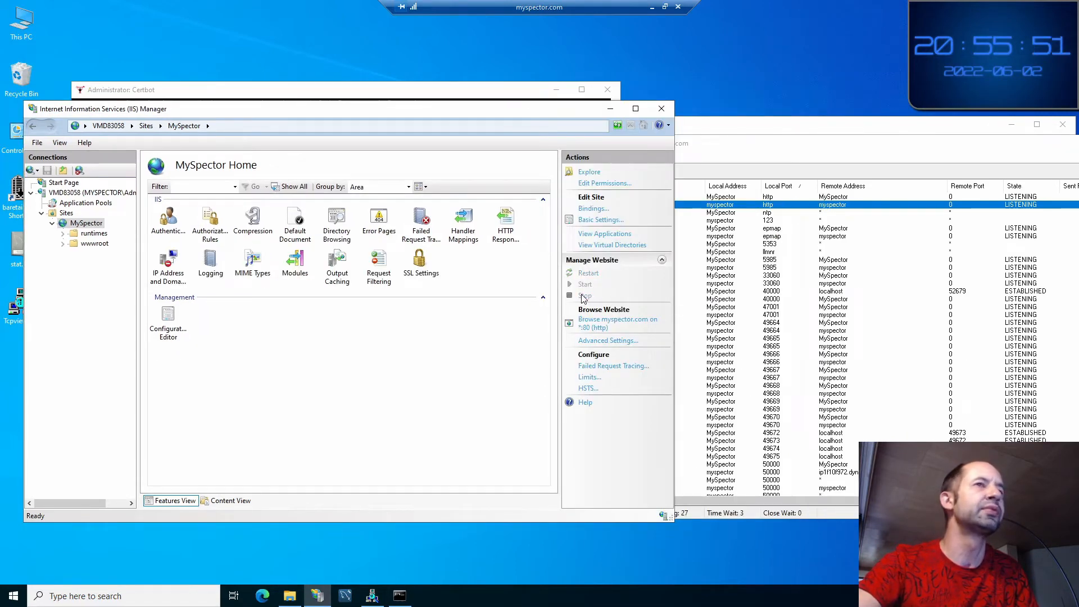
pyautogui.click(794, 134)
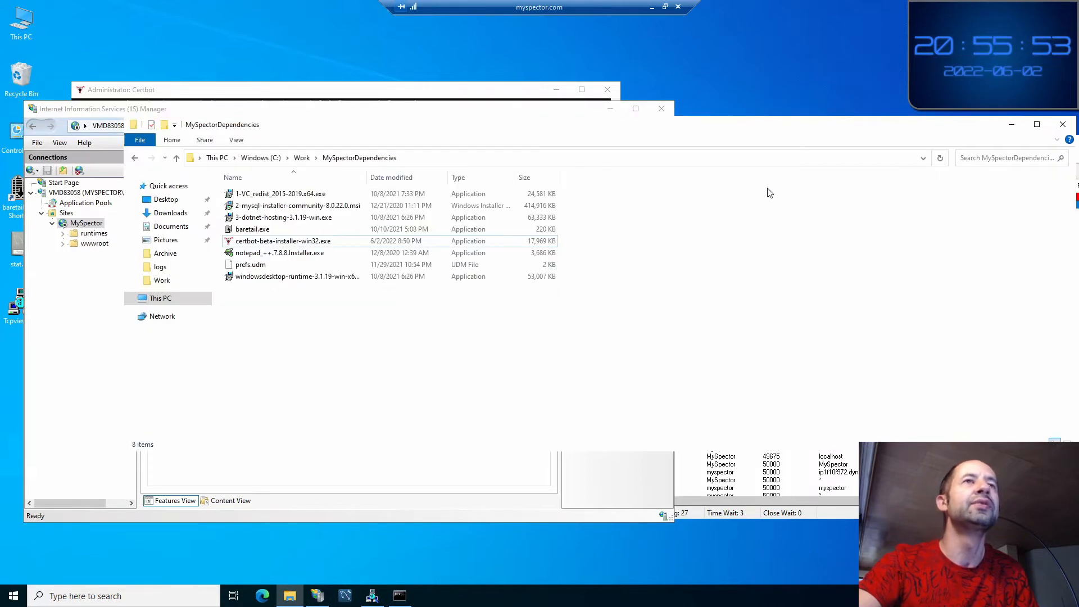
pyautogui.click(809, 507)
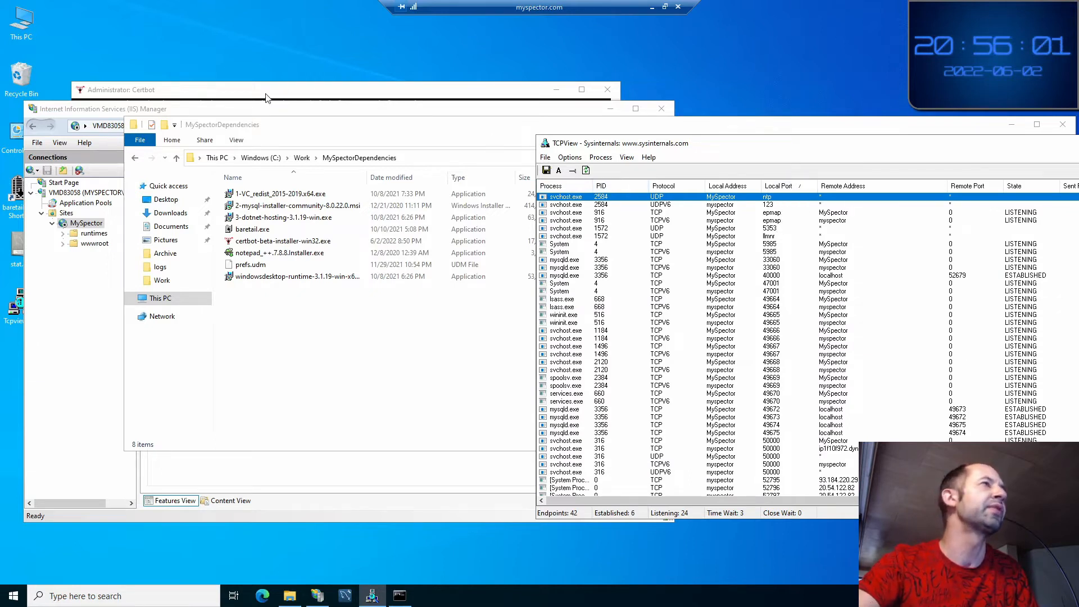
# Run 'certbot certonly --standalone' in the console and enter the contact e-mail address
pyautogui.click(243, 94)
pyautogui.write('certbot certonly --standalone')
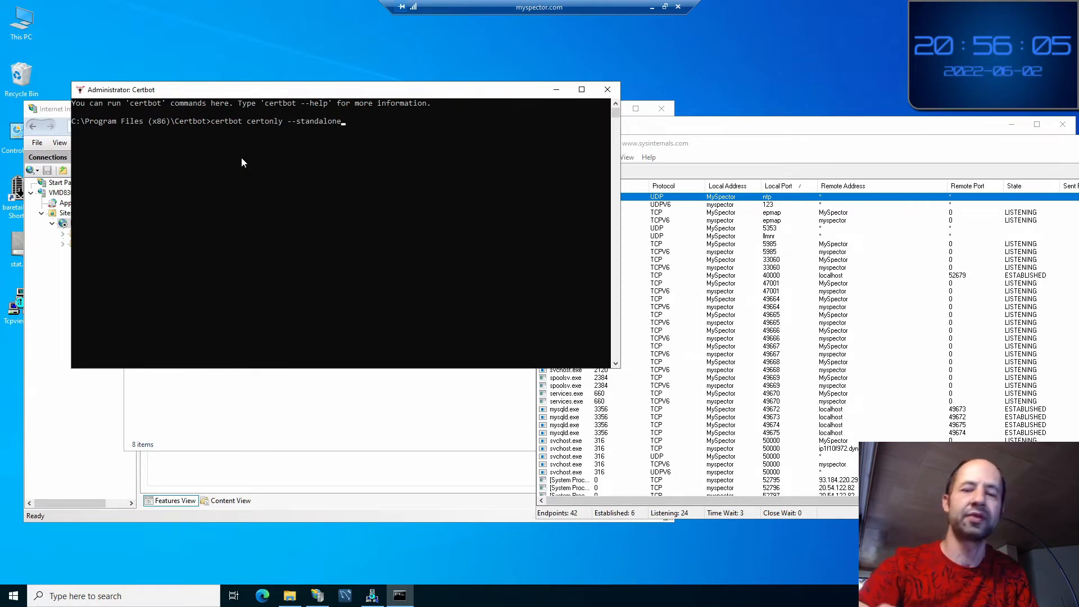
pyautogui.press('Return')
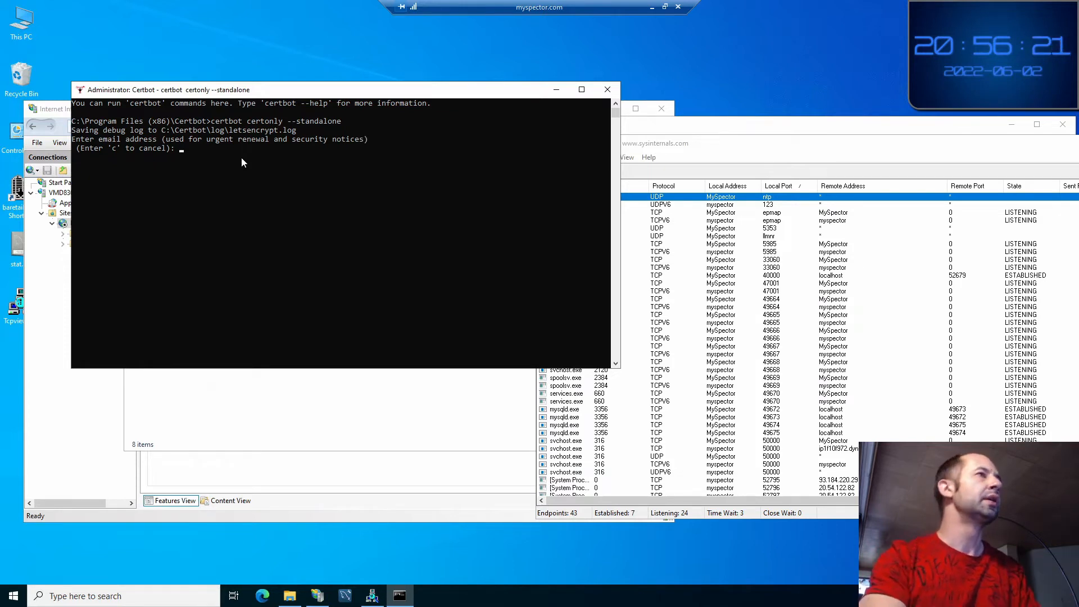
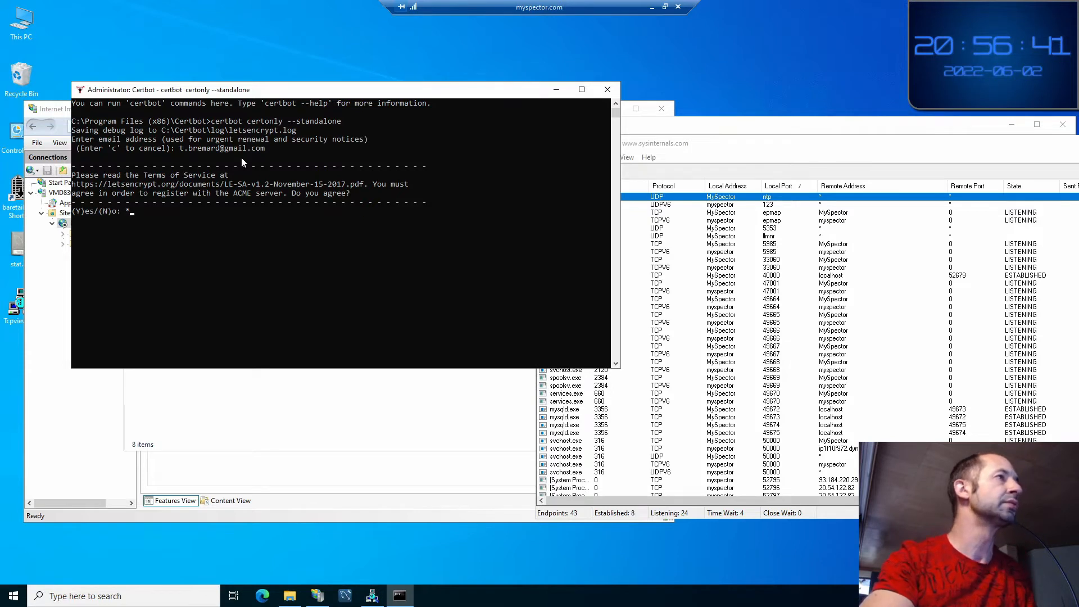
# Accept the Terms of Service (Y), decline EFF e-mail sharing (N), and enter domain myspector.com
pyautogui.write('Y')
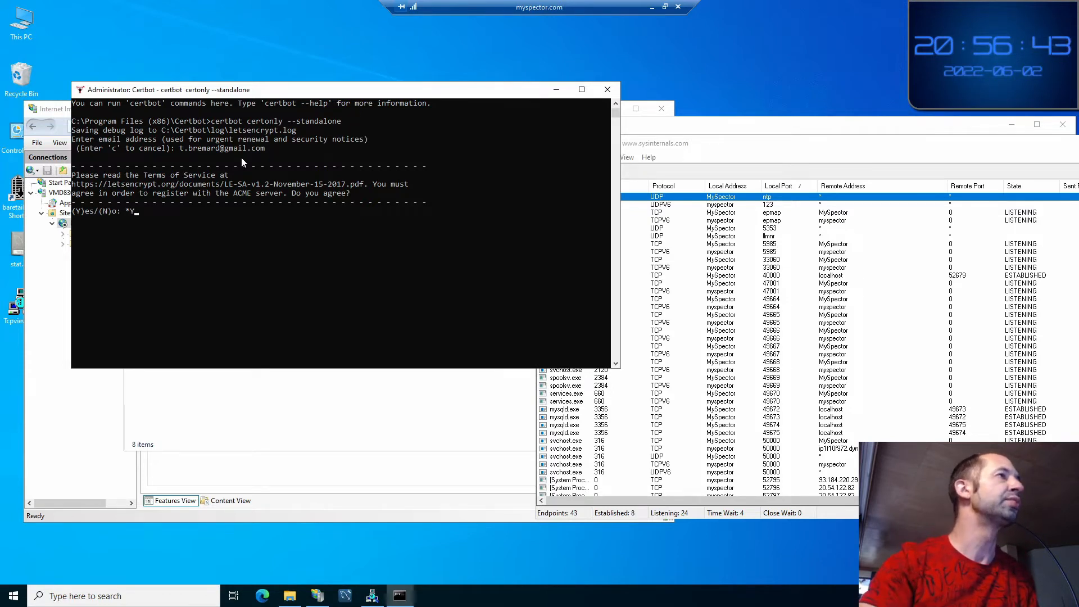
pyautogui.press('Return')
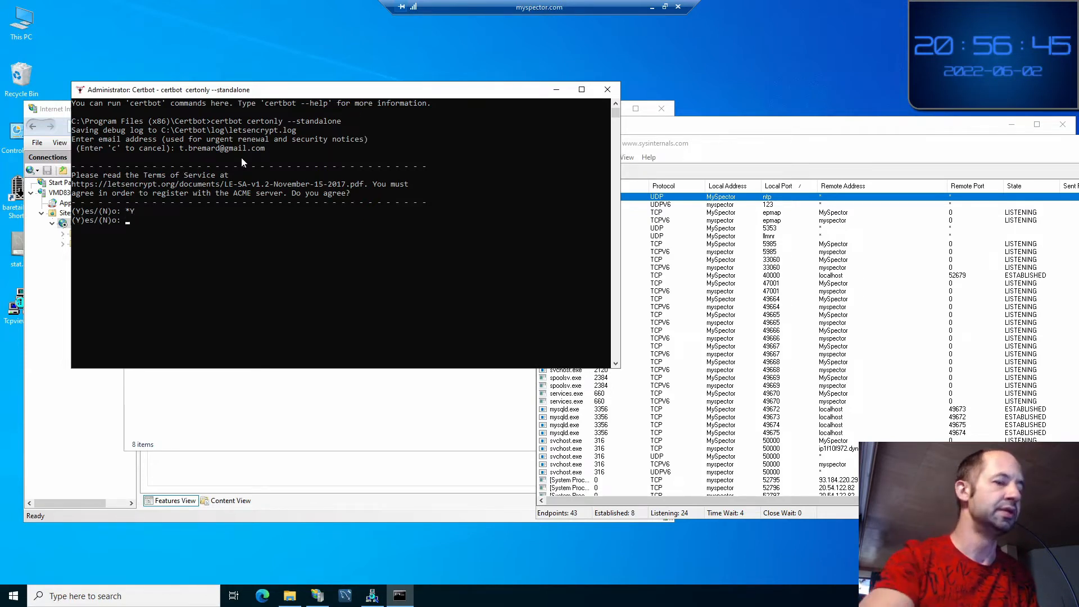
pyautogui.write('Y')
pyautogui.press('Return')
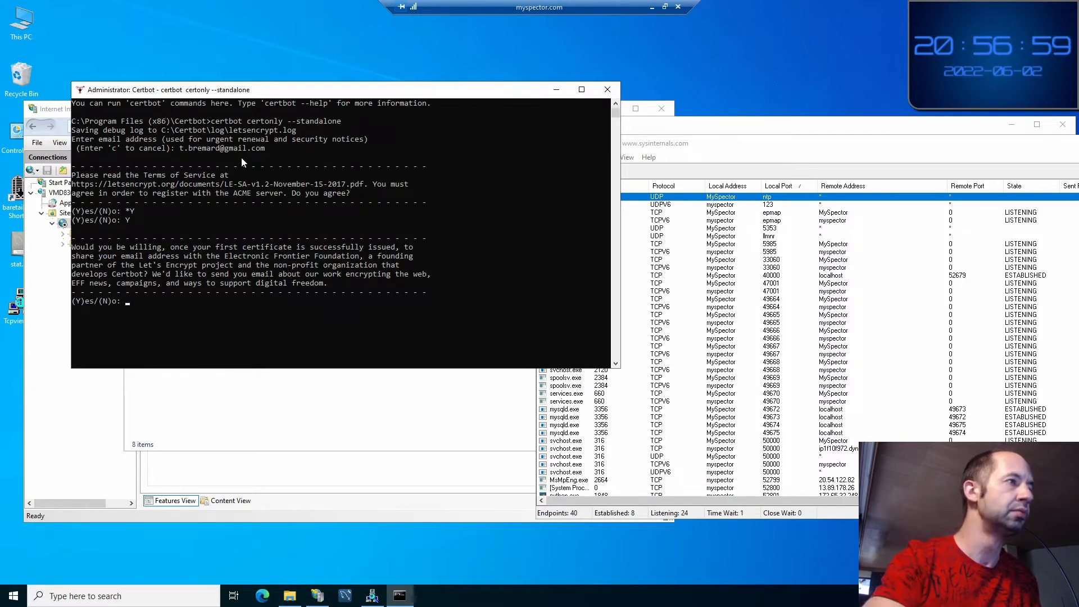
pyautogui.write('N')
pyautogui.press('Return')
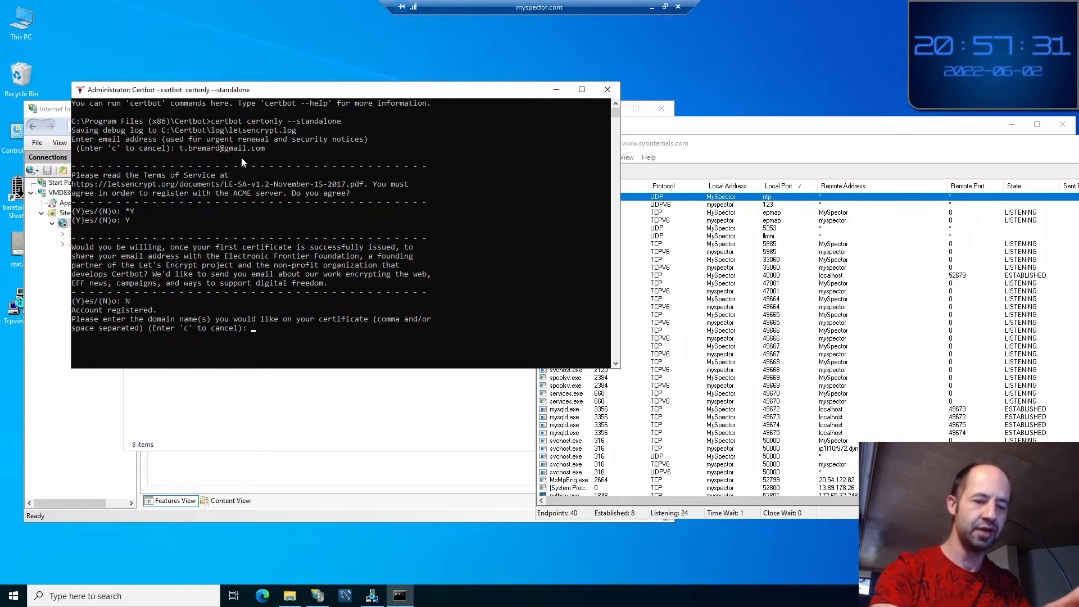
pyautogui.write('my')
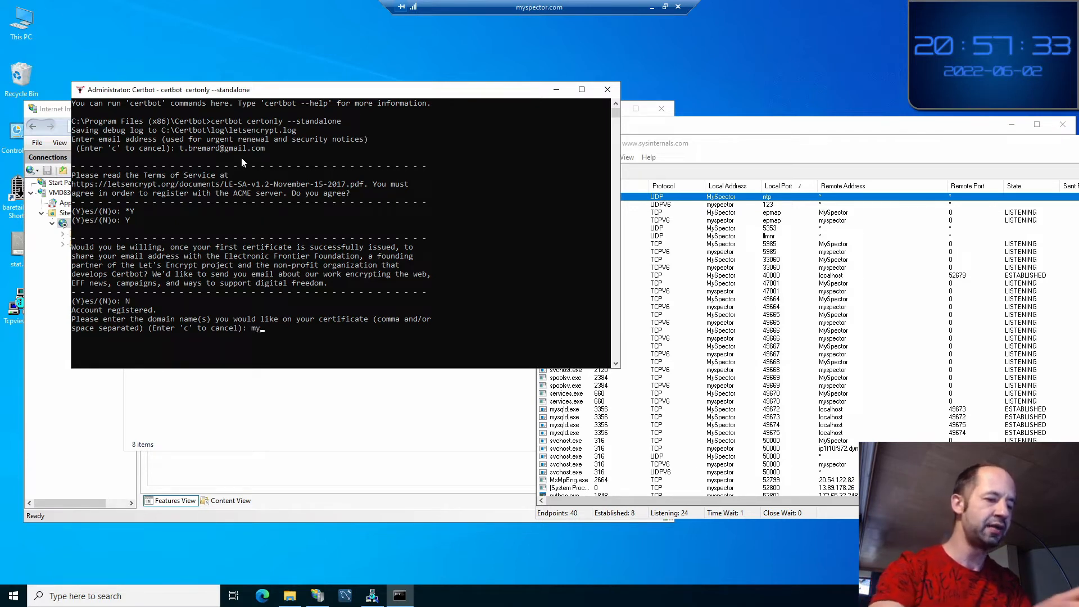
pyautogui.write('specto')
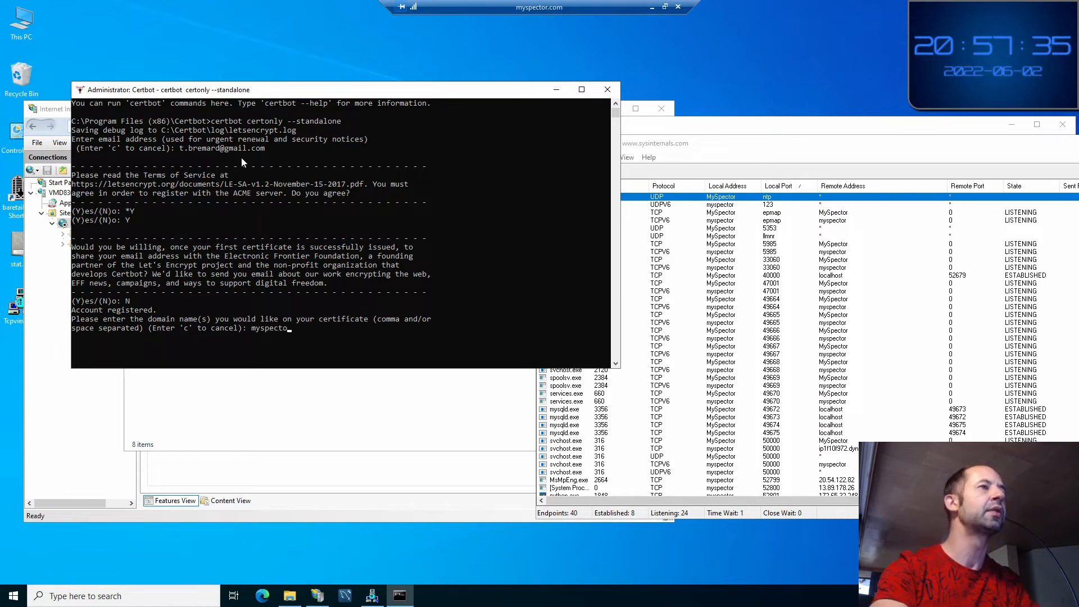
pyautogui.write('r.com')
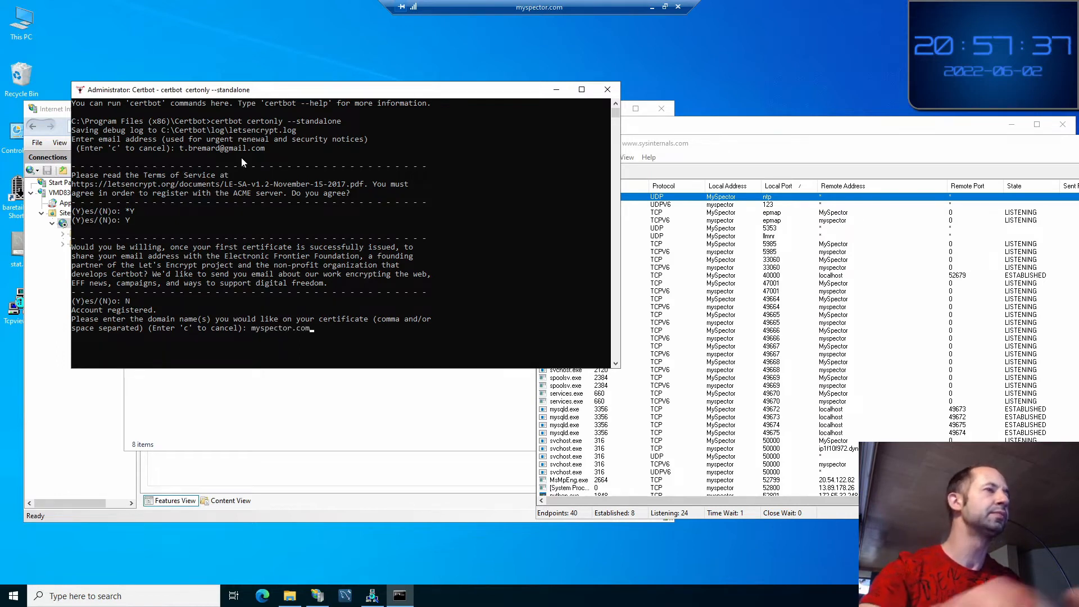
pyautogui.press('Return')
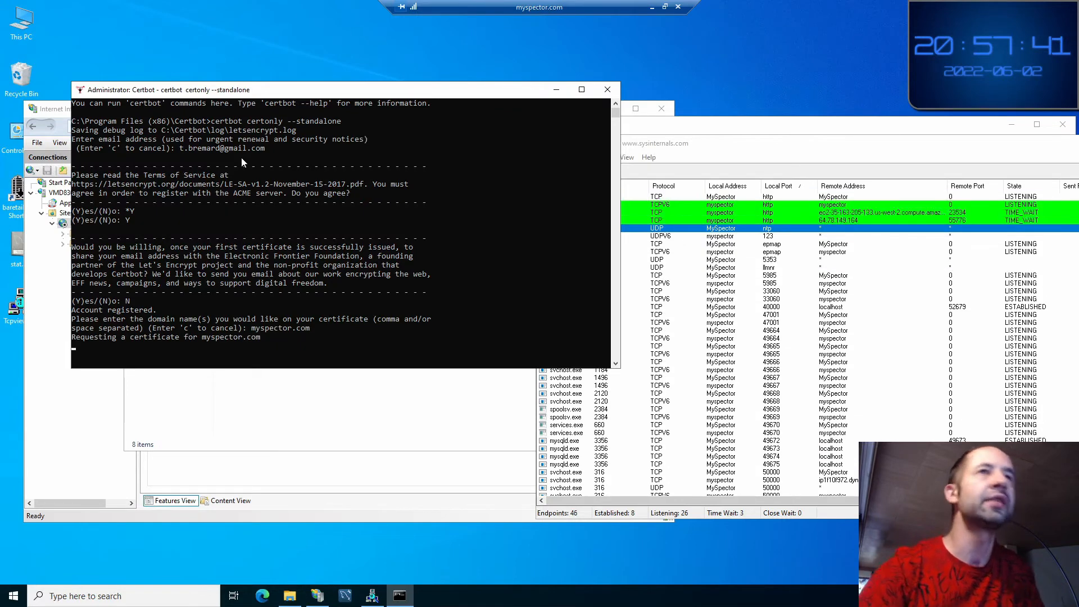
# Inspect TCPView's process names and the outbound2.letsencrypt.org connection row
pyautogui.click(771, 144)
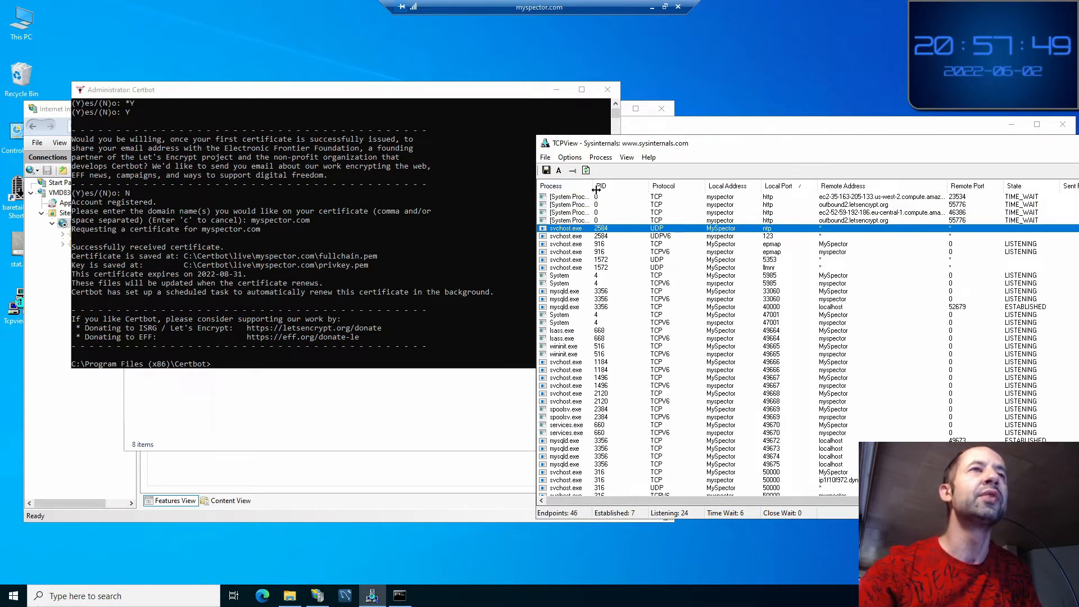
pyautogui.moveTo(632, 192); pyautogui.dragTo(672, 192)
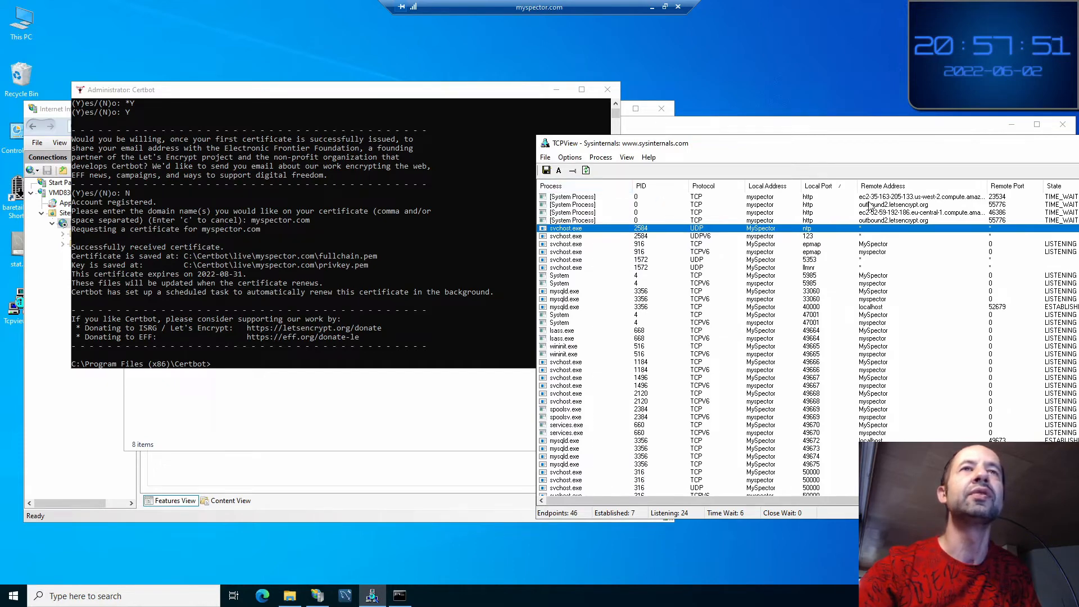
pyautogui.click(910, 220)
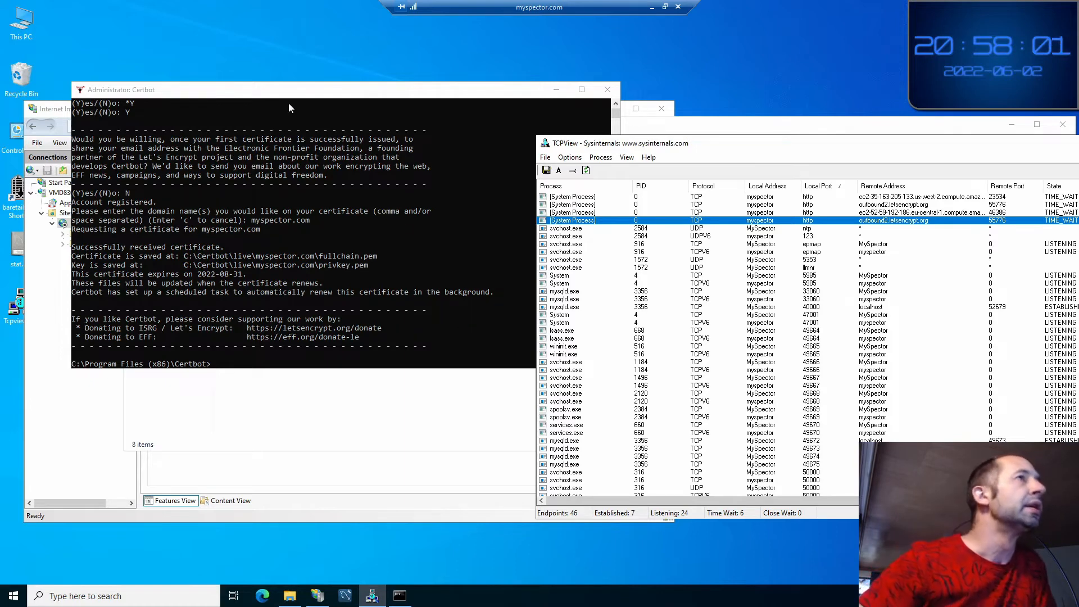
# Copy the C:\Certbot\live\myspector.com\ path from Certbot's output and open File Explorer
pyautogui.click(274, 96)
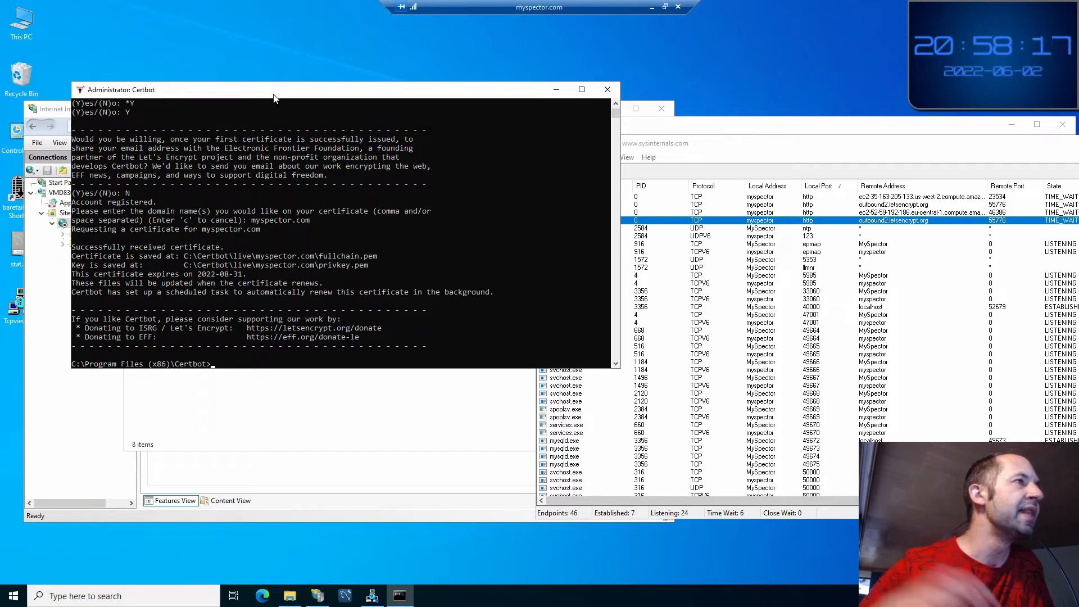
pyautogui.moveTo(184, 256); pyautogui.dragTo(318, 258)
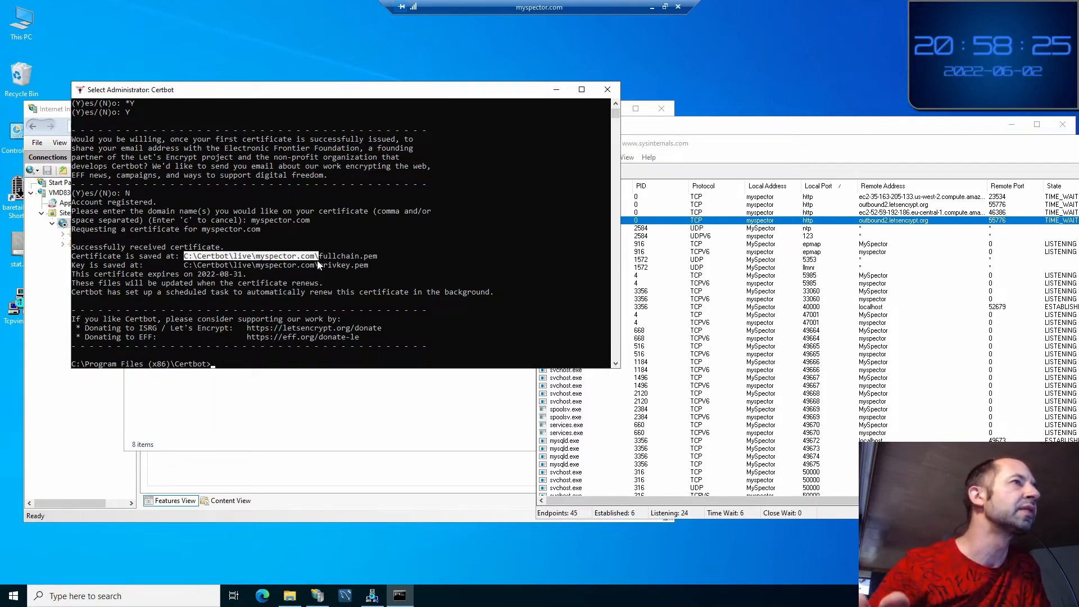
pyautogui.hotkey('ctrl', 'c')
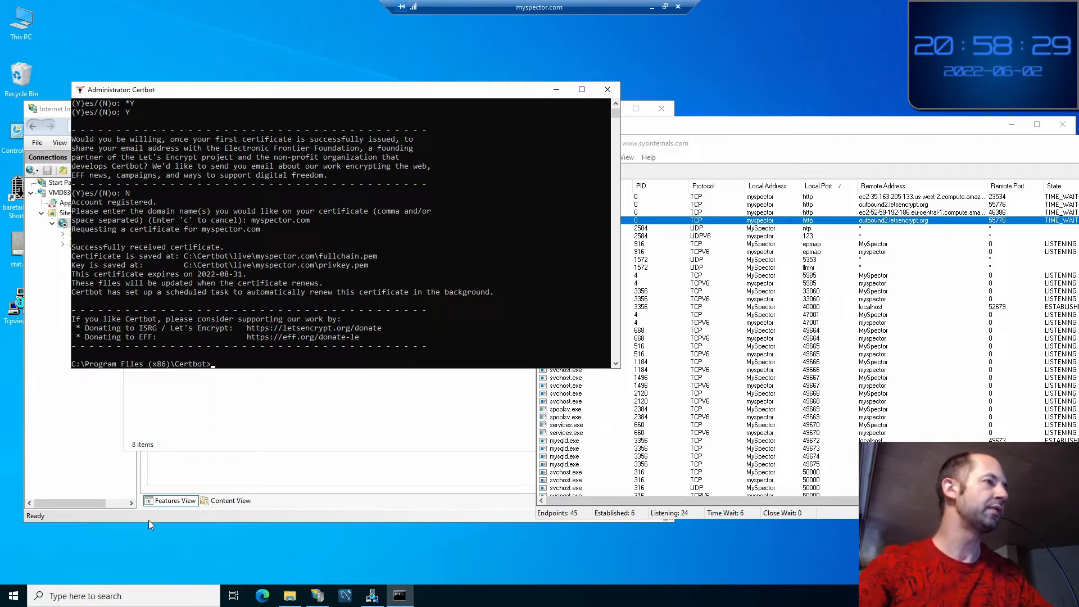
pyautogui.press('super+e')
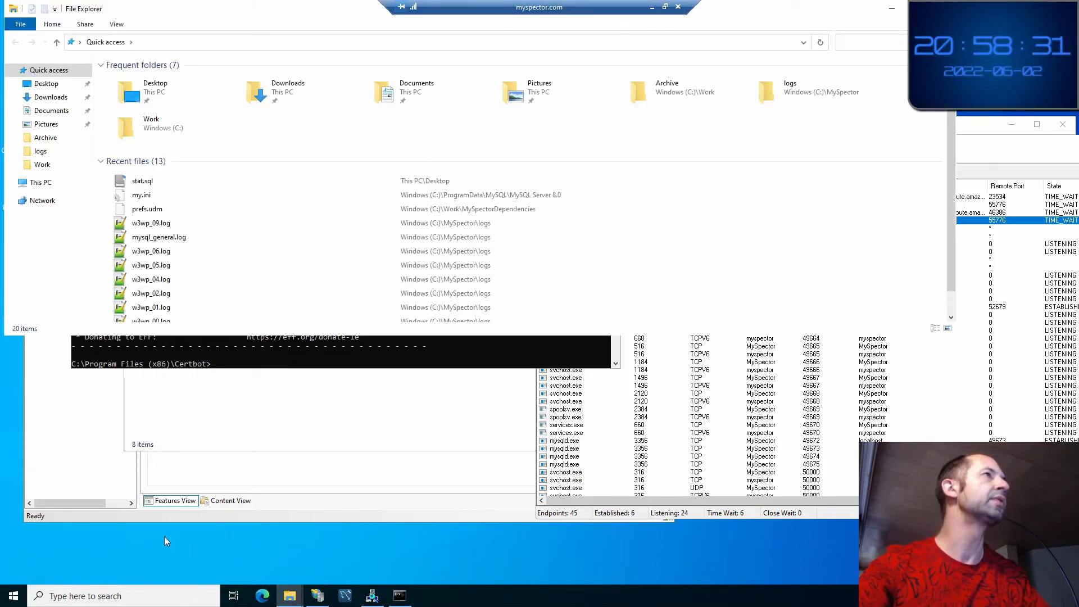
# Navigate Explorer to the pasted C:\Certbot\live\myspector.com folder and resize the window
pyautogui.moveTo(292, 9); pyautogui.dragTo(310, 59)
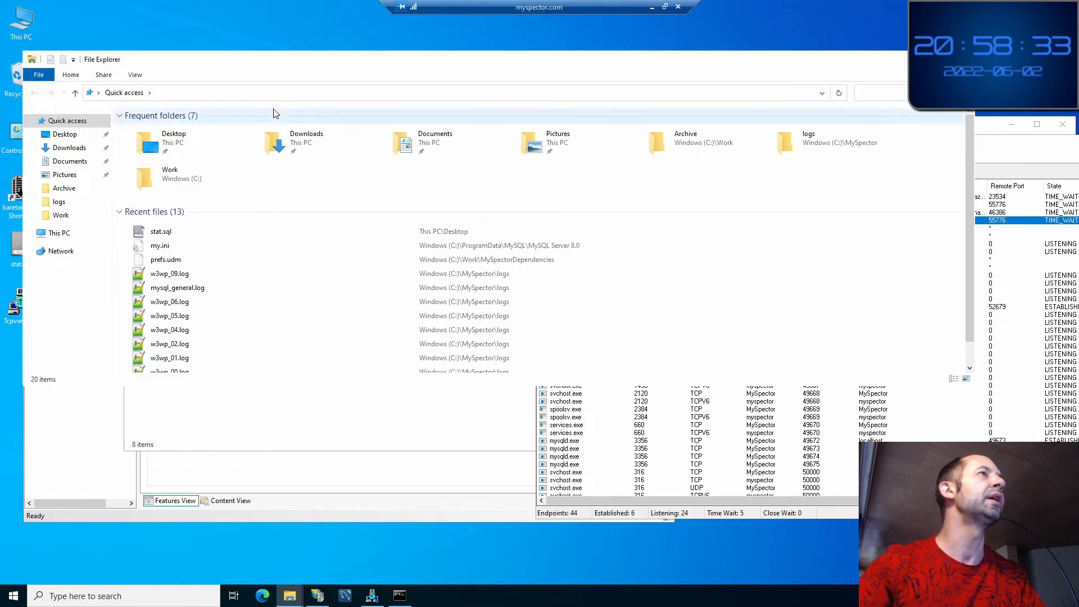
pyautogui.click(268, 99)
pyautogui.hotkey('ctrl', 'v')
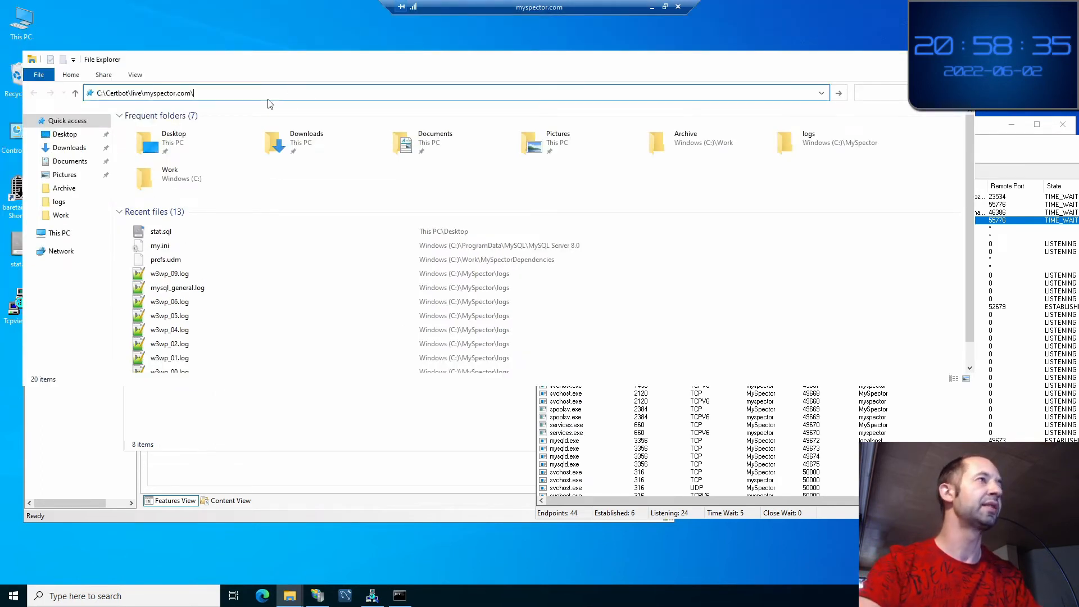
pyautogui.press('Return')
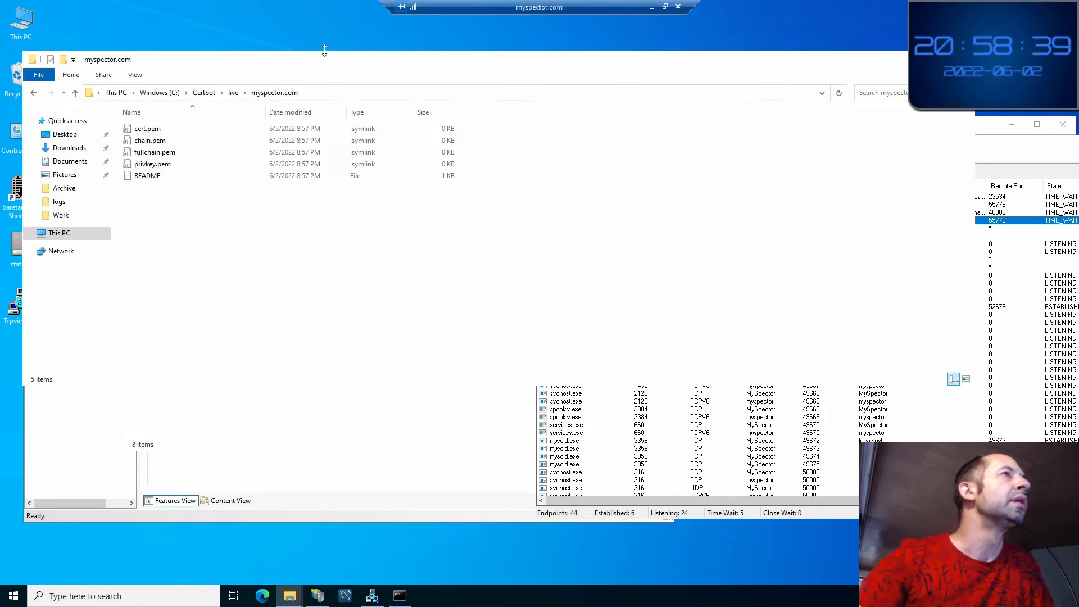
pyautogui.moveTo(308, 67); pyautogui.dragTo(682, 49)
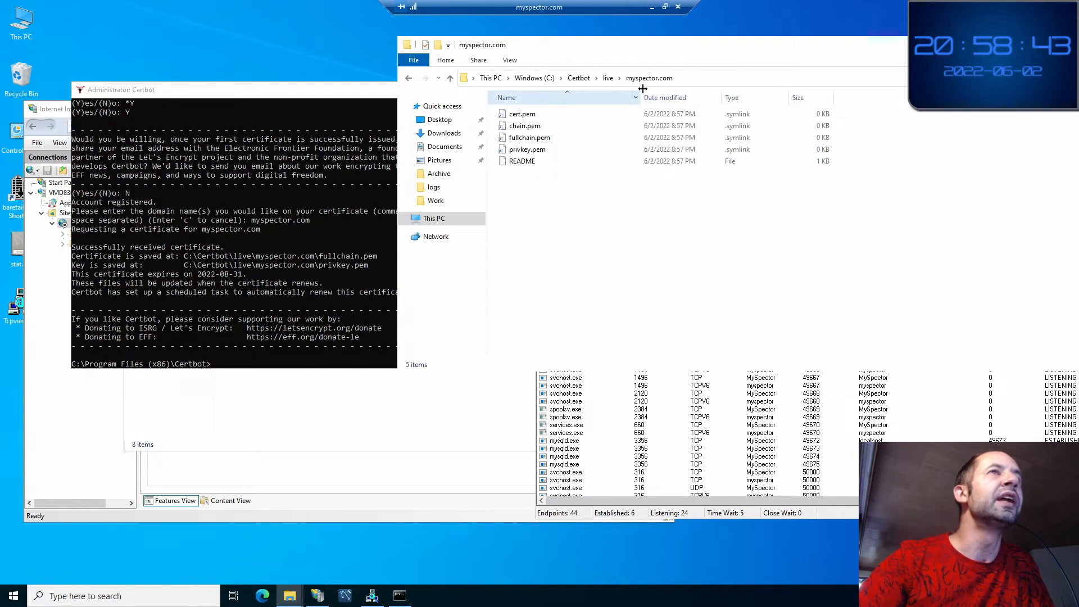
# Examine fullchain.pem, chain.pem and cert.pem; cert.pem has no program to open it
pyautogui.click(335, 95)
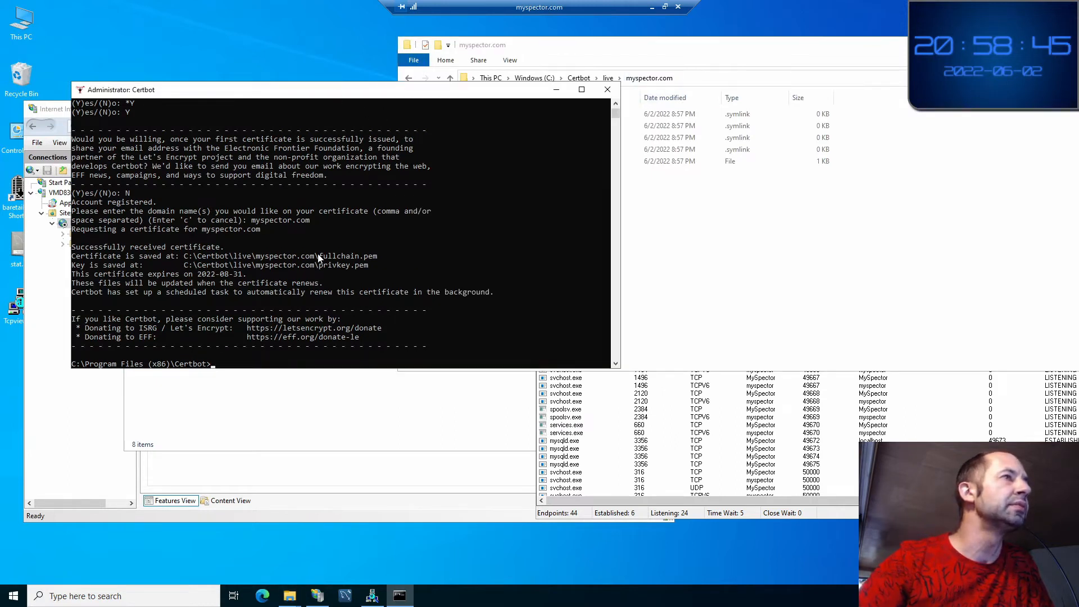
pyautogui.click(303, 258)
pyautogui.click(338, 257)
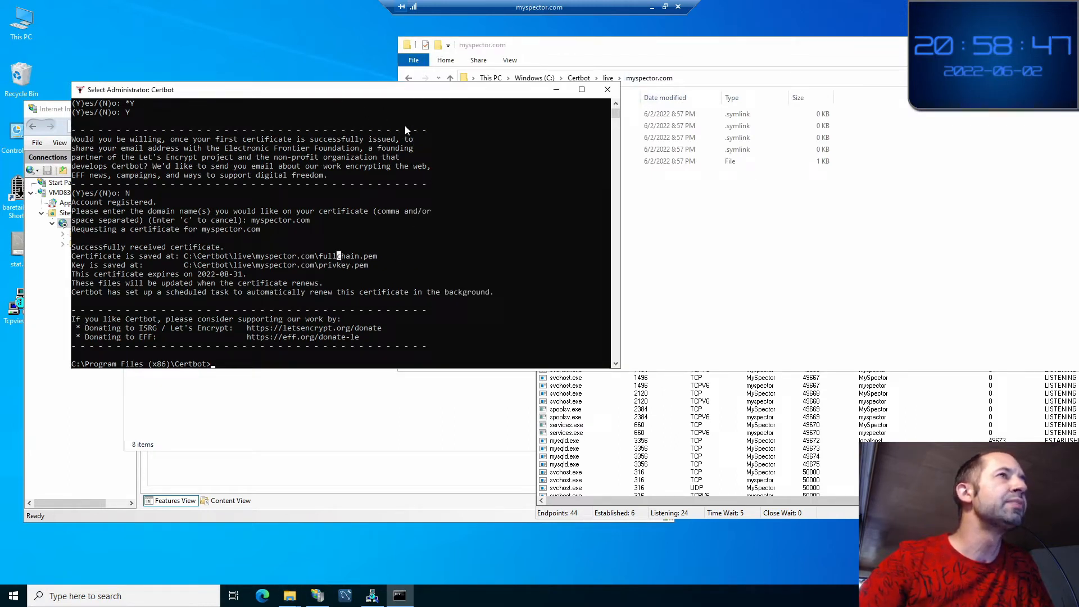
pyautogui.moveTo(385, 97); pyautogui.dragTo(371, 185)
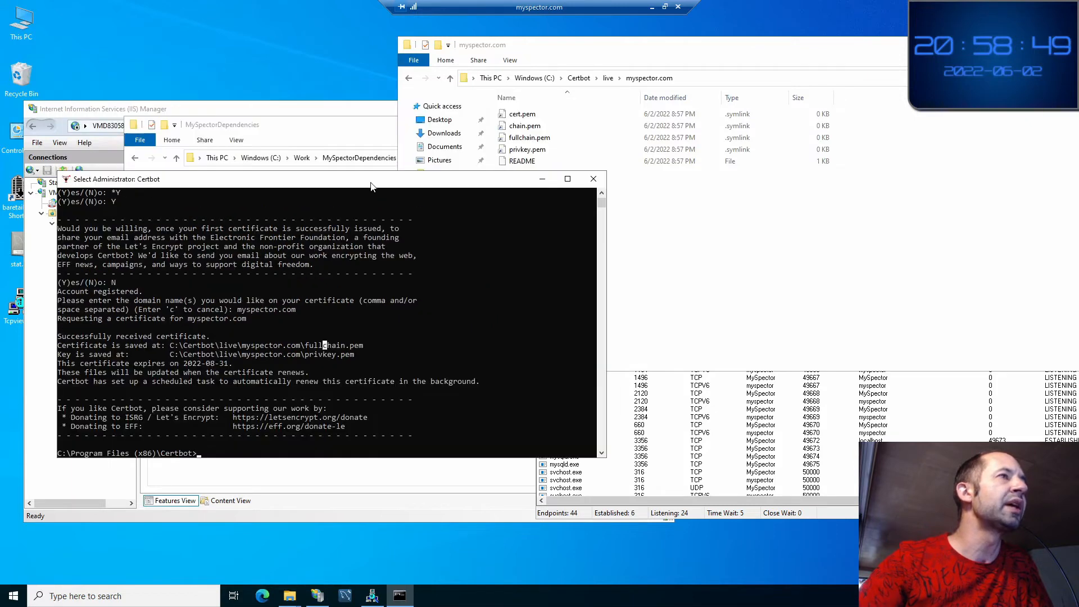
pyautogui.click(692, 228)
pyautogui.click(540, 141)
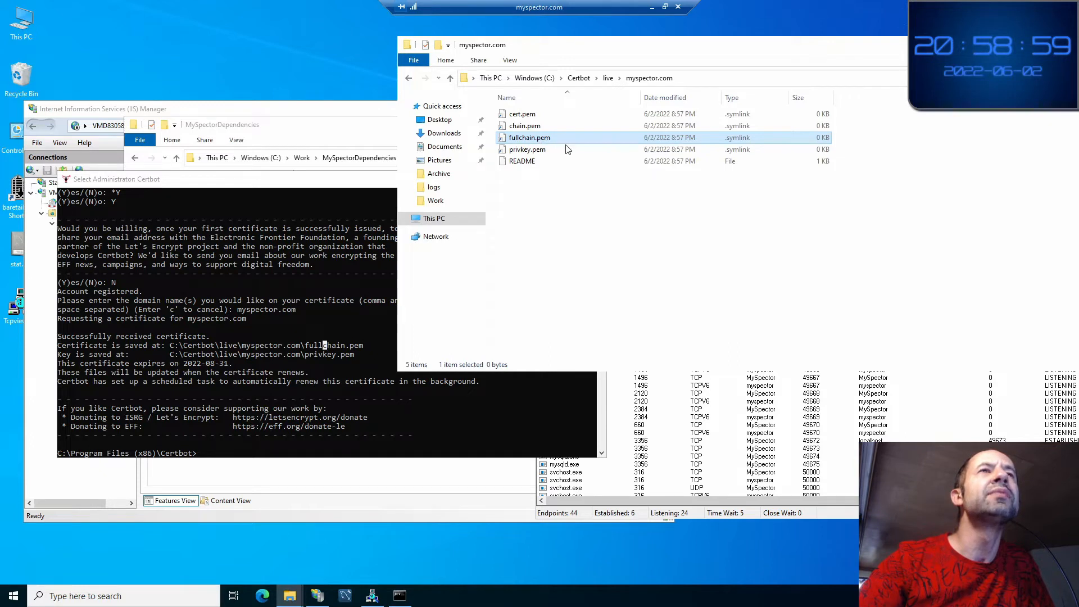
pyautogui.click(527, 127)
pyautogui.click(520, 117)
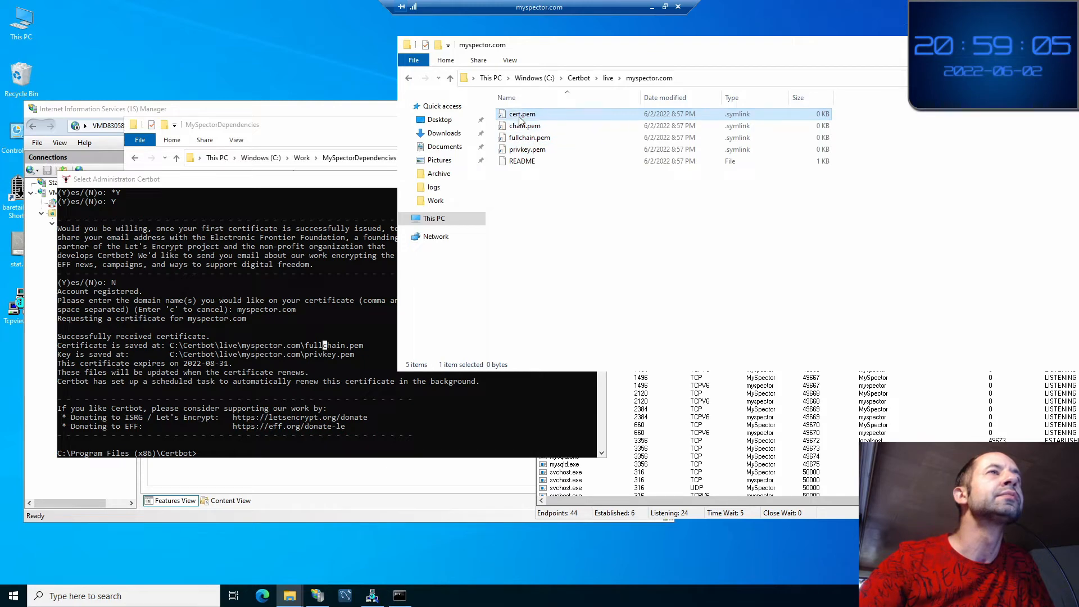
pyautogui.doubleClick(520, 117)
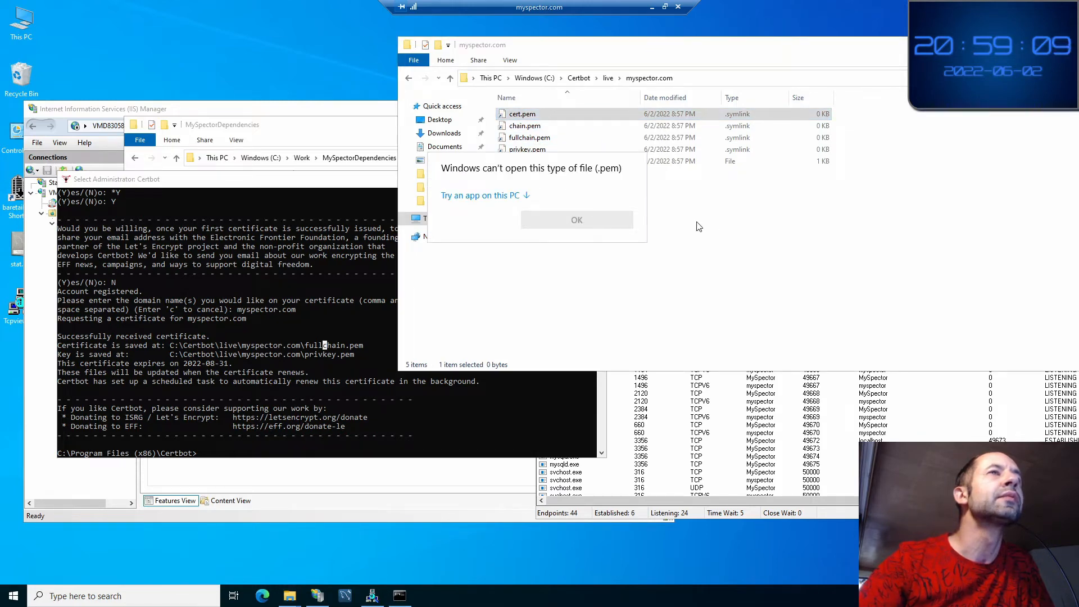
pyautogui.click(600, 208)
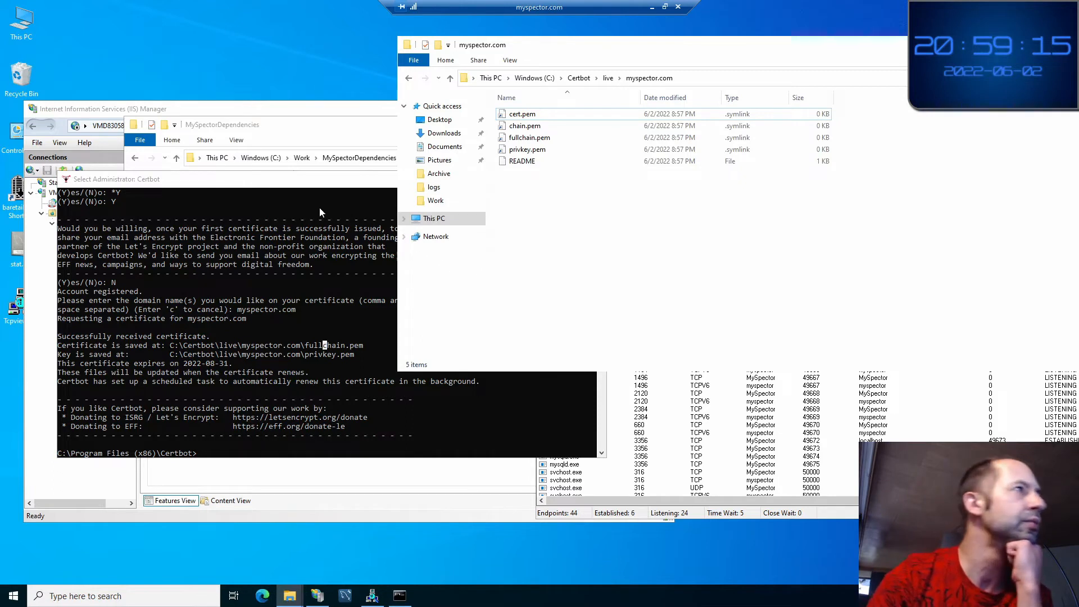
# Compare the console's certificate save location line with fullchain.pem in the live folder
pyautogui.click(221, 188)
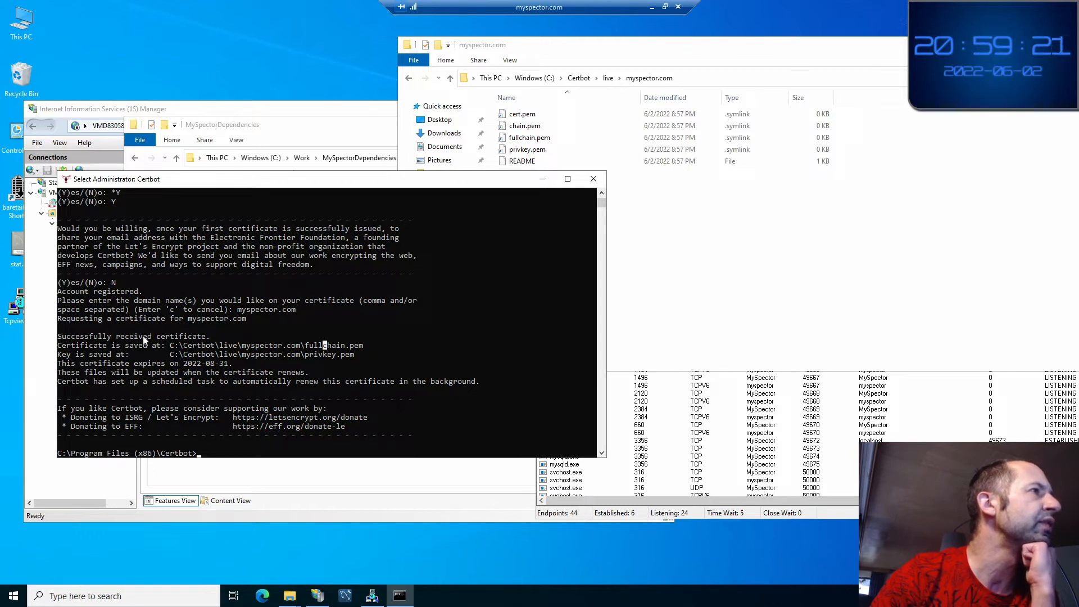
pyautogui.click(96, 345)
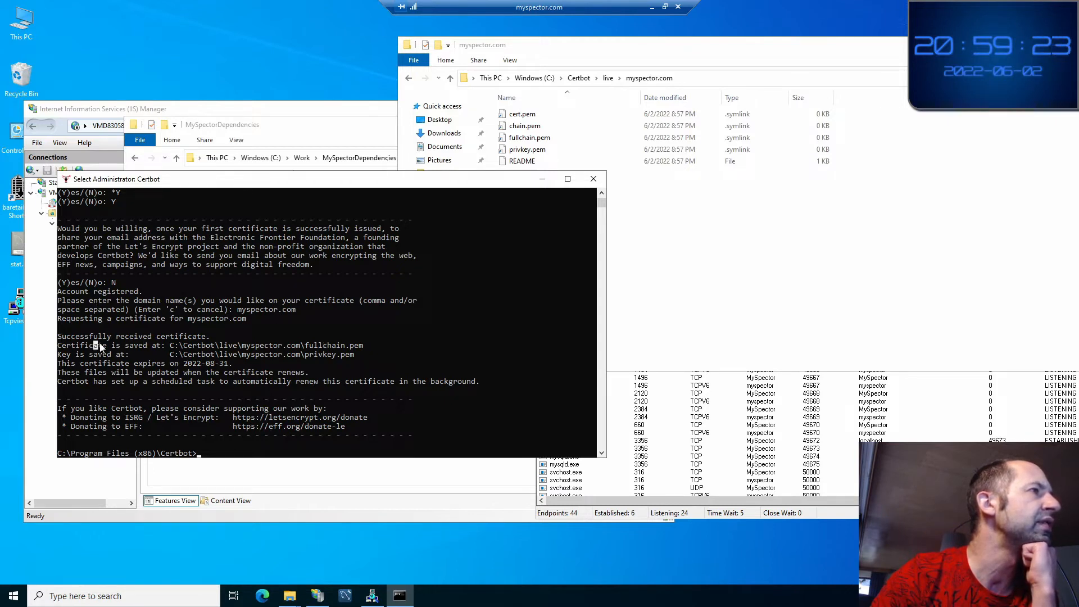
pyautogui.click(158, 345)
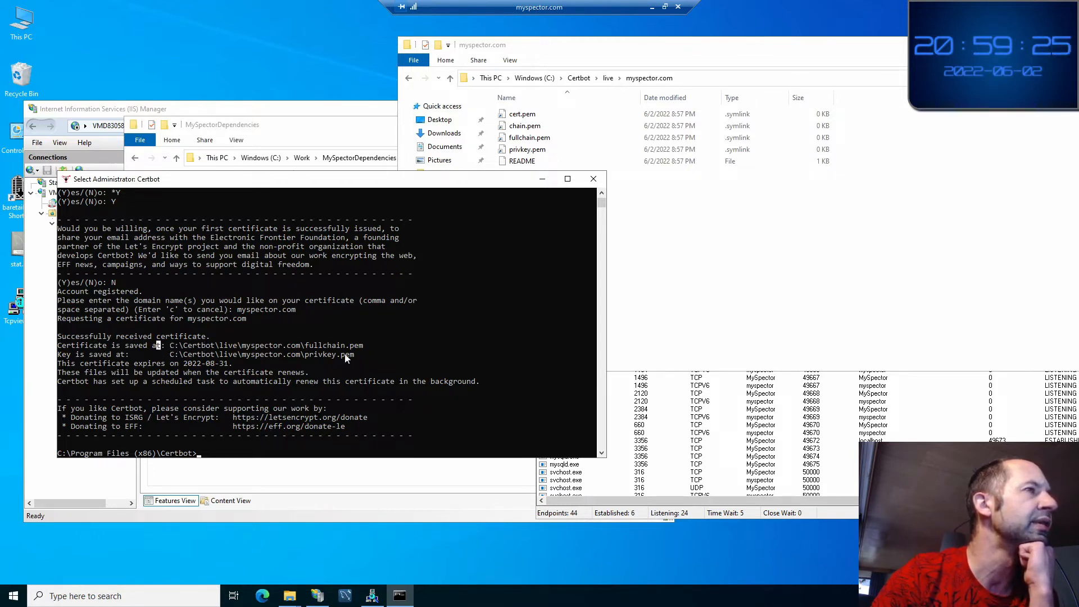
pyautogui.click(709, 243)
pyautogui.click(525, 141)
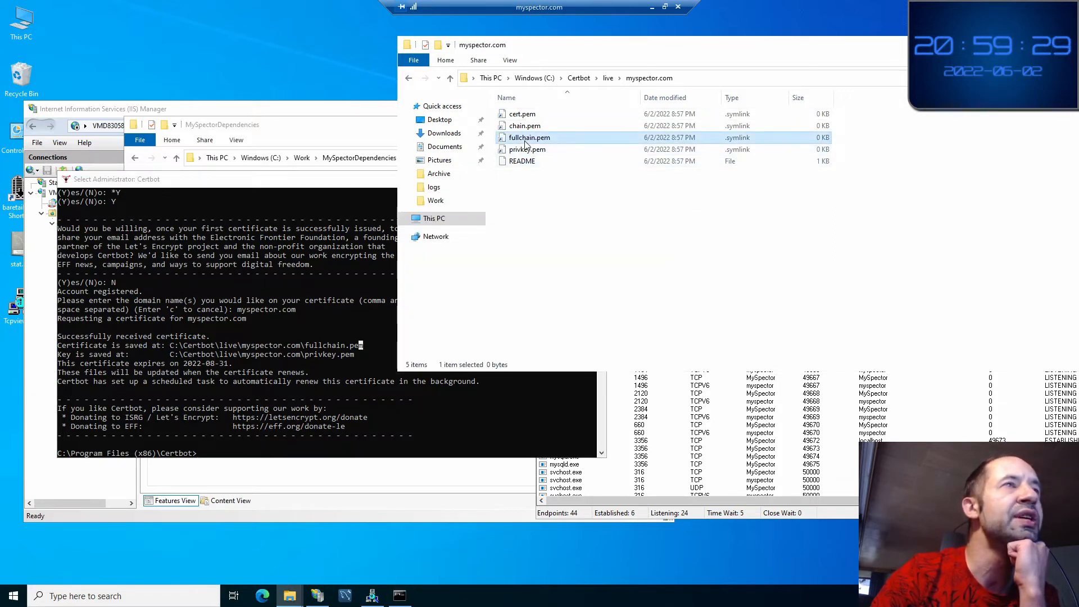
# Open the live folder's README in Notepad++
pyautogui.doubleClick(521, 162)
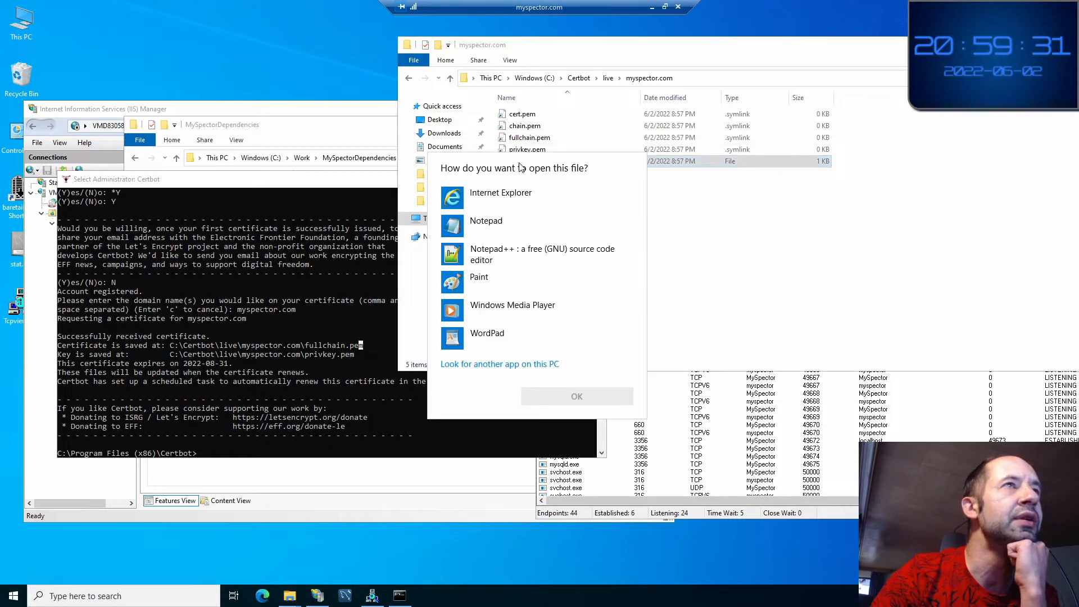
pyautogui.click(484, 262)
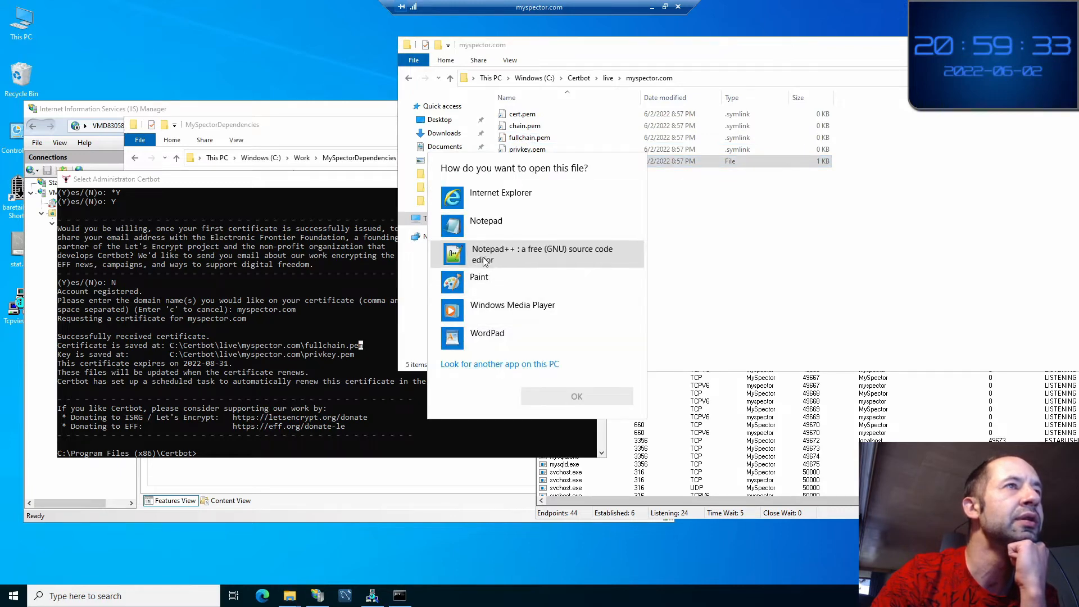
pyautogui.click(596, 393)
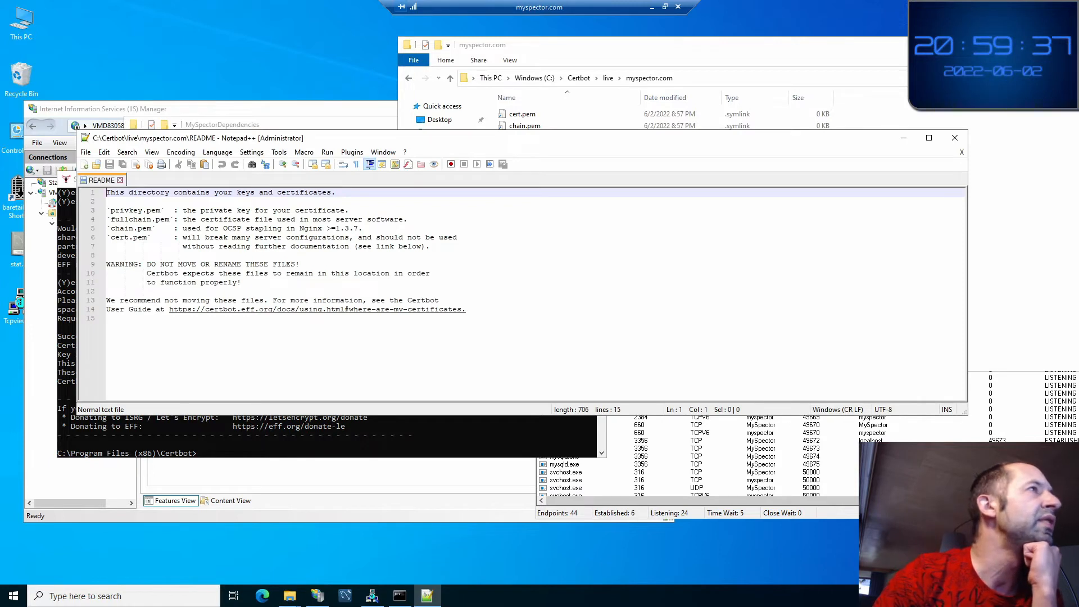
# Read the README descriptions of privkey.pem, fullchain.pem and chain.pem
pyautogui.moveTo(170, 193); pyautogui.dragTo(330, 192)
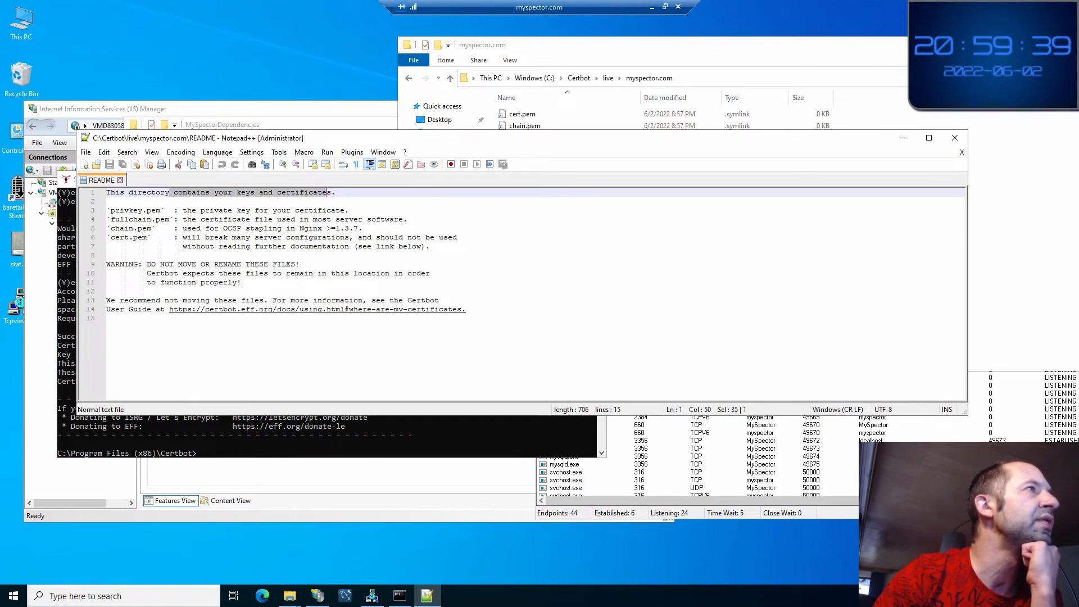
pyautogui.click(144, 210)
pyautogui.doubleClick(216, 210)
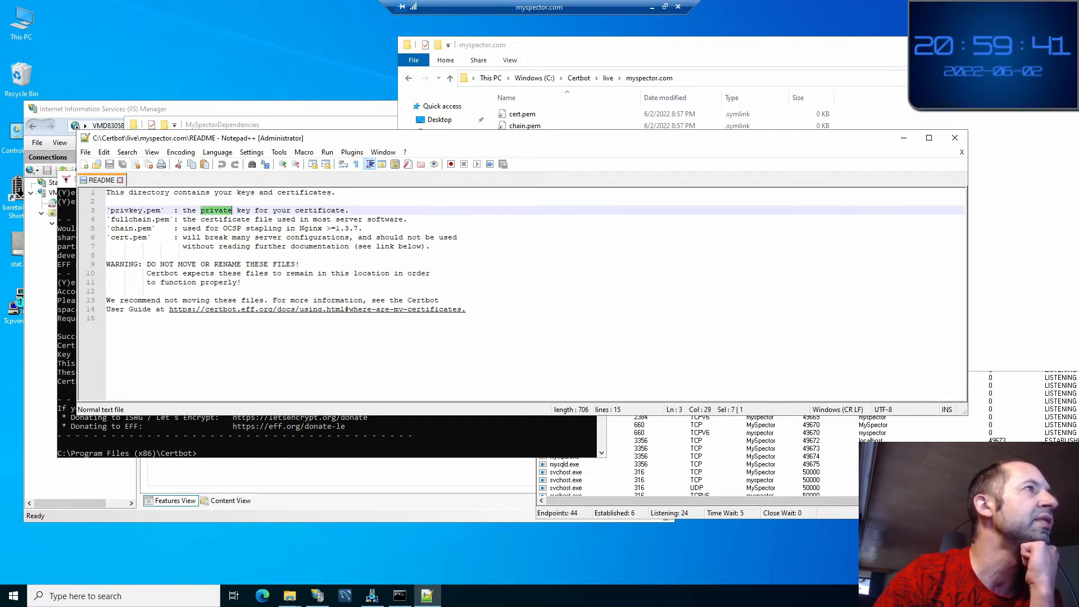
pyautogui.doubleClick(162, 219)
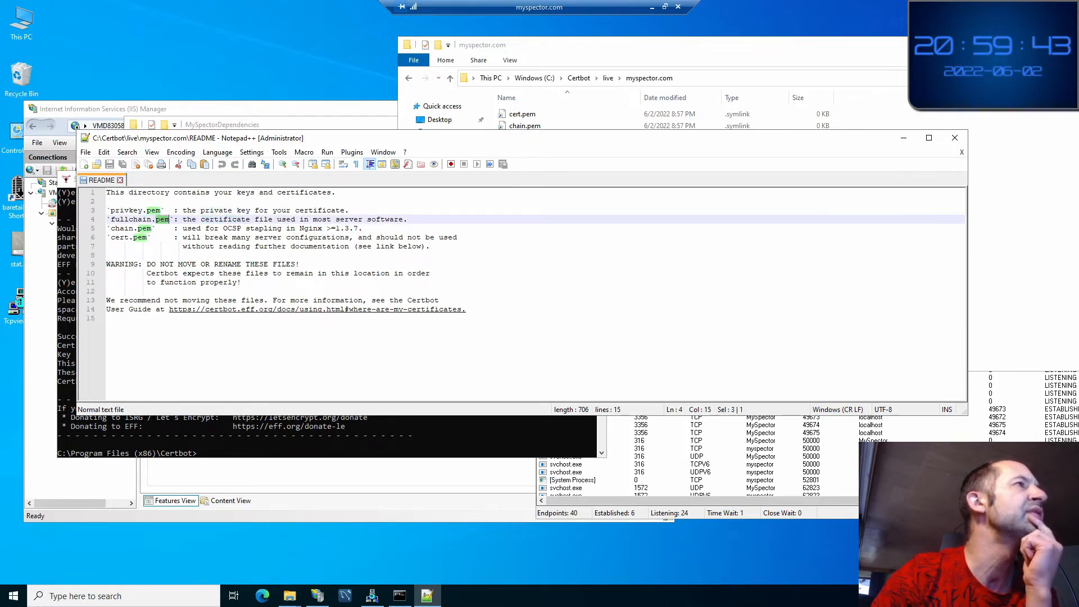
pyautogui.doubleClick(225, 219)
pyautogui.doubleClick(264, 228)
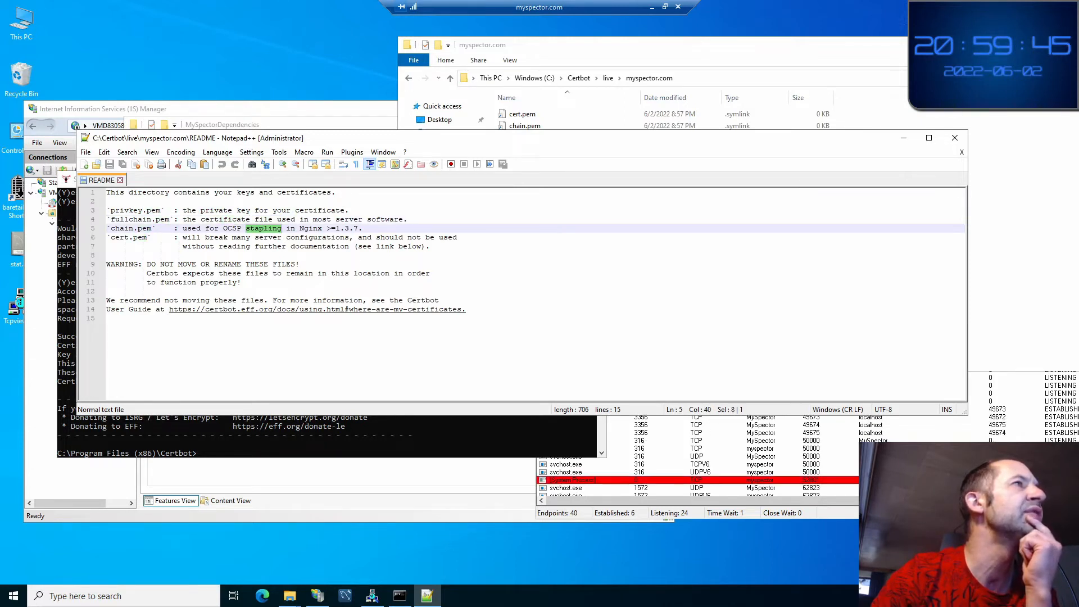
pyautogui.doubleClick(322, 219)
pyautogui.doubleClick(386, 219)
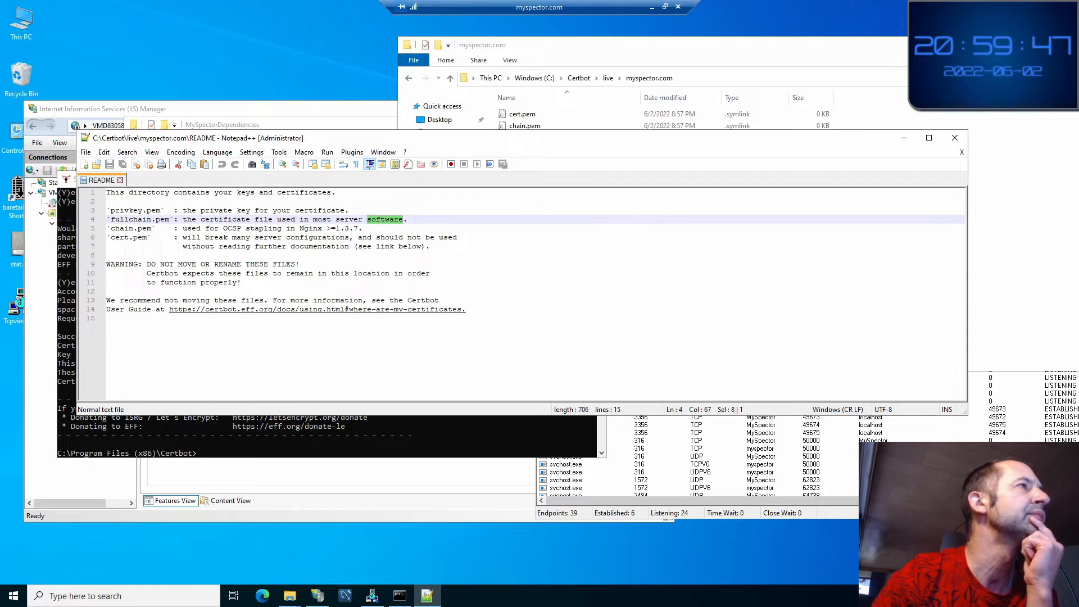
pyautogui.doubleClick(232, 228)
# Read the warning not to move or rename the files, then reposition the README window
pyautogui.click(245, 246)
pyautogui.doubleClick(188, 264)
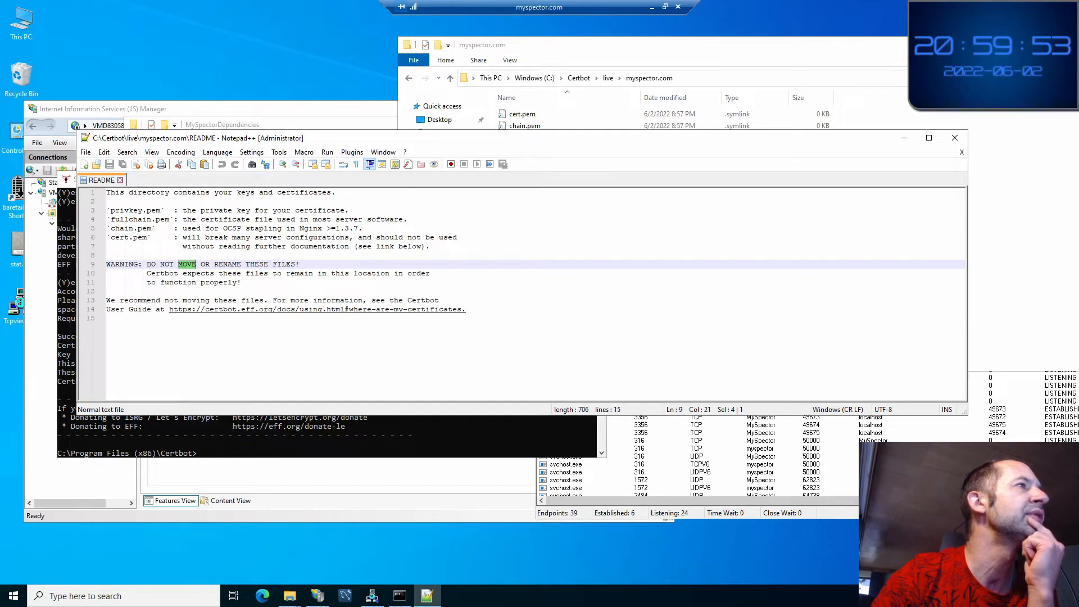
pyautogui.click(217, 274)
pyautogui.doubleClick(311, 274)
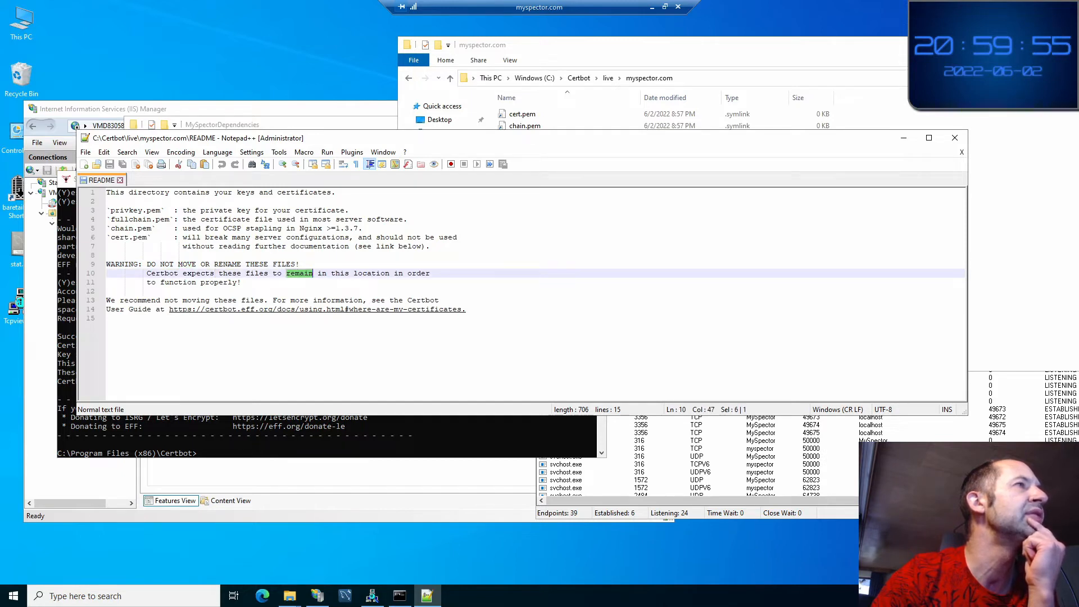
pyautogui.doubleClick(371, 274)
pyautogui.doubleClick(228, 283)
pyautogui.click(169, 301)
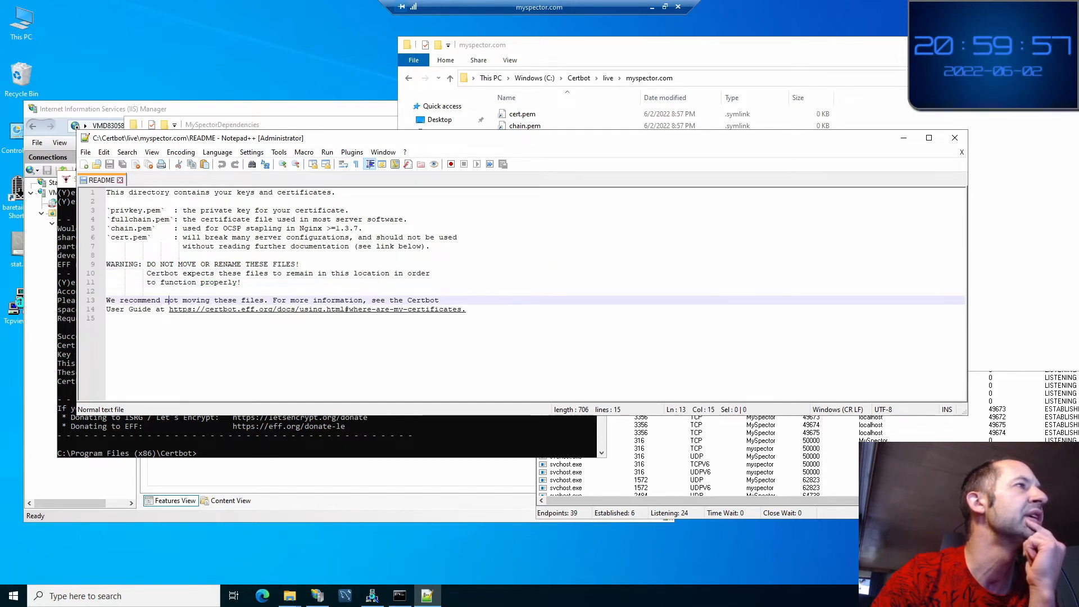
pyautogui.moveTo(546, 139); pyautogui.dragTo(825, 226)
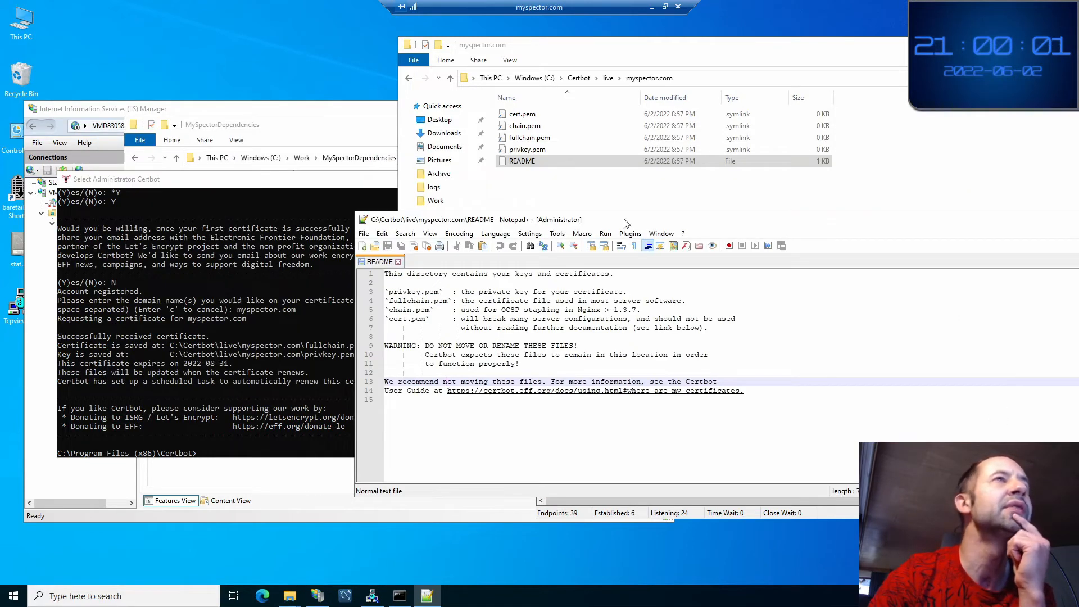
pyautogui.click(248, 181)
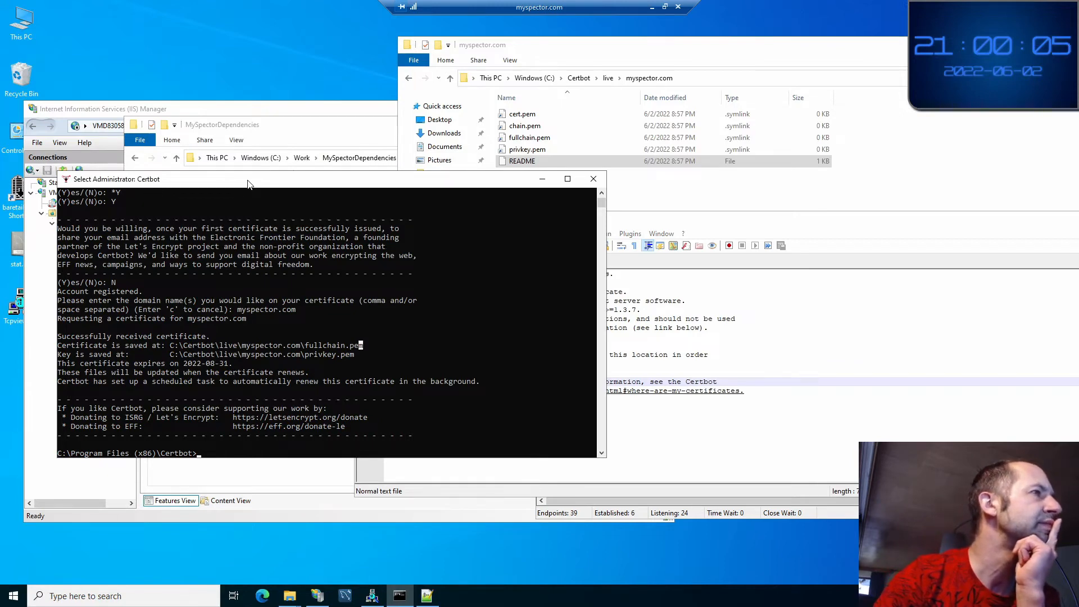
# Mark the 2022-08-31 expiry date and compare cert.pem and chain.pem in the live folder
pyautogui.click(217, 381)
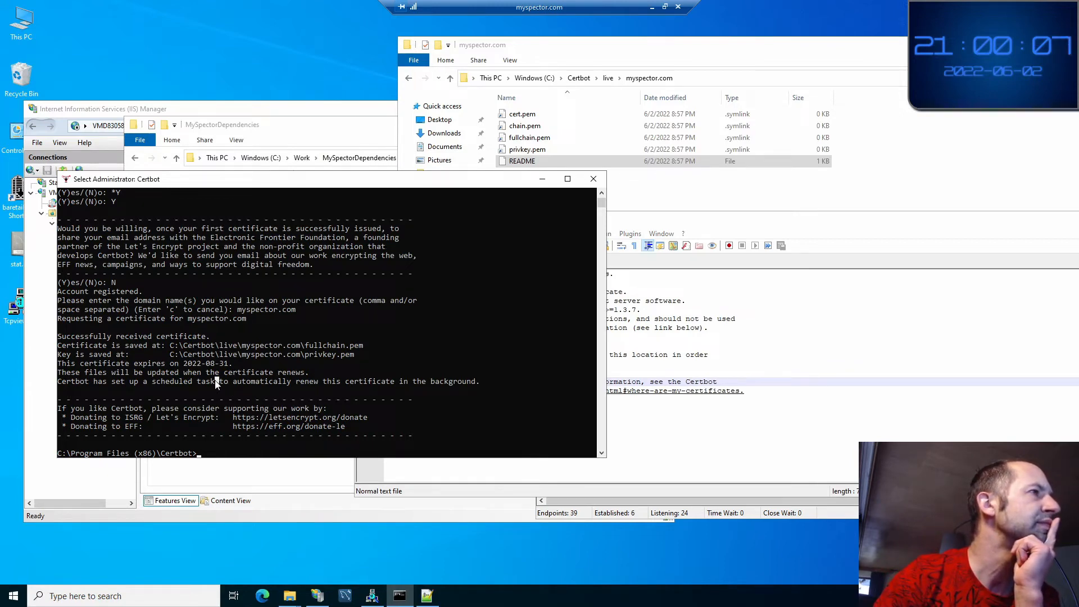
pyautogui.moveTo(102, 365); pyautogui.dragTo(229, 367)
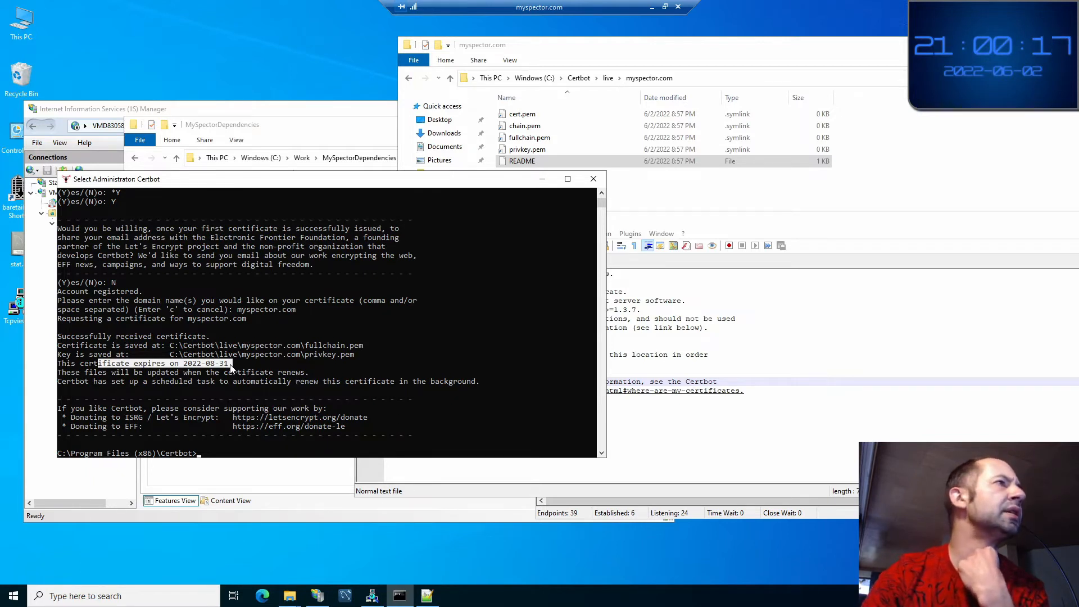
pyautogui.click(731, 204)
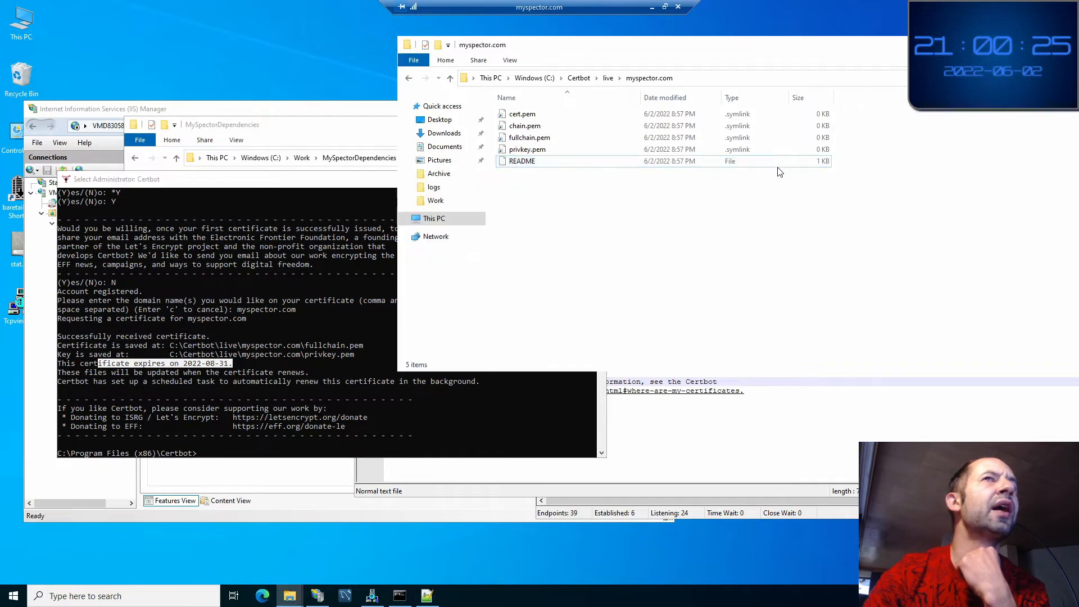
pyautogui.click(819, 114)
pyautogui.click(820, 127)
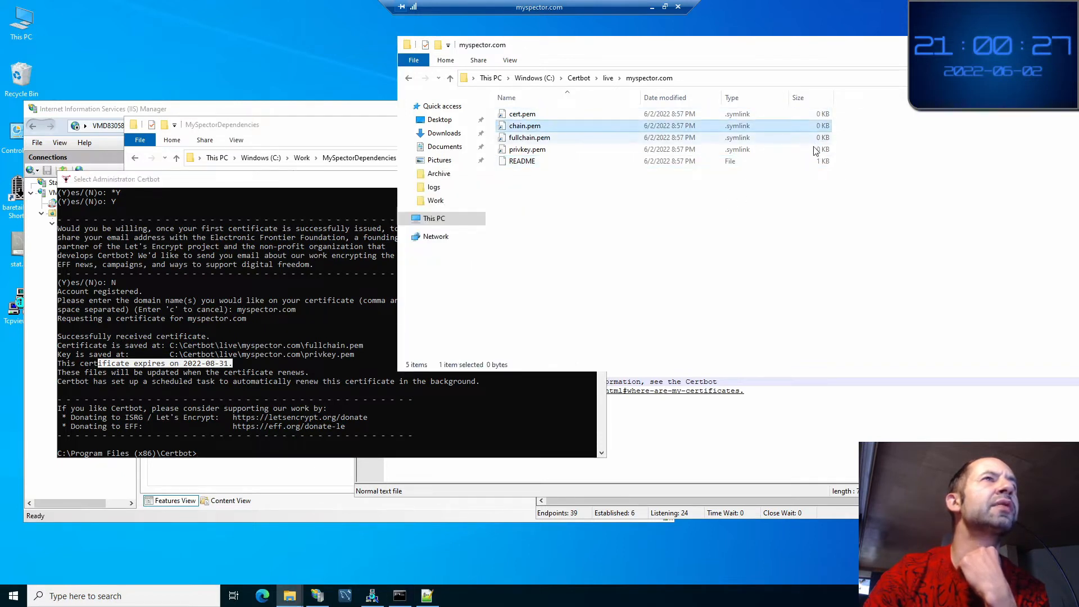
pyautogui.click(797, 198)
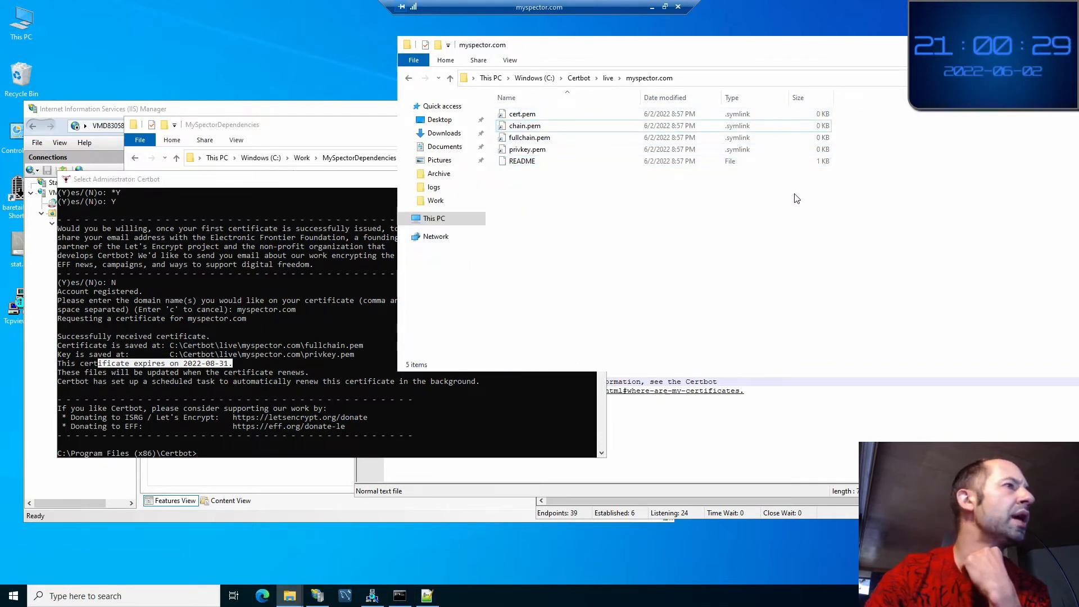
# Mark the full fullchain.pem save path in Certbot's output and return to the README
pyautogui.click(109, 344)
pyautogui.doubleClick(120, 345)
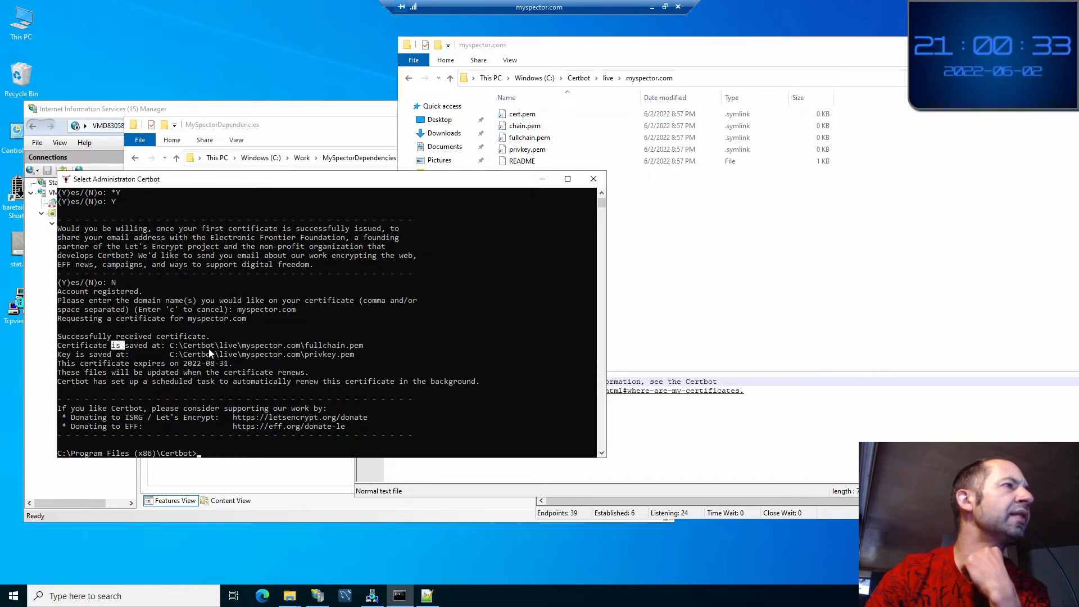
pyautogui.doubleClick(317, 346)
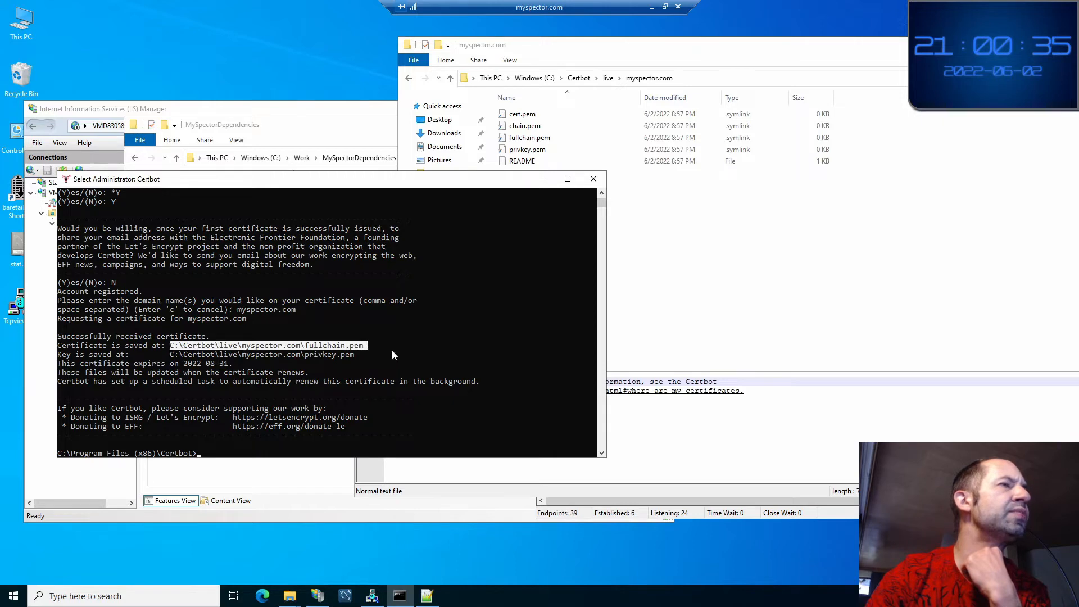
pyautogui.hotkey('alt', 'Tab')
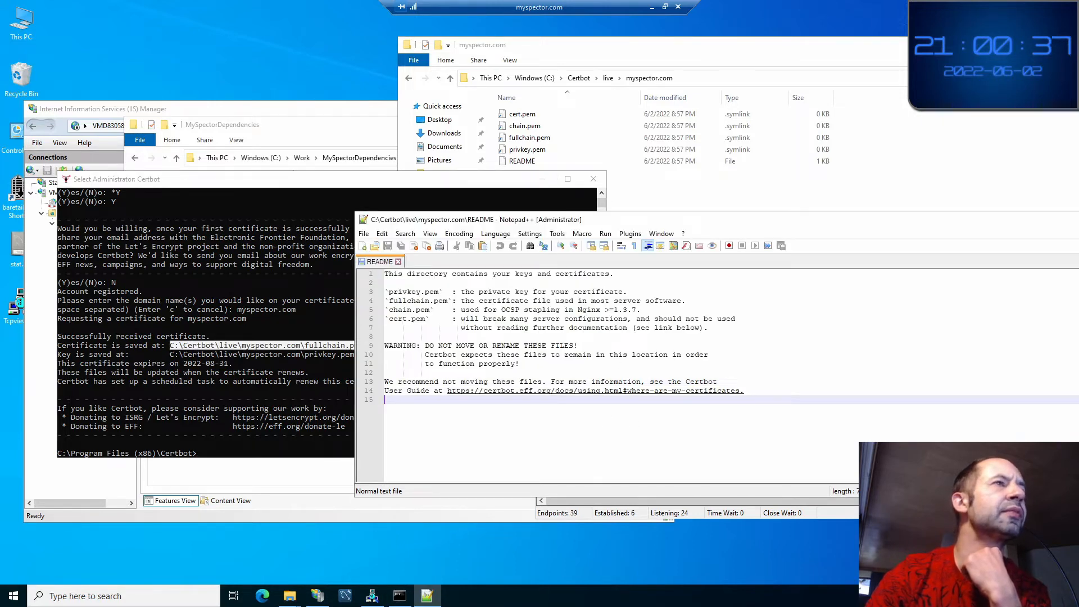
# Read the README's line 4 description of fullchain as the server certificate
pyautogui.doubleClick(404, 302)
pyautogui.doubleClick(503, 302)
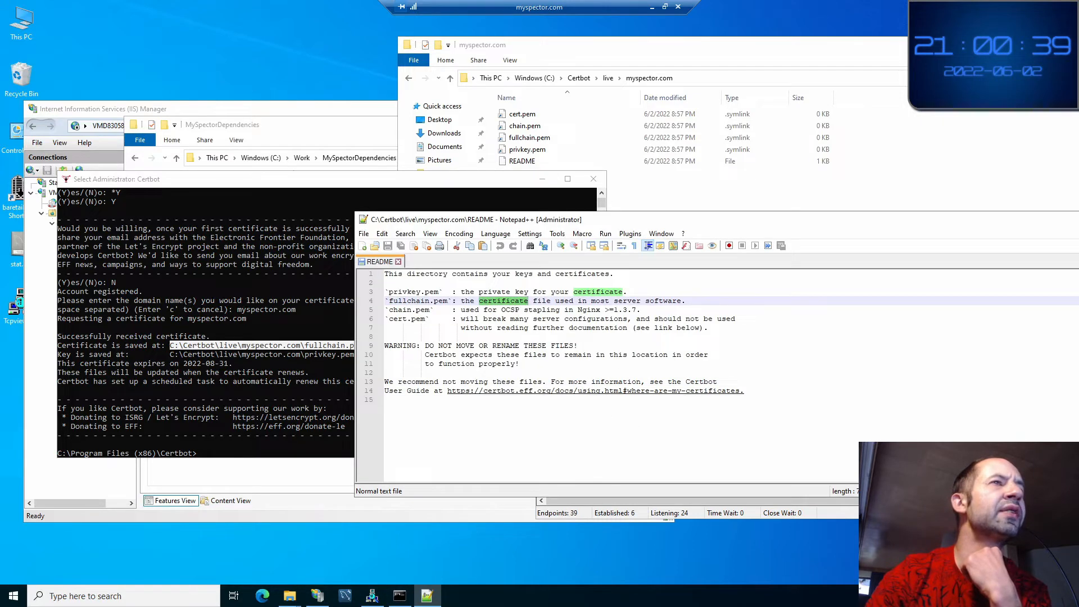
pyautogui.click(555, 301)
pyautogui.doubleClick(626, 301)
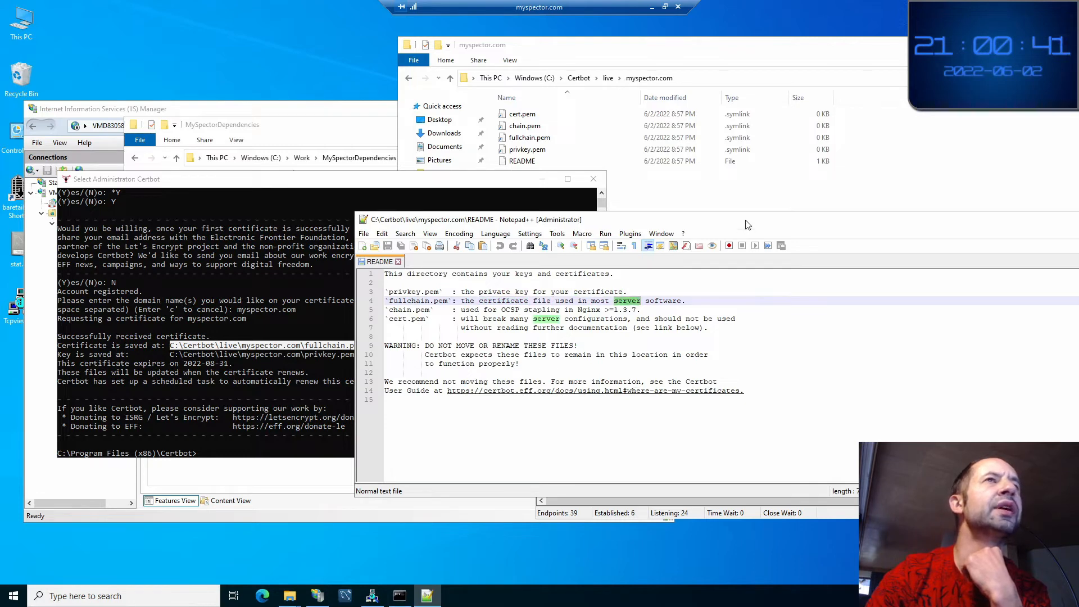
# Open fullchain.pem with Notepad++ as the default .pem app, view it, then close it
pyautogui.click(535, 142)
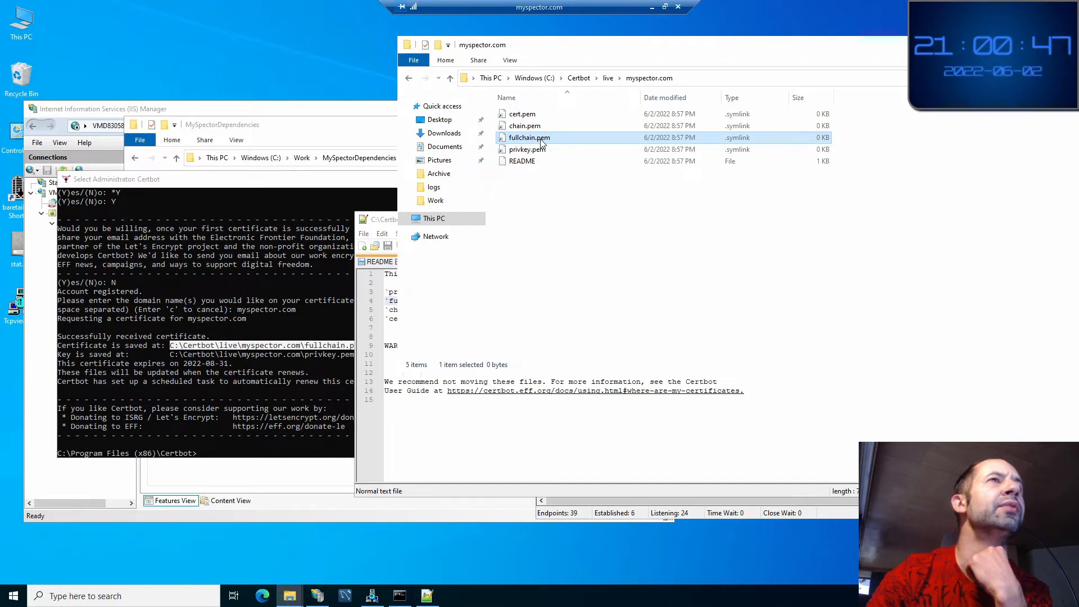
pyautogui.doubleClick(541, 142)
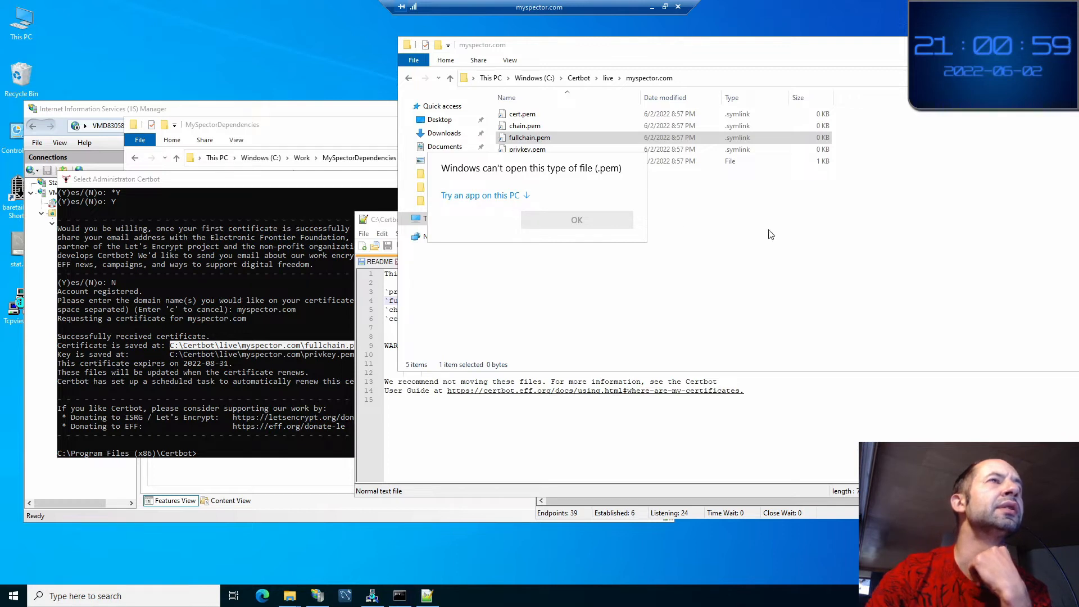
pyautogui.click(497, 196)
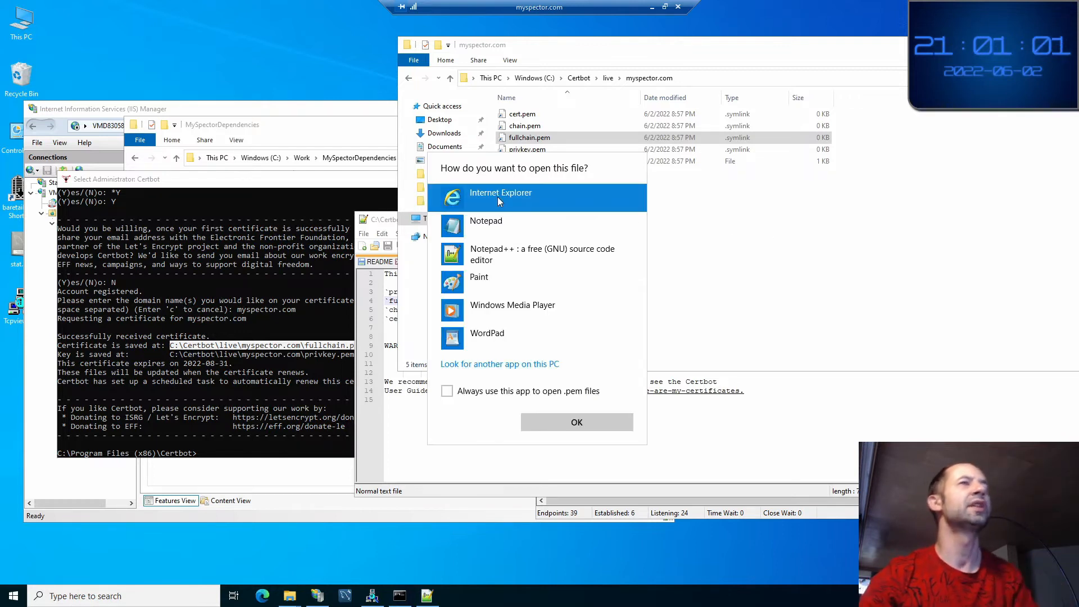
pyautogui.click(534, 252)
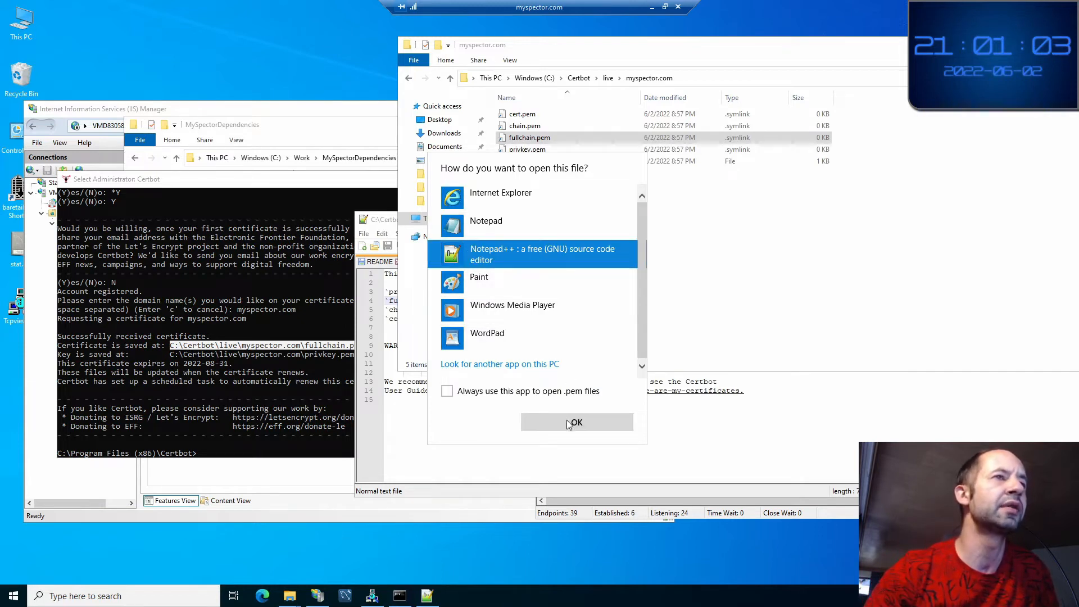
pyautogui.click(487, 395)
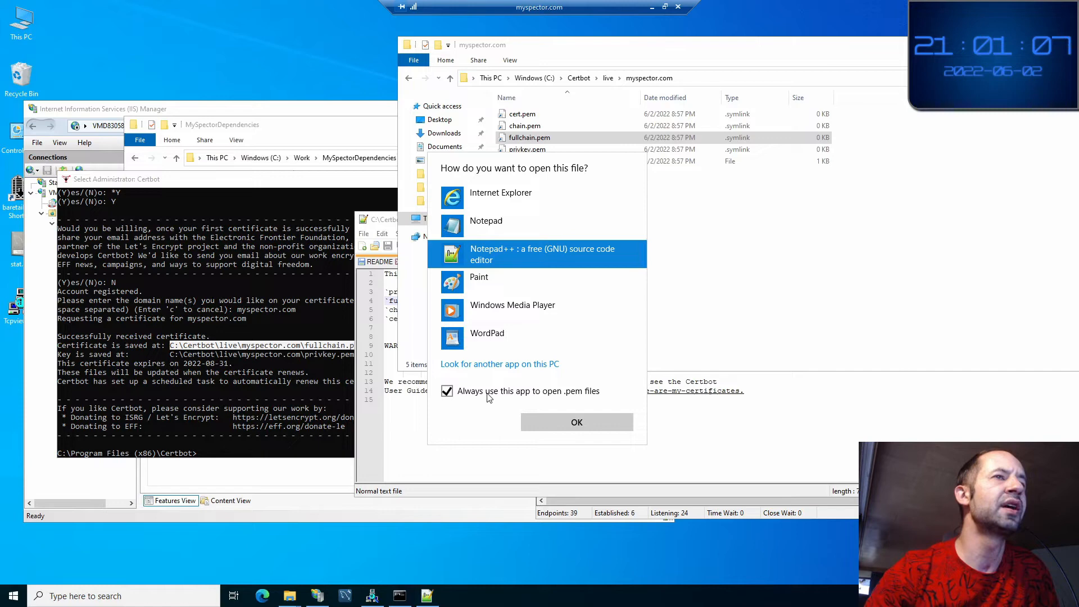
pyautogui.click(576, 424)
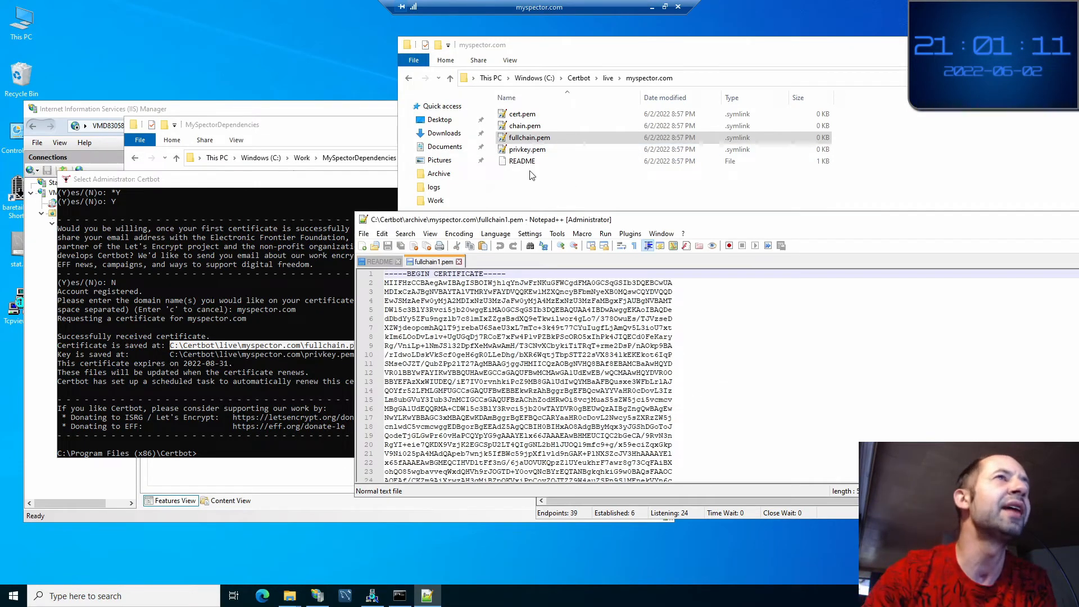
pyautogui.click(459, 262)
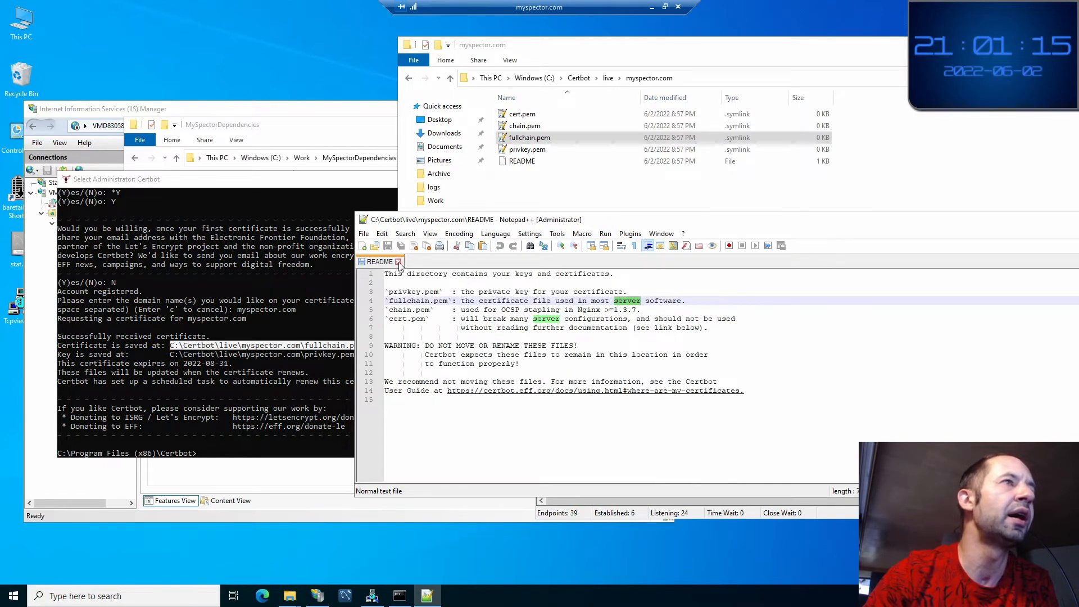
pyautogui.click(533, 138)
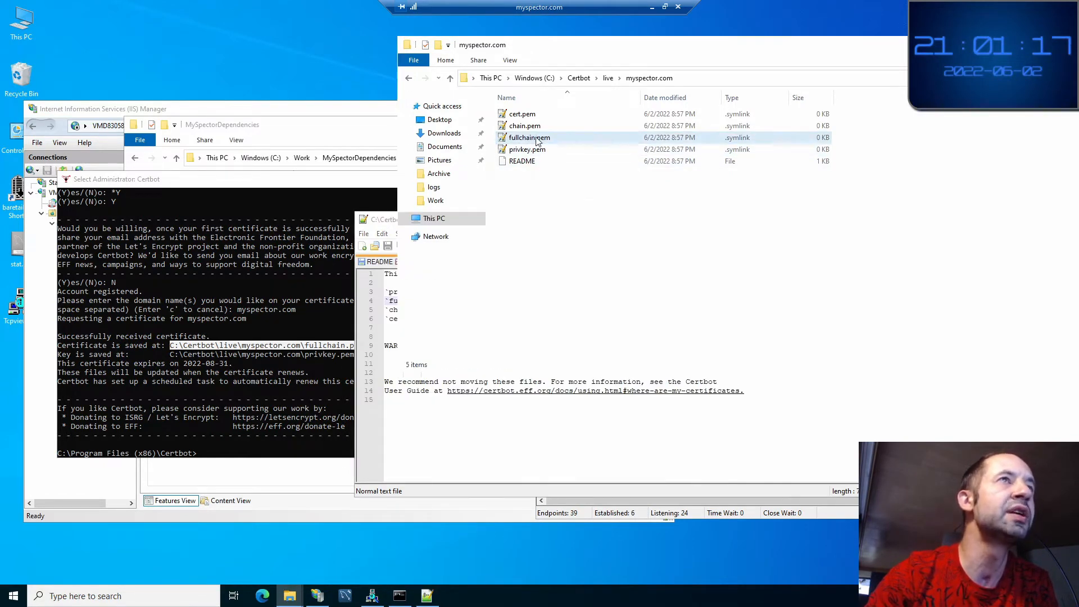
# Open the Properties of the live fullchain.pem symlink and check its Target path
pyautogui.rightClick(536, 137)
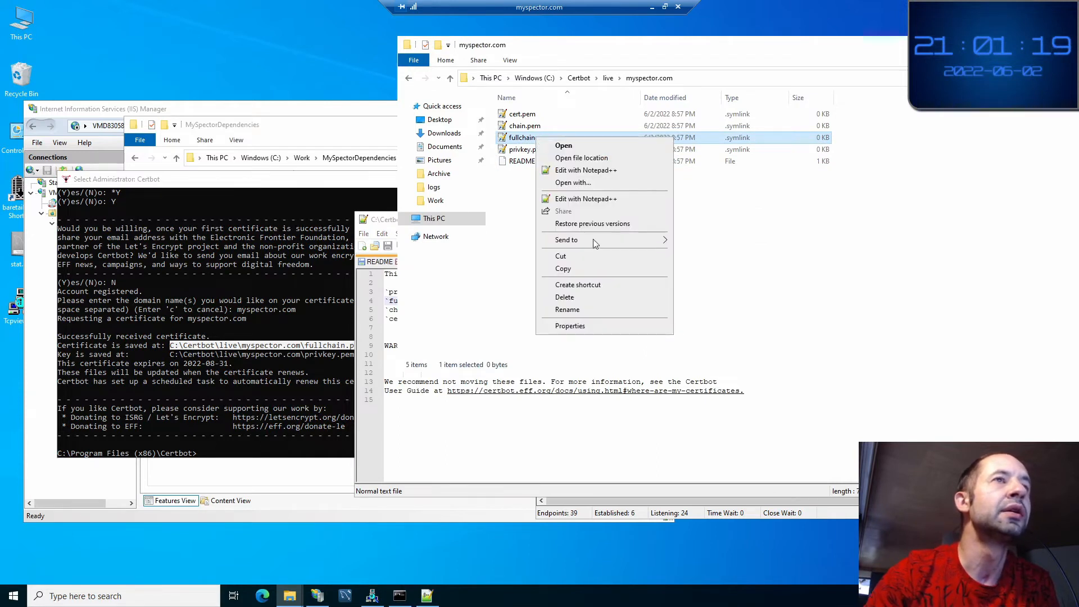
pyautogui.click(594, 331)
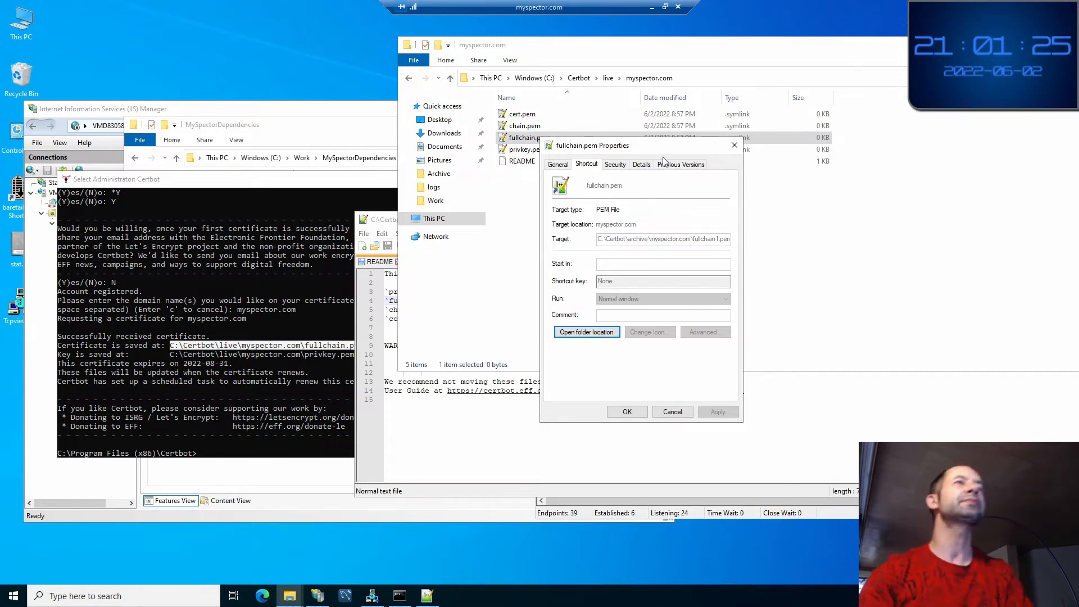
pyautogui.moveTo(661, 150); pyautogui.dragTo(281, 82)
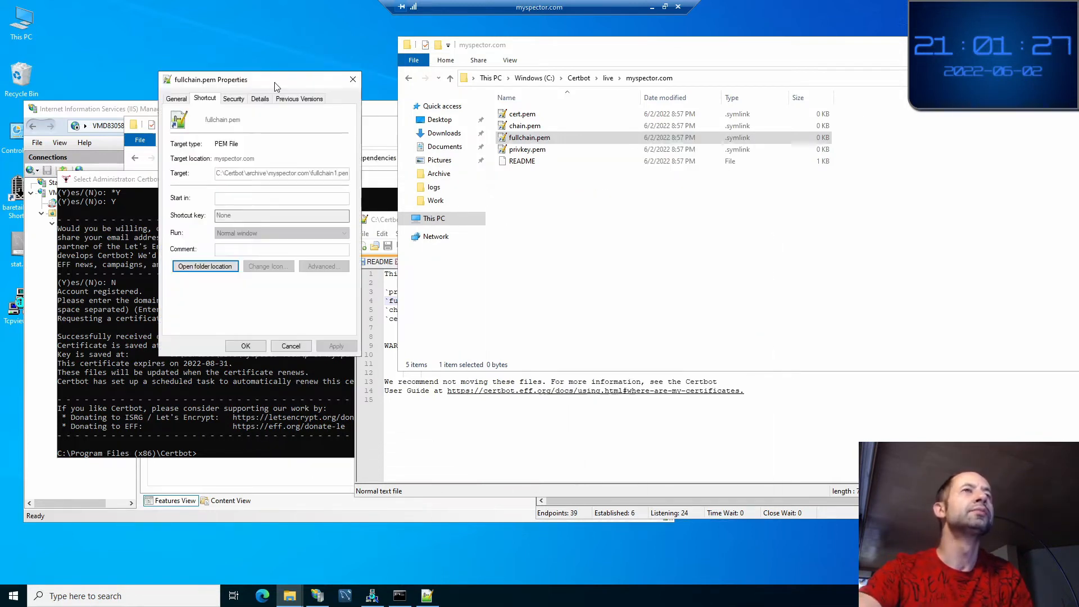
pyautogui.click(608, 79)
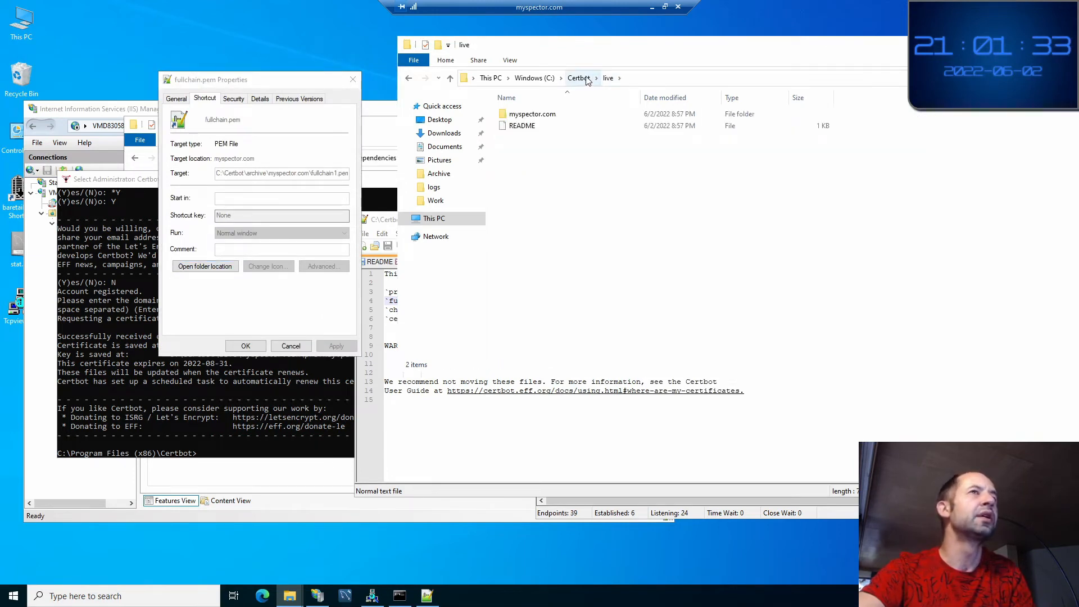
pyautogui.doubleClick(540, 114)
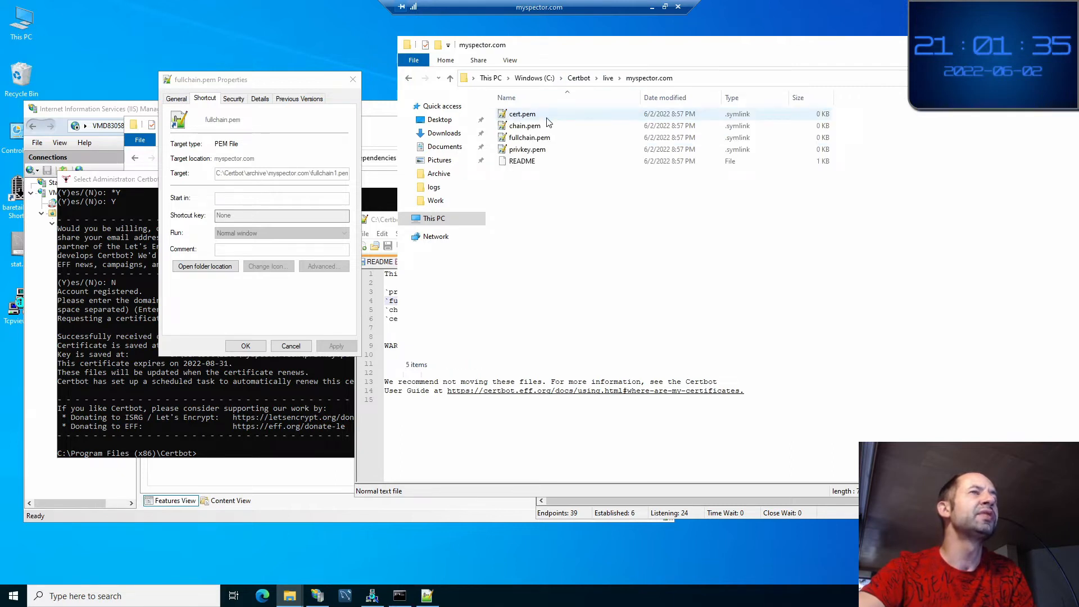
pyautogui.click(608, 79)
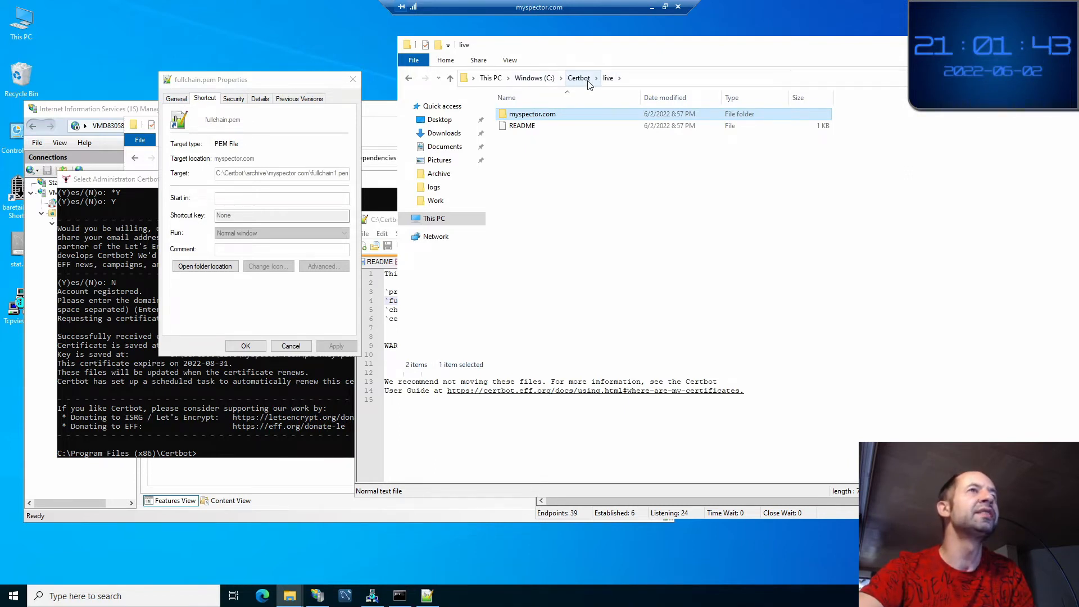
# Browse to Certbot\archive\myspector.com to confirm fullchain1.pem exists, then cancel the Properties dialog
pyautogui.click(584, 82)
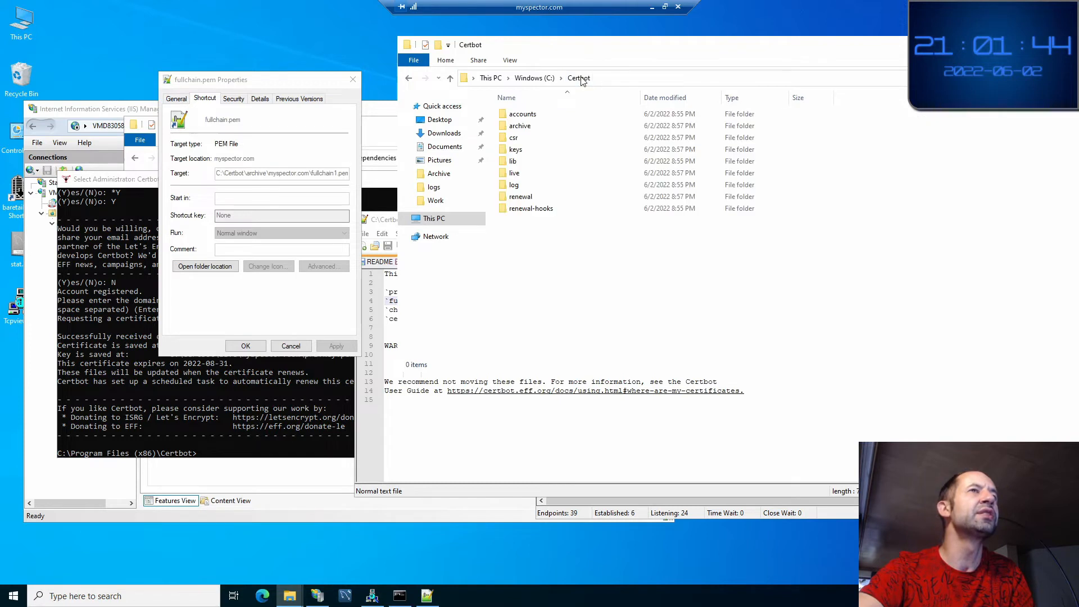
pyautogui.doubleClick(531, 126)
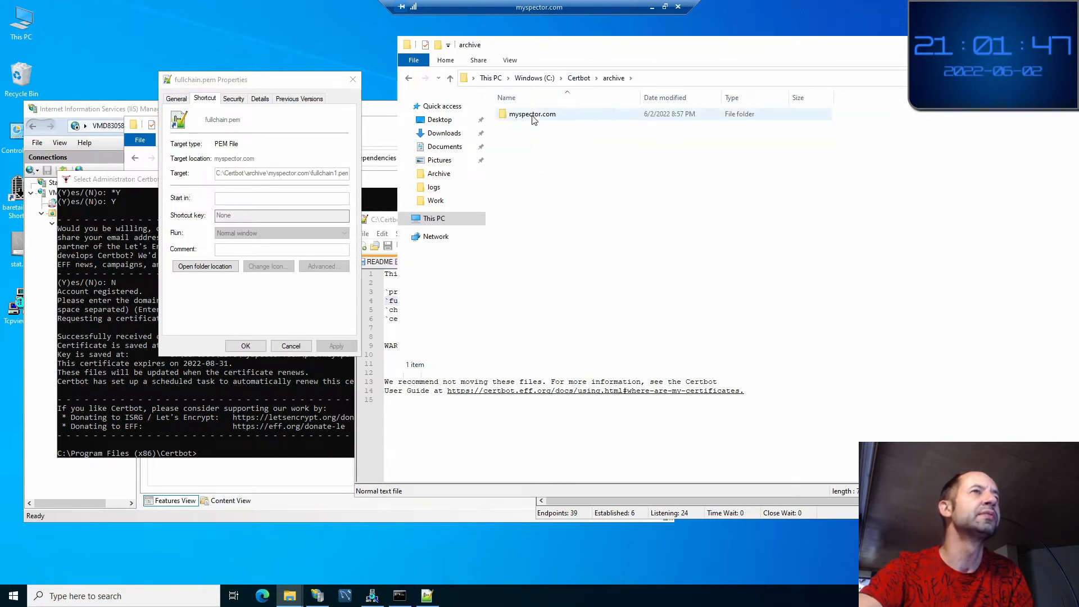
pyautogui.doubleClick(532, 114)
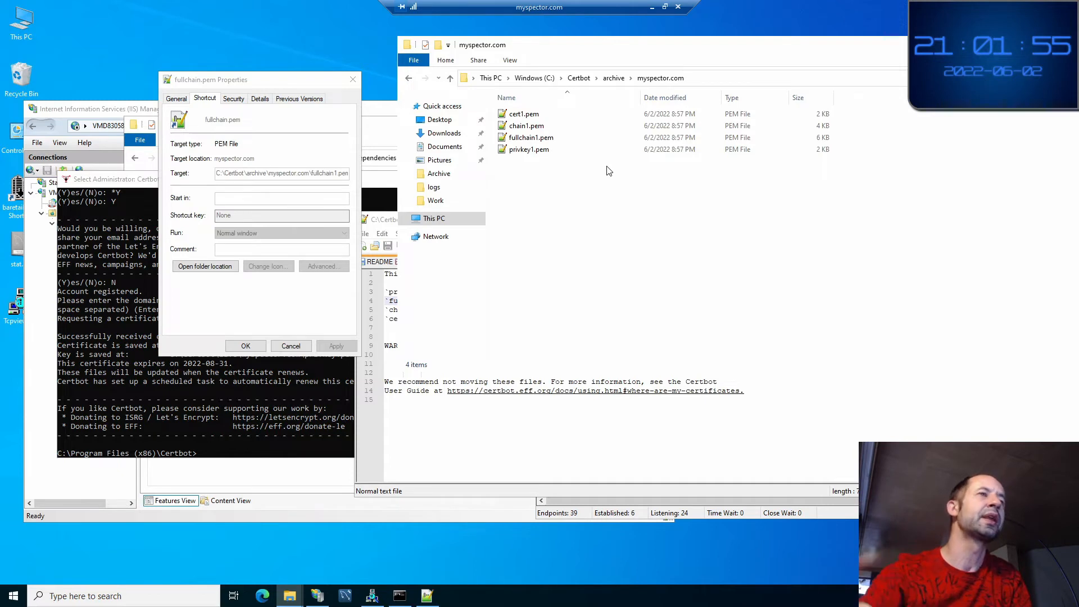
pyautogui.click(284, 347)
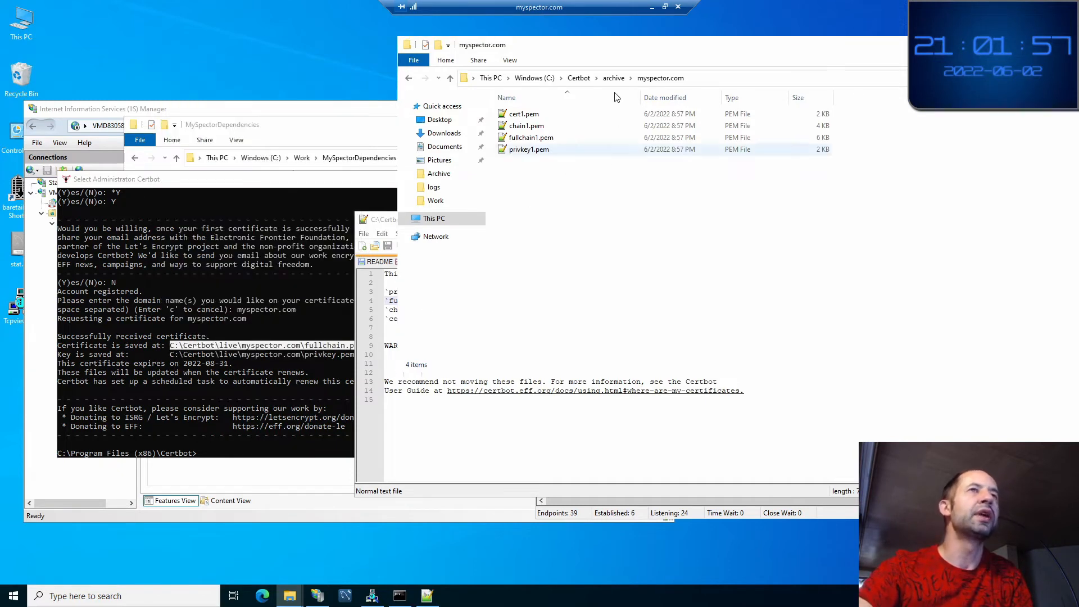
# Go back up to the Certbot folder and reopen the live folder
pyautogui.click(613, 79)
pyautogui.click(584, 81)
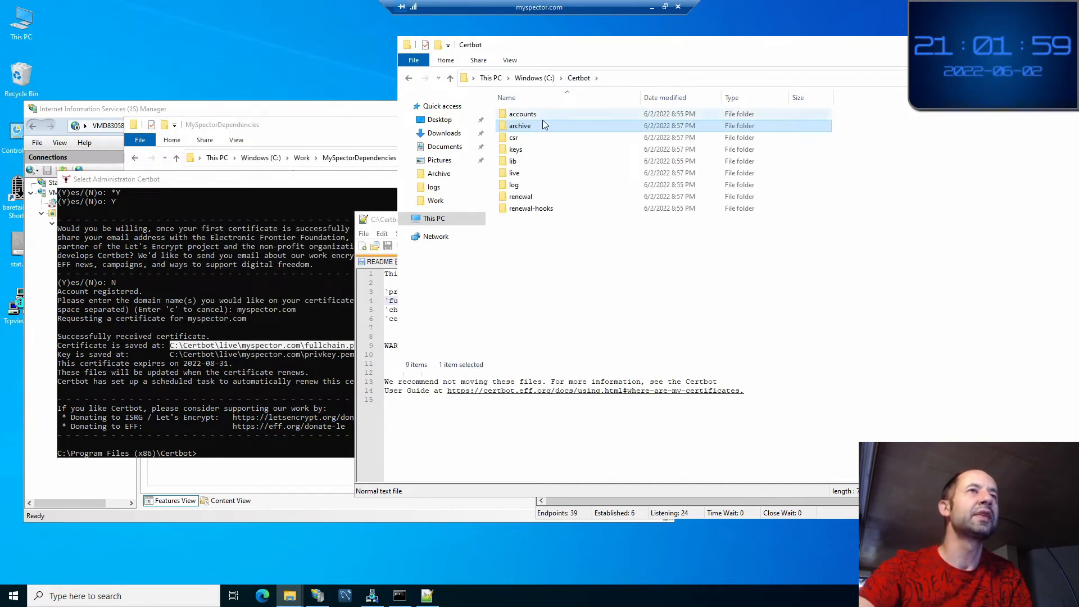
pyautogui.click(579, 79)
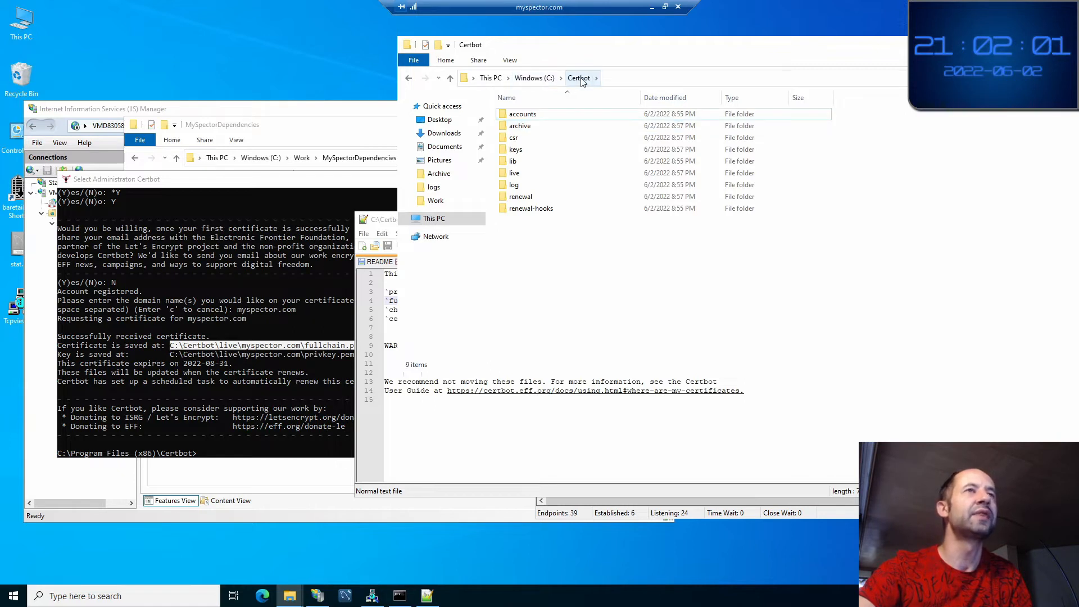
pyautogui.doubleClick(530, 173)
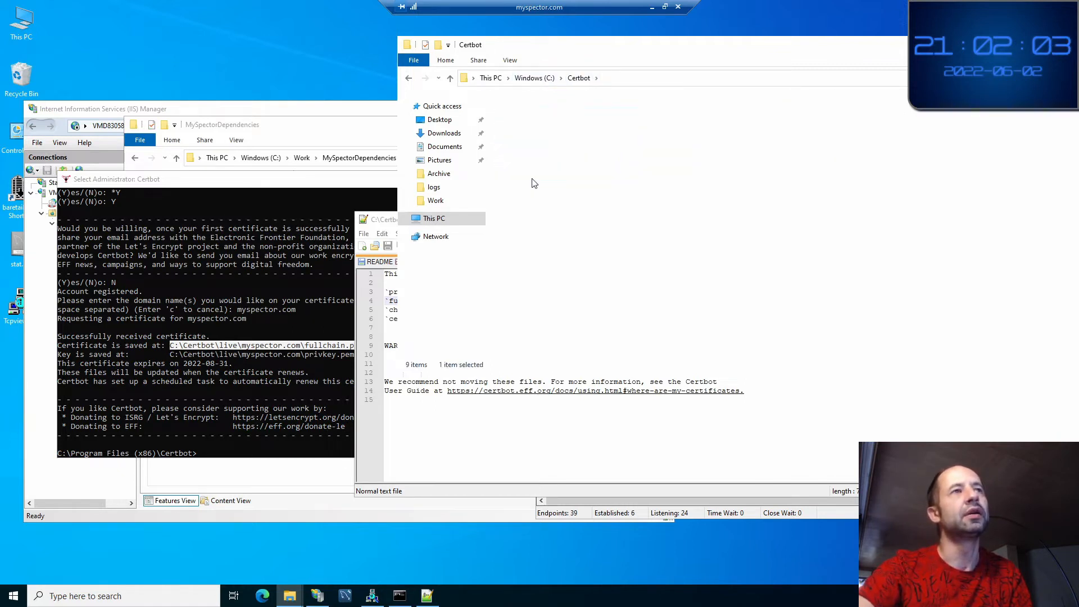
# Open live\myspector.com and read the fullchain.pem description in the README
pyautogui.click(523, 116)
pyautogui.doubleClick(524, 115)
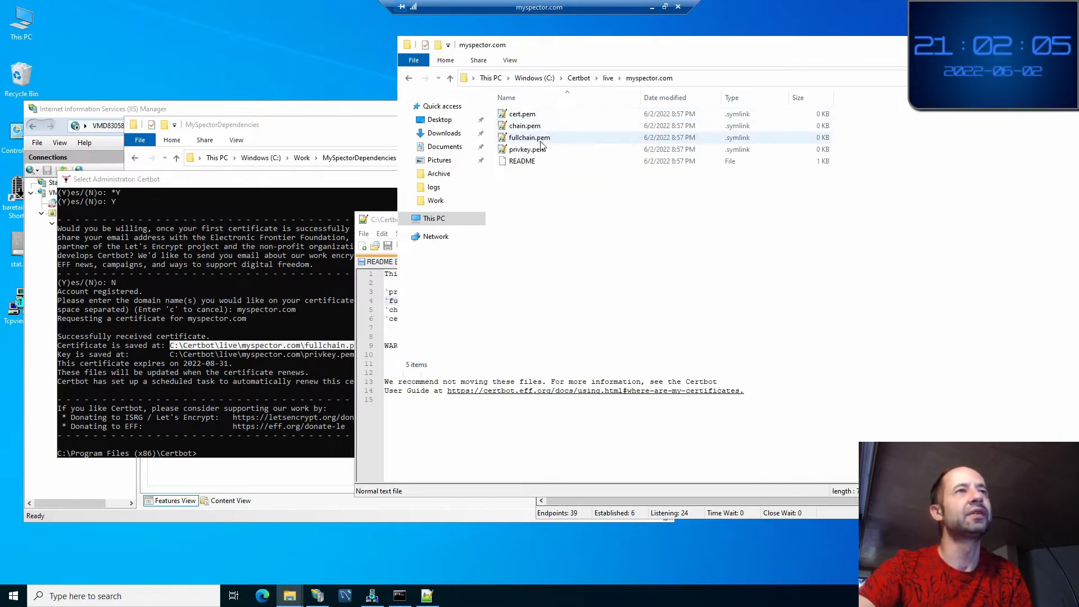
pyautogui.click(538, 115)
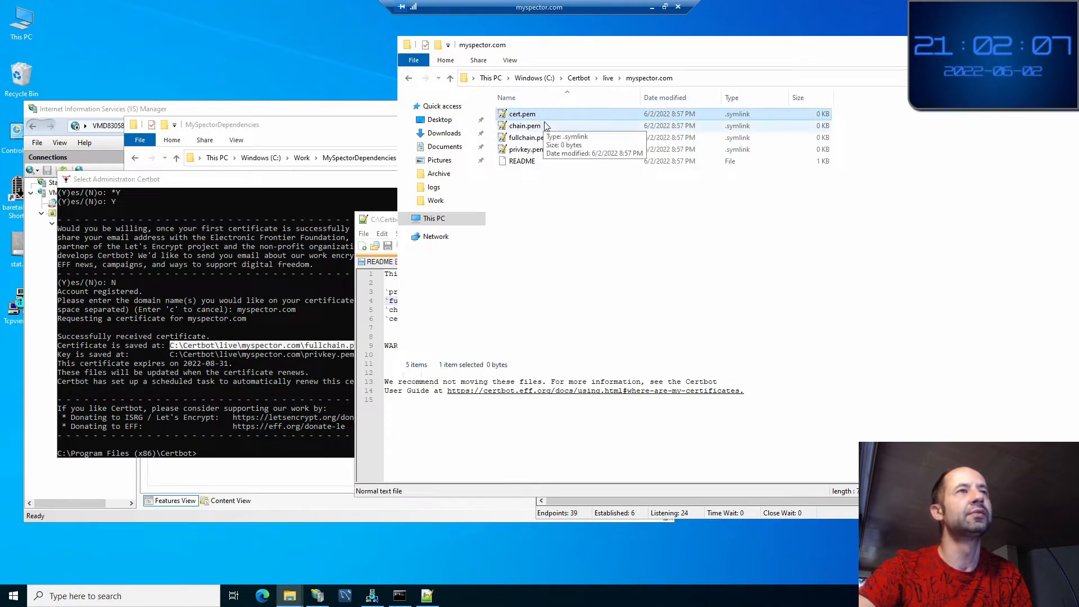
pyautogui.click(675, 430)
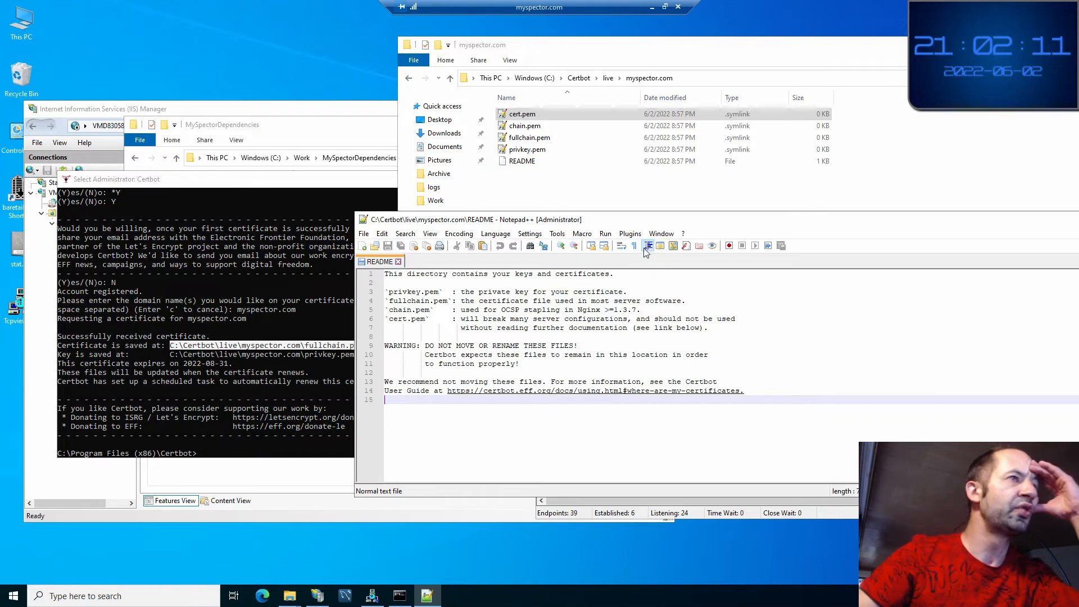
pyautogui.doubleClick(542, 301)
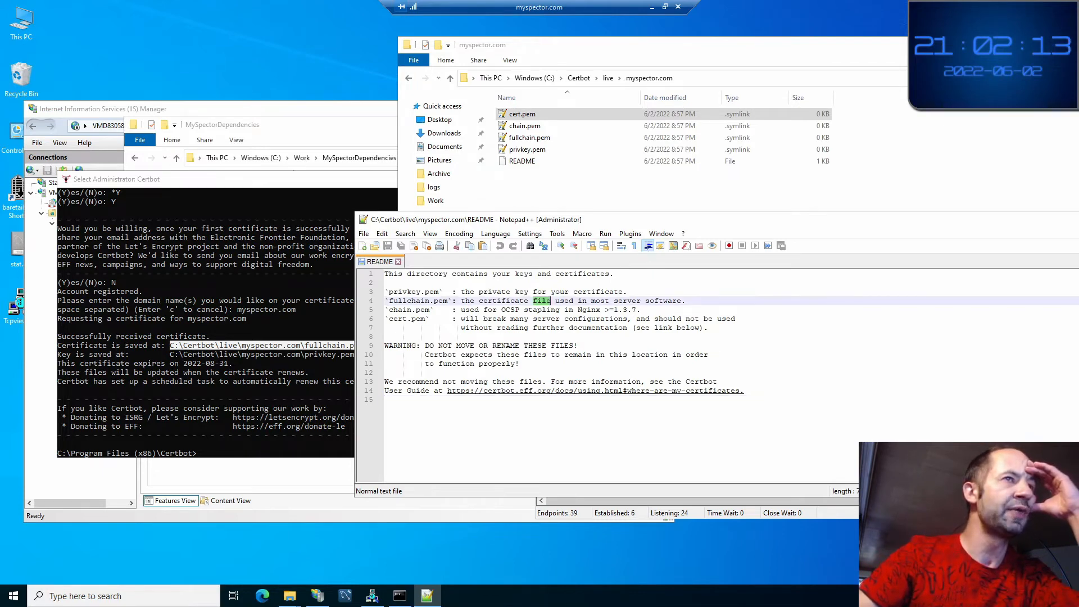
pyautogui.click(594, 196)
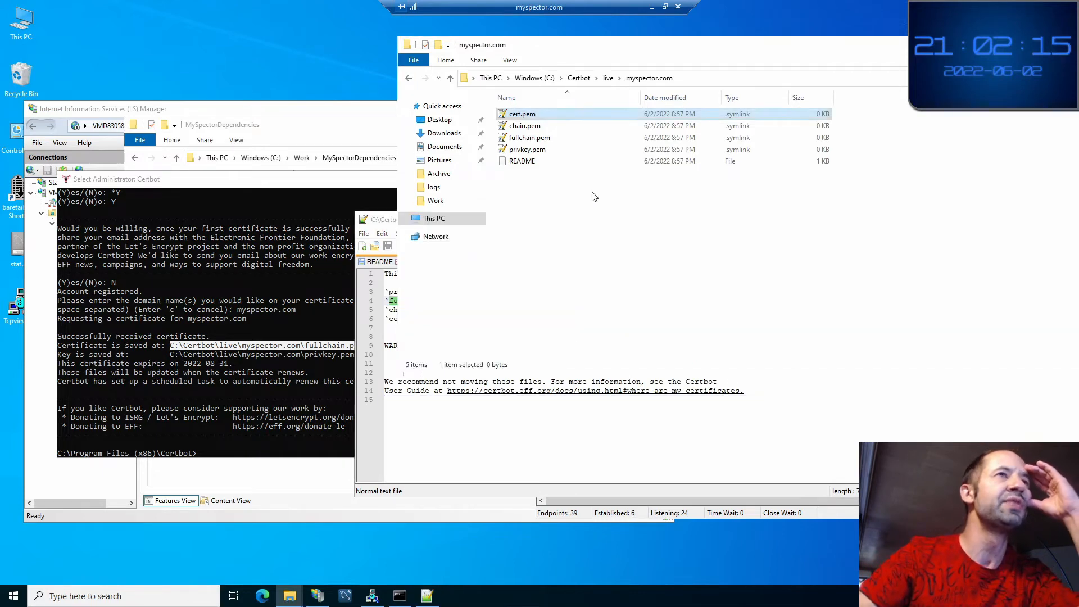
# Inspect the fullchain.pem and privkey.pem symlinks in the live folder
pyautogui.click(541, 139)
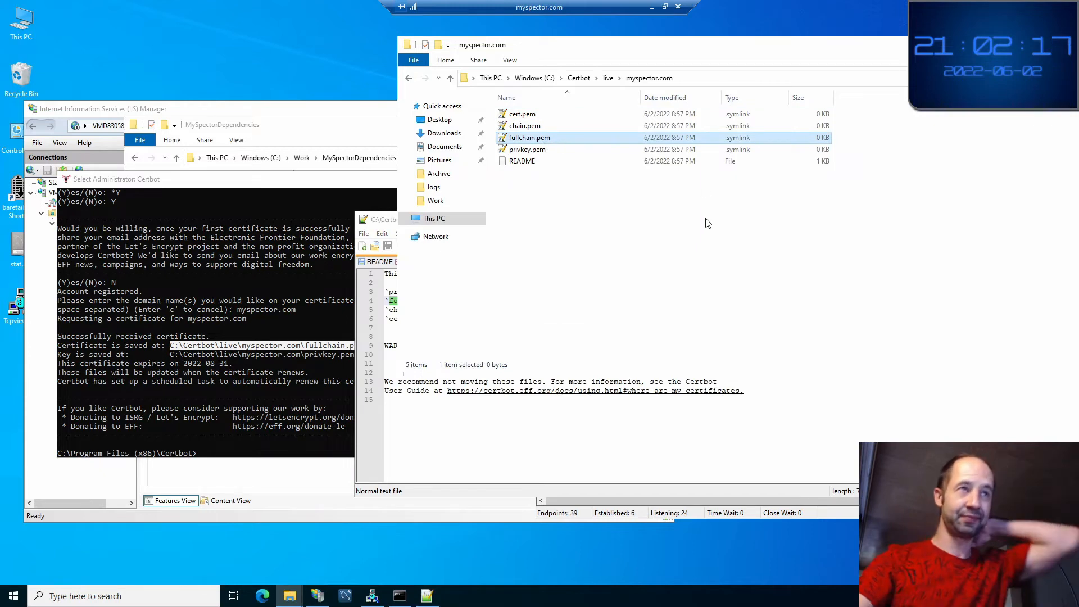
pyautogui.click(527, 150)
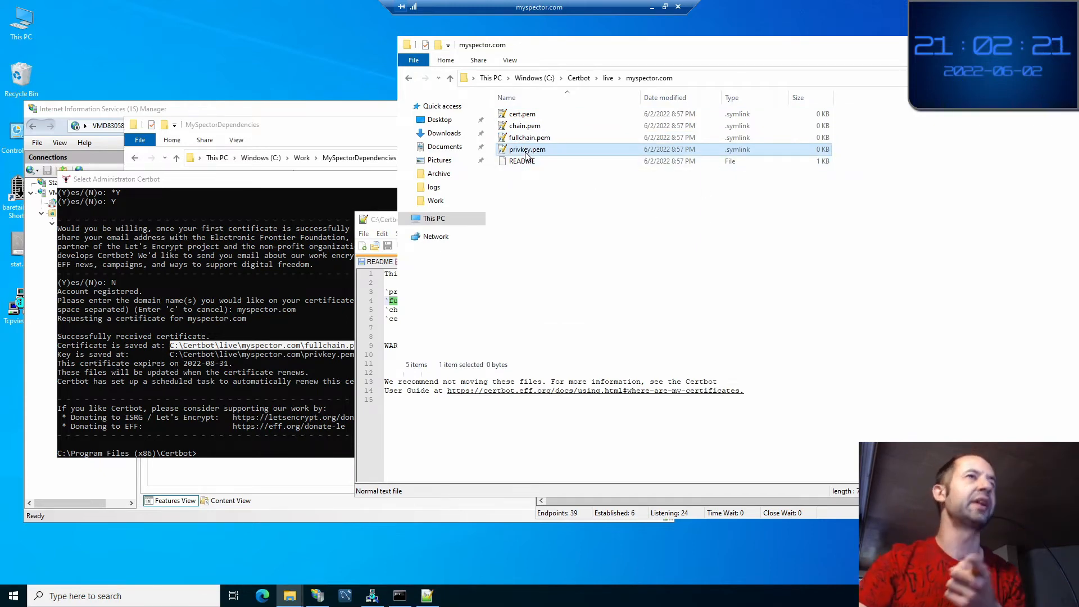
pyautogui.click(537, 139)
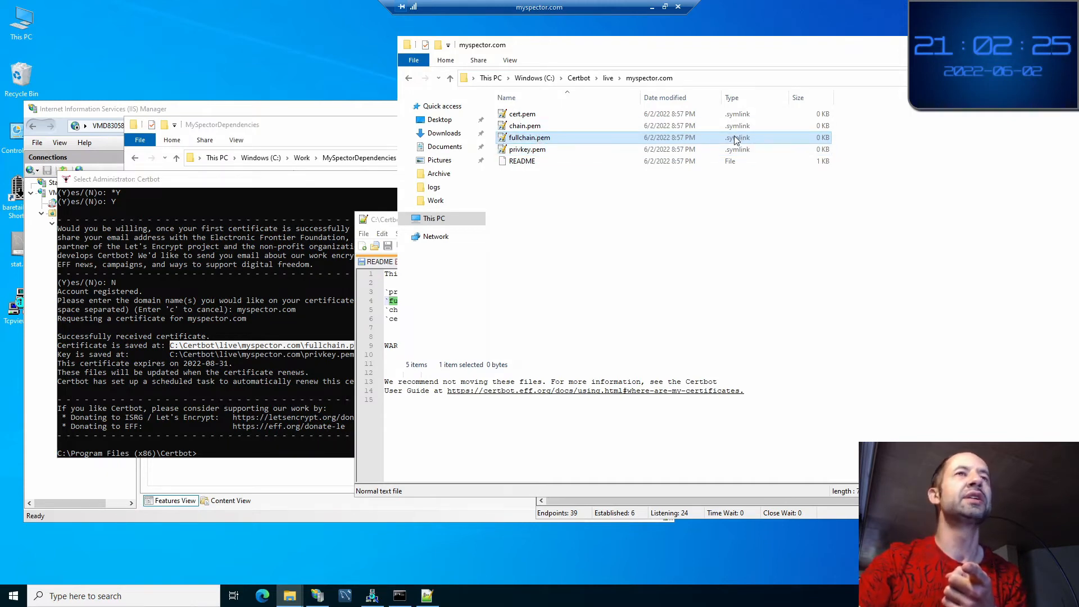
pyautogui.click(555, 201)
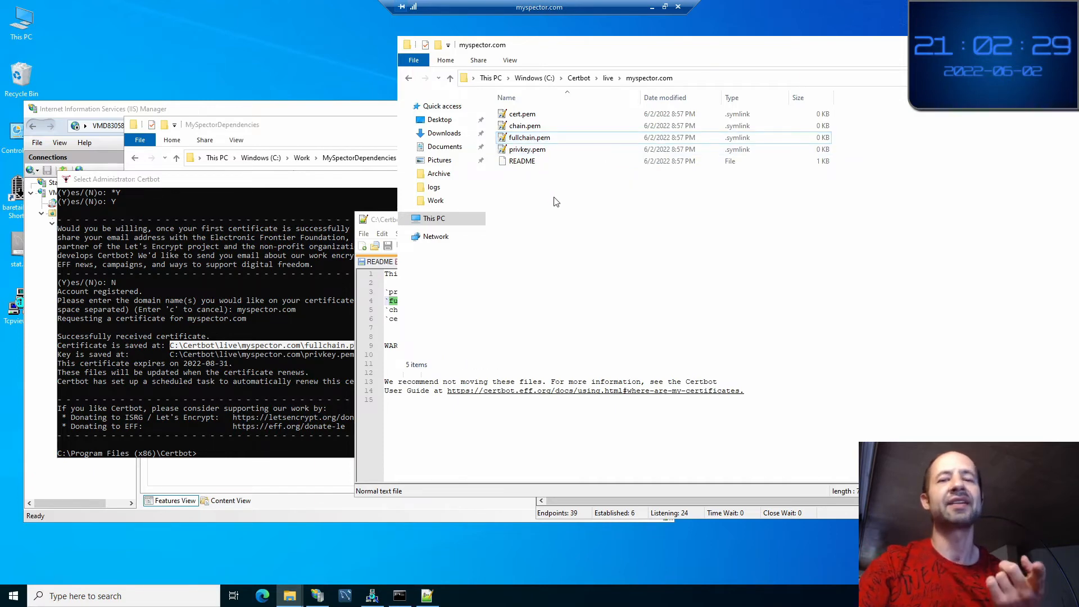
pyautogui.click(663, 138)
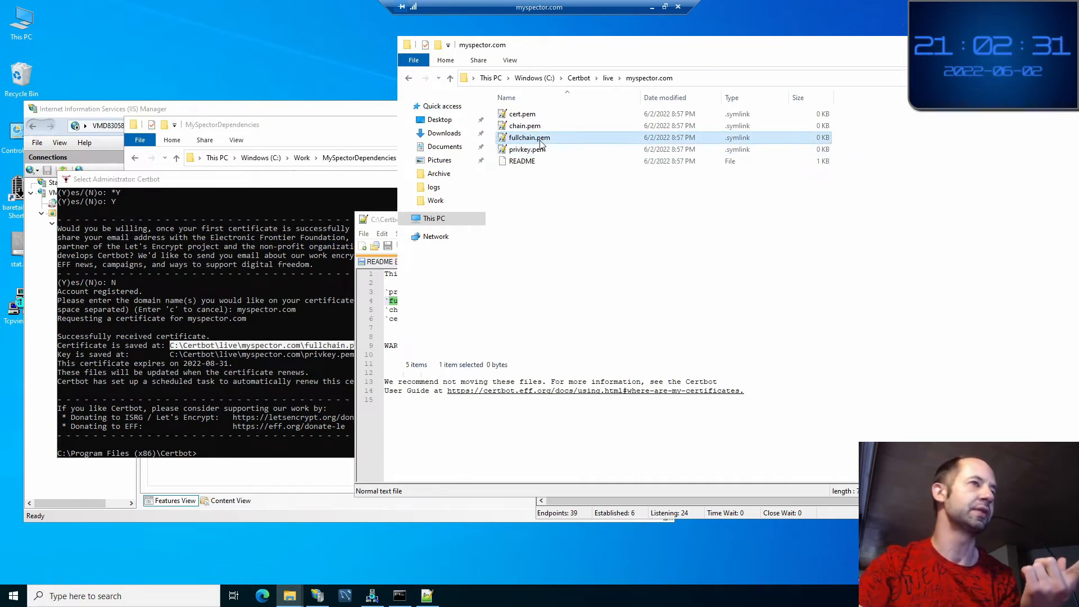
pyautogui.click(658, 231)
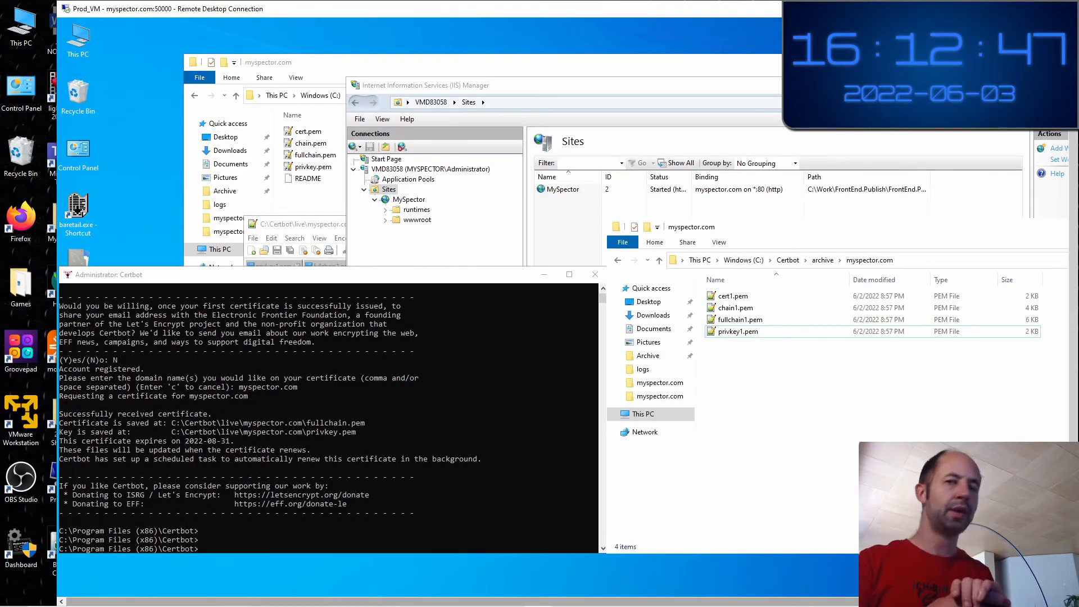
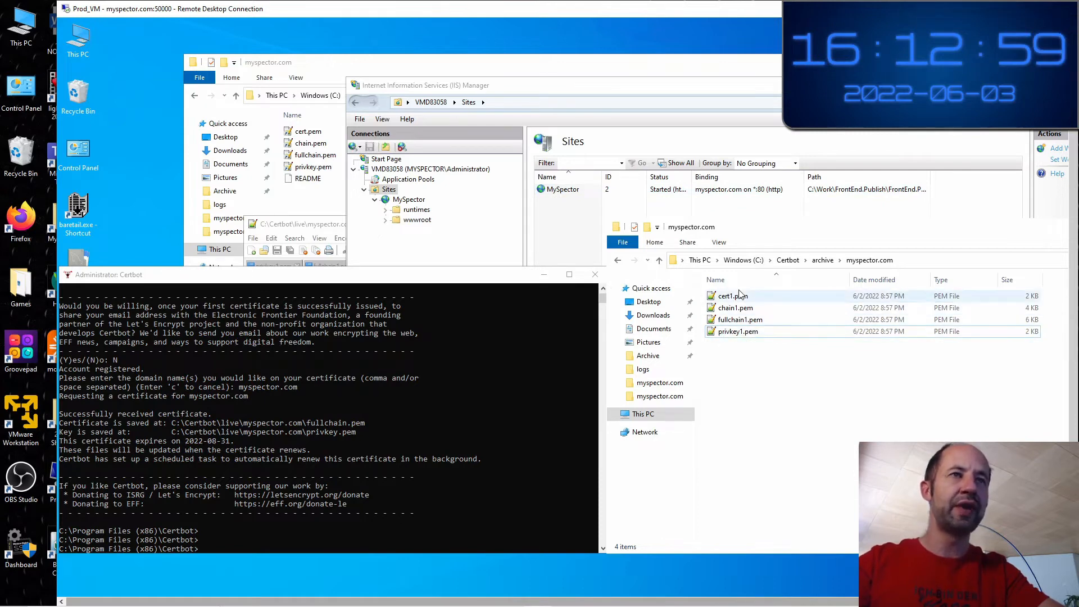
# Leave the Certbot certificate files and bring IIS Manager's Sites list with MySpector to the front
pyautogui.click(345, 283)
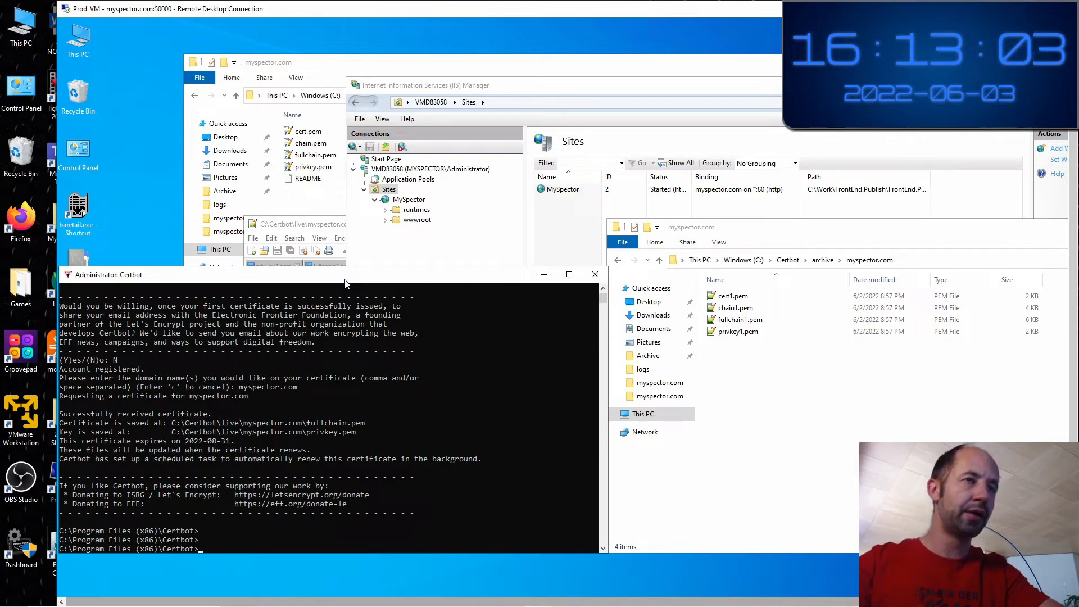
pyautogui.click(750, 410)
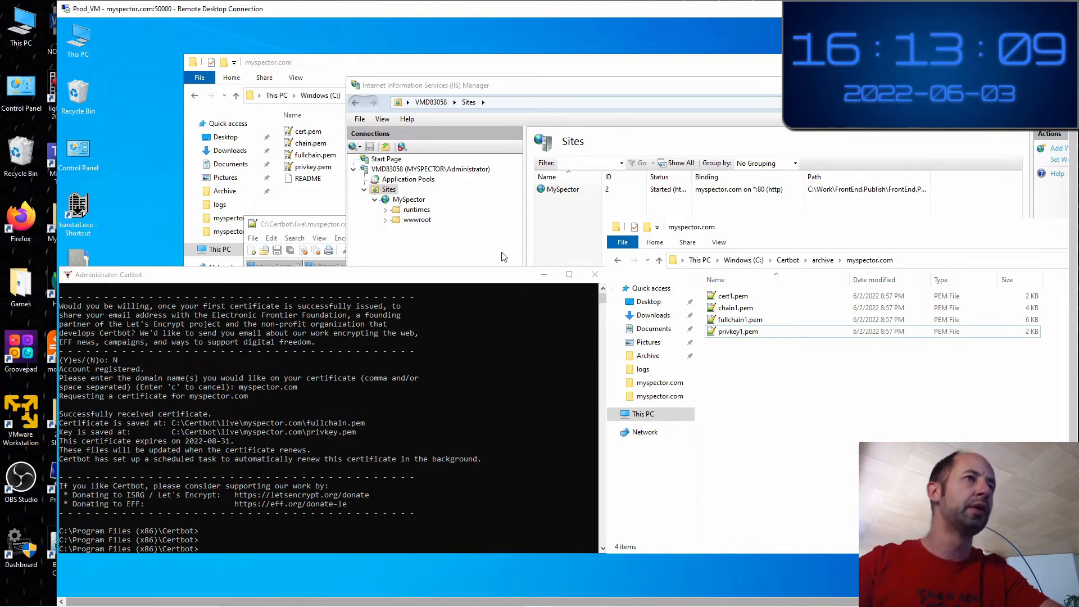
pyautogui.click(485, 247)
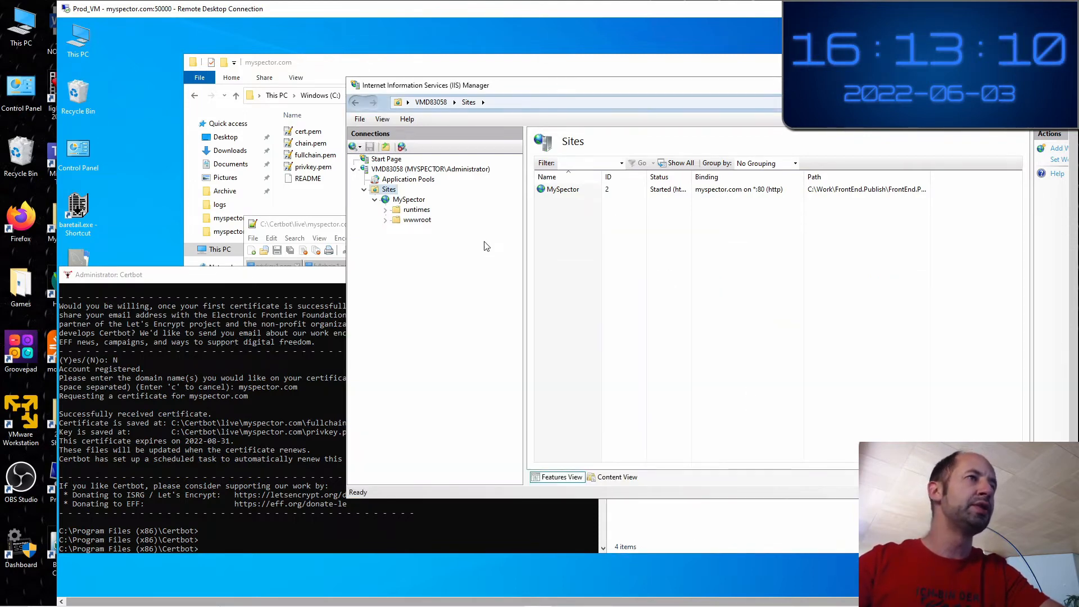
# Select MySpector and open its Site Bindings, which show one http binding for myspector.com on port 80
pyautogui.click(407, 203)
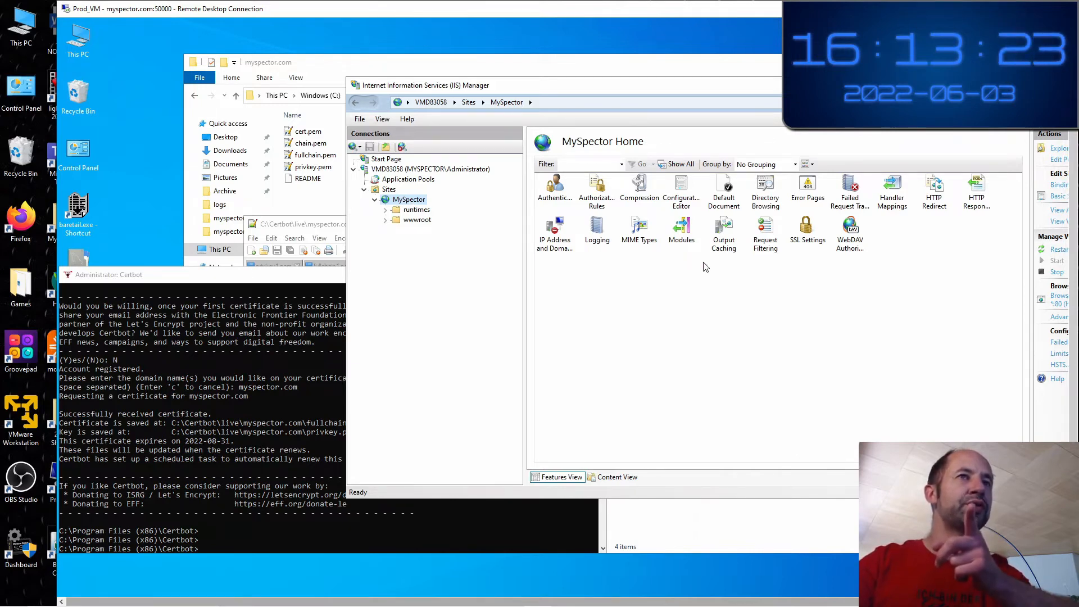
pyautogui.moveTo(668, 87); pyautogui.dragTo(568, 96)
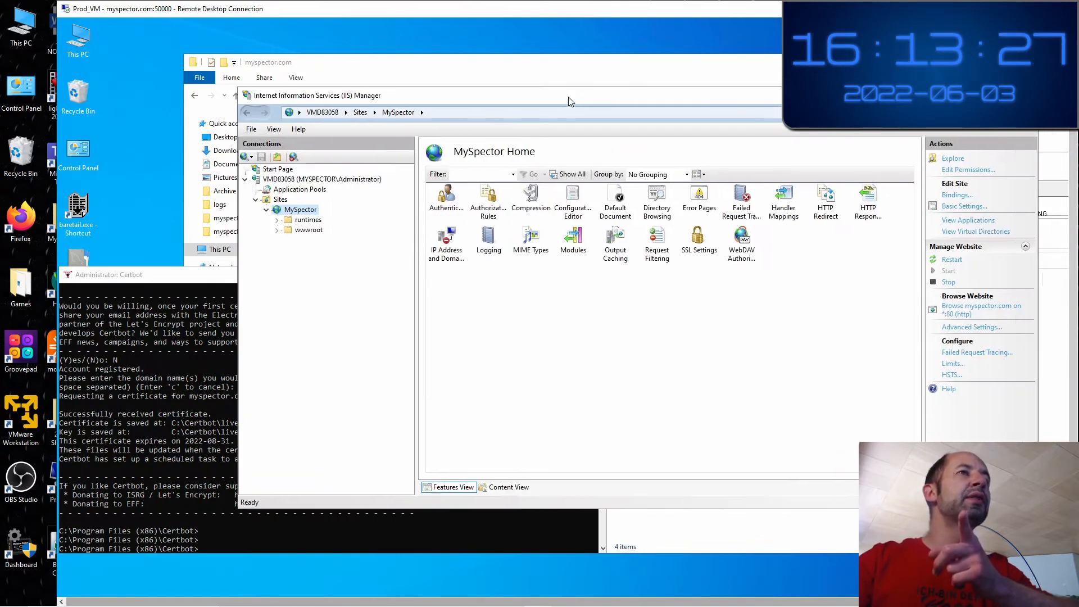
pyautogui.click(689, 330)
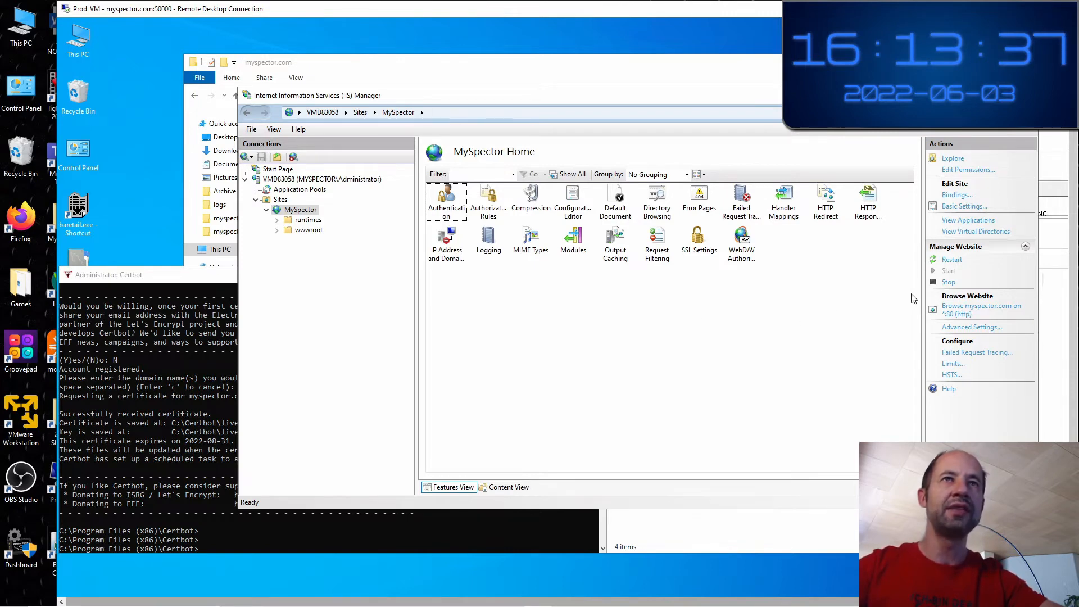
pyautogui.click(957, 196)
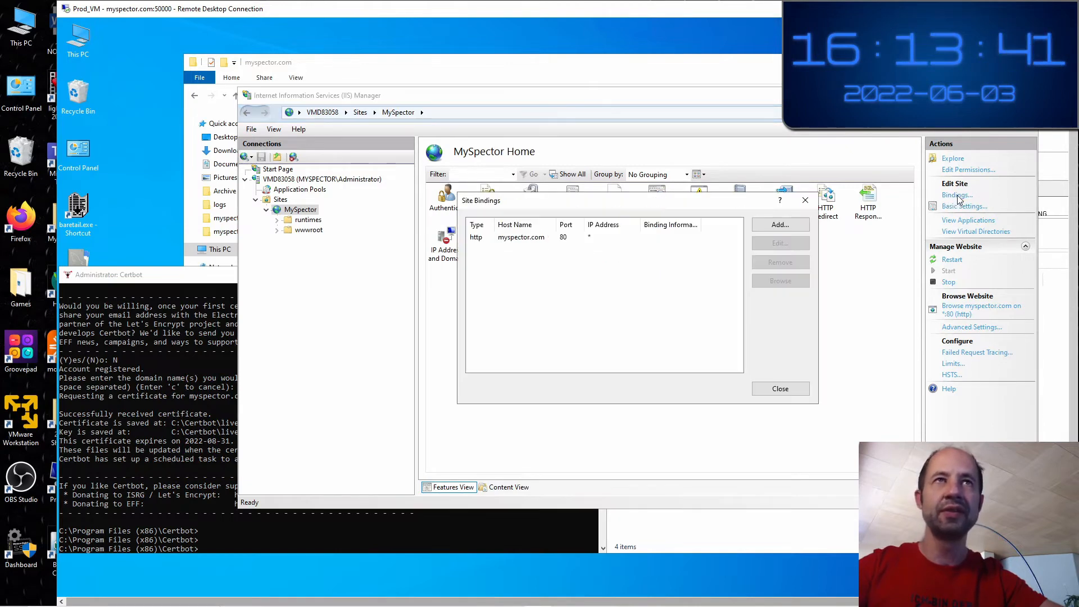
# Start a new https binding on port 443 and find no SSL certificate to choose
pyautogui.click(776, 227)
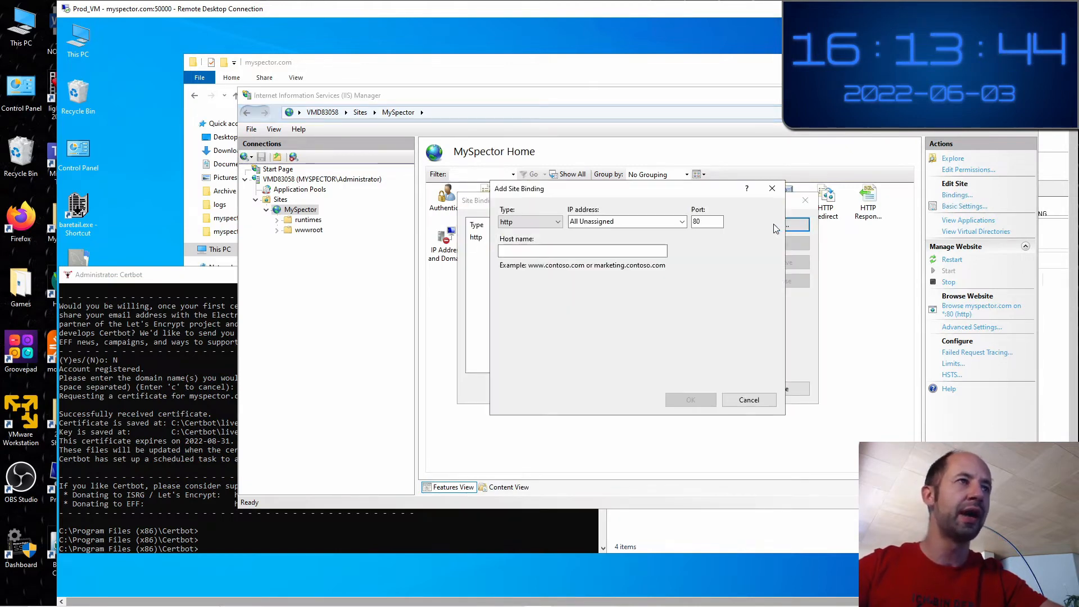
pyautogui.click(558, 222)
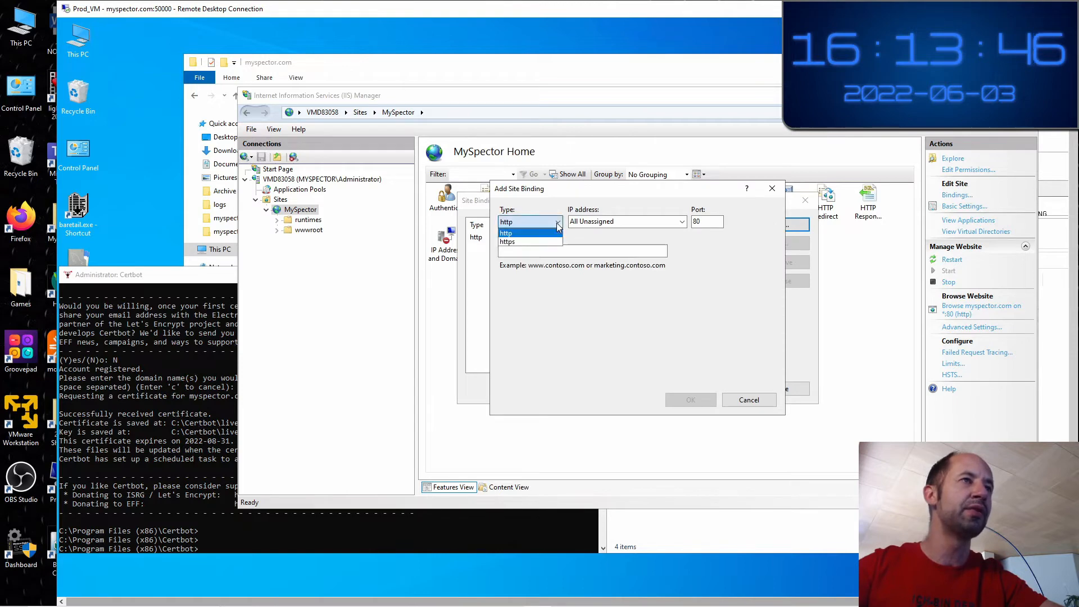
pyautogui.click(526, 242)
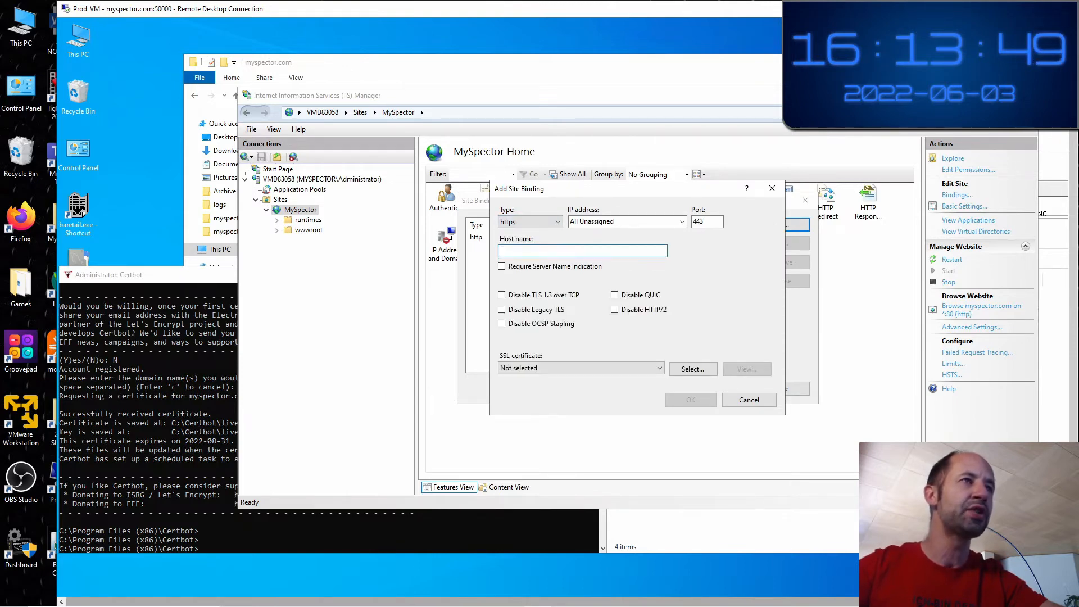
pyautogui.click(545, 368)
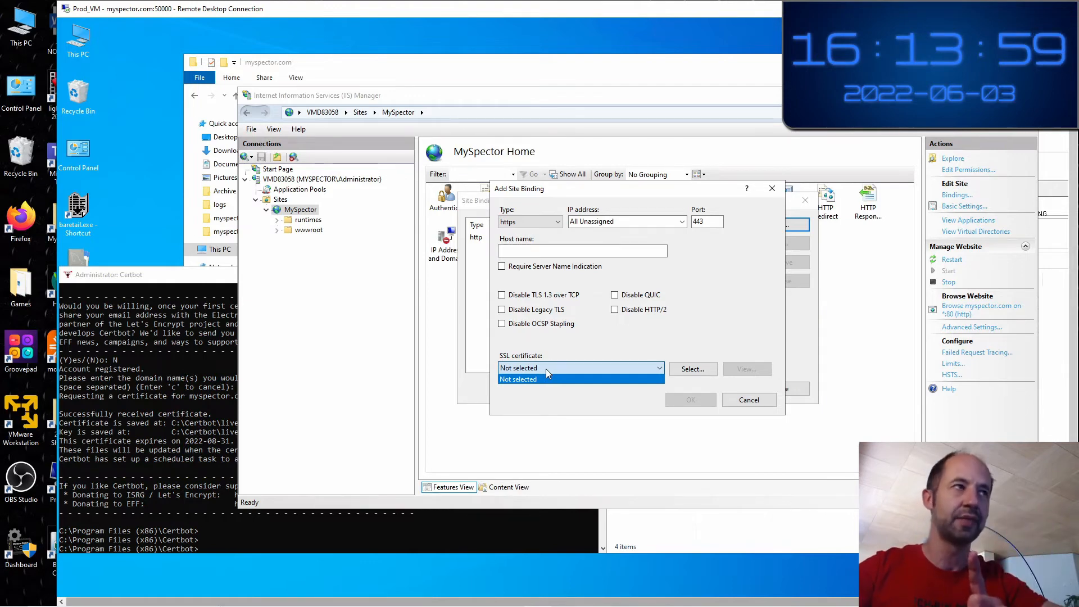
# Check the Certbot live folder, then cancel the https binding and close Site Bindings
pyautogui.click(508, 70)
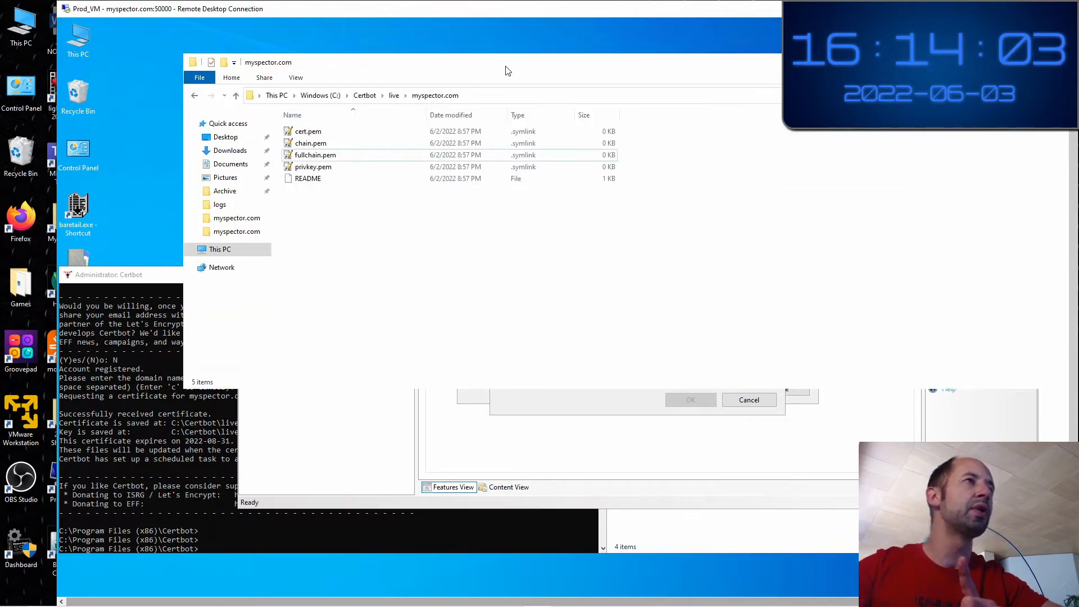
pyautogui.moveTo(508, 71); pyautogui.dragTo(522, 95)
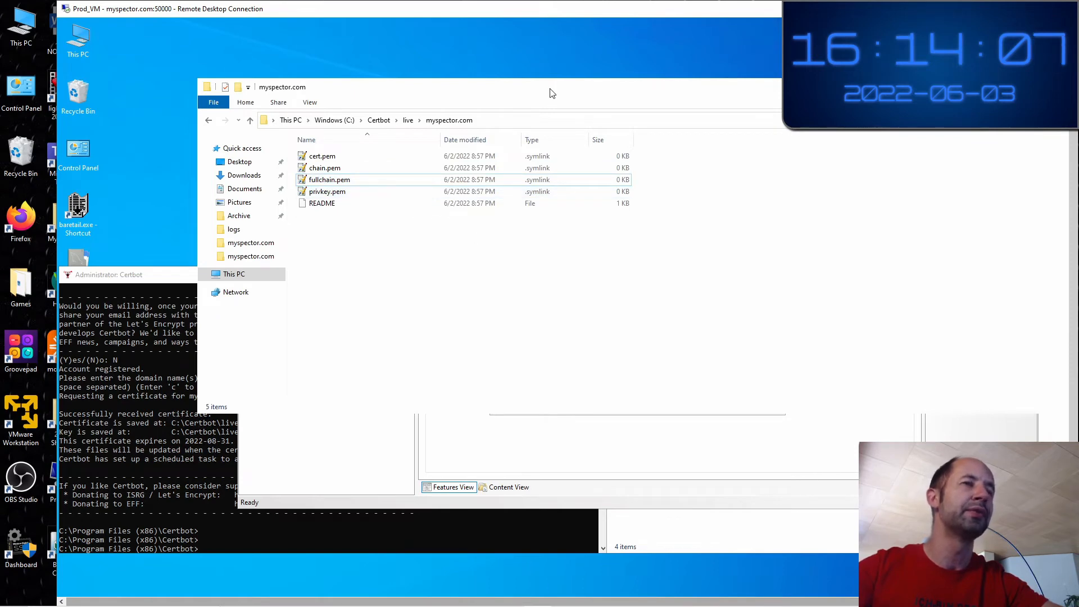
pyautogui.moveTo(550, 93); pyautogui.dragTo(501, 62)
pyautogui.click(713, 396)
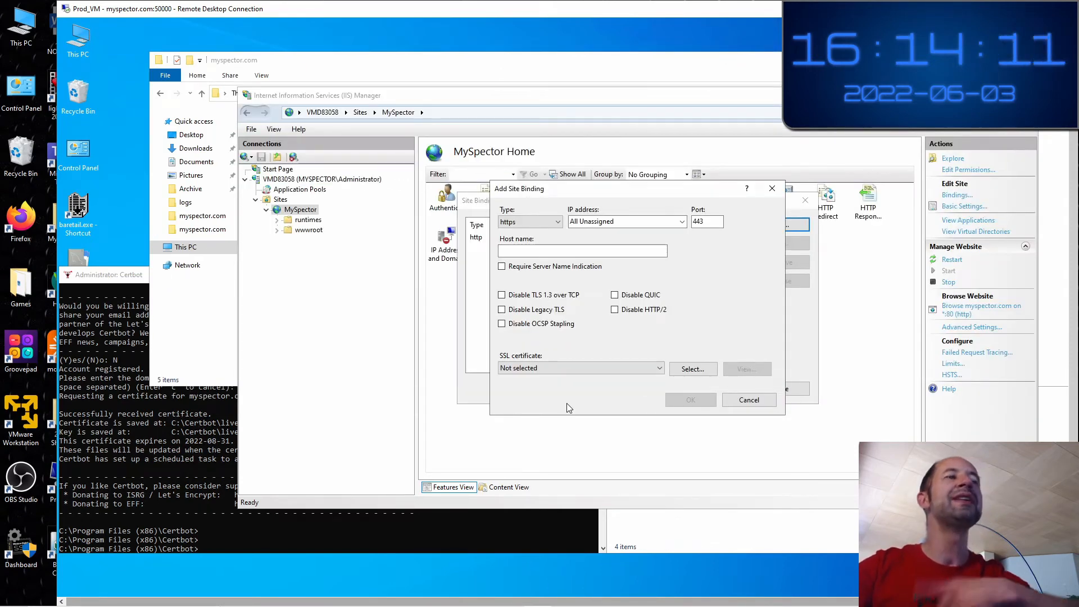
pyautogui.click(753, 400)
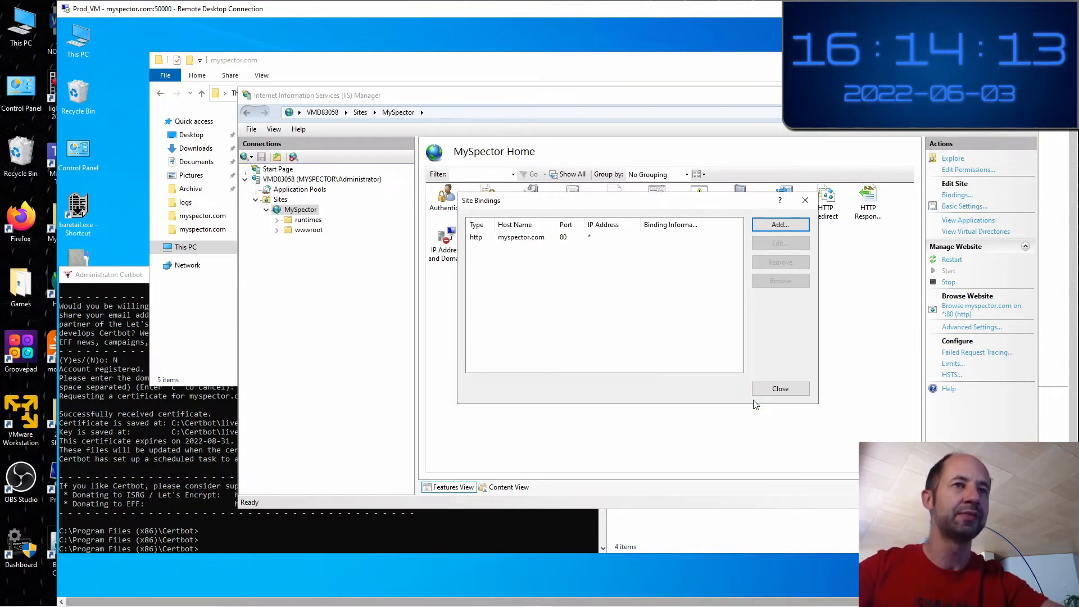
pyautogui.click(775, 389)
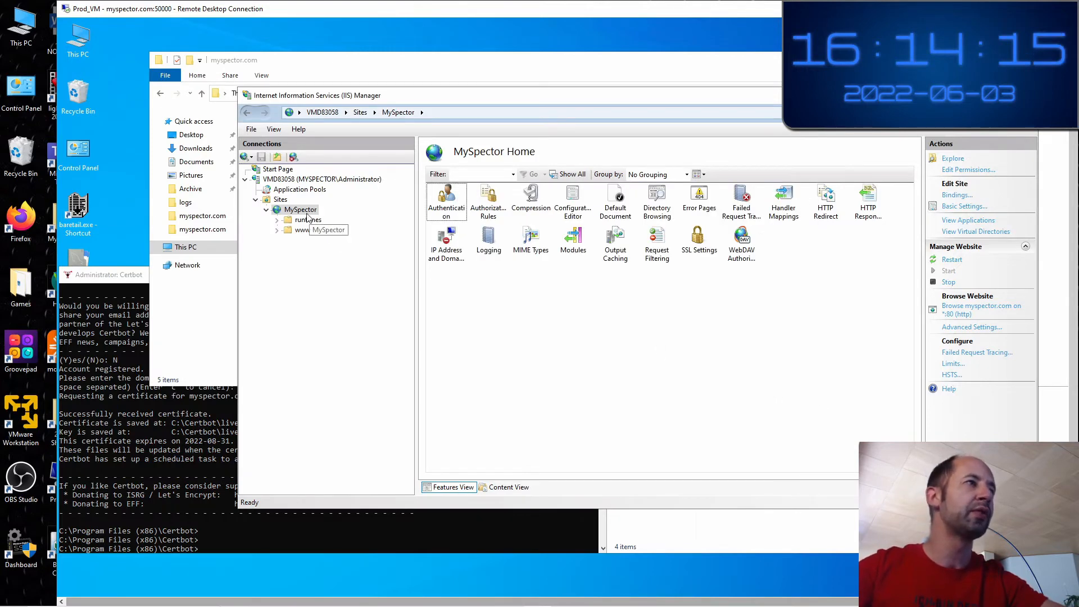
# On the VMD83058 server node, open the empty Server Certificates list and start Import
pyautogui.click(303, 181)
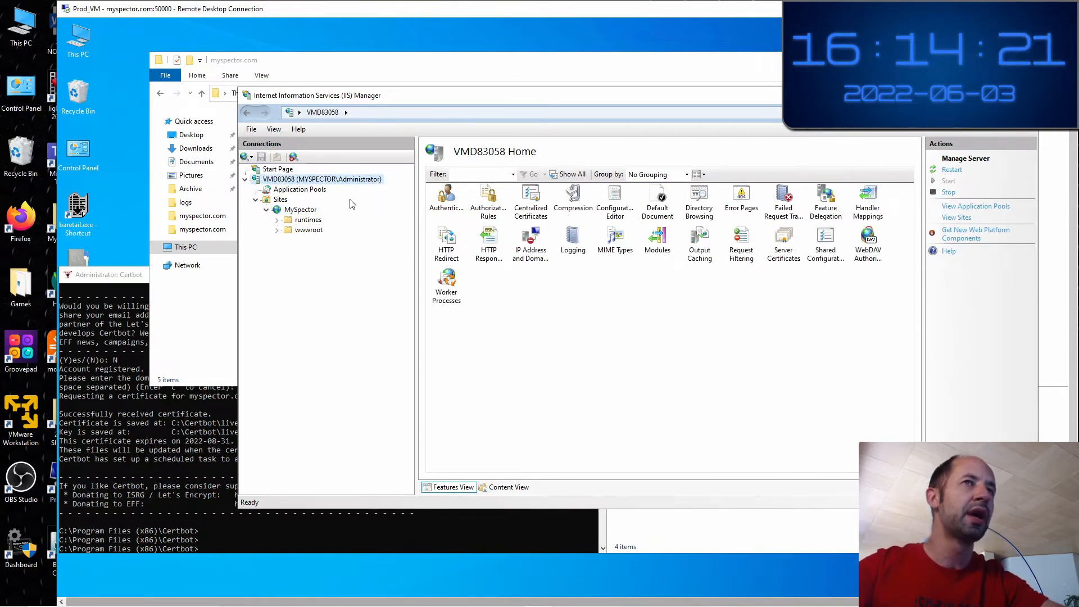
pyautogui.click(780, 263)
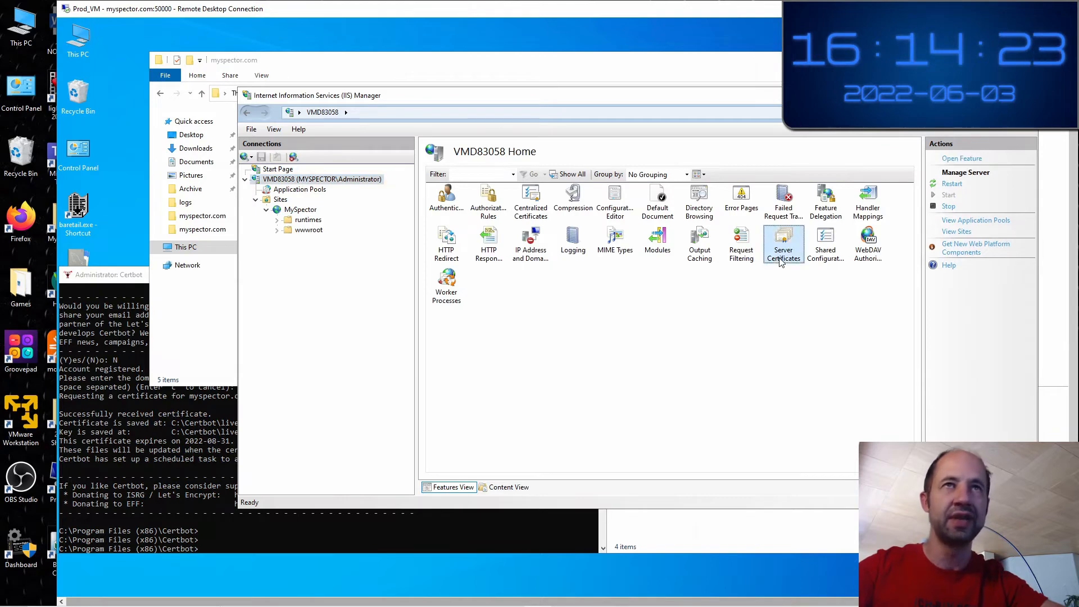
pyautogui.doubleClick(780, 261)
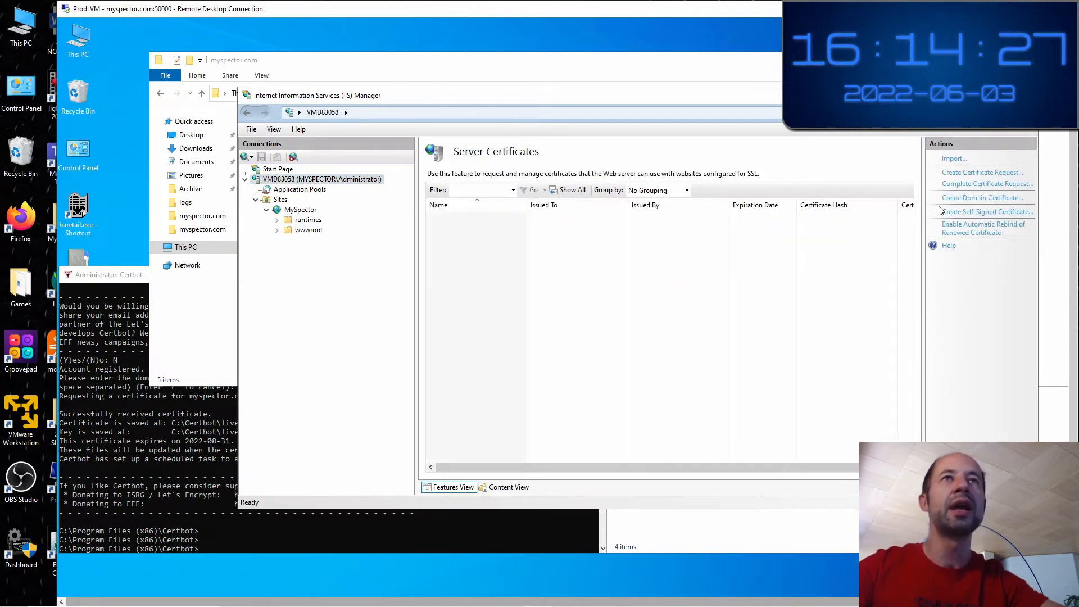
pyautogui.click(951, 160)
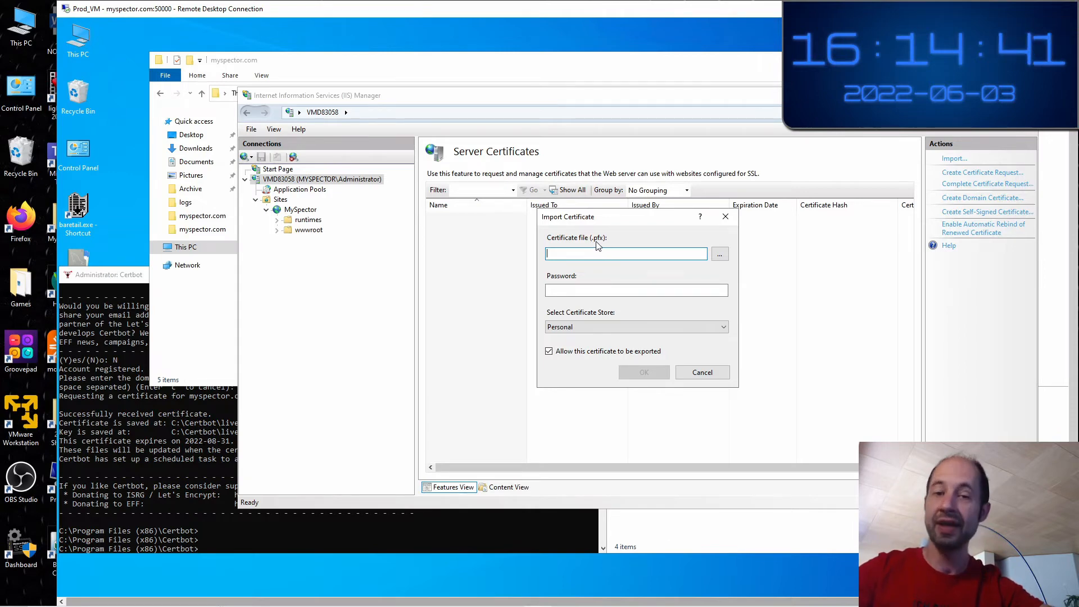
# Look at fullchain.pem in C:\Certbot\live\myspector.com while the Import Certificate dialog waits
pyautogui.click(433, 68)
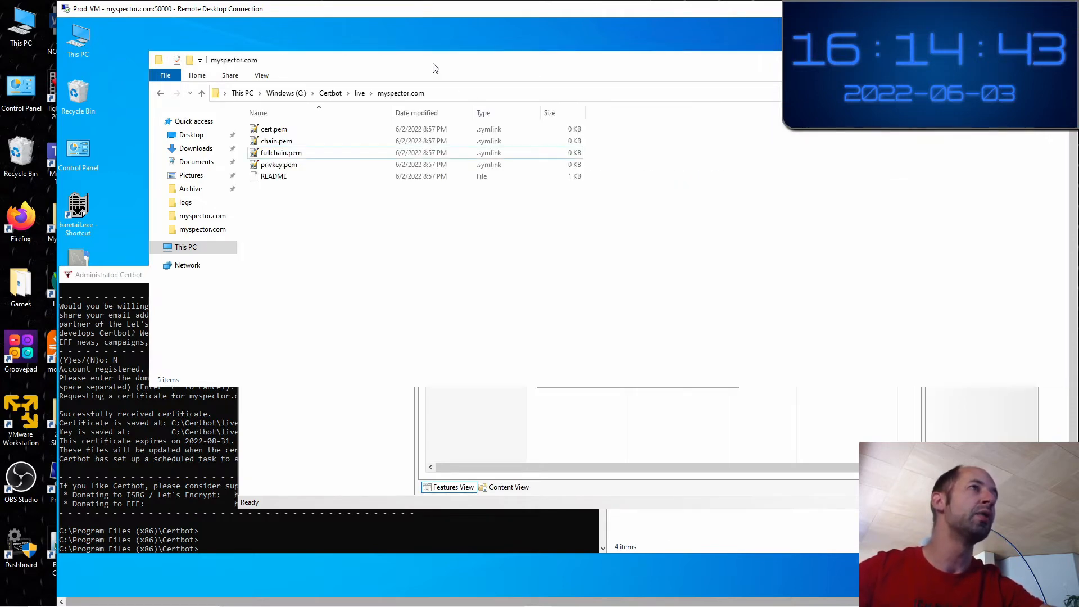
pyautogui.click(302, 154)
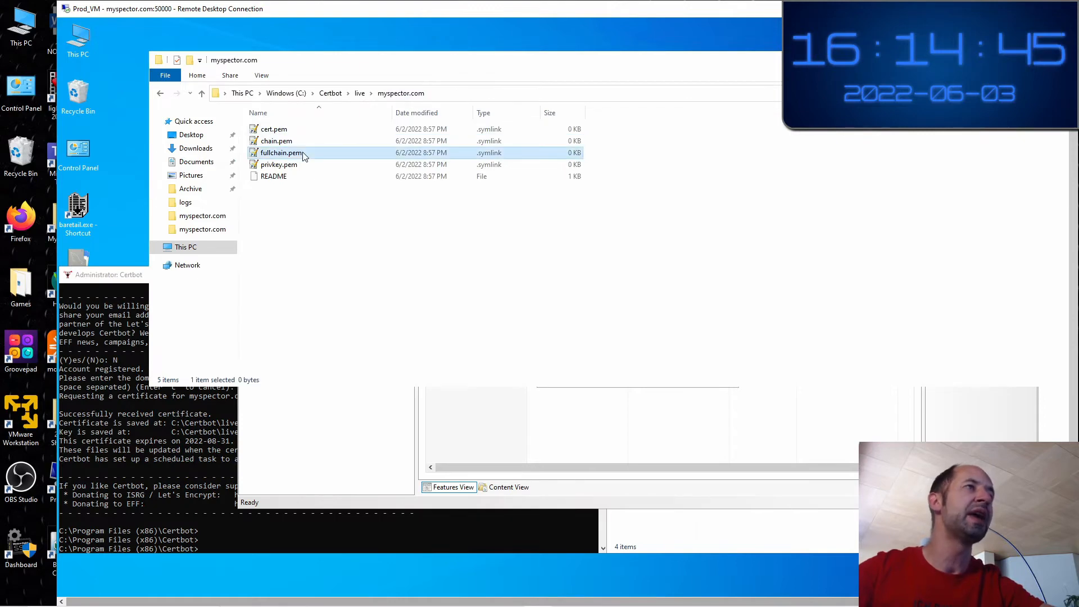
pyautogui.click(626, 432)
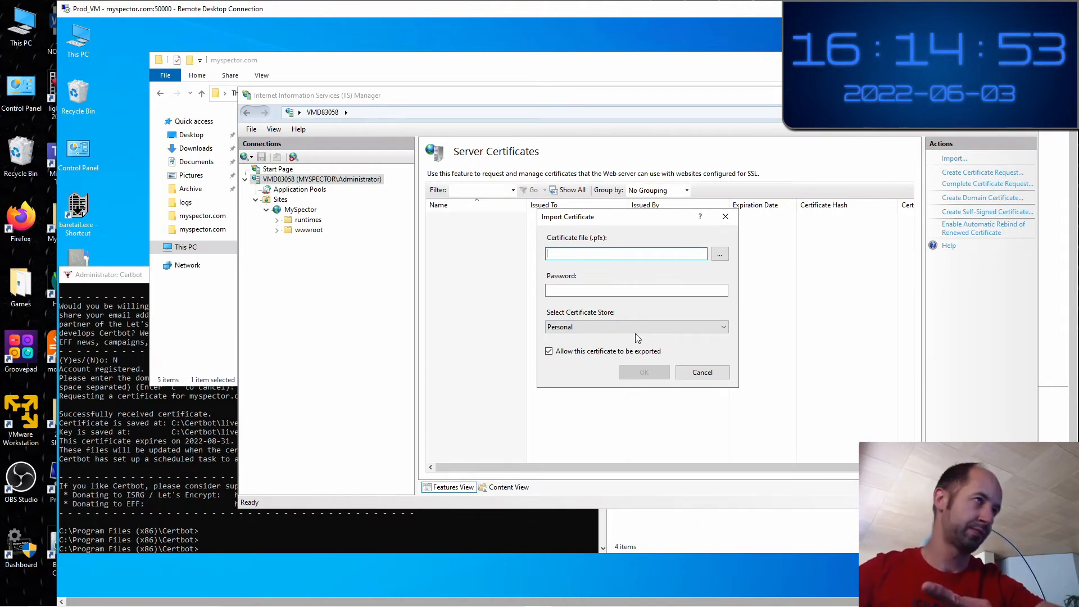
pyautogui.click(531, 66)
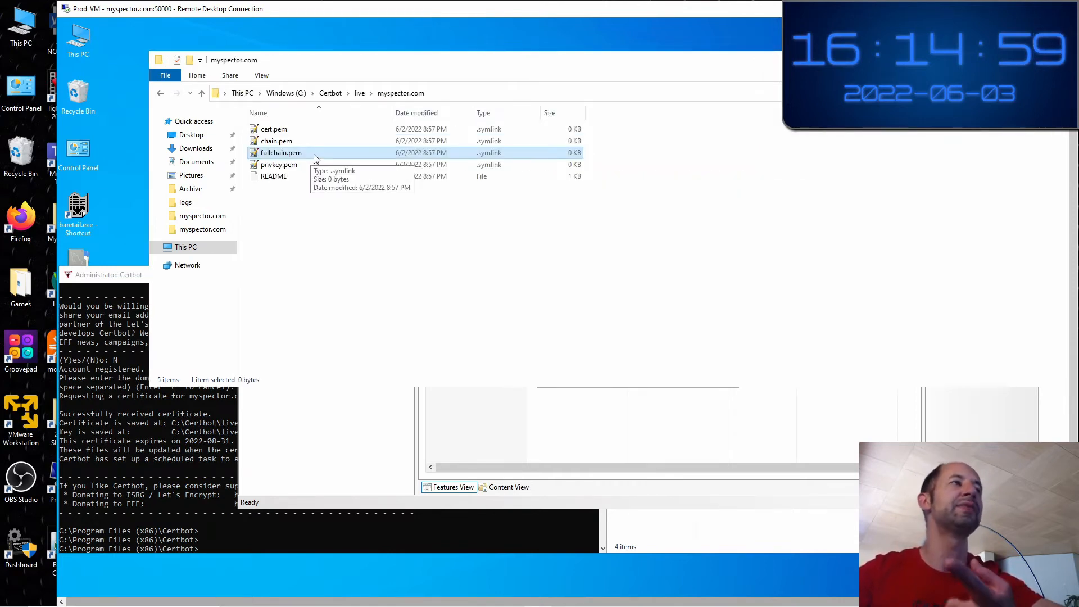
pyautogui.click(297, 222)
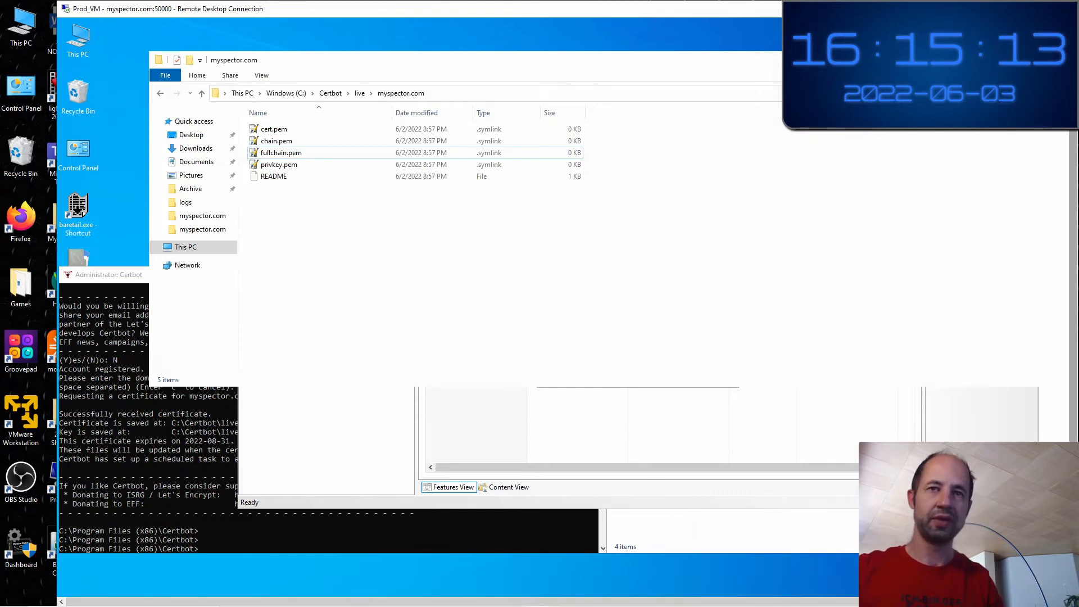
pyautogui.moveTo(1073, 494); pyautogui.dragTo(1073, 525)
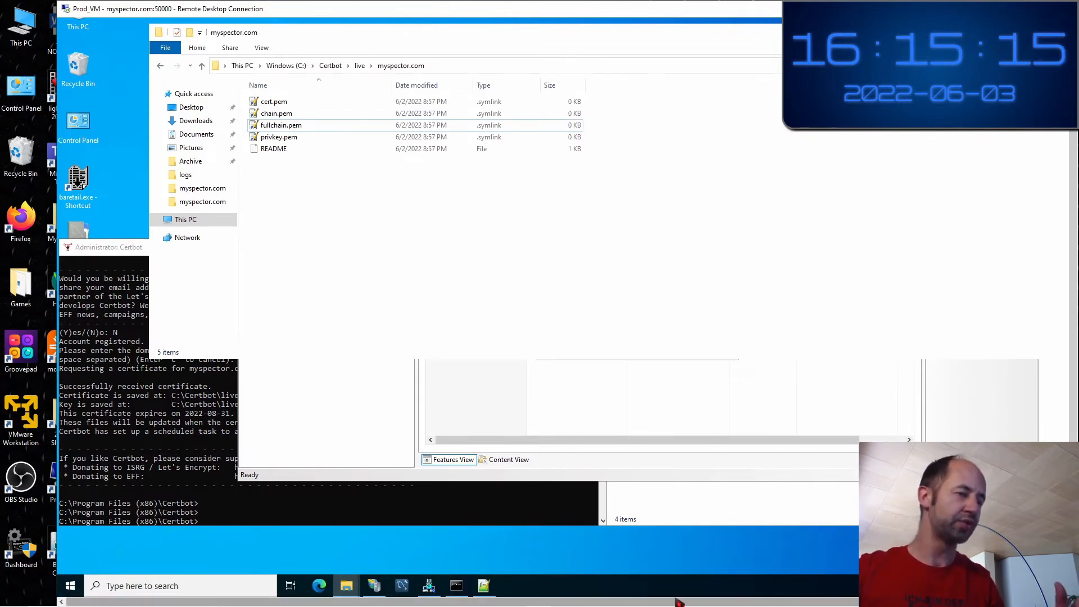
# Paste cert1, chain1, fullchain1 and privkey1 PEM files into D:\Prog\MySpector\SSL Certificates
pyautogui.click(349, 593)
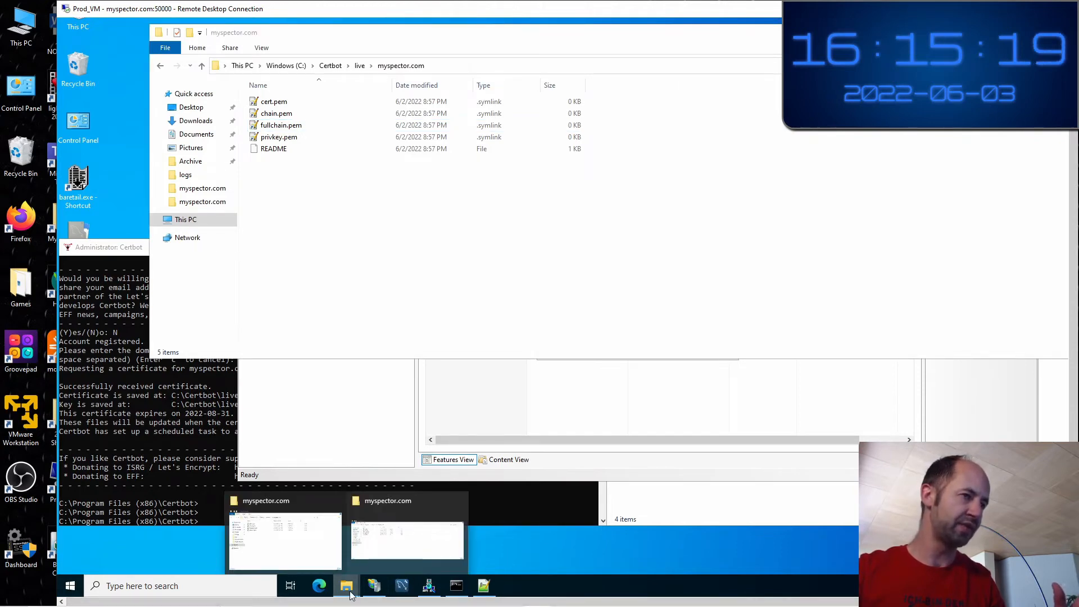
pyautogui.click(407, 539)
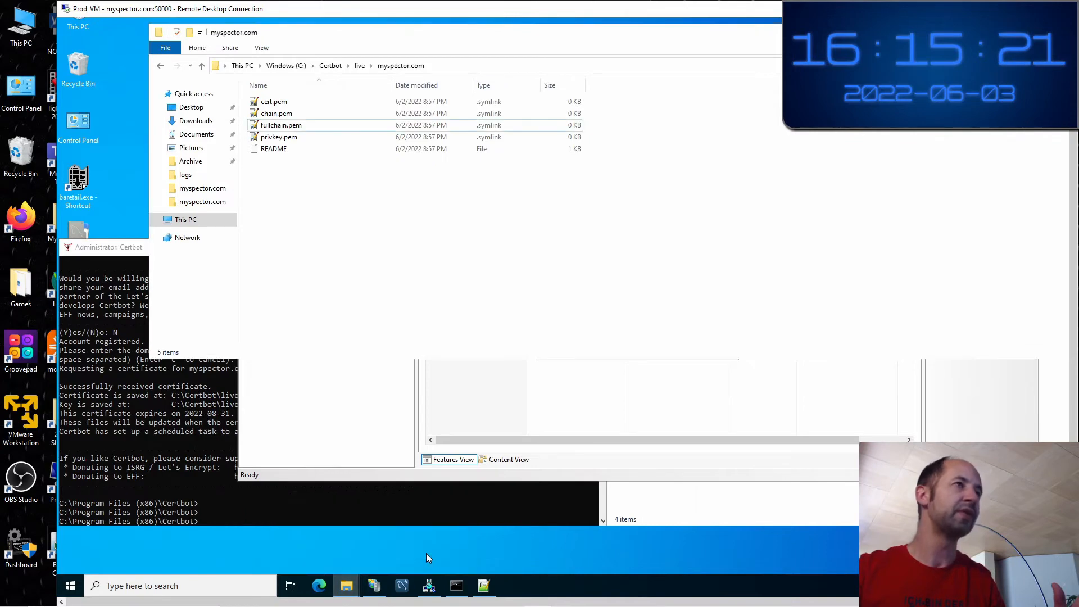
pyautogui.moveTo(351, 589)
pyautogui.click(303, 550)
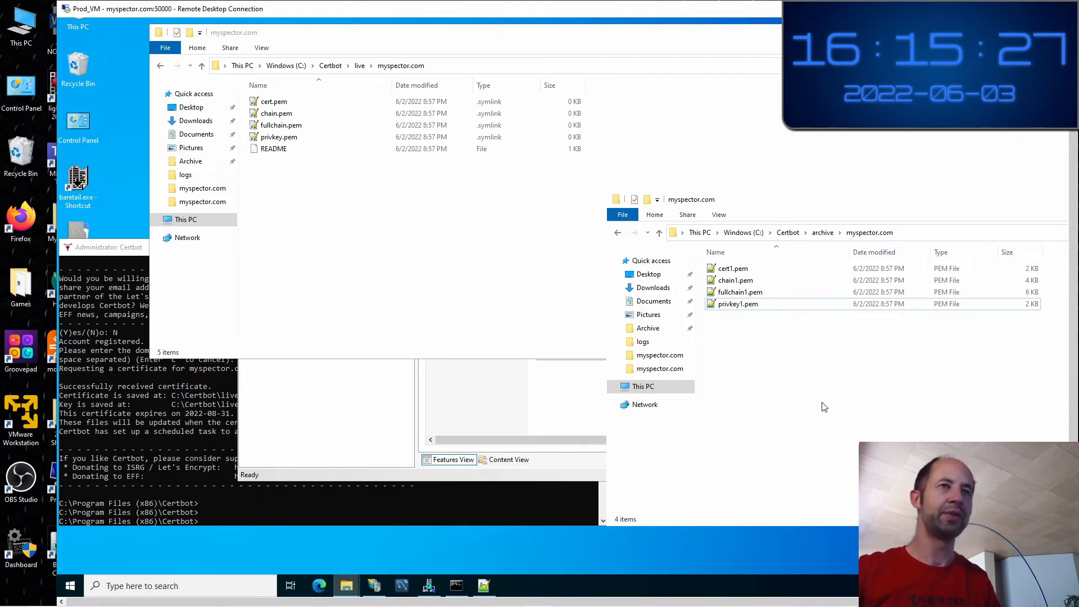
pyautogui.moveTo(791, 352); pyautogui.dragTo(722, 267)
pyautogui.click(767, 378)
pyautogui.moveTo(764, 363); pyautogui.dragTo(723, 267)
pyautogui.click(785, 366)
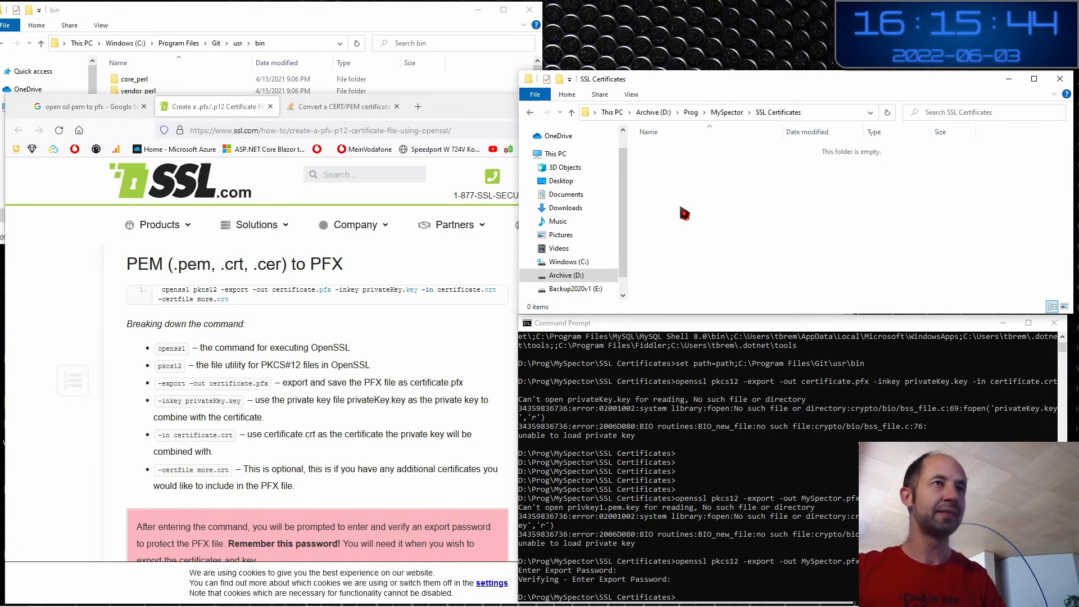
pyautogui.hotkey('ctrl', 'v')
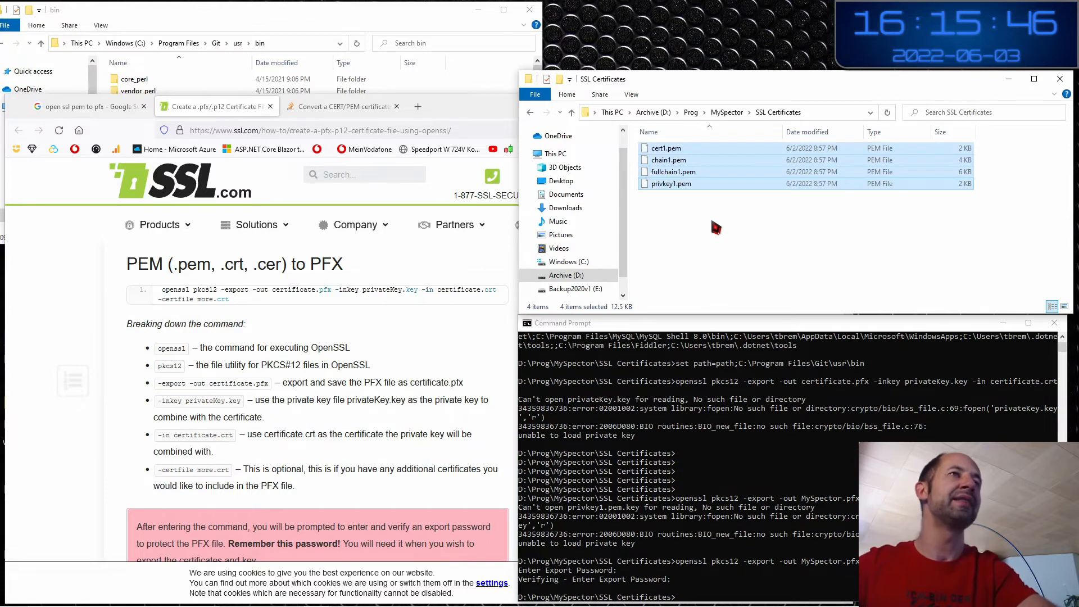
pyautogui.click(734, 240)
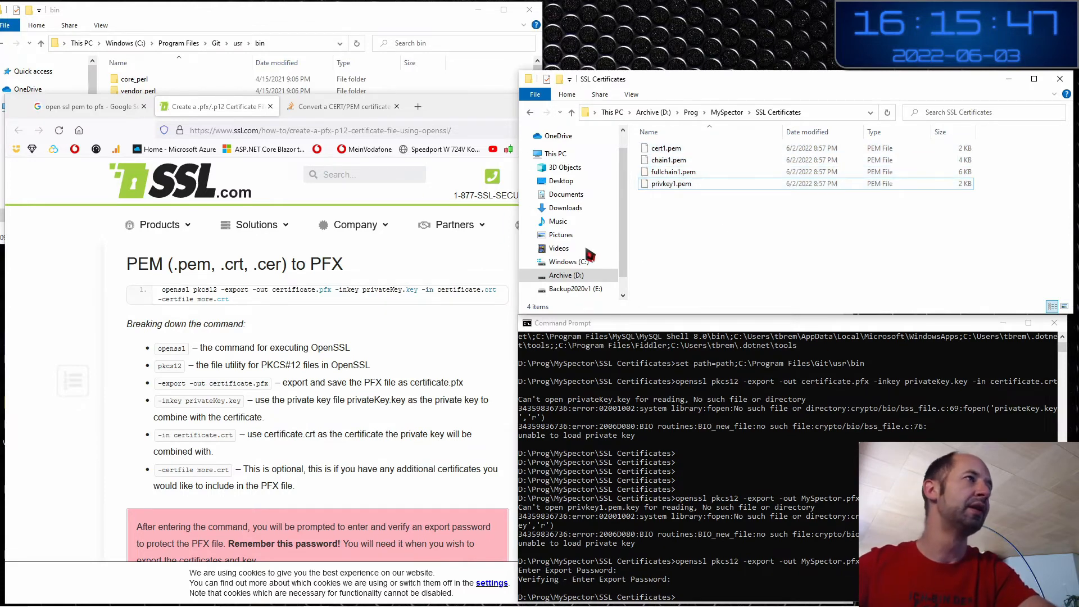
# Read the SSL.com guide's openssl pkcs12 command for converting PEM files to PFX
pyautogui.click(204, 108)
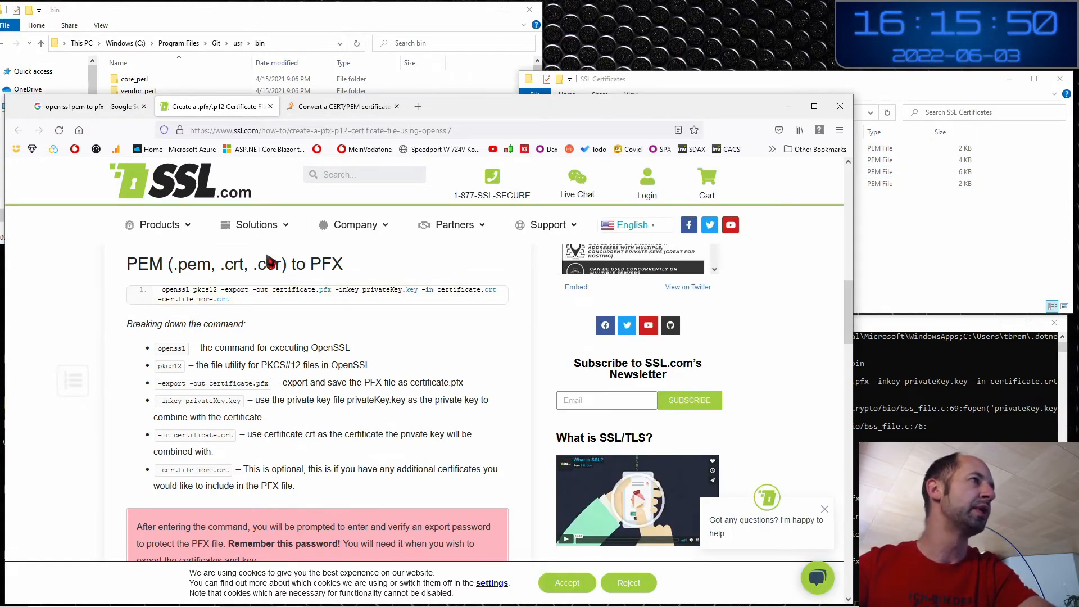
pyautogui.scroll(6, 336, 316)
pyautogui.scroll(5, 336, 317)
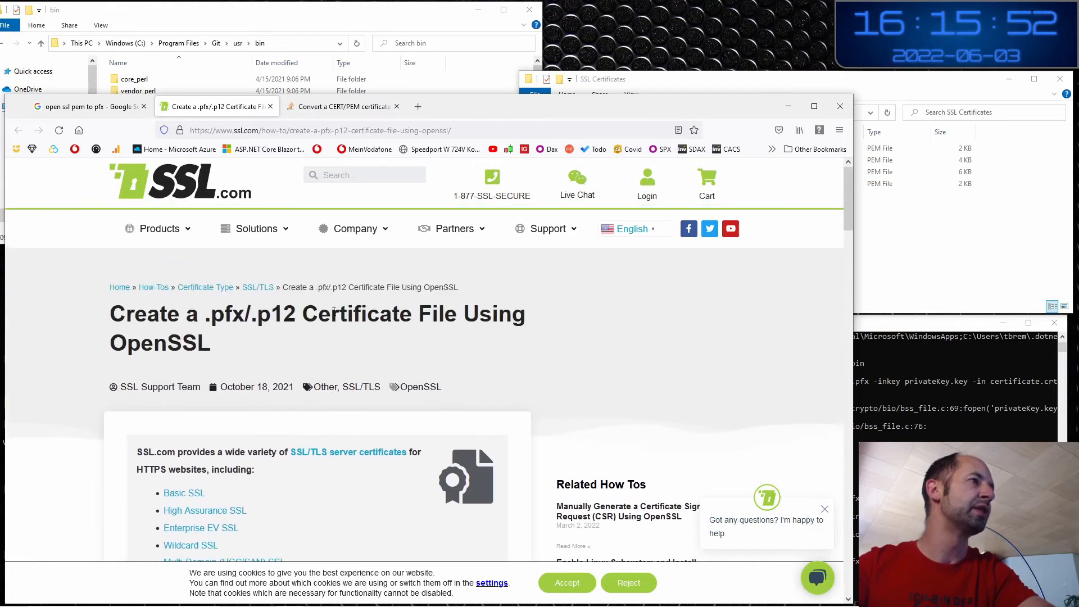
pyautogui.moveTo(122, 313); pyautogui.dragTo(238, 326)
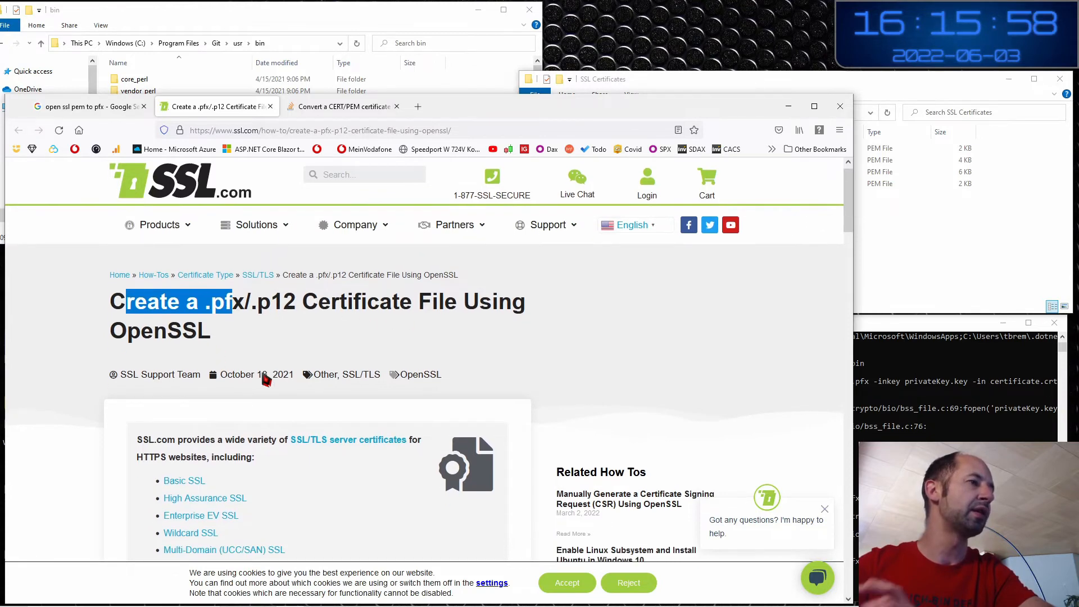
pyautogui.scroll(-2, 265, 381)
pyautogui.scroll(-1, 266, 381)
pyautogui.scroll(-2, 266, 381)
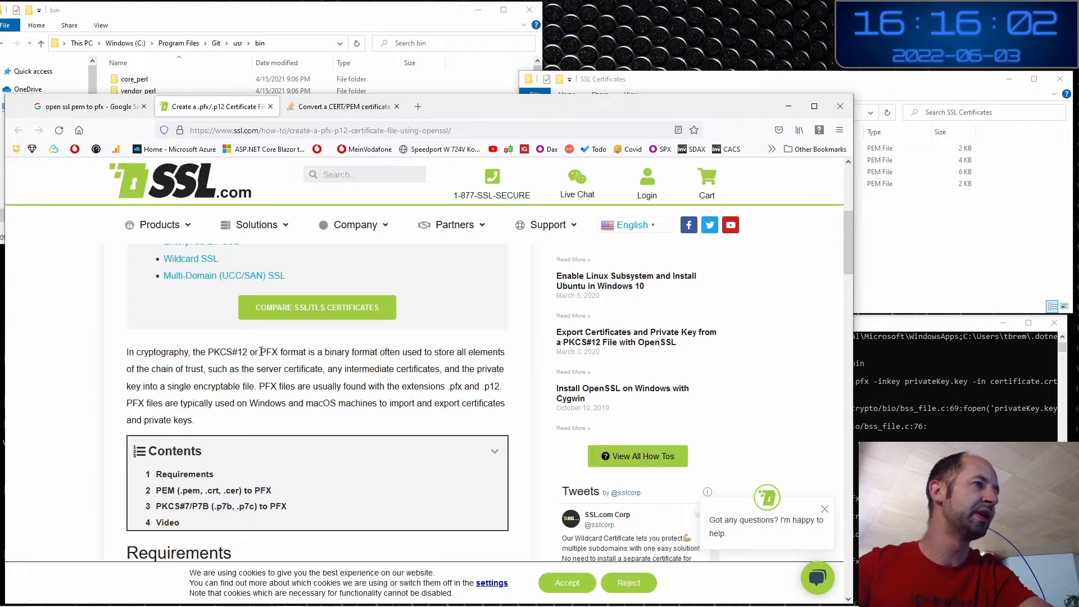
pyautogui.moveTo(261, 352); pyautogui.dragTo(488, 368)
pyautogui.scroll(-3, 378, 393)
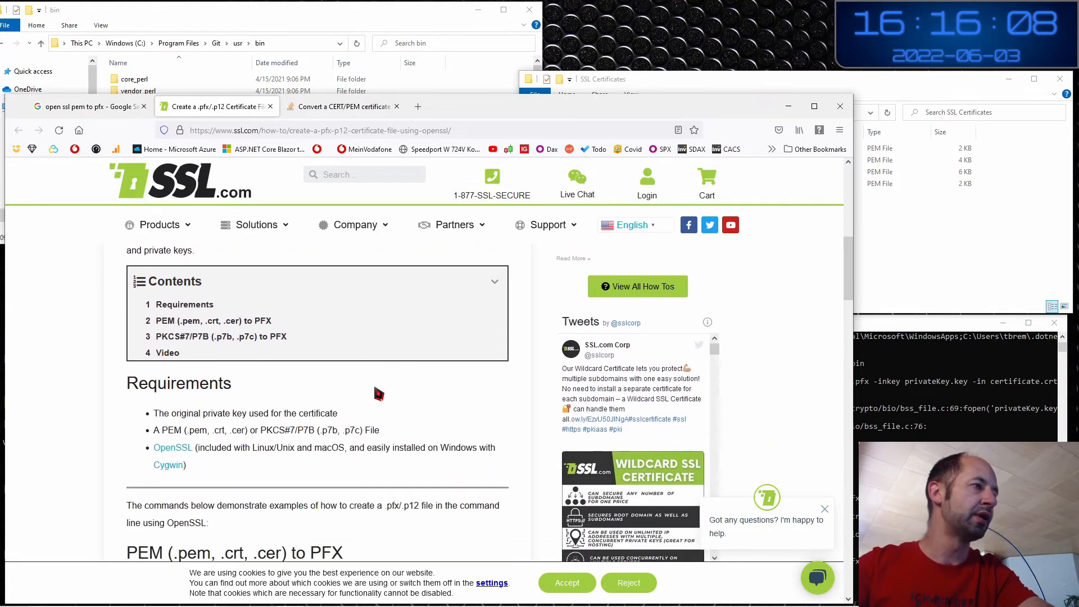
pyautogui.scroll(-5, 378, 393)
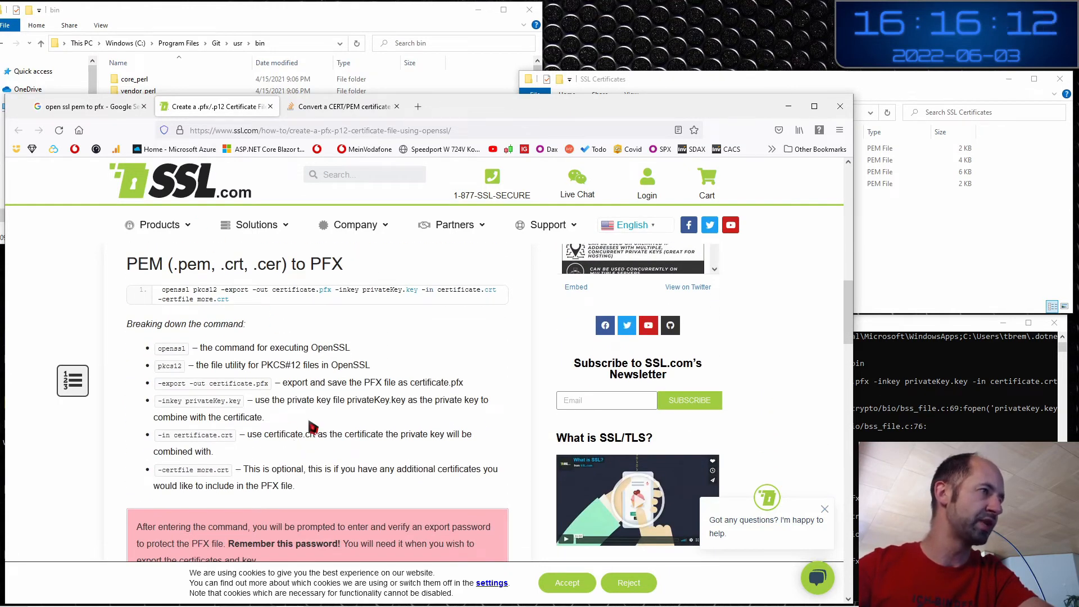
pyautogui.scroll(1, 308, 424)
pyautogui.doubleClick(175, 347)
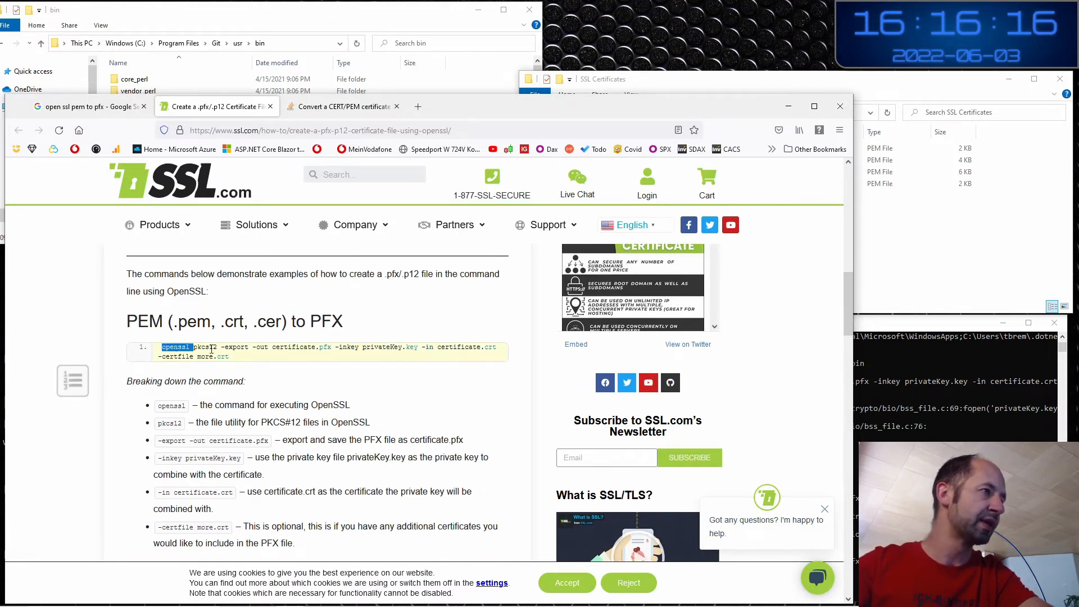
pyautogui.doubleClick(212, 348)
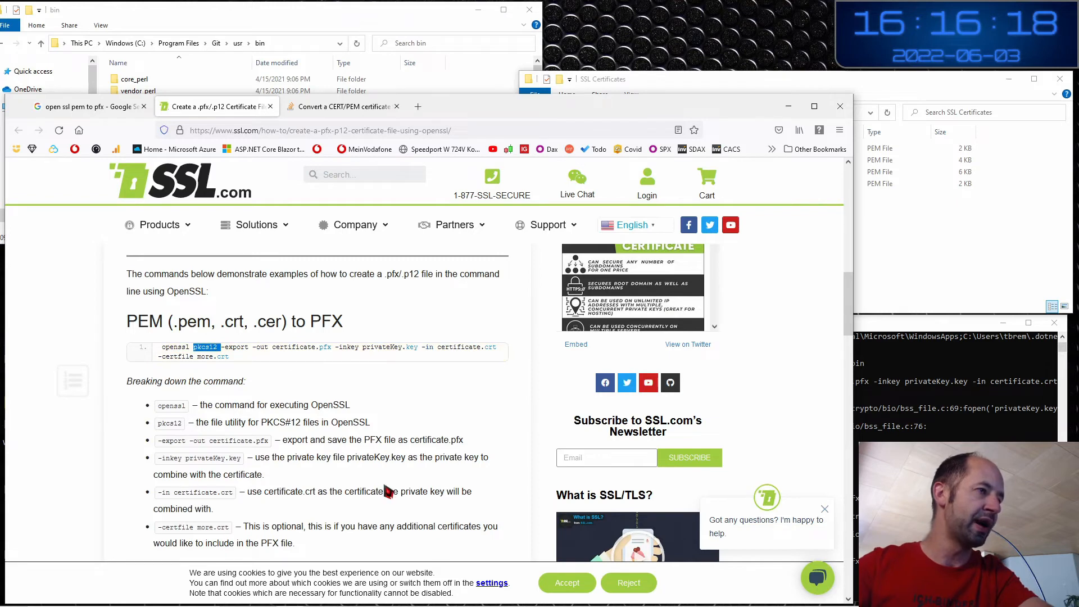
pyautogui.scroll(-2, 387, 488)
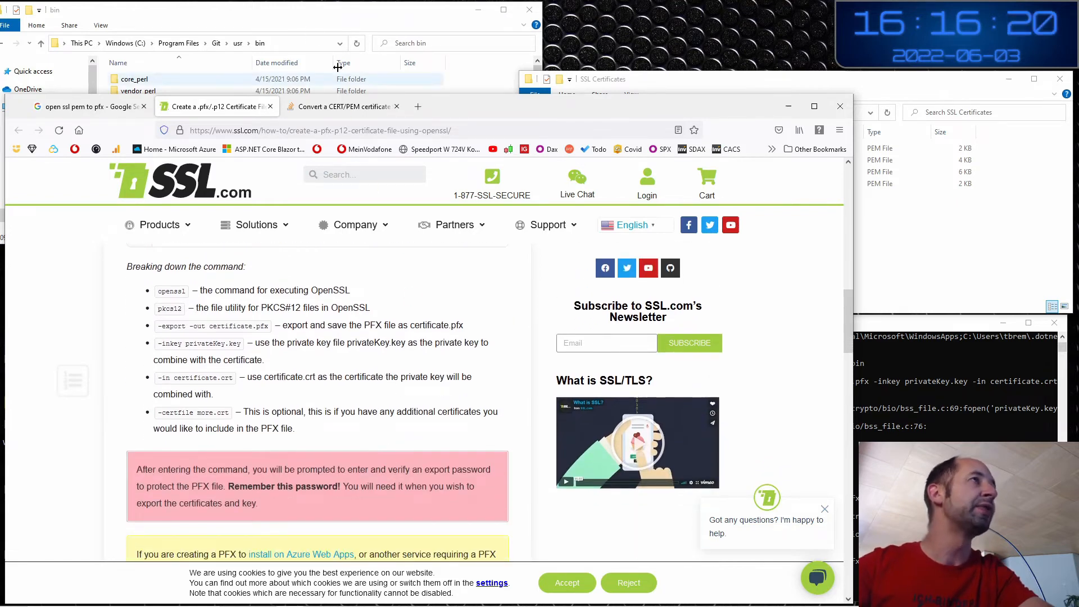
# Bring the C:\Program Files\Git\usr\bin folder window forward and enlarge it
pyautogui.click(299, 16)
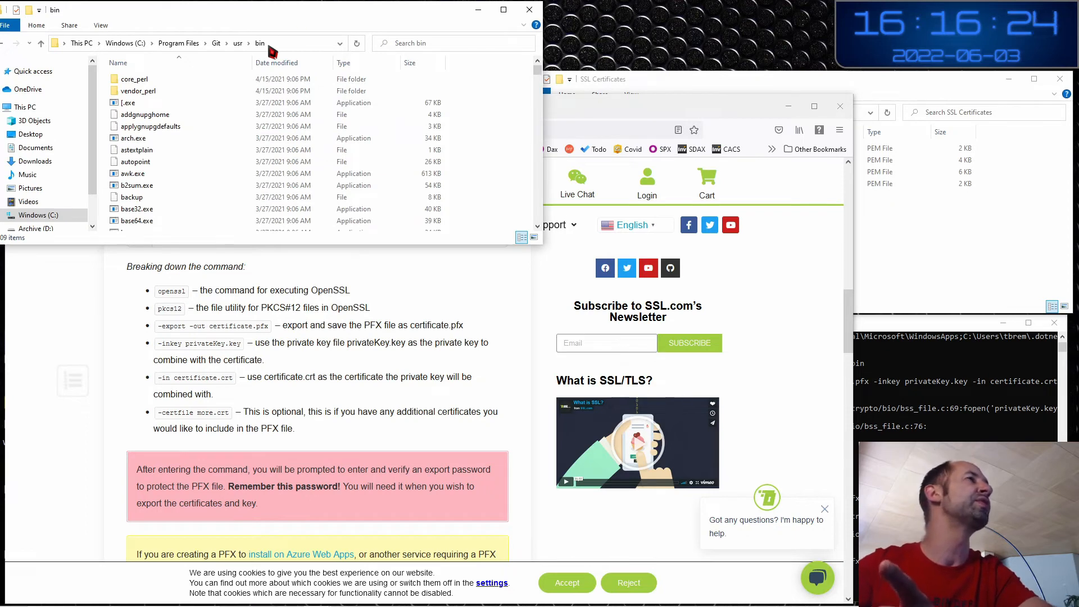
pyautogui.click(144, 138)
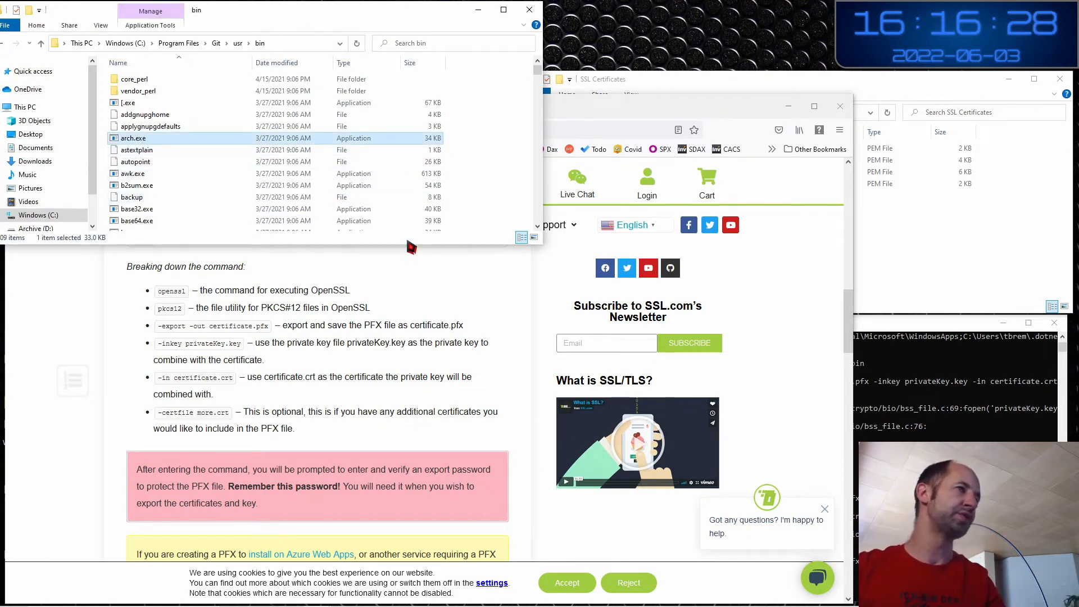
pyautogui.moveTo(407, 245); pyautogui.dragTo(408, 341)
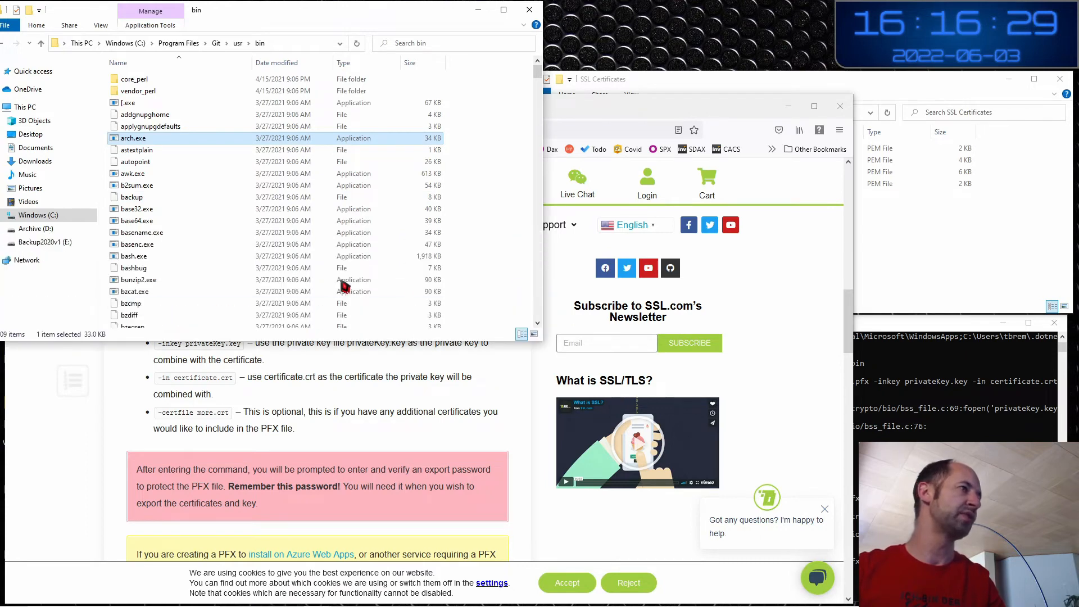
# Locate openssl.exe in Git's usr\bin folder and recall the openssl pkcs12 export command in Command Prompt
pyautogui.click(290, 257)
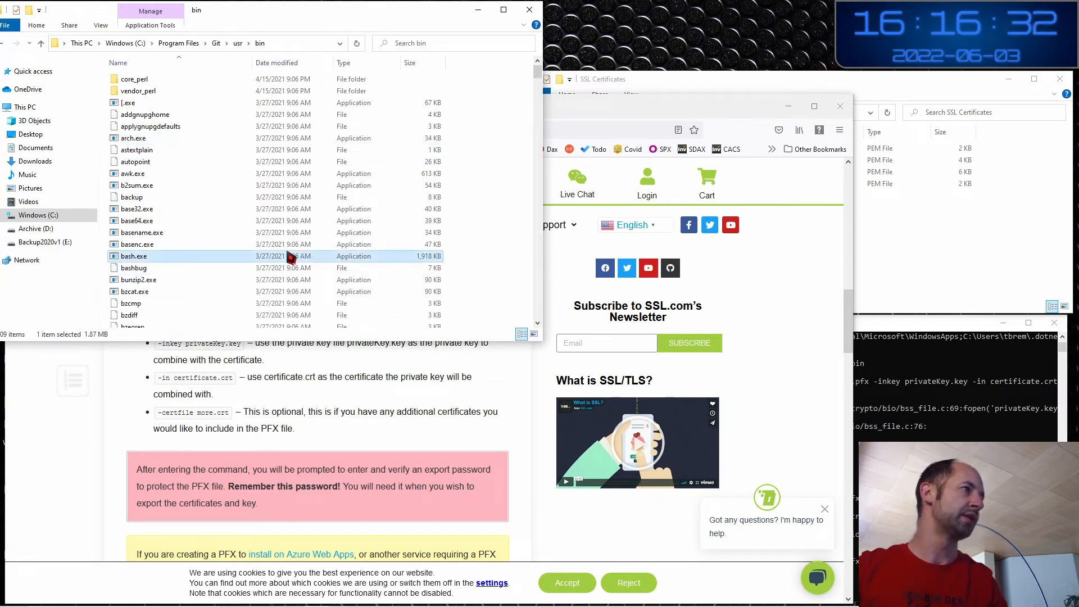
pyautogui.press('o')
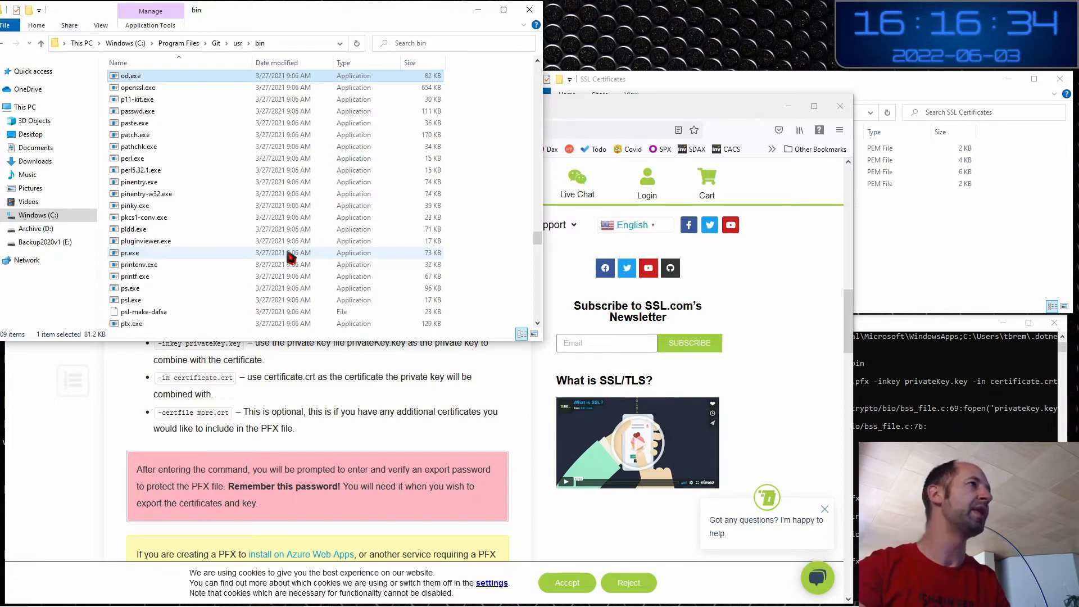
pyautogui.press('p')
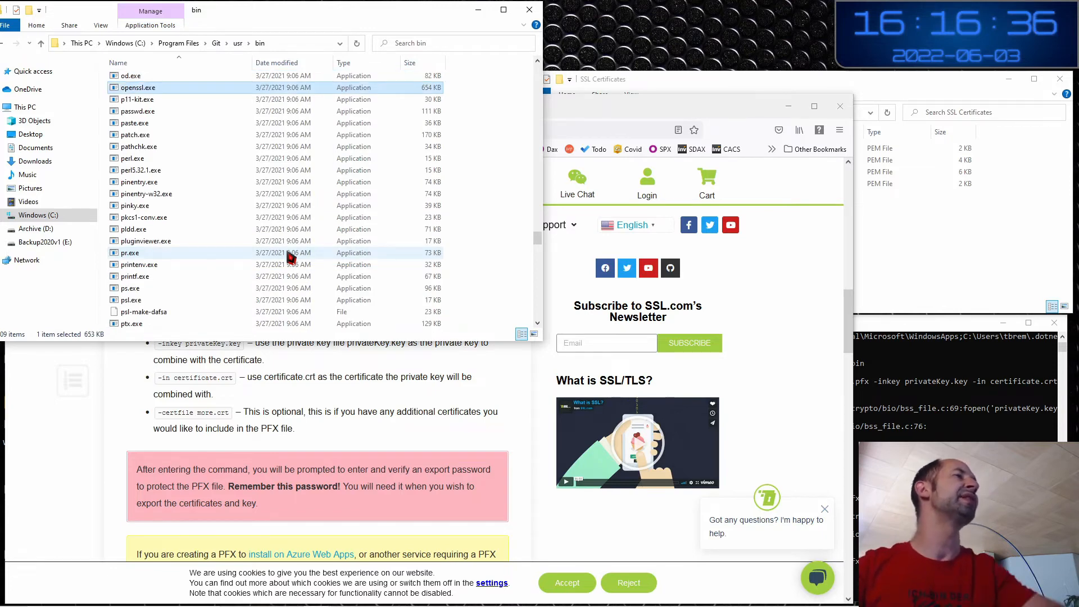
pyautogui.click(282, 44)
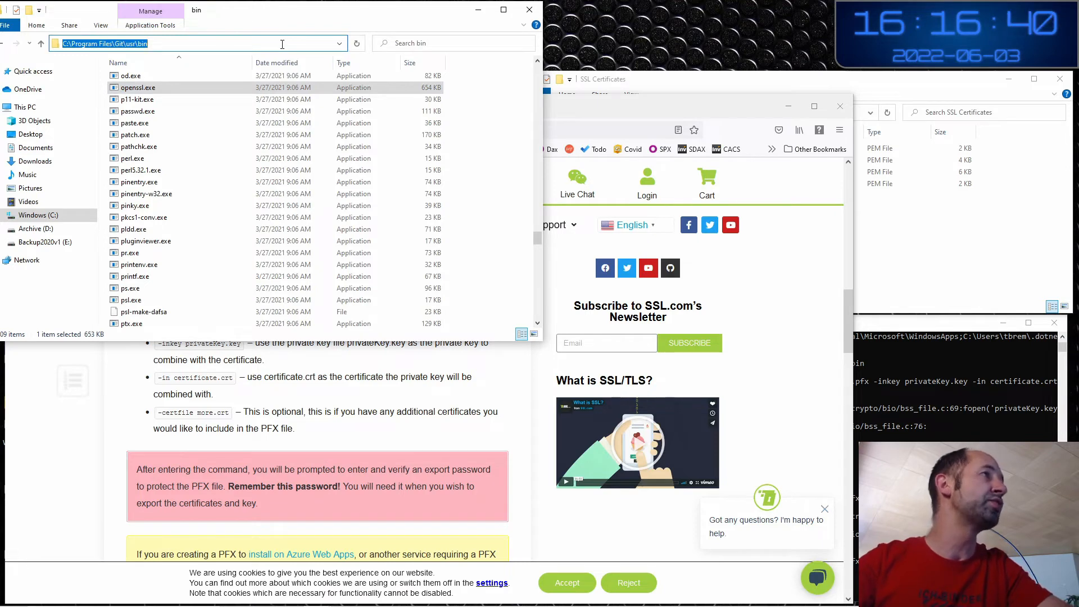
pyautogui.click(149, 89)
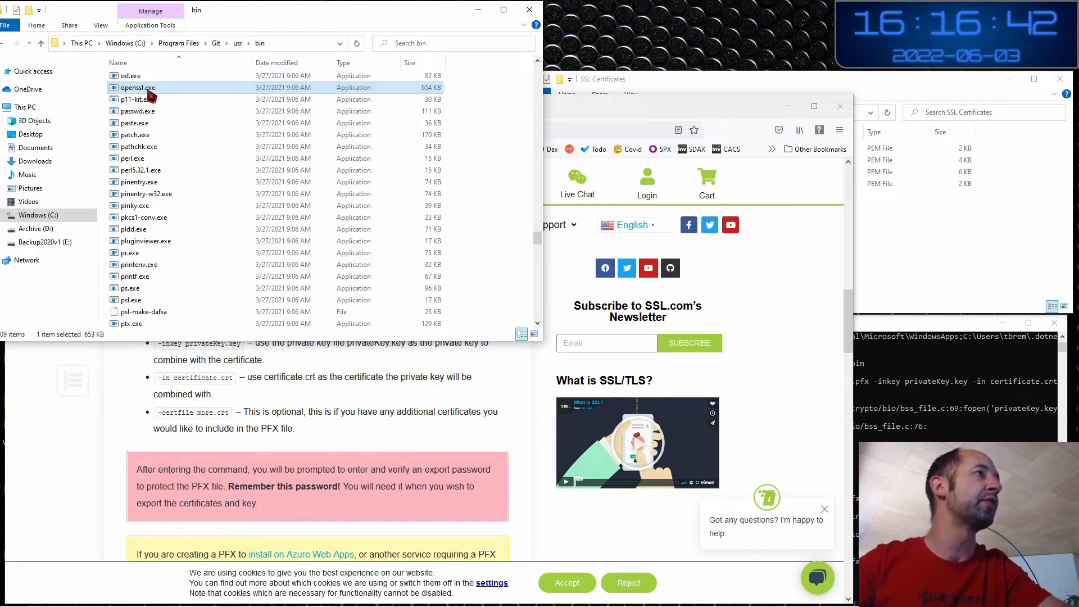
pyautogui.click(874, 322)
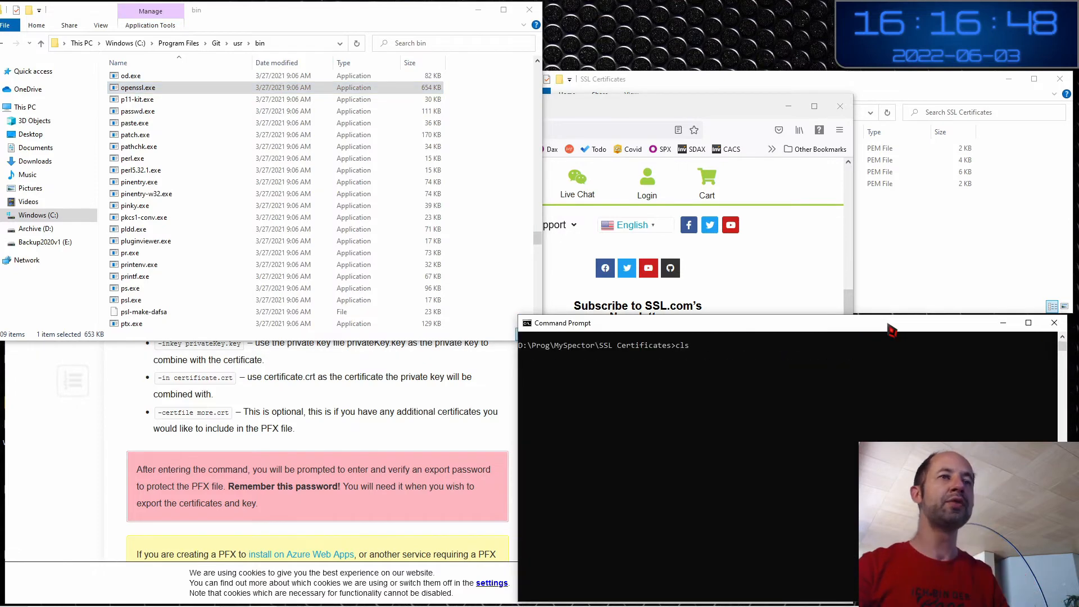
pyautogui.press('Up')
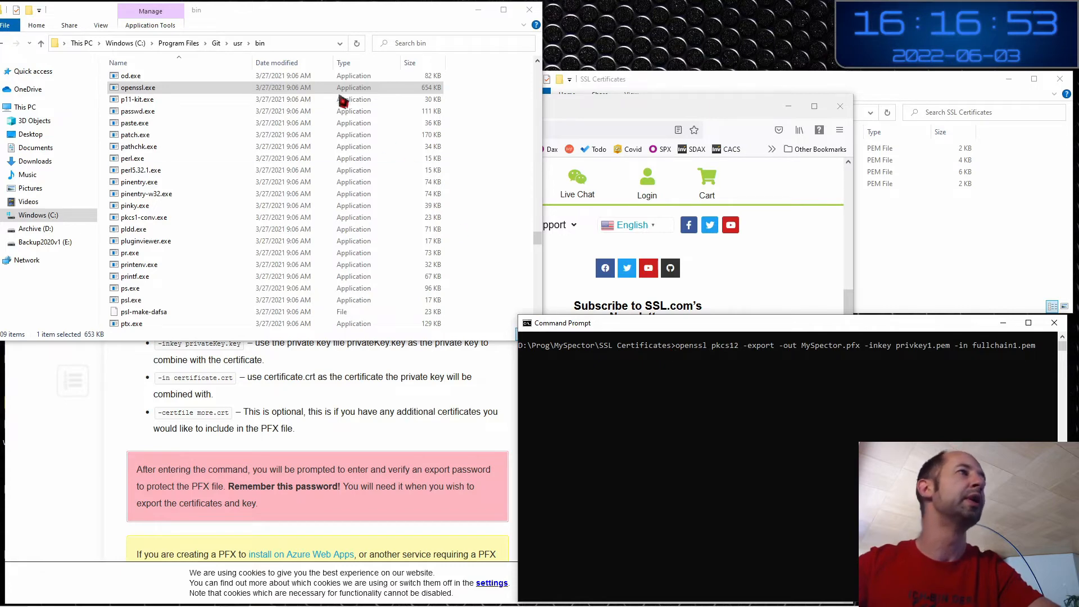
# Explain each part: openssl pkcs12 -export -out MySpector.pfx -inkey privkey1.pem -in fullchain1.pem
pyautogui.click(968, 246)
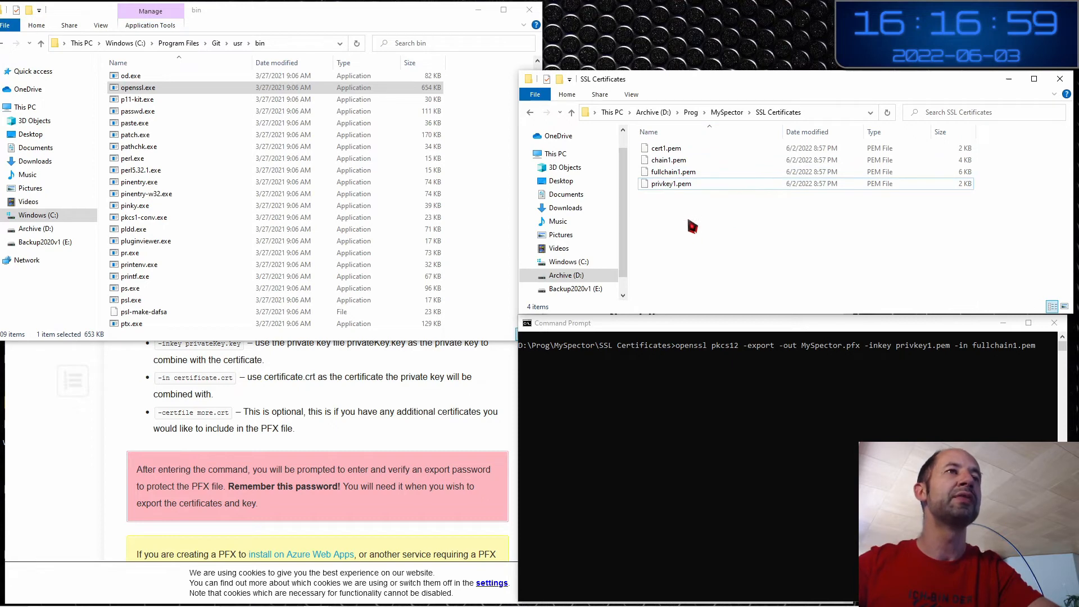
pyautogui.click(703, 334)
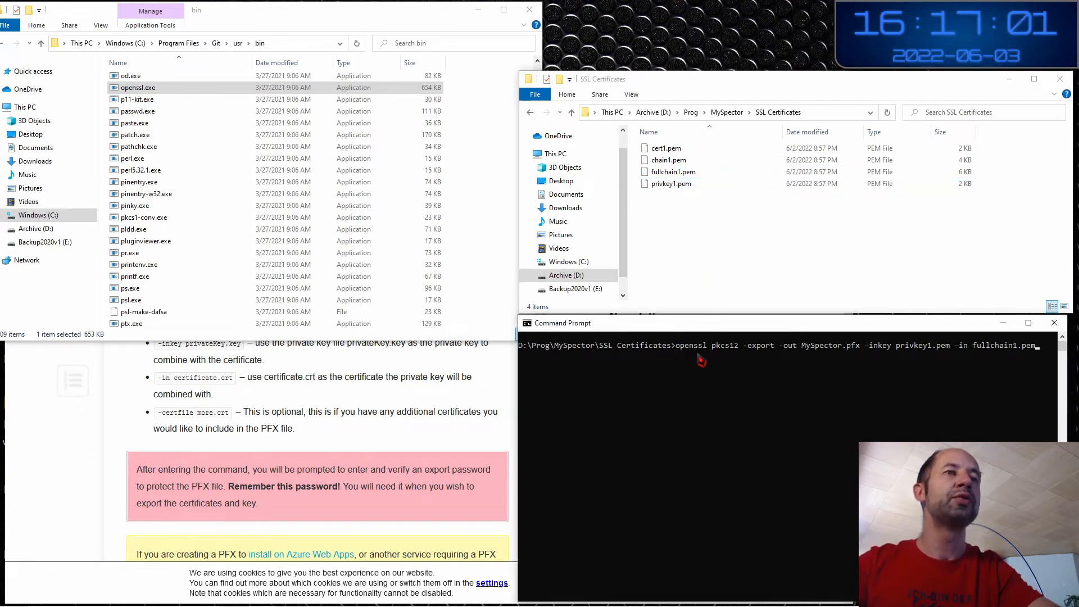
pyautogui.moveTo(679, 350); pyautogui.dragTo(703, 352)
pyautogui.click(715, 348)
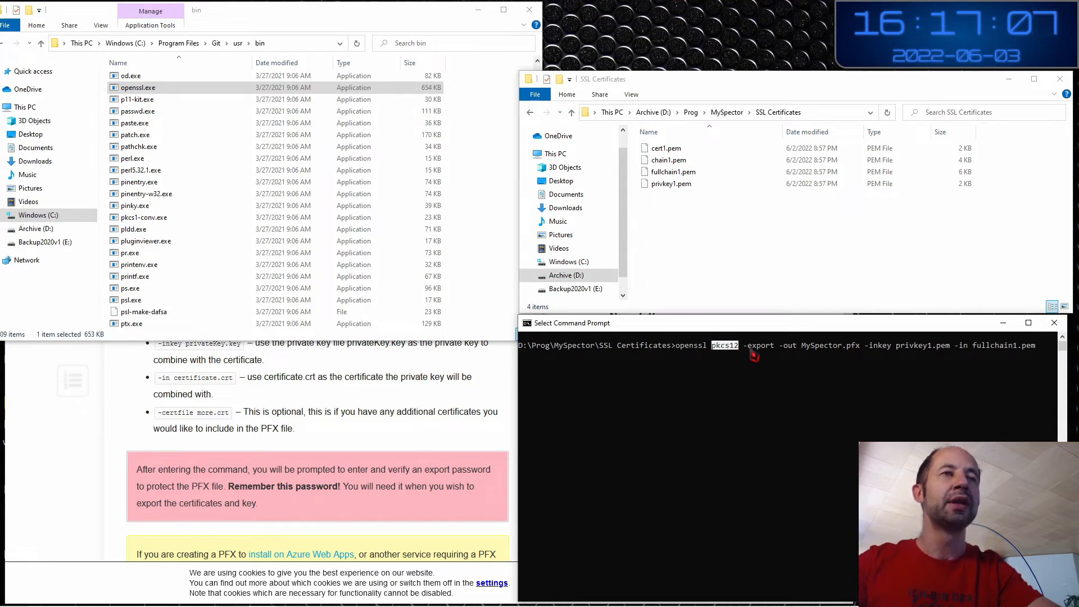
pyautogui.moveTo(745, 348); pyautogui.dragTo(782, 351)
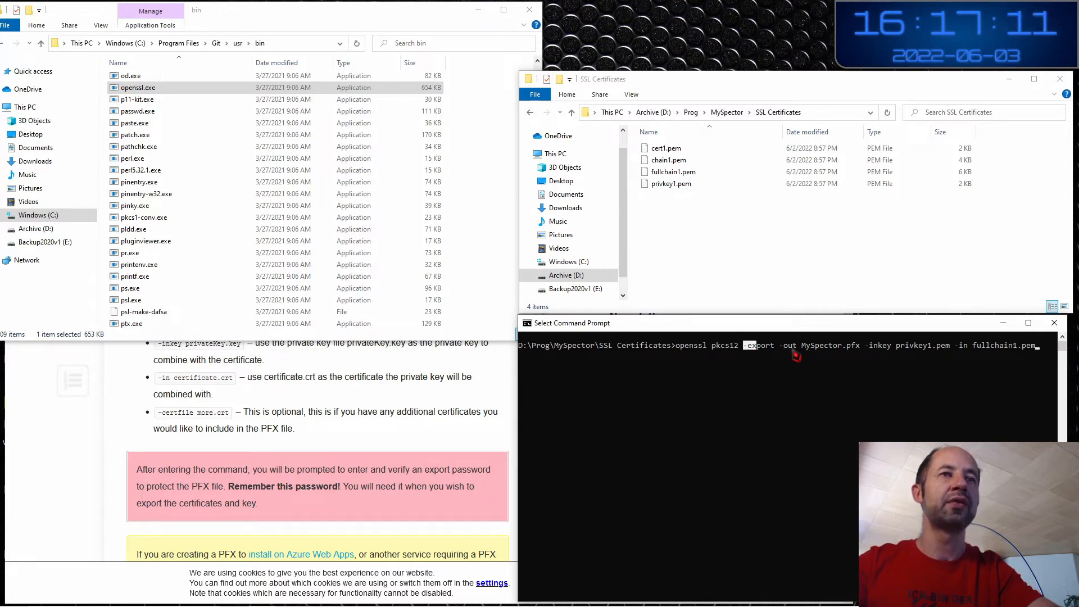
pyautogui.moveTo(802, 351); pyautogui.dragTo(853, 352)
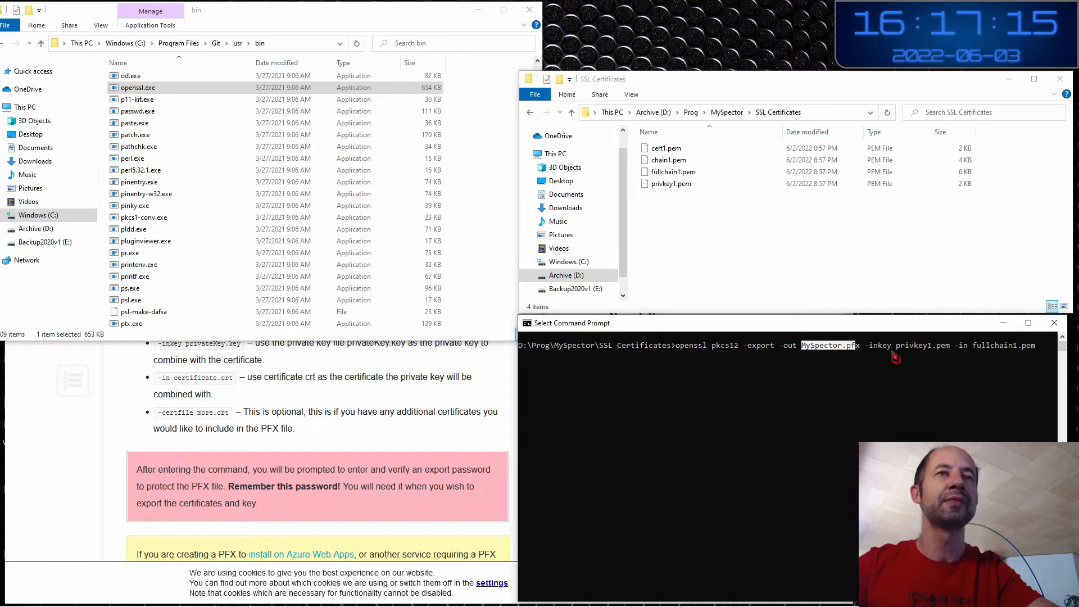
pyautogui.click(866, 347)
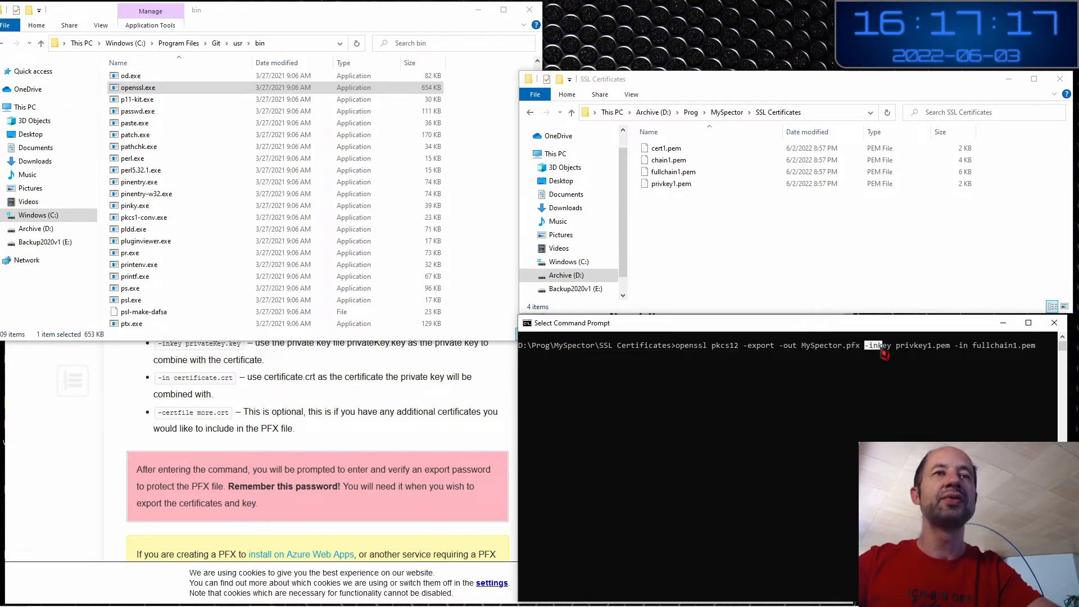
pyautogui.moveTo(900, 354); pyautogui.dragTo(1018, 357)
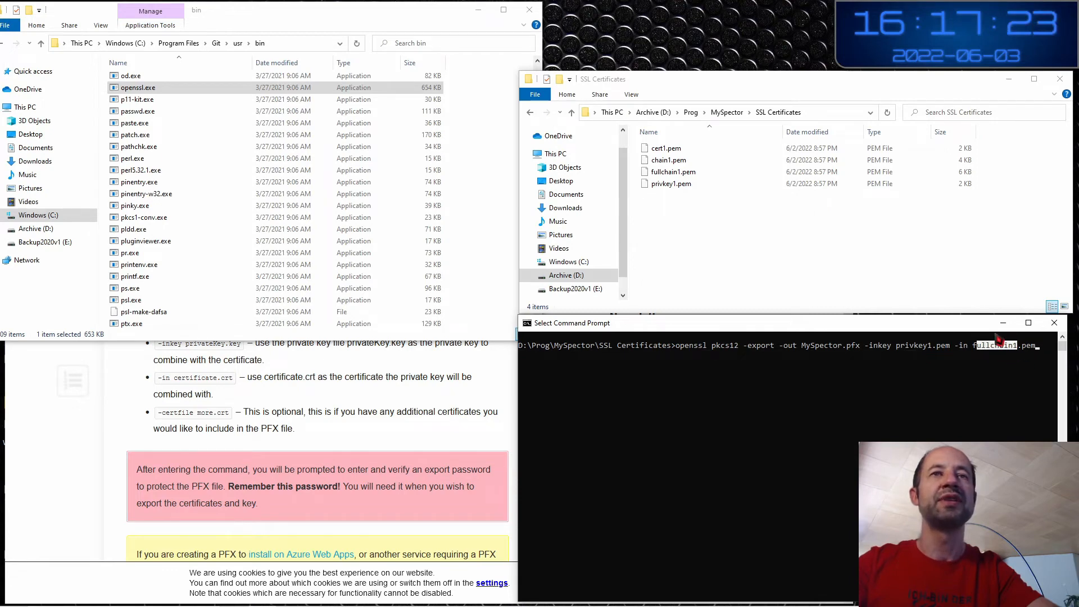
# Run the export, enter and confirm the export password, and select the new 6 KB MySpector.pfx
pyautogui.press('Escape')
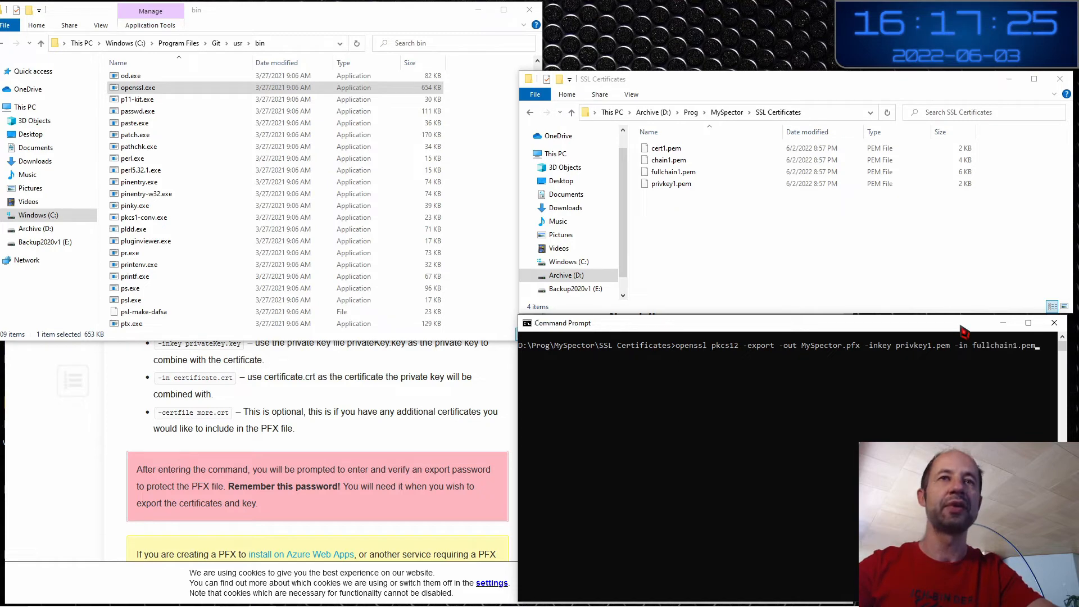
pyautogui.press('Return')
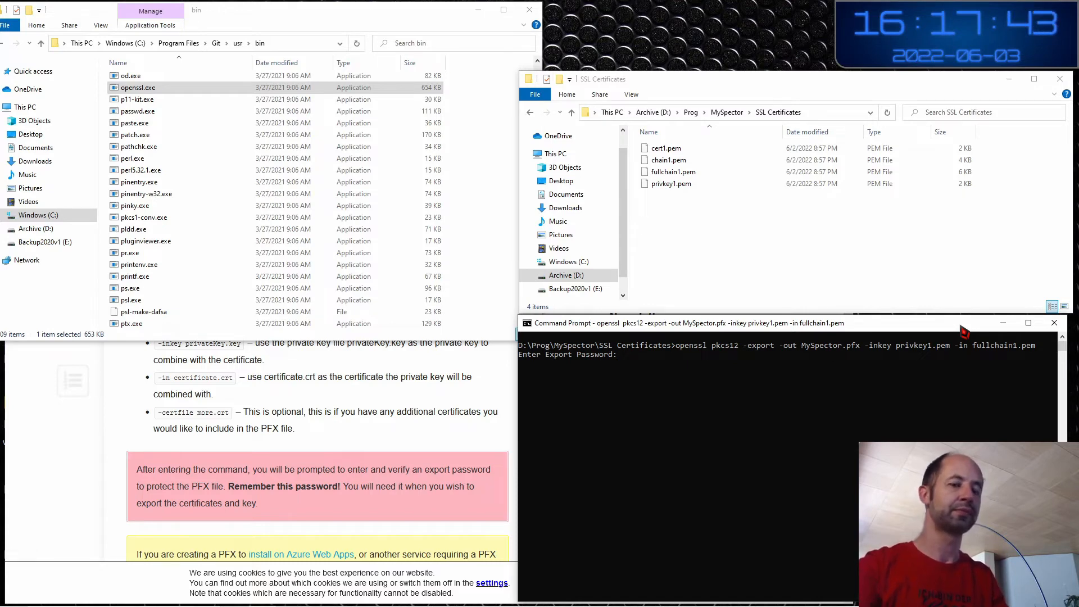
pyautogui.press('Return')
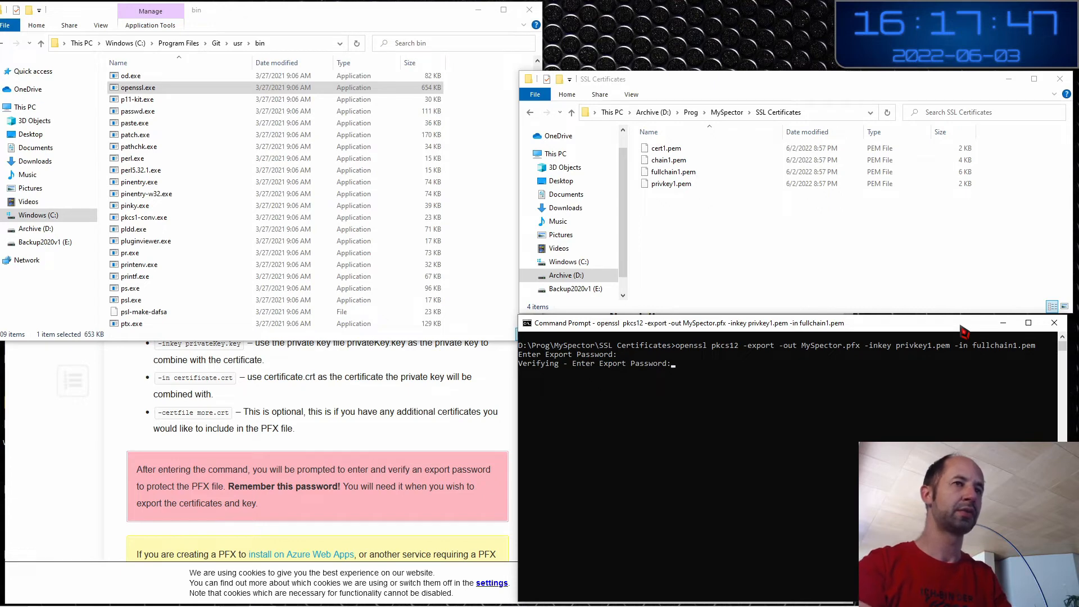
pyautogui.press('Return')
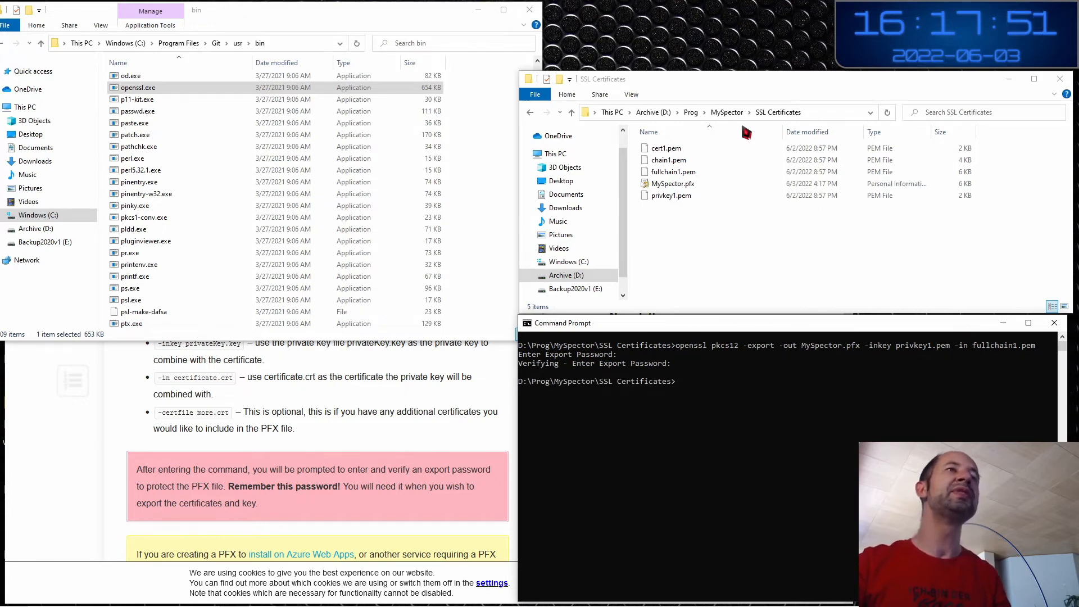
pyautogui.click(688, 186)
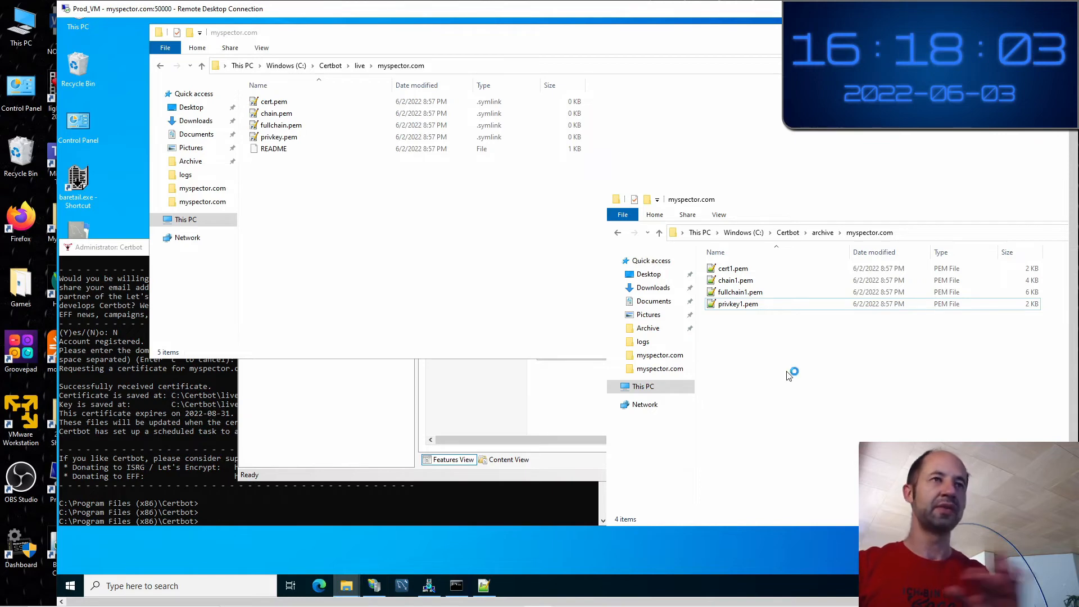
# Paste MySpector.pfx into C:\Certbot\archive\myspector.com and dismiss IIS's Import Certificate dialog
pyautogui.hotkey('ctrl', 'v')
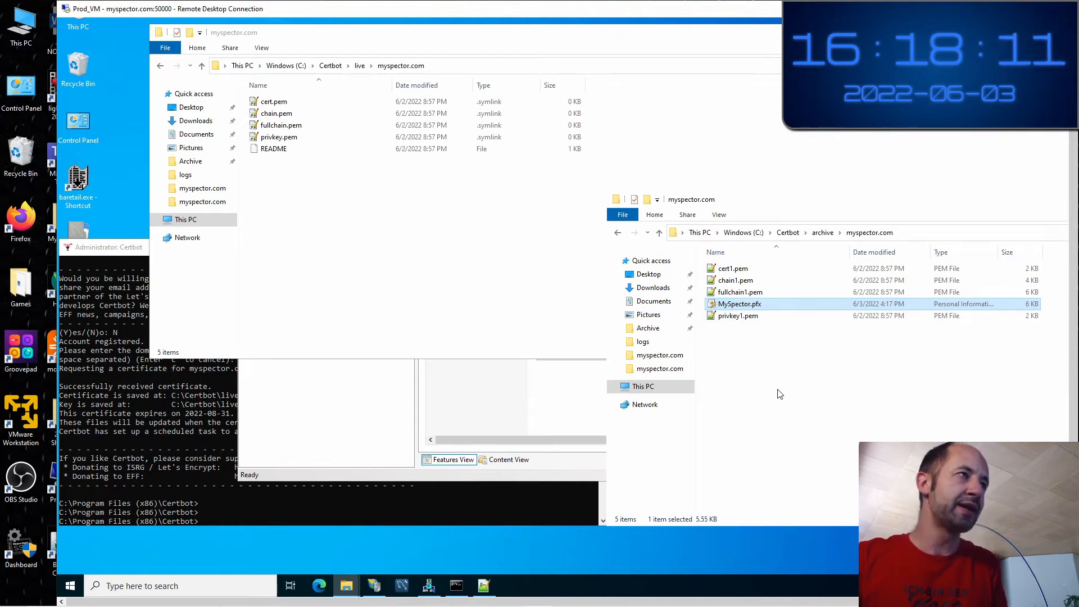
pyautogui.click(529, 379)
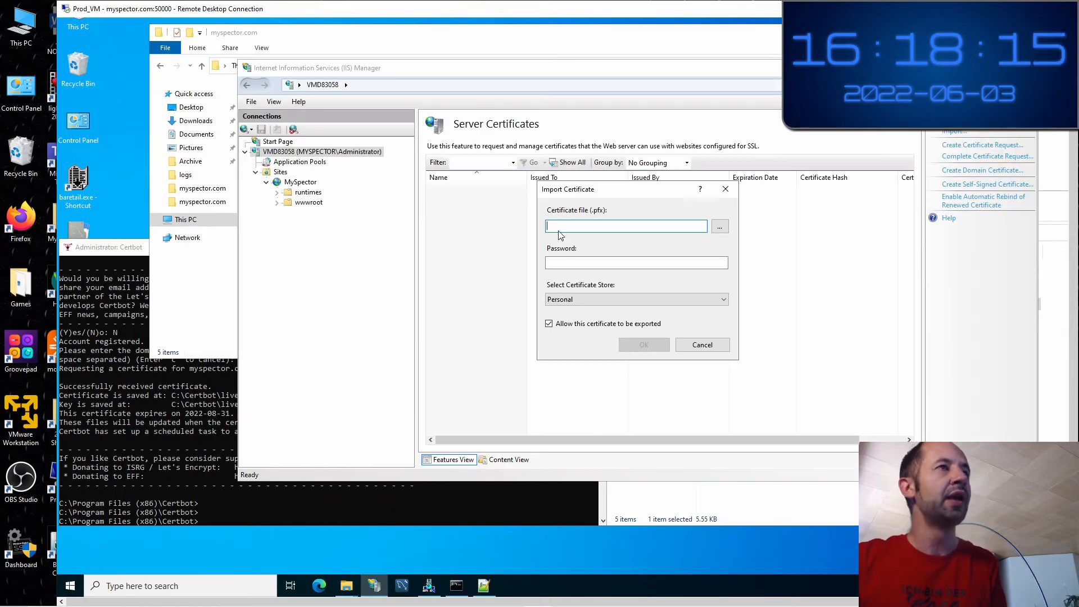
pyautogui.click(725, 189)
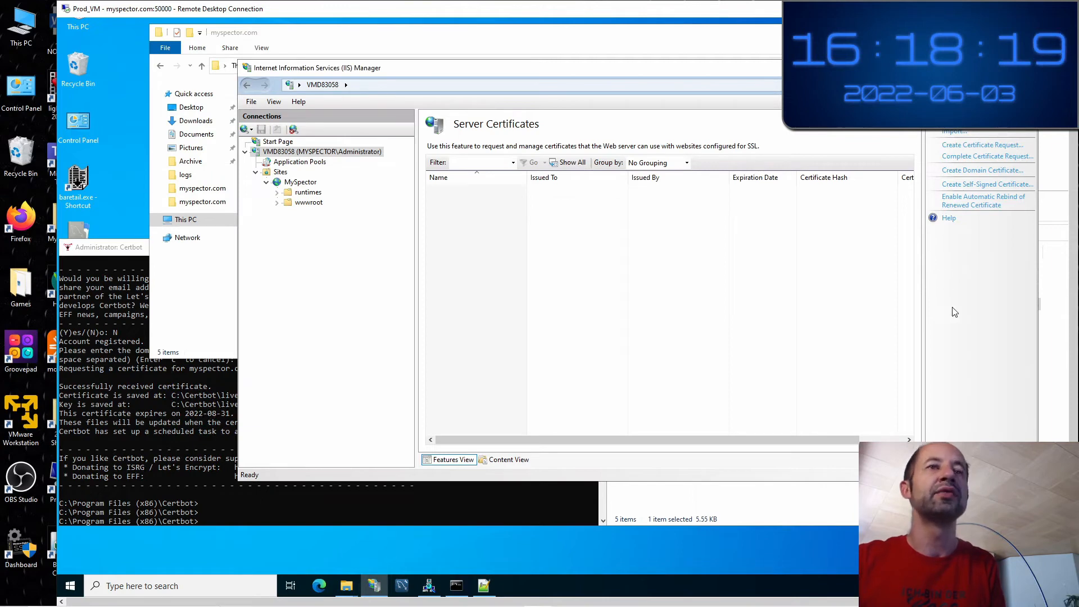
pyautogui.click(822, 494)
pyautogui.click(757, 305)
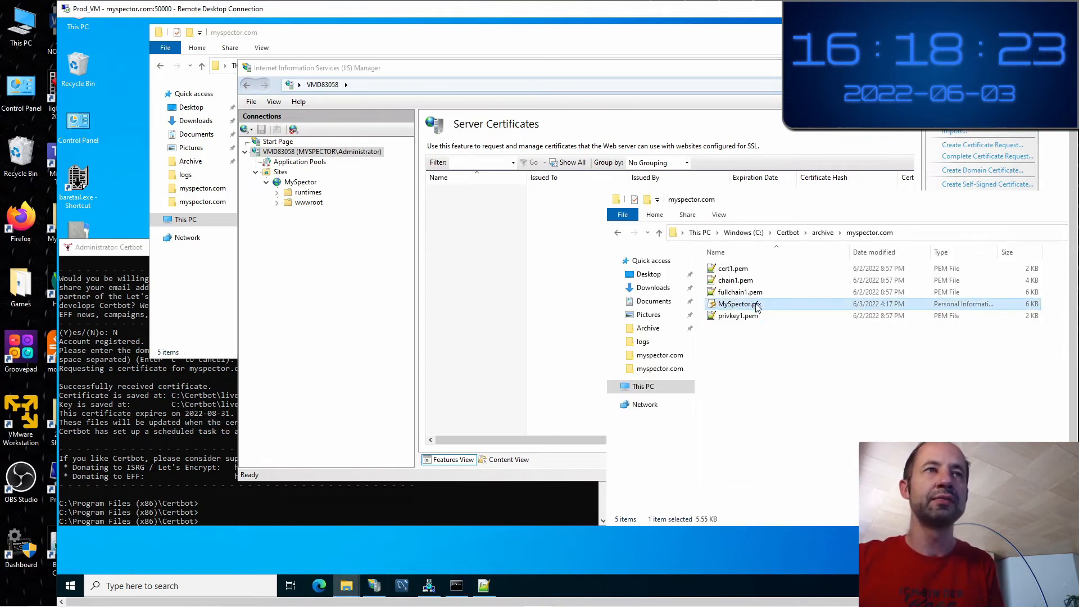
# Import MySpector.pfx through the Certificate Import Wizard, entering its private key password and keeping automatic store selection
pyautogui.doubleClick(756, 305)
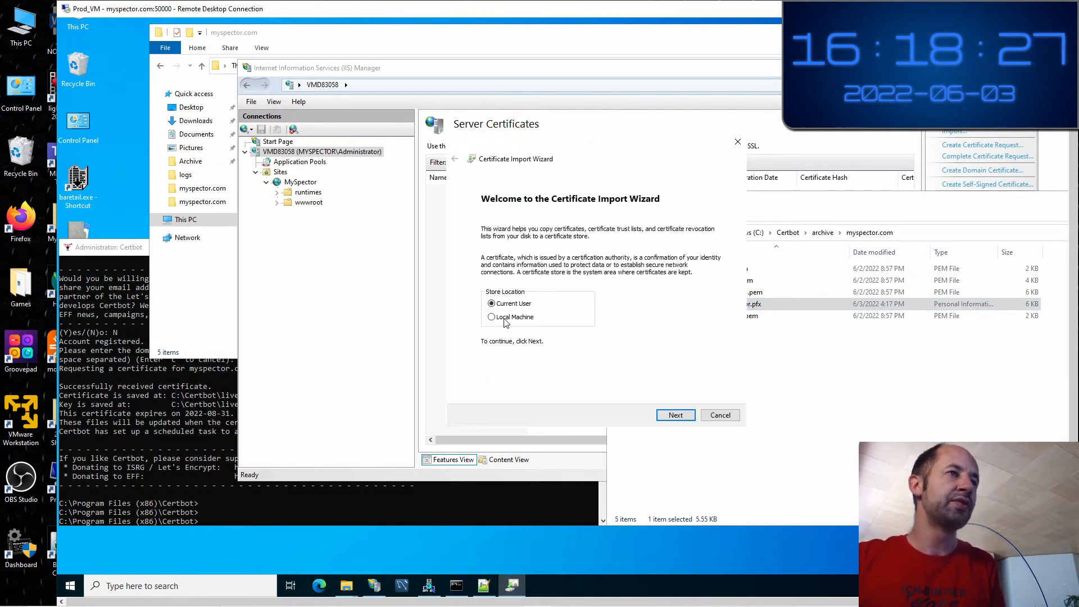
pyautogui.click(679, 415)
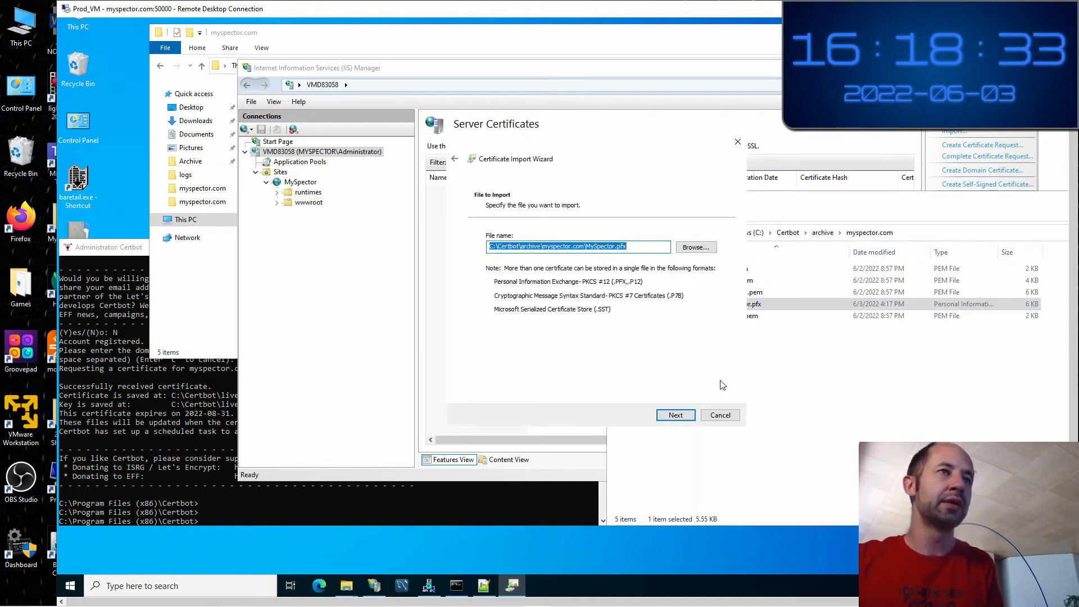
pyautogui.click(677, 416)
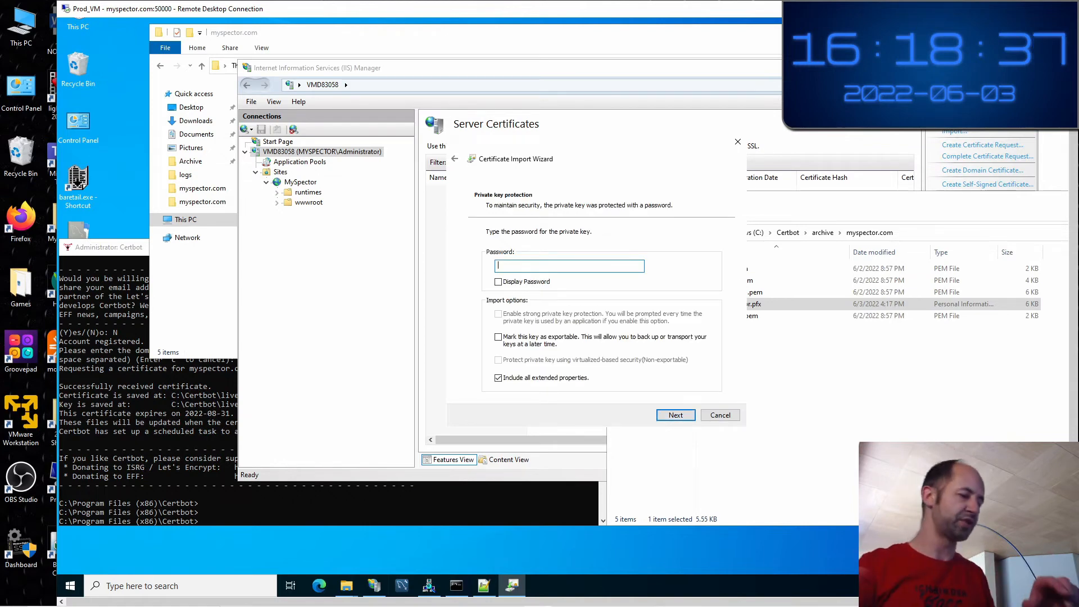
pyautogui.write('•')
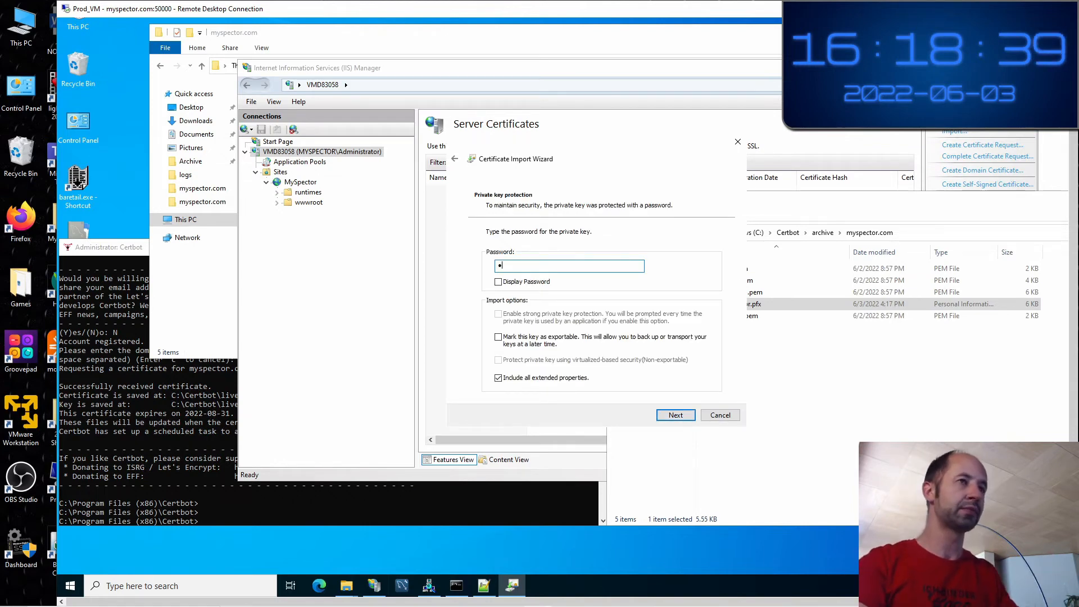
pyautogui.write('•••••••')
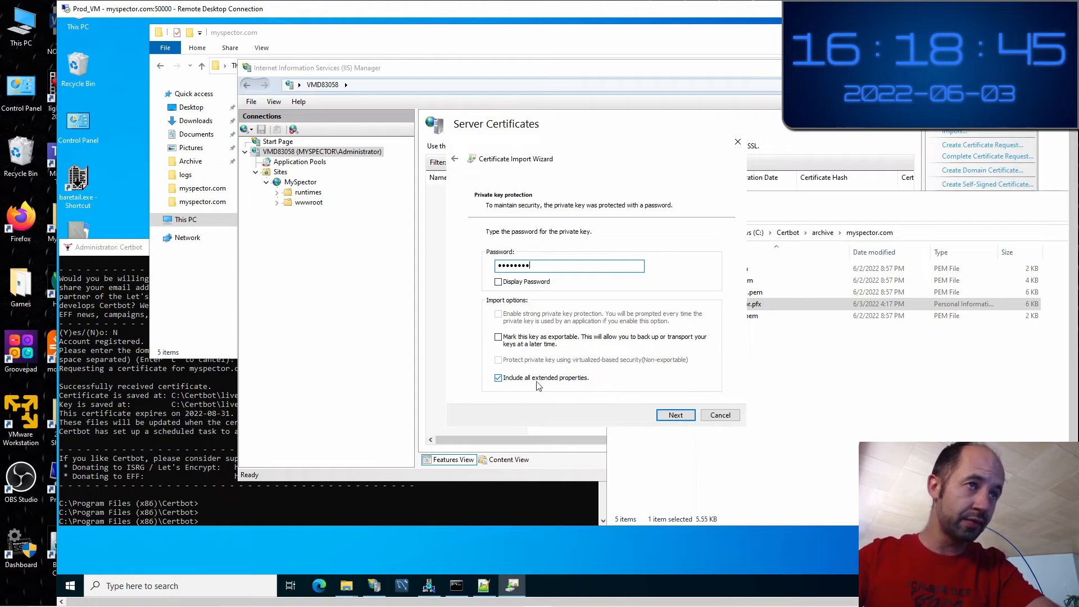
pyautogui.click(675, 416)
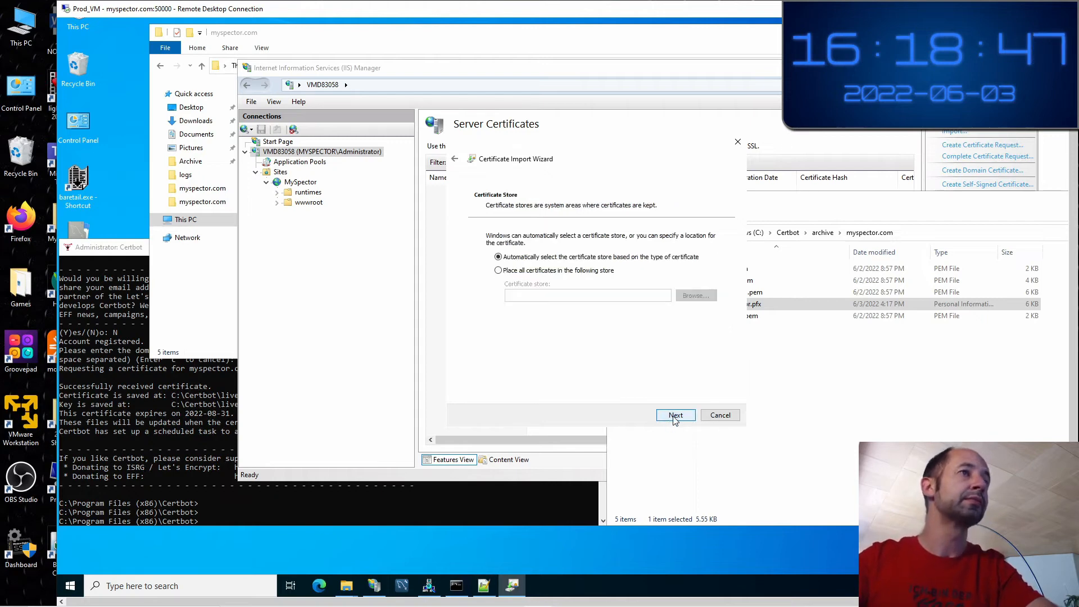
pyautogui.click(675, 416)
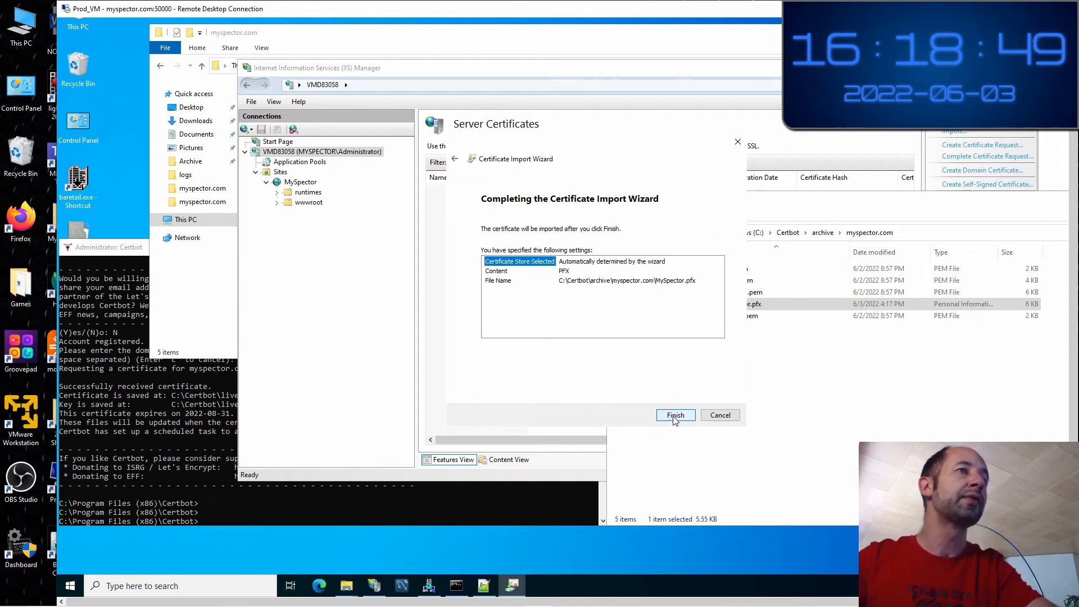
pyautogui.click(675, 416)
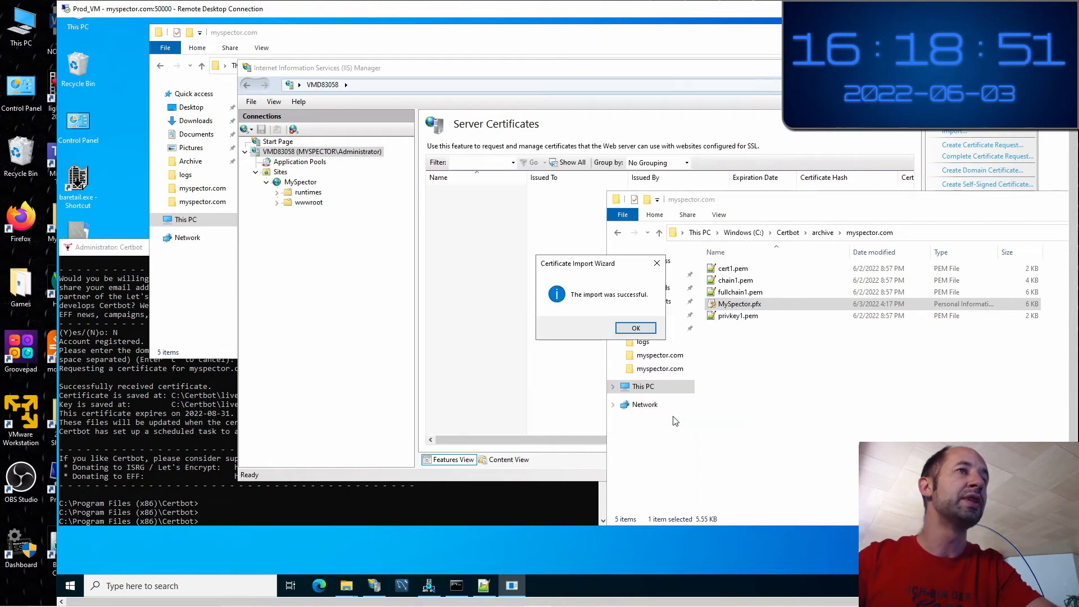
pyautogui.click(635, 328)
pyautogui.click(793, 385)
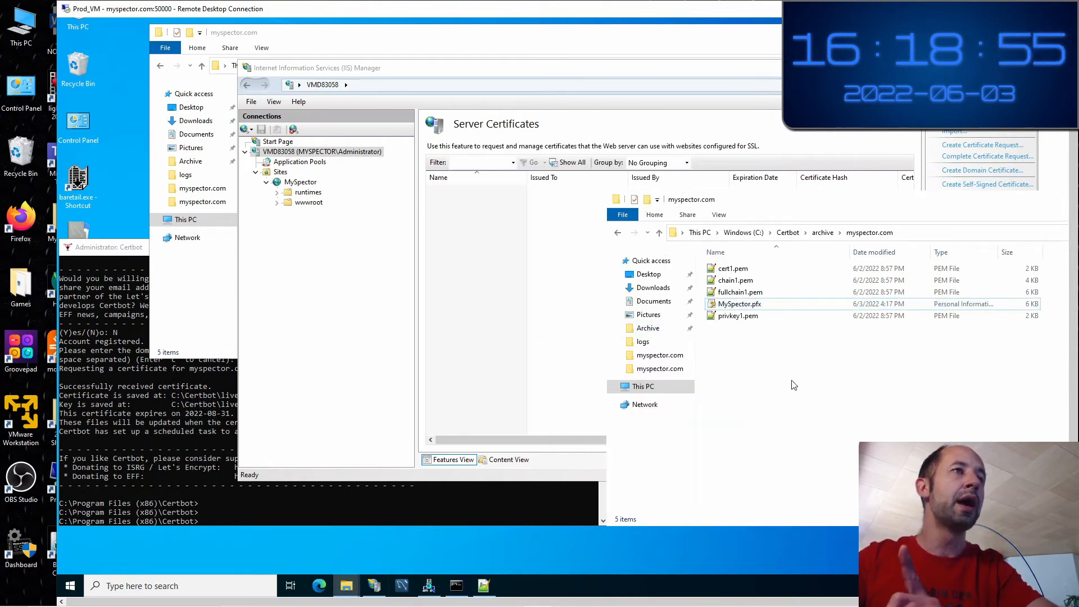
# Open Server Certificates for server VMD83058 and select the myspector.com certificate issued by R3
pyautogui.click(321, 257)
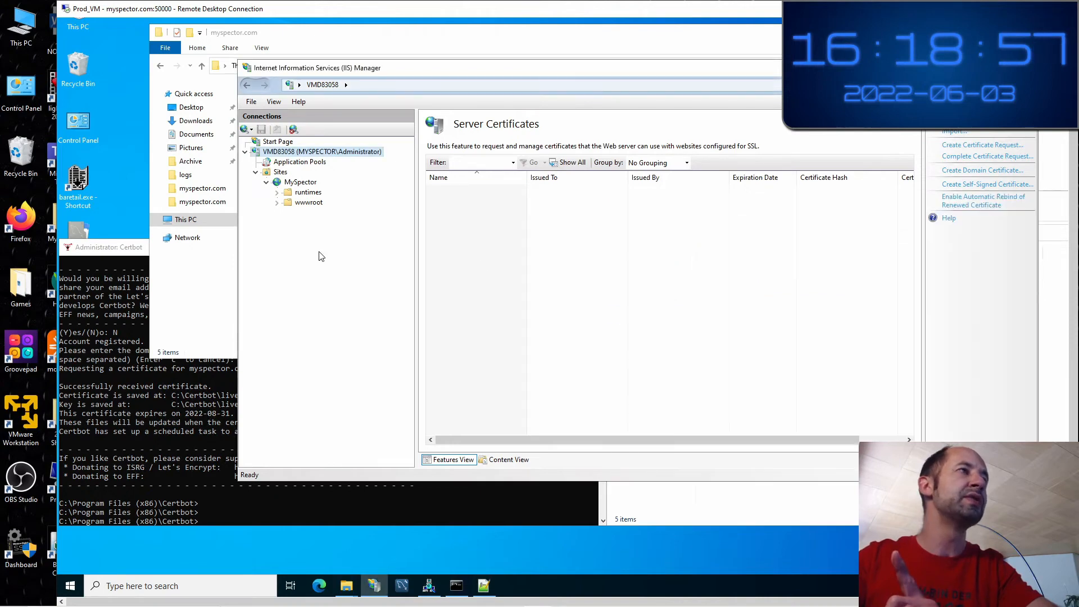
pyautogui.click(289, 183)
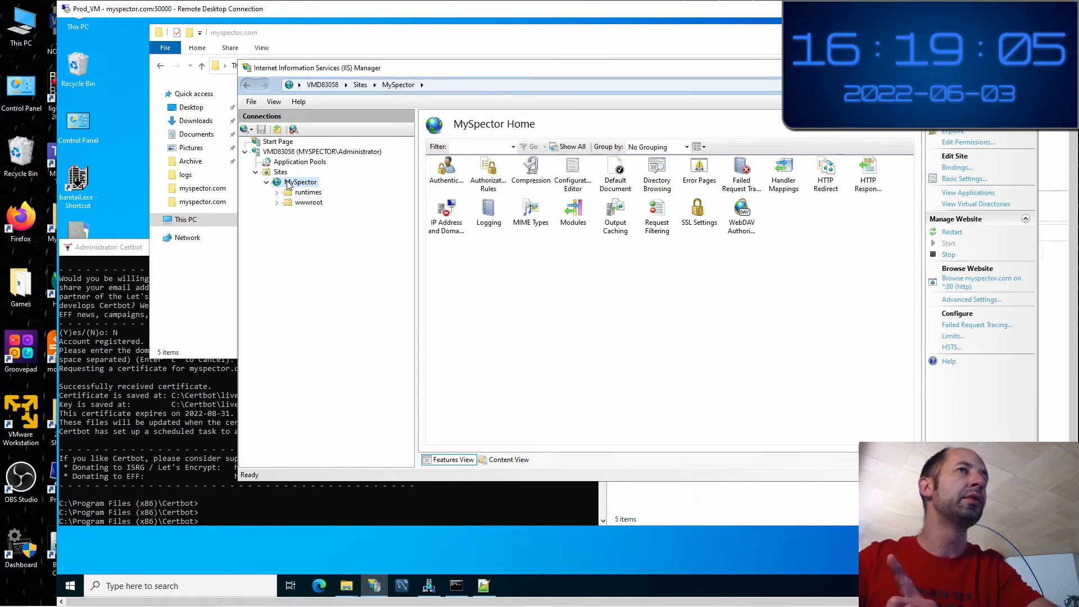
pyautogui.click(299, 160)
pyautogui.click(298, 153)
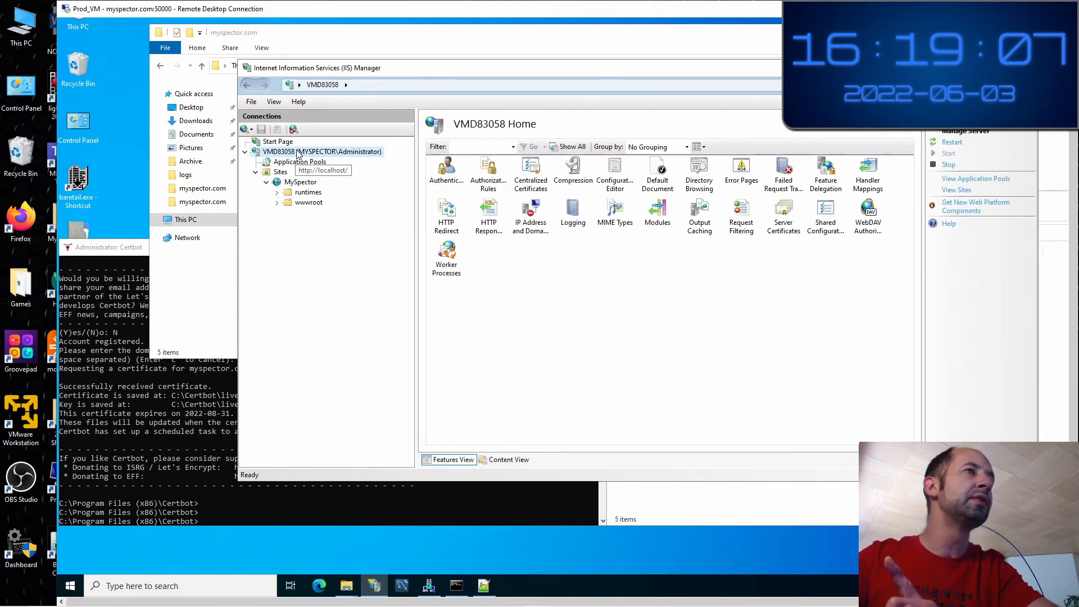
pyautogui.doubleClick(782, 225)
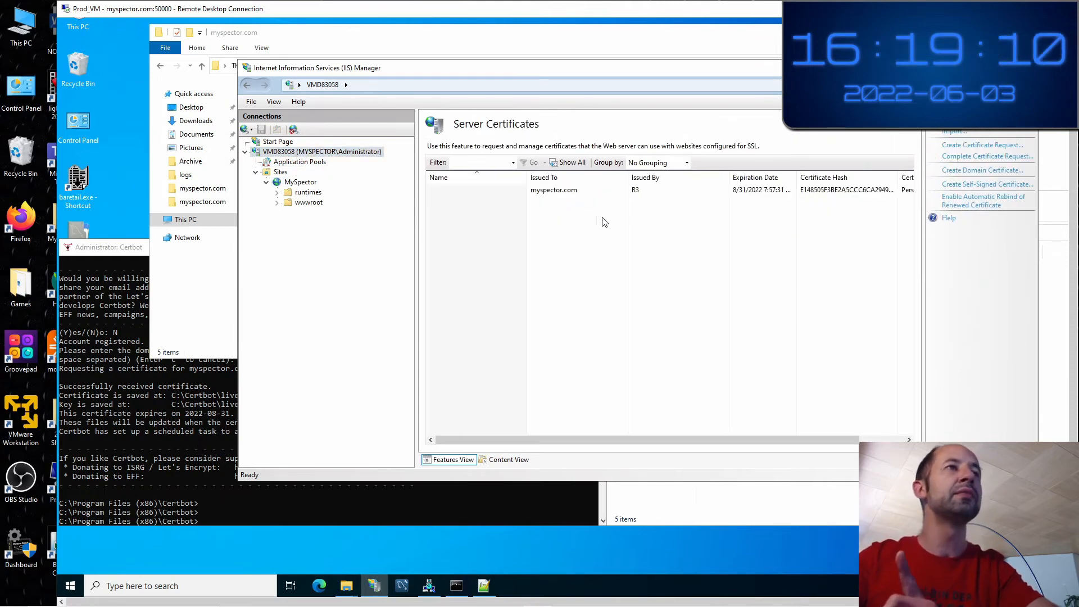
pyautogui.click(563, 194)
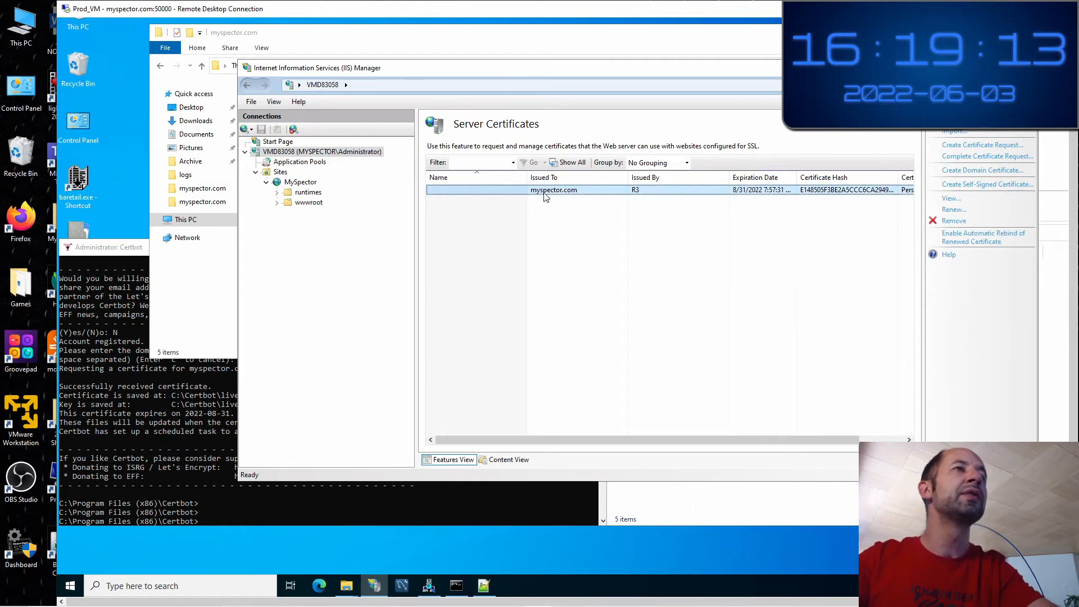
# Check the myspector.com certificate's Details, confirming its Issuer is R3, Let's Encrypt
pyautogui.doubleClick(639, 191)
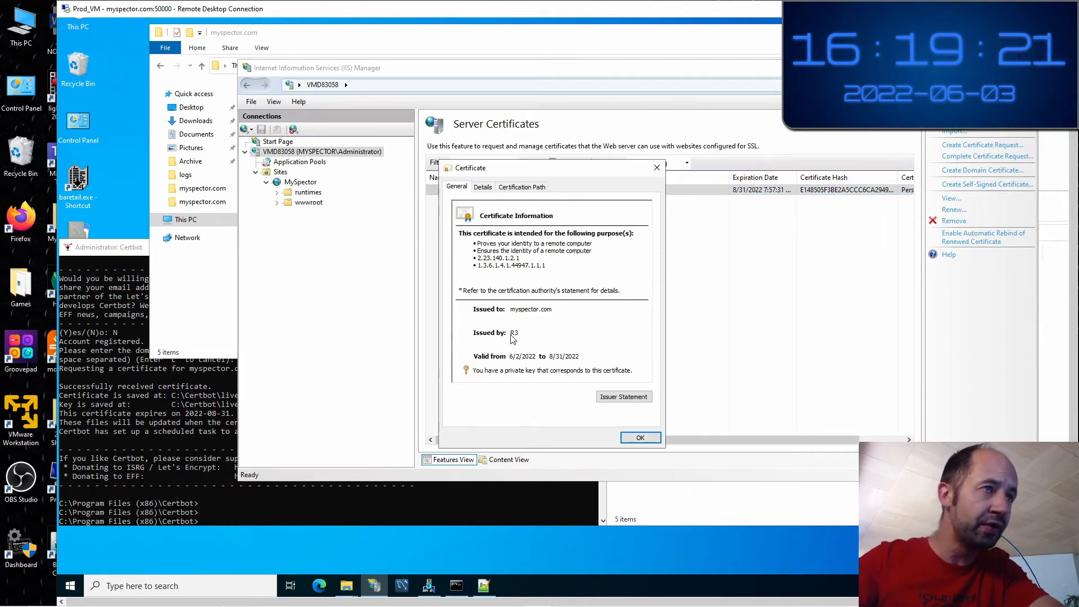
pyautogui.click(482, 187)
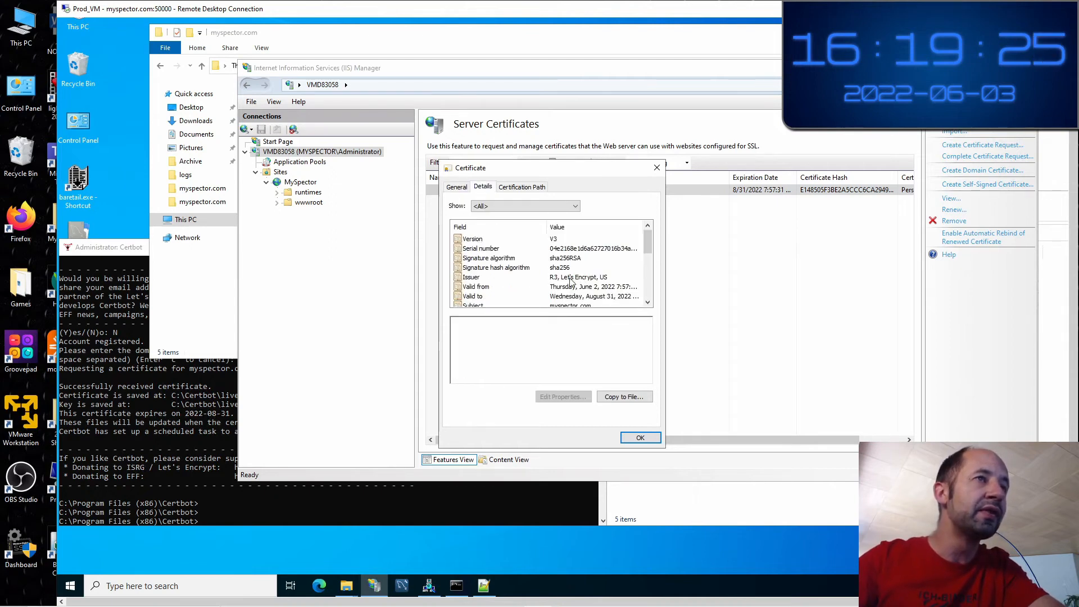
pyautogui.click(543, 278)
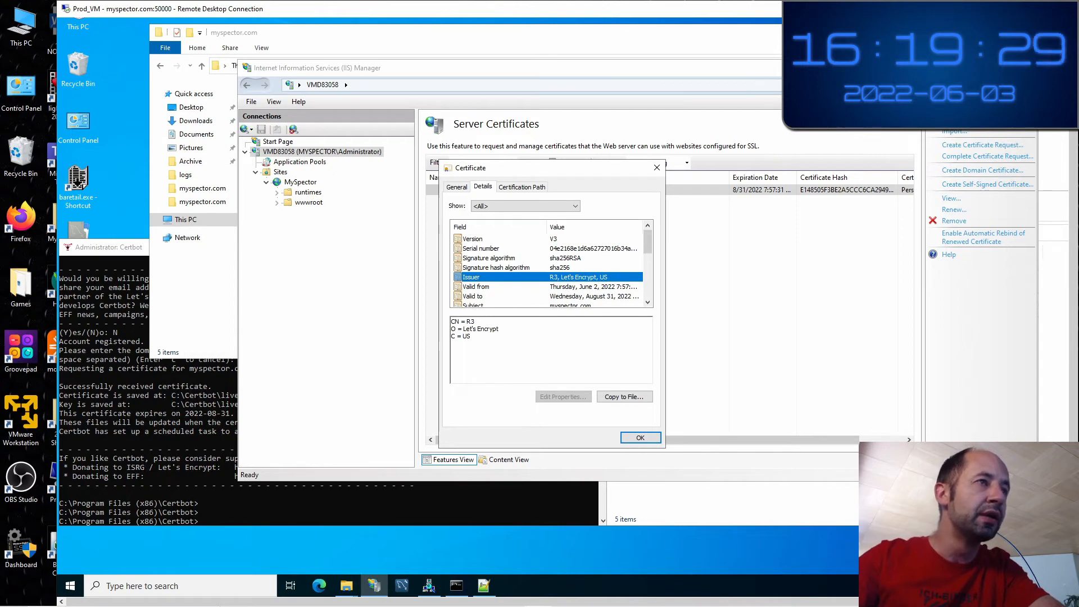
pyautogui.moveTo(451, 321); pyautogui.dragTo(459, 322)
pyautogui.click(454, 329)
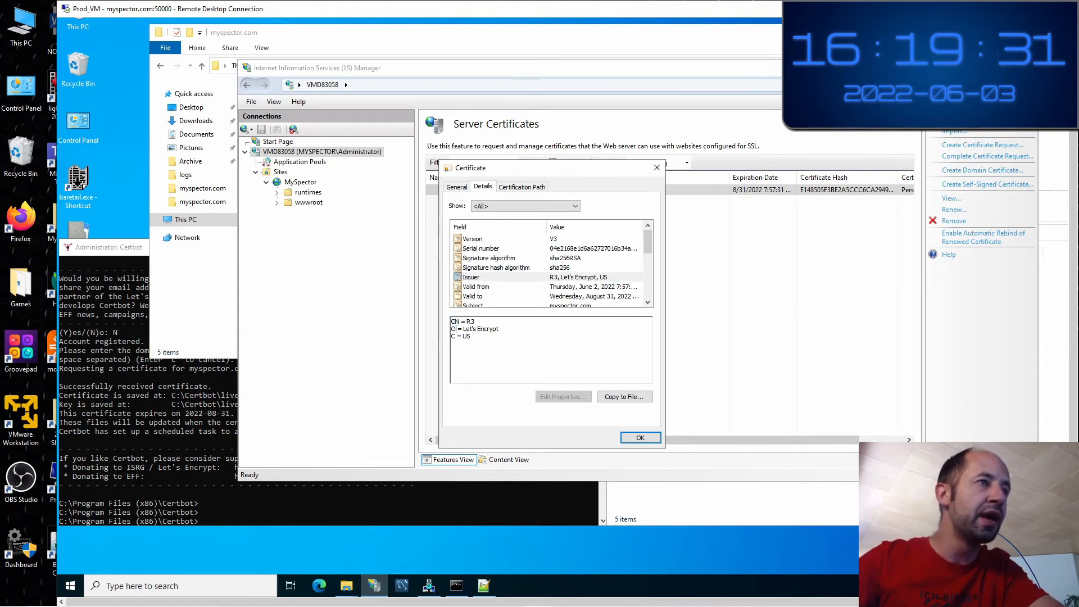
pyautogui.moveTo(463, 328); pyautogui.dragTo(477, 329)
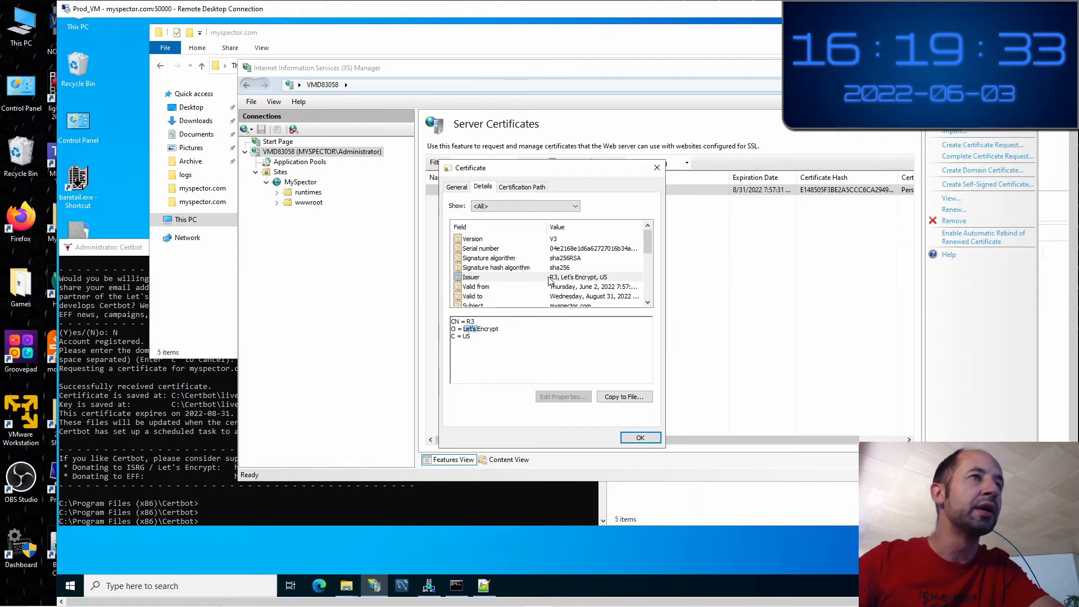
pyautogui.scroll(-2, 549, 281)
pyautogui.scroll(-2, 549, 281)
# Close the certificate and return to the MySpector site's Home features
pyautogui.click(656, 168)
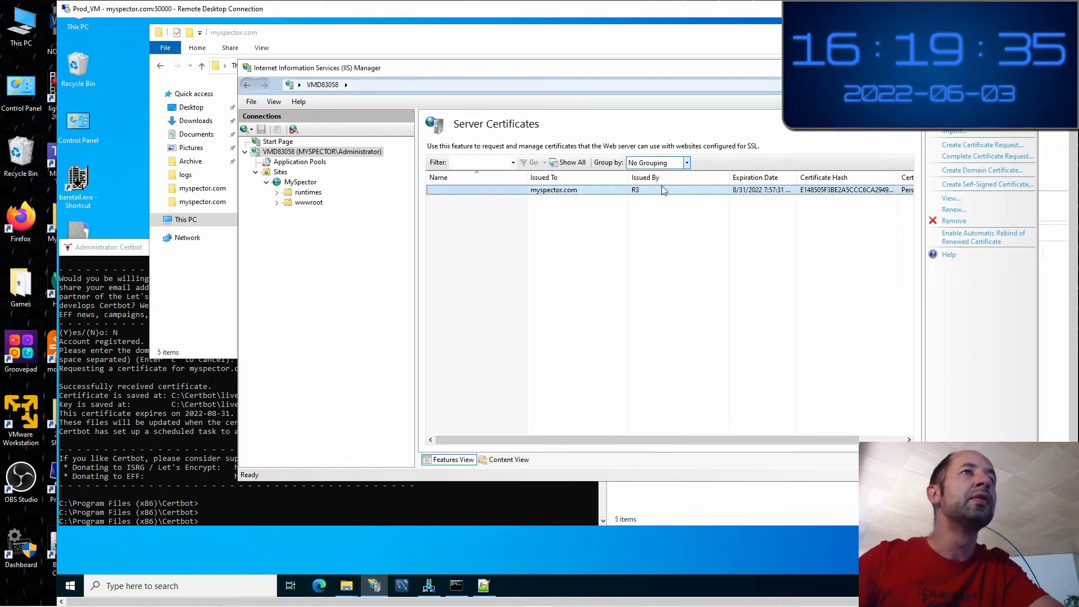
pyautogui.click(673, 234)
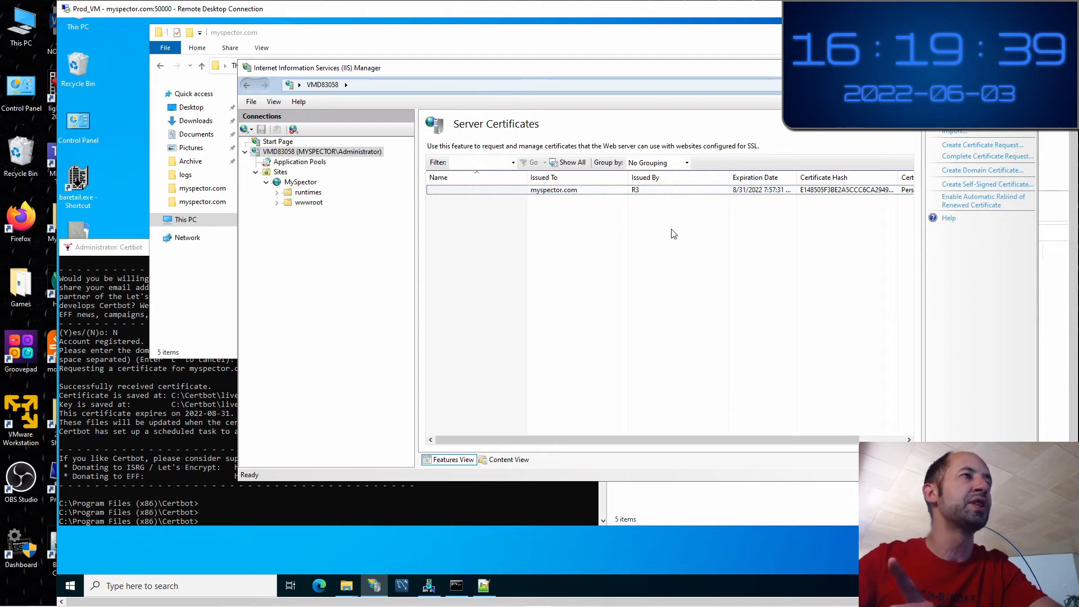
pyautogui.click(313, 185)
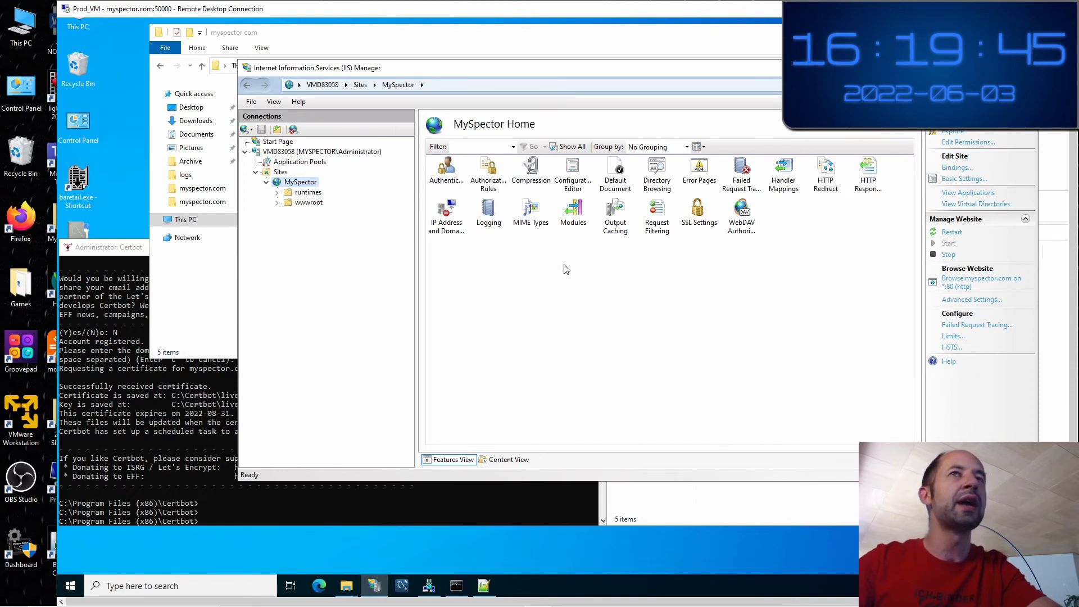
# Add a MySpector binding: https, port 443, host myspector.com, myspector.com SSL certificate
pyautogui.click(957, 168)
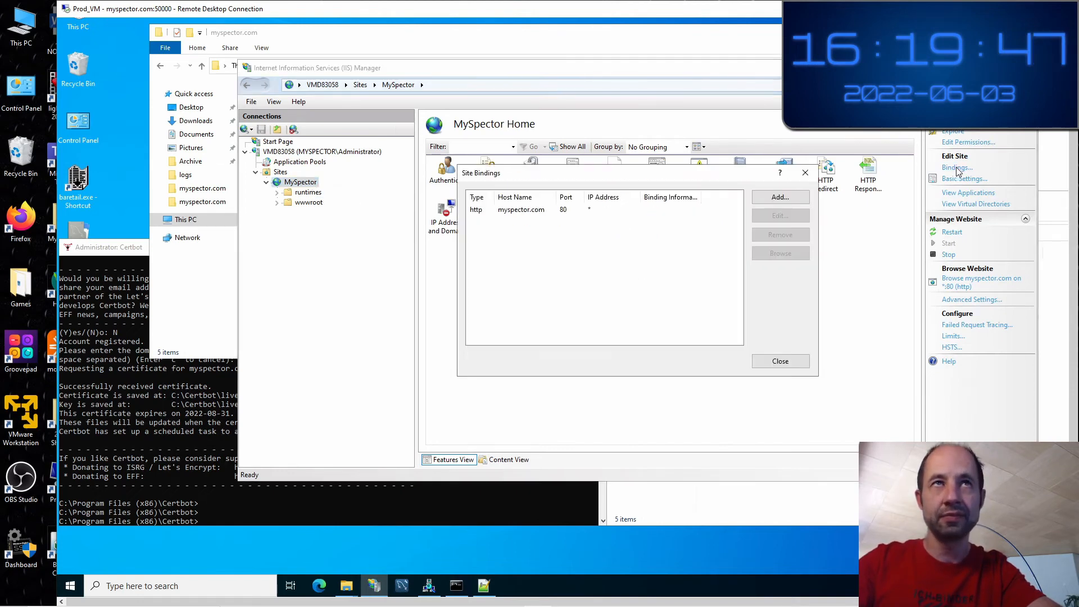
pyautogui.click(798, 197)
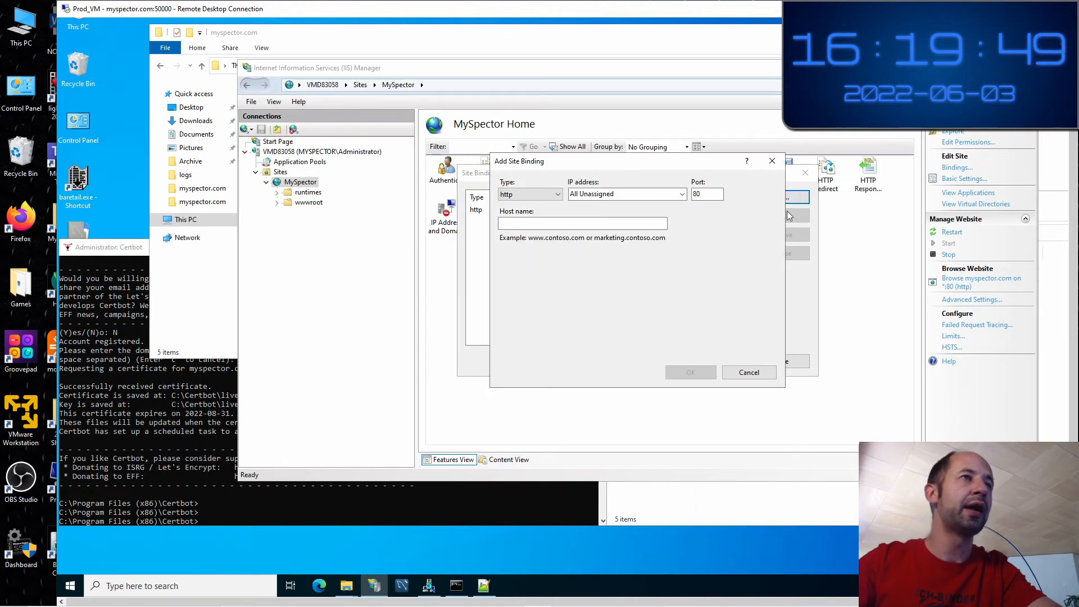
pyautogui.click(534, 197)
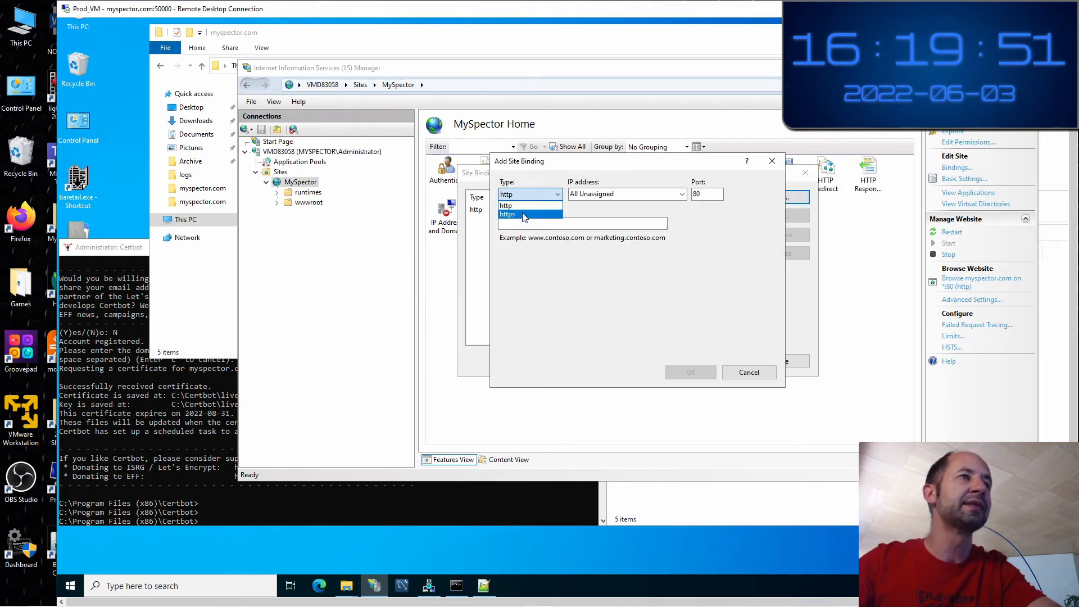
pyautogui.click(522, 215)
pyautogui.click(583, 340)
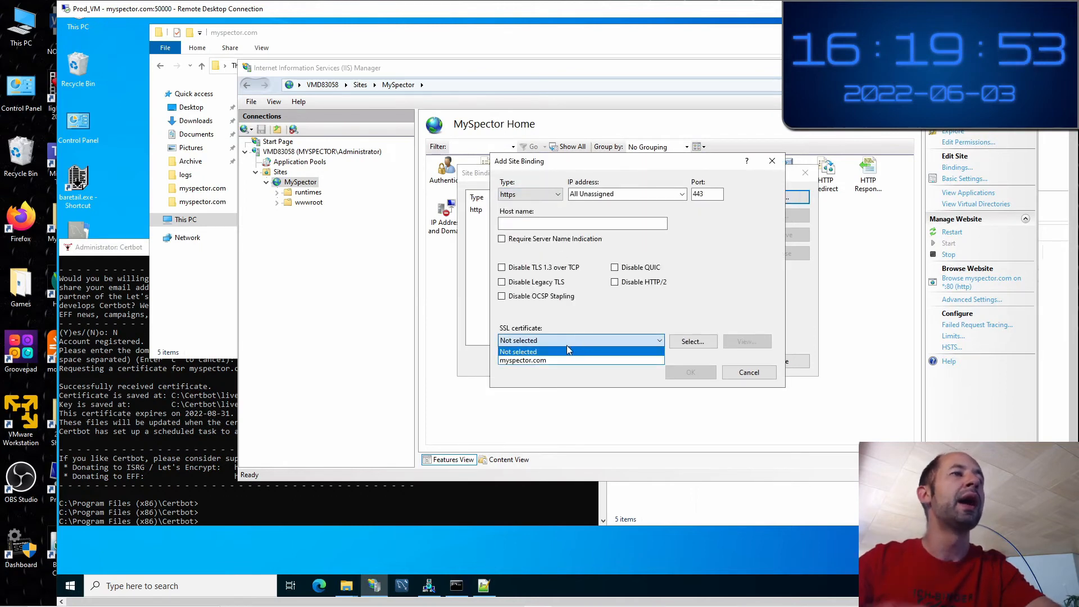
pyautogui.click(553, 361)
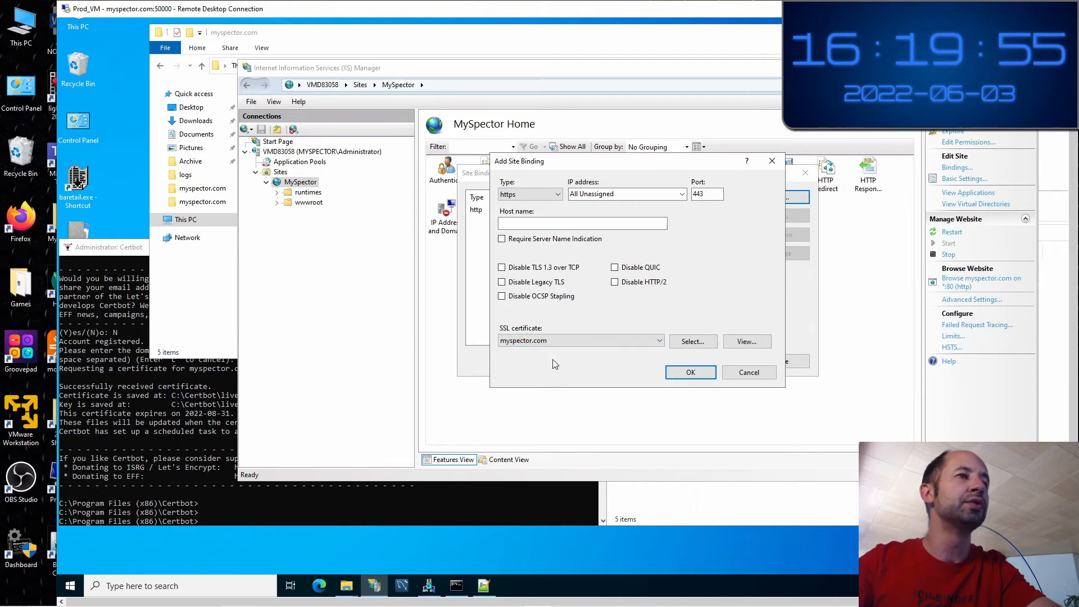
pyautogui.click(568, 224)
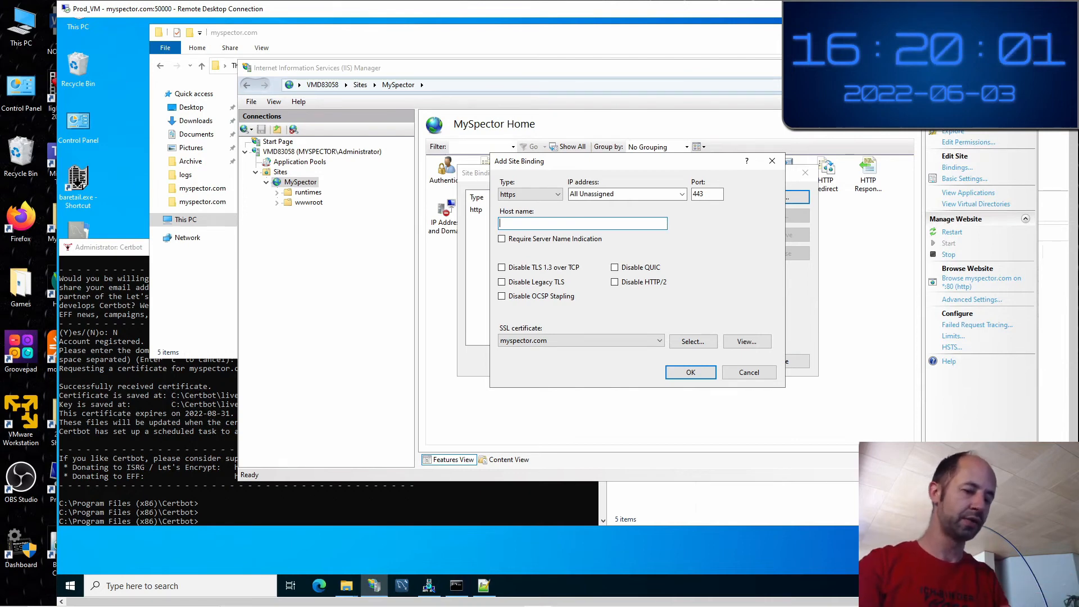
pyautogui.write('my')
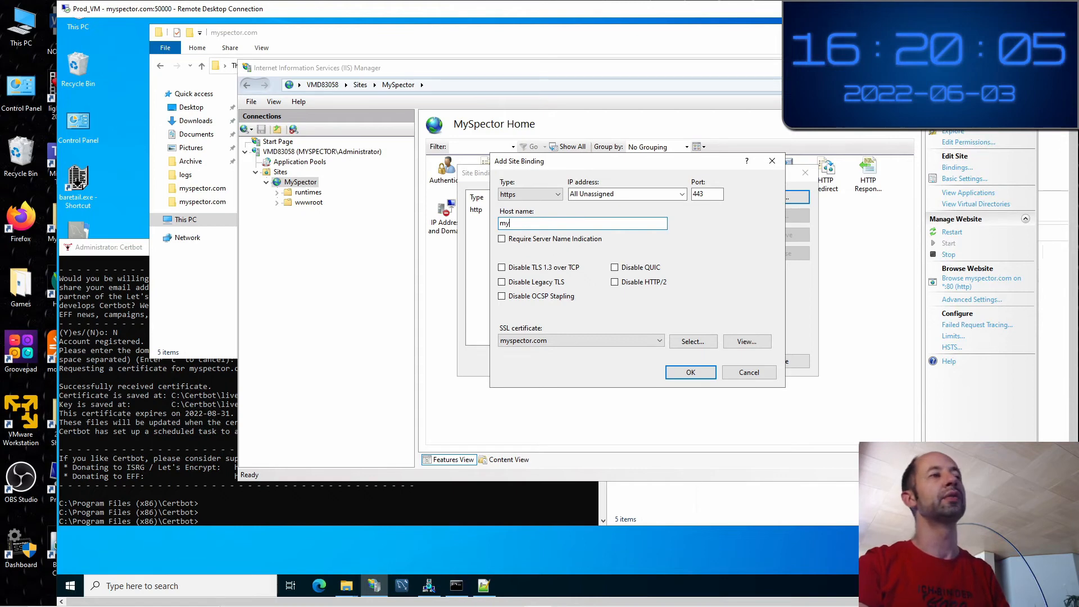
pyautogui.write('s')
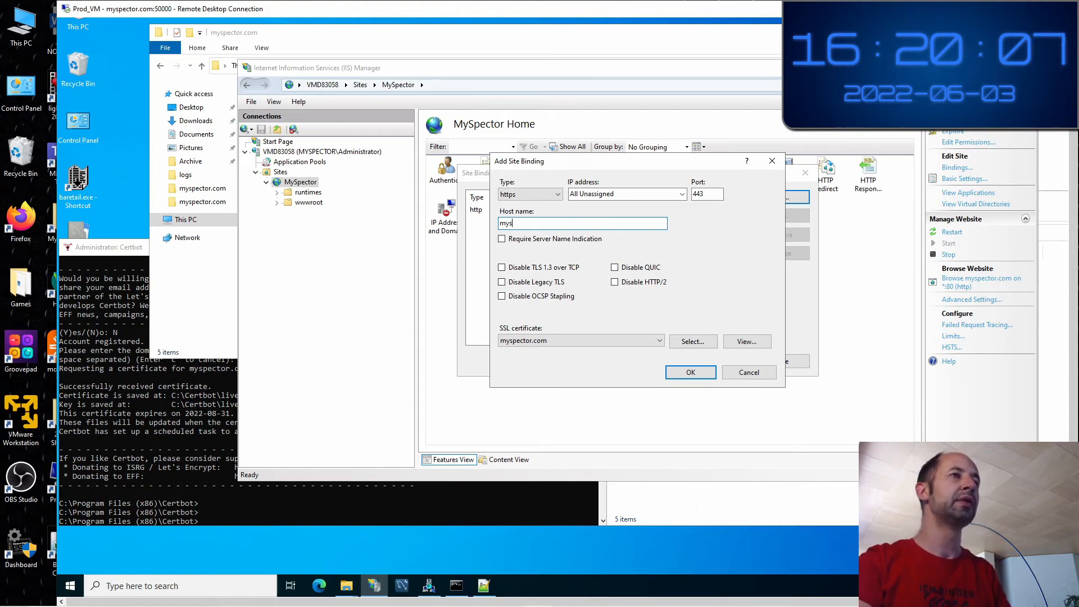
pyautogui.write('pector')
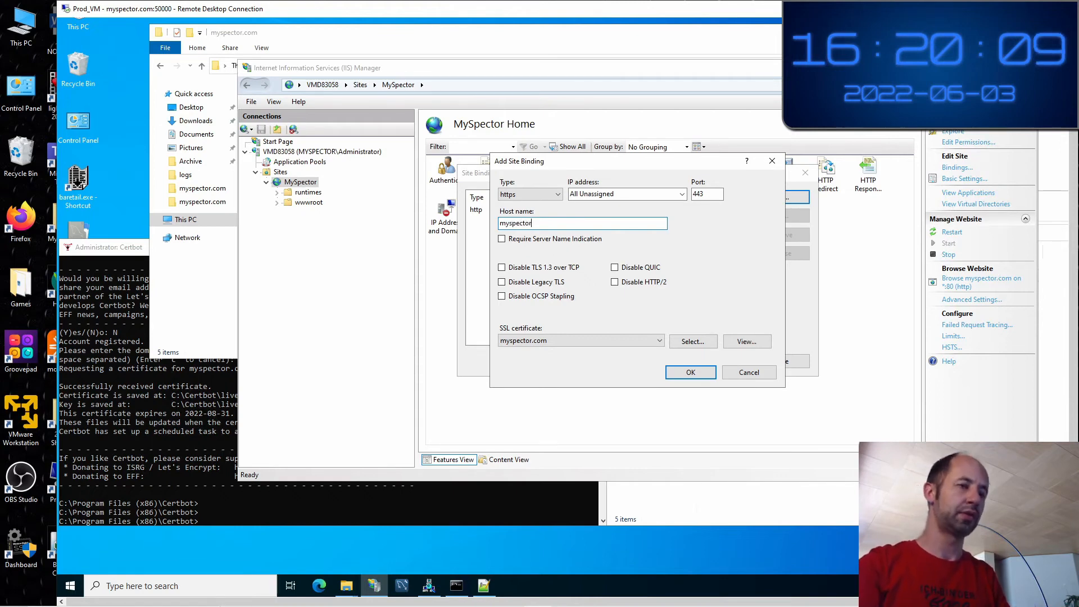
pyautogui.write('.com')
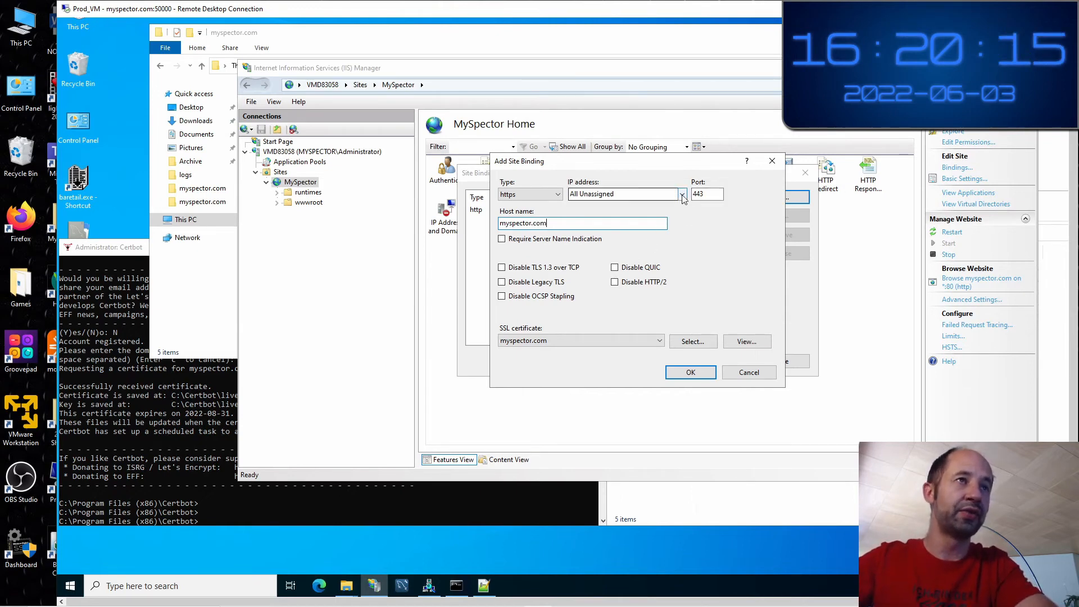
pyautogui.click(691, 372)
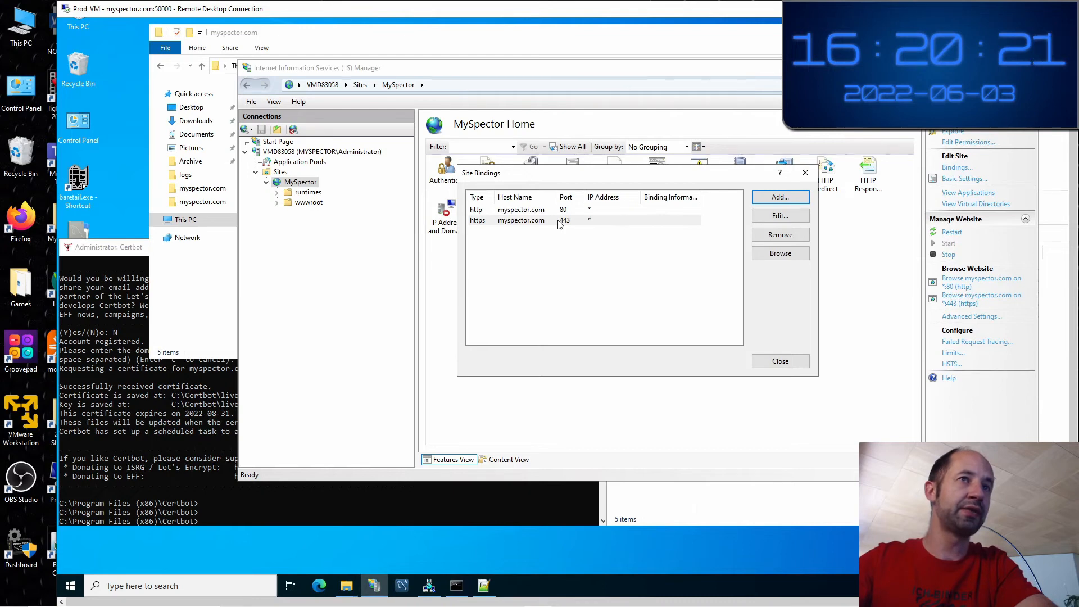
# Close Site Bindings, view SSL Settings, then browse myspector.com on *:80 (http) from MySpector Home
pyautogui.click(773, 363)
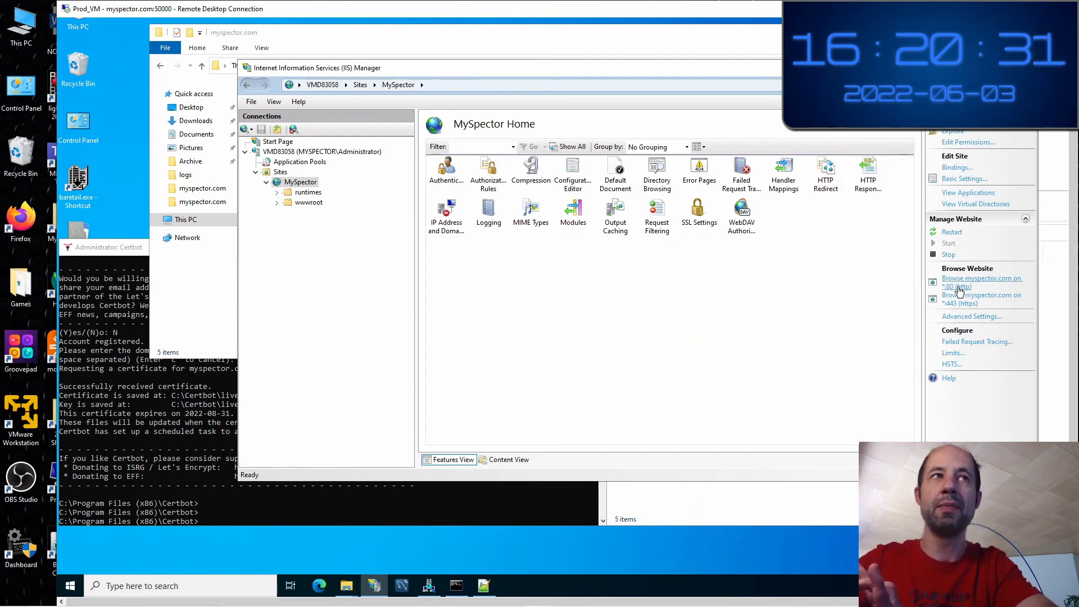
pyautogui.doubleClick(701, 217)
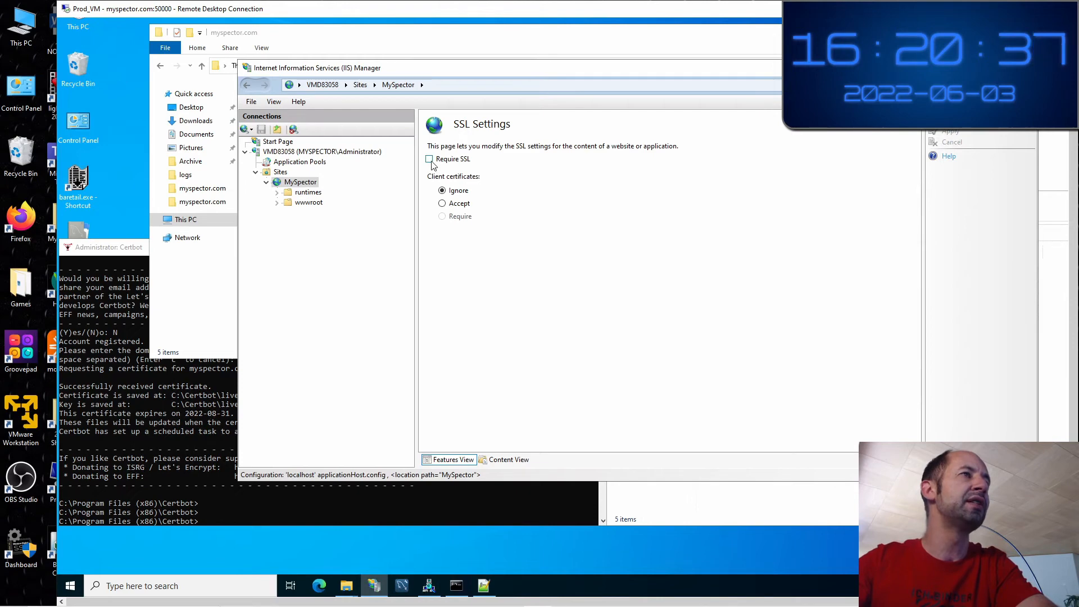
pyautogui.doubleClick(301, 184)
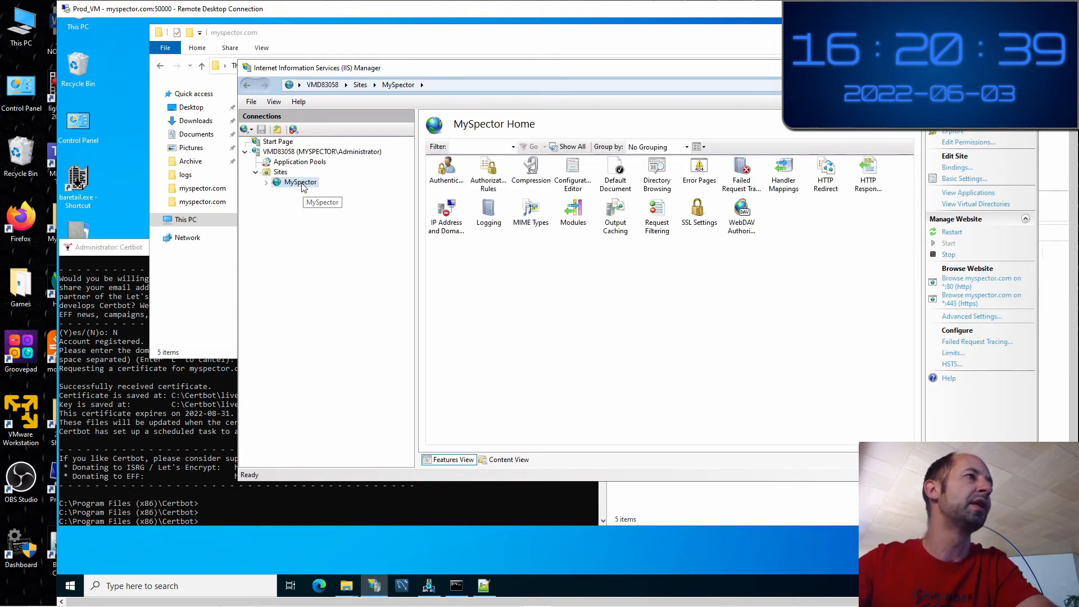
pyautogui.click(964, 286)
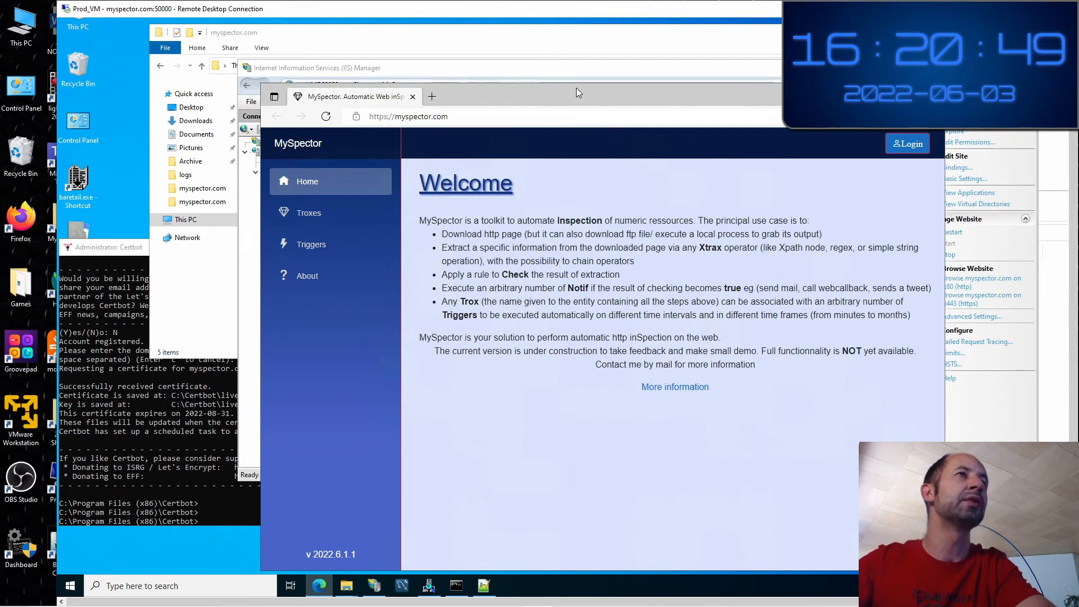
# Close the Edge window and reopen myspector.com through the *:443 (https) browse link
pyautogui.moveTo(578, 93); pyautogui.dragTo(790, 217)
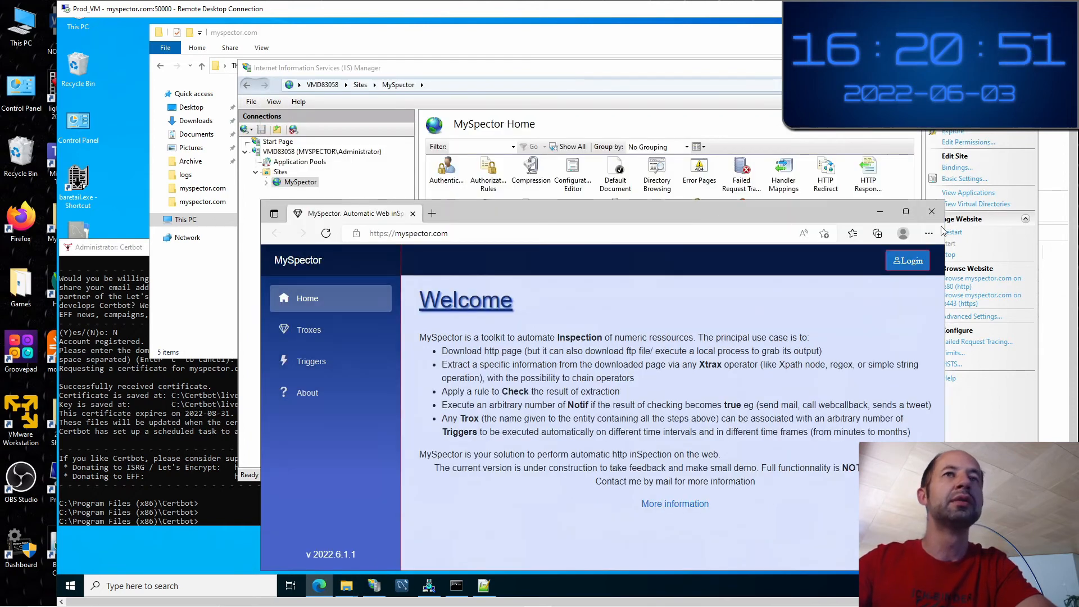
pyautogui.click(931, 212)
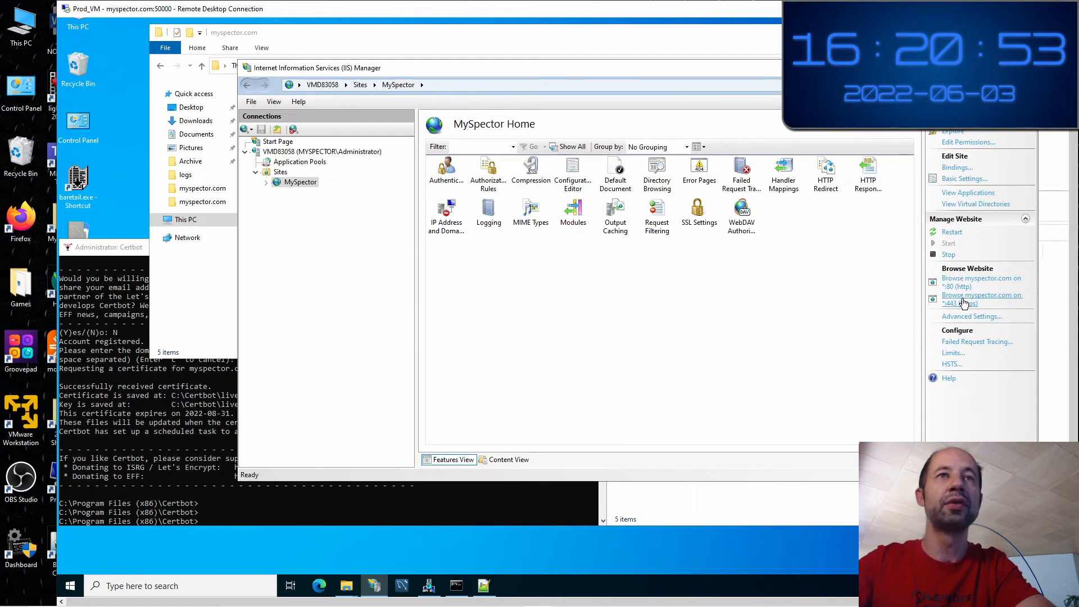
pyautogui.click(963, 303)
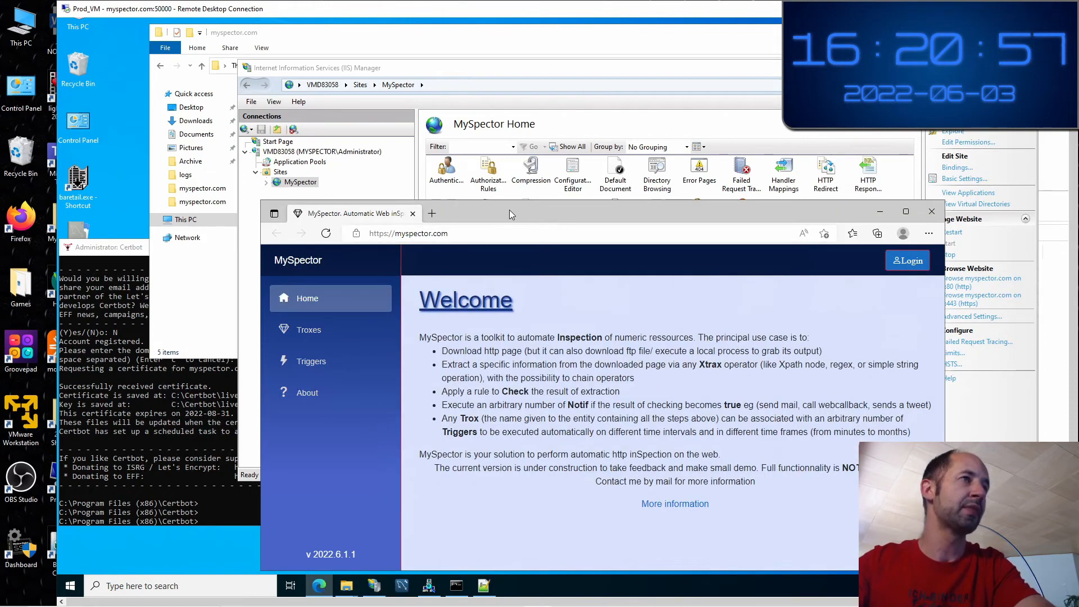
pyautogui.moveTo(510, 210); pyautogui.dragTo(531, 194)
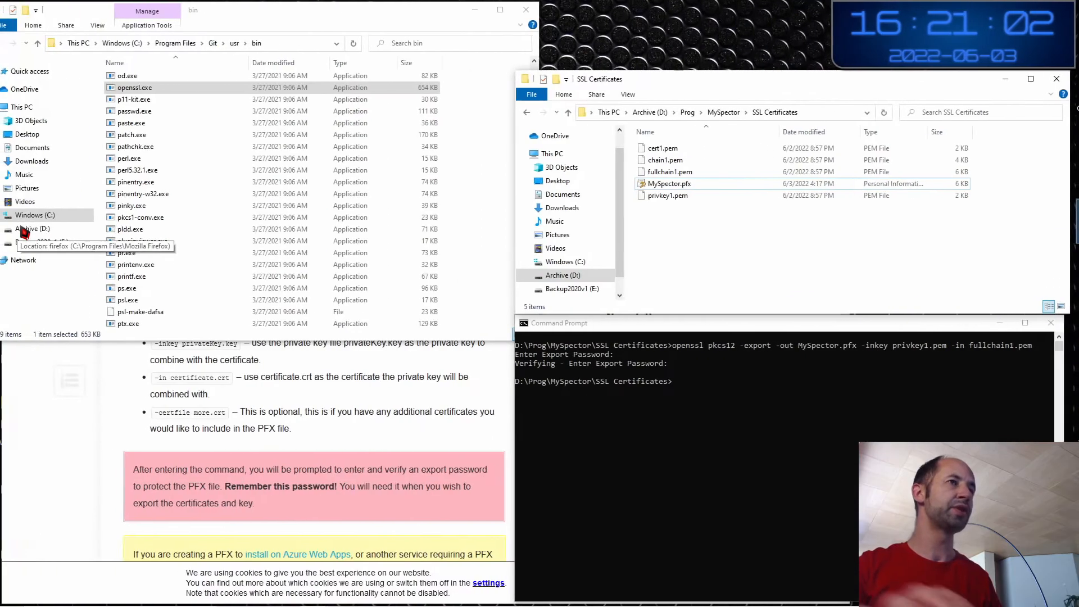
pyautogui.click(70, 456)
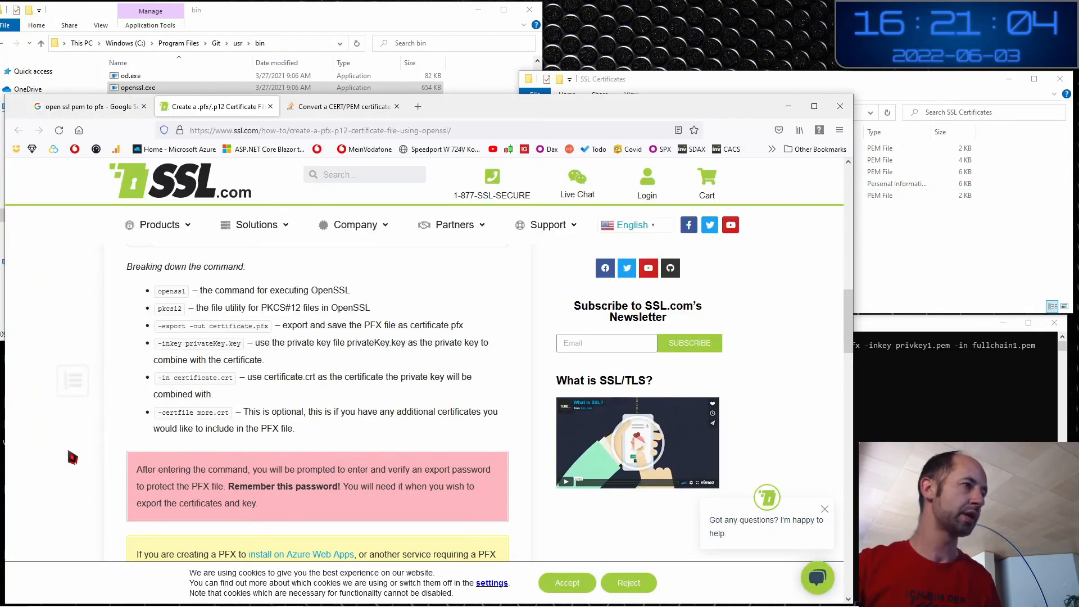
pyautogui.click(418, 107)
pyautogui.click(33, 151)
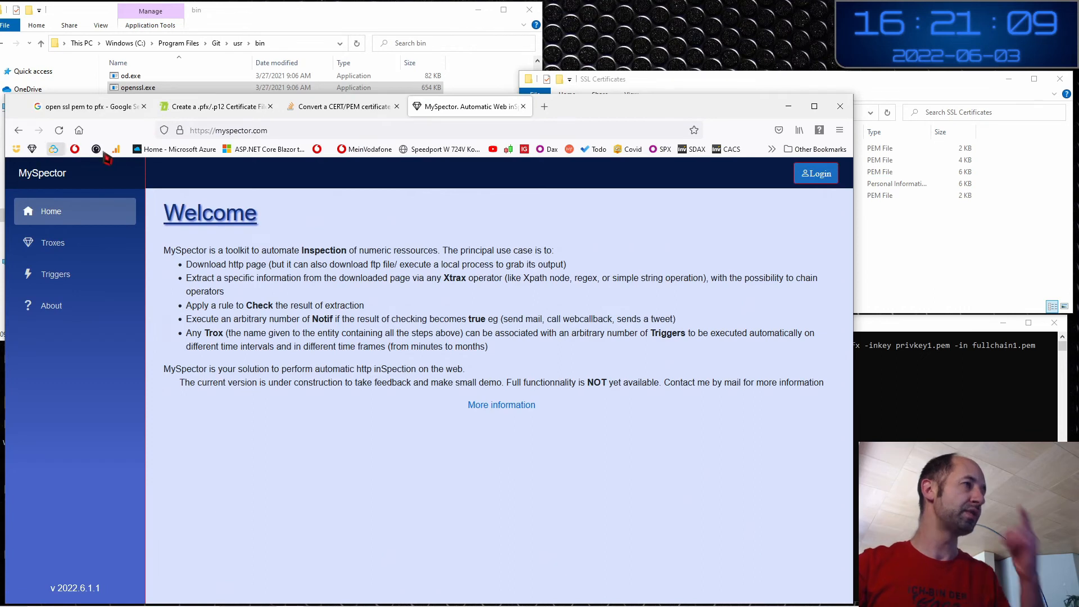
pyautogui.moveTo(603, 107); pyautogui.dragTo(630, 67)
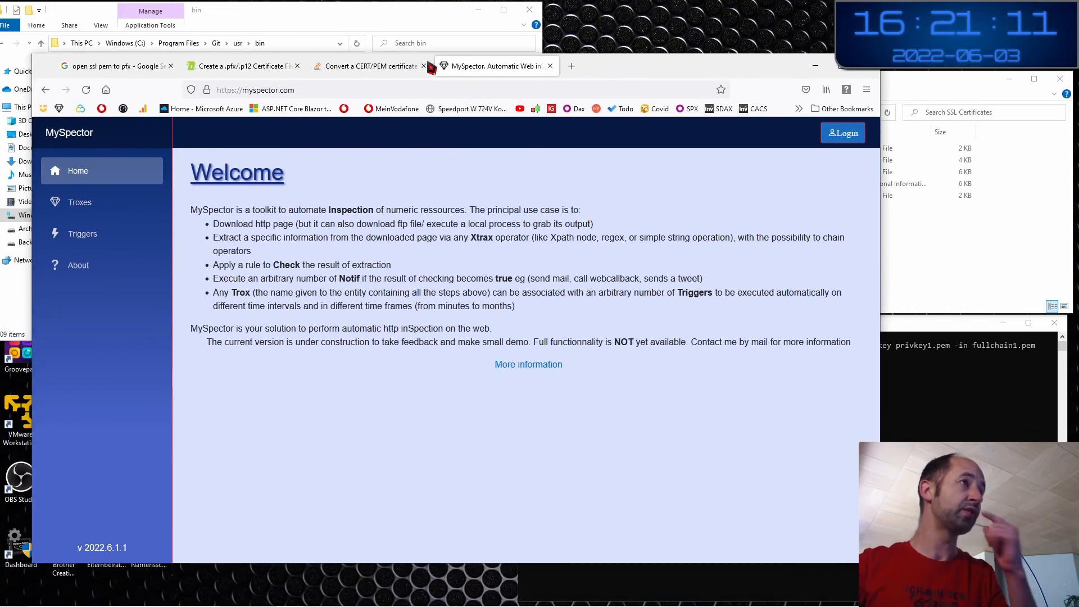
pyautogui.click(238, 92)
pyautogui.click(239, 92)
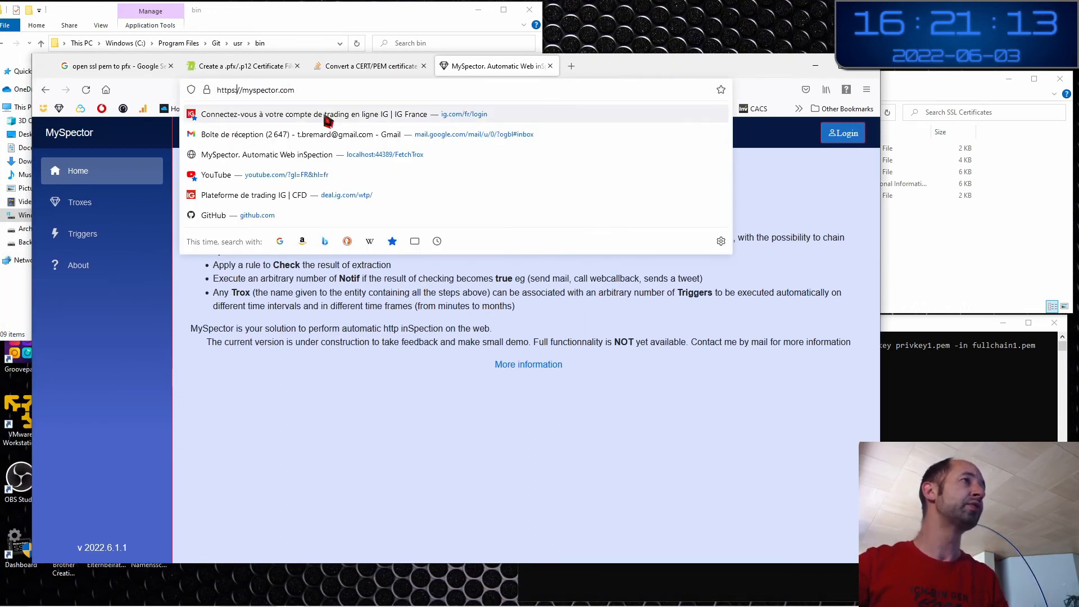
pyautogui.write(':')
pyautogui.press('Return')
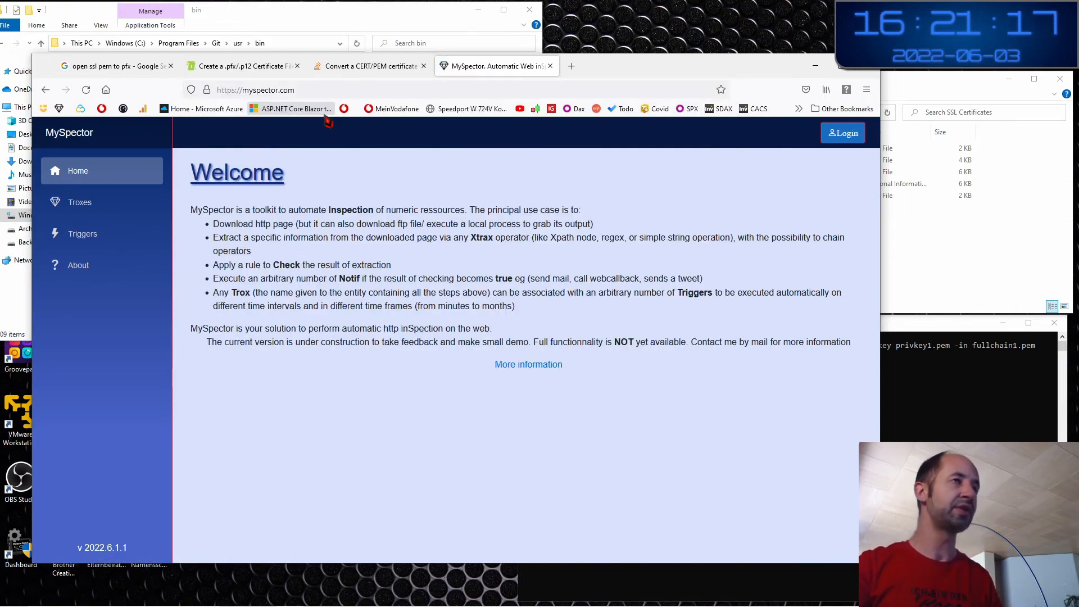
pyautogui.press('ctrl+super+Right')
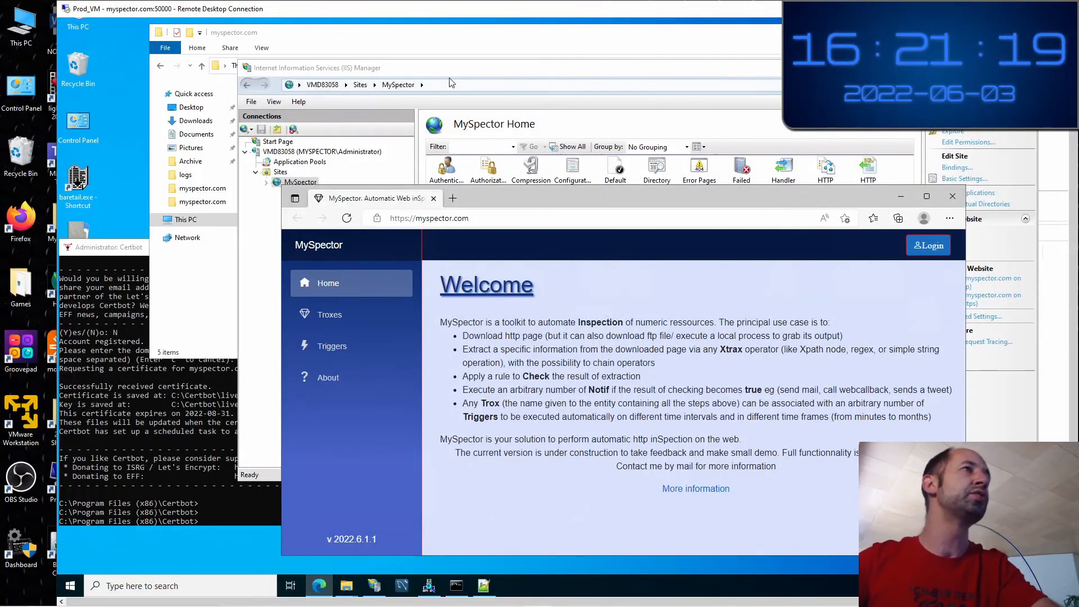
# Turn on Require SSL in MySpector's SSL Settings and apply the change
pyautogui.click(511, 142)
pyautogui.click(562, 266)
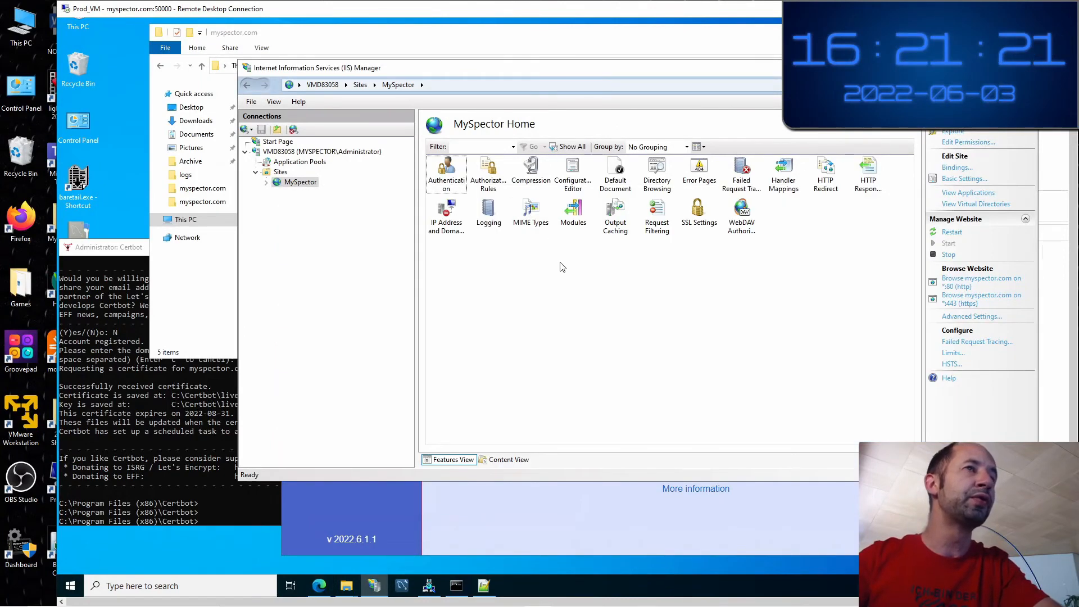
pyautogui.doubleClick(699, 217)
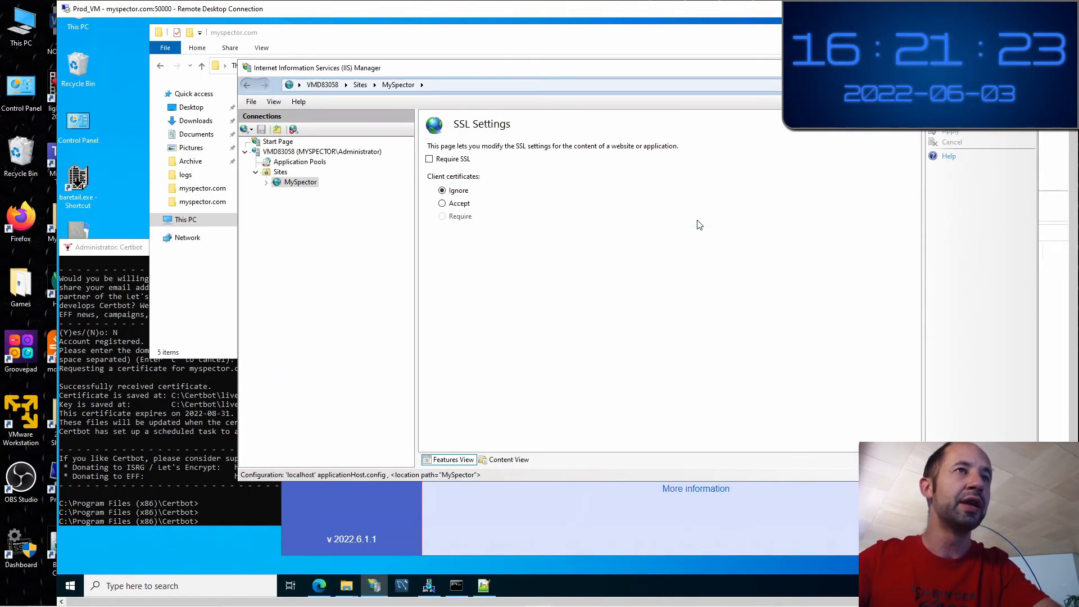
pyautogui.click(450, 162)
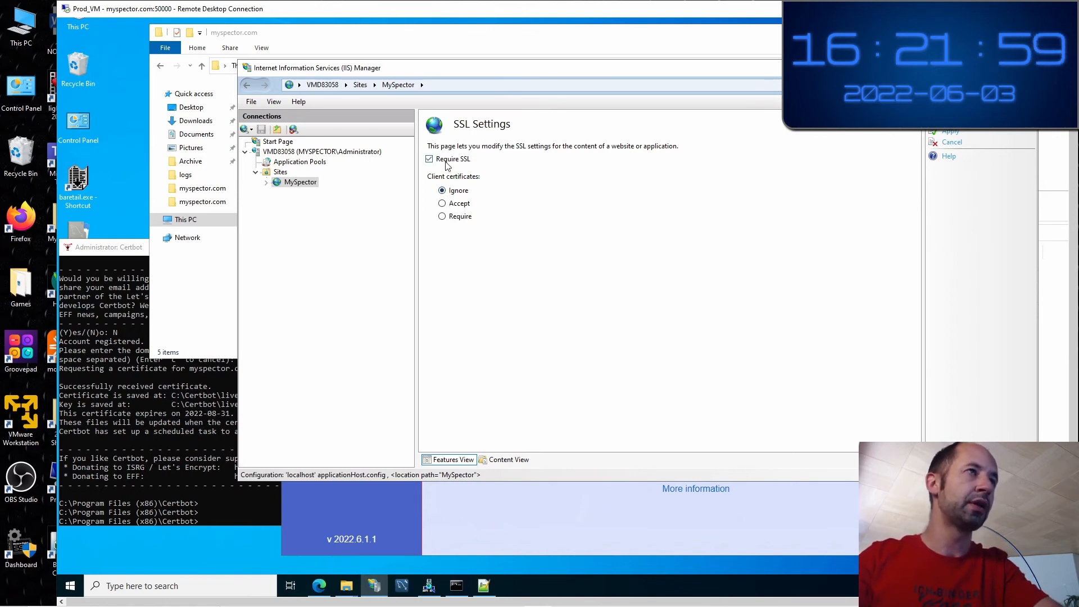
pyautogui.moveTo(483, 69); pyautogui.dragTo(464, 120)
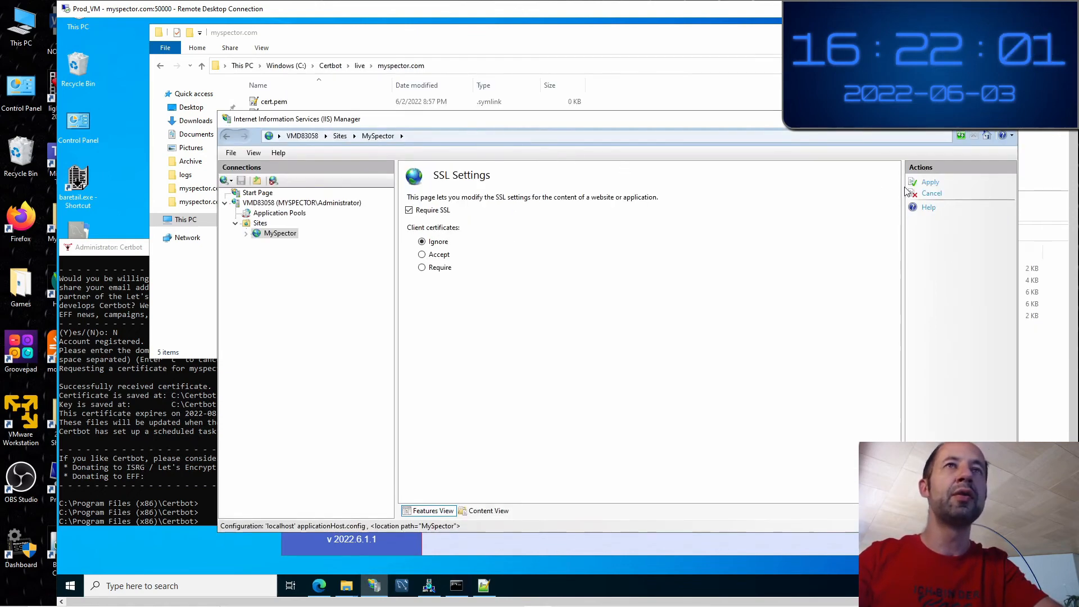
pyautogui.click(927, 184)
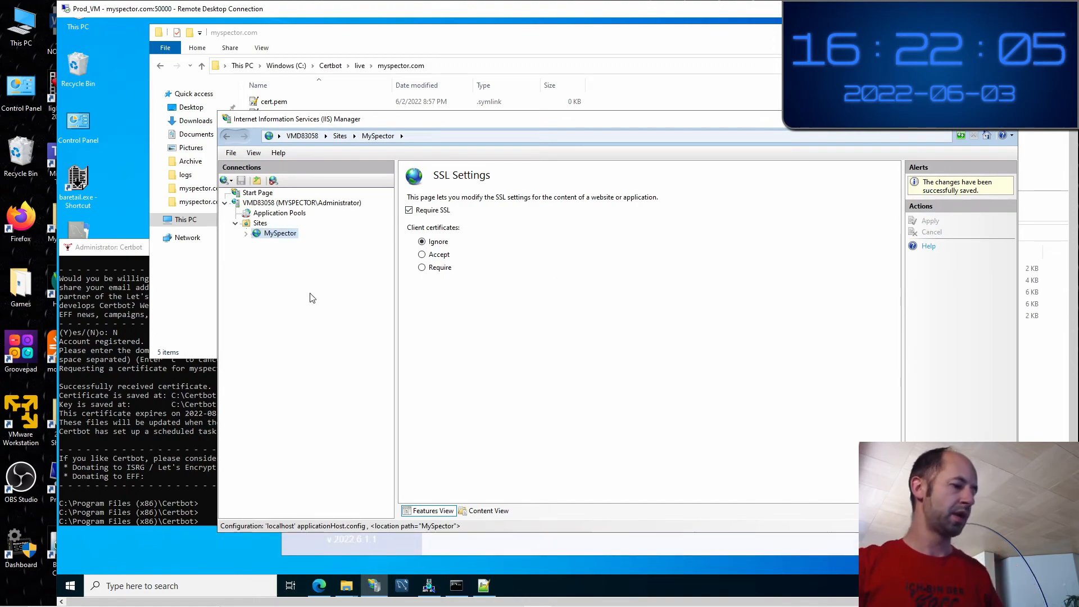
pyautogui.press('ctrl+super+Left')
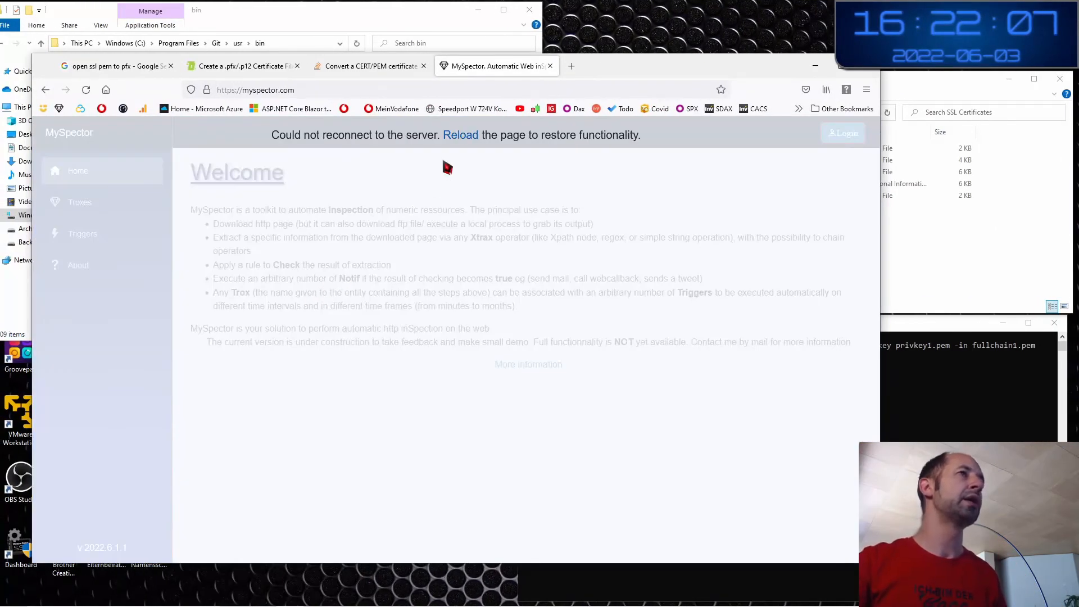
pyautogui.click(460, 140)
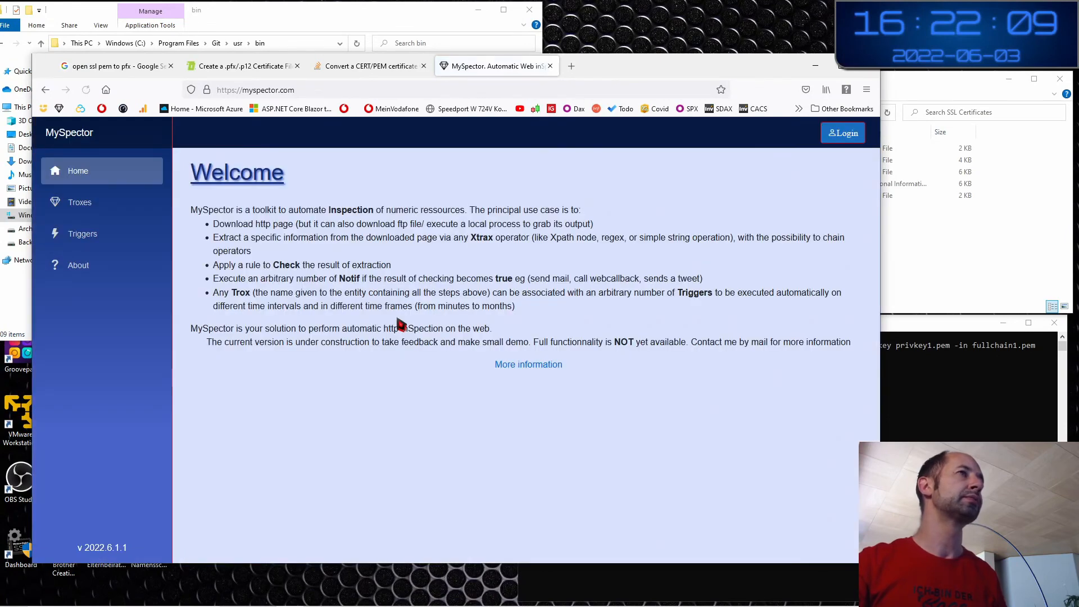
pyautogui.click(106, 91)
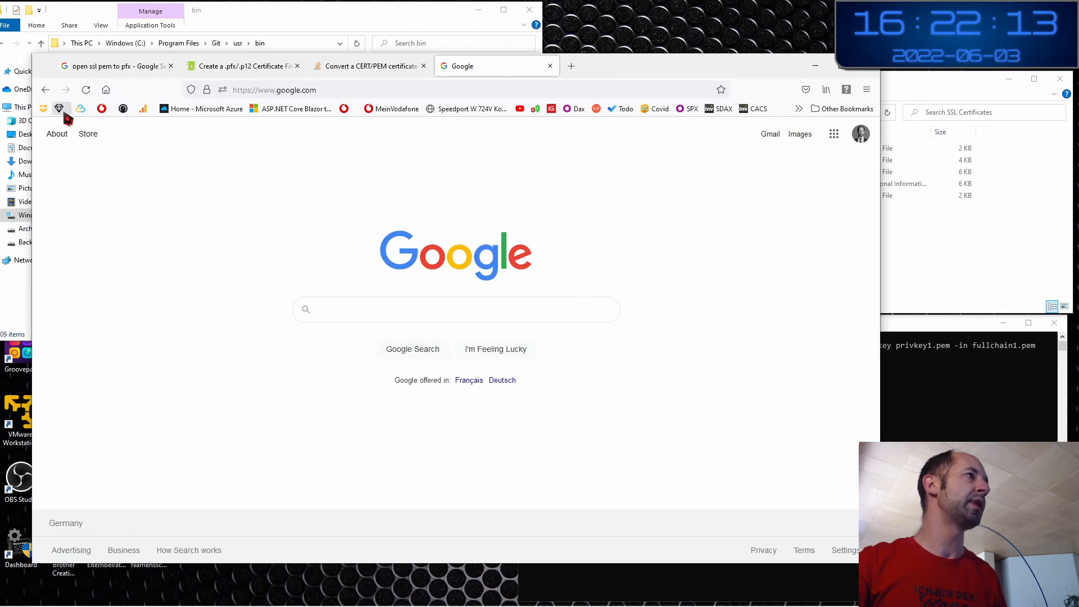
pyautogui.click(60, 109)
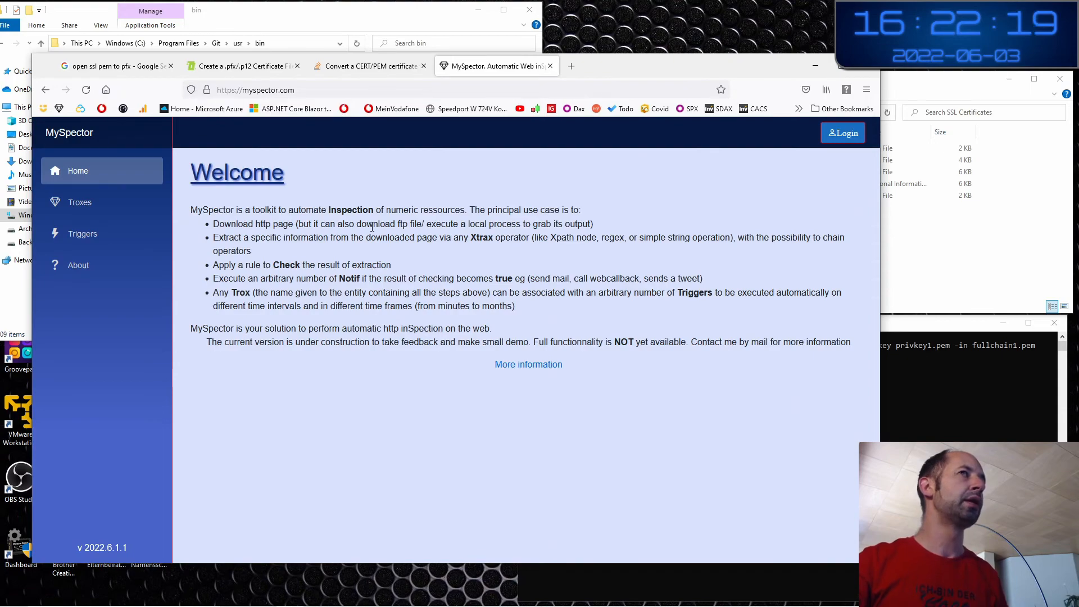
pyautogui.press('ctrl+super+Right')
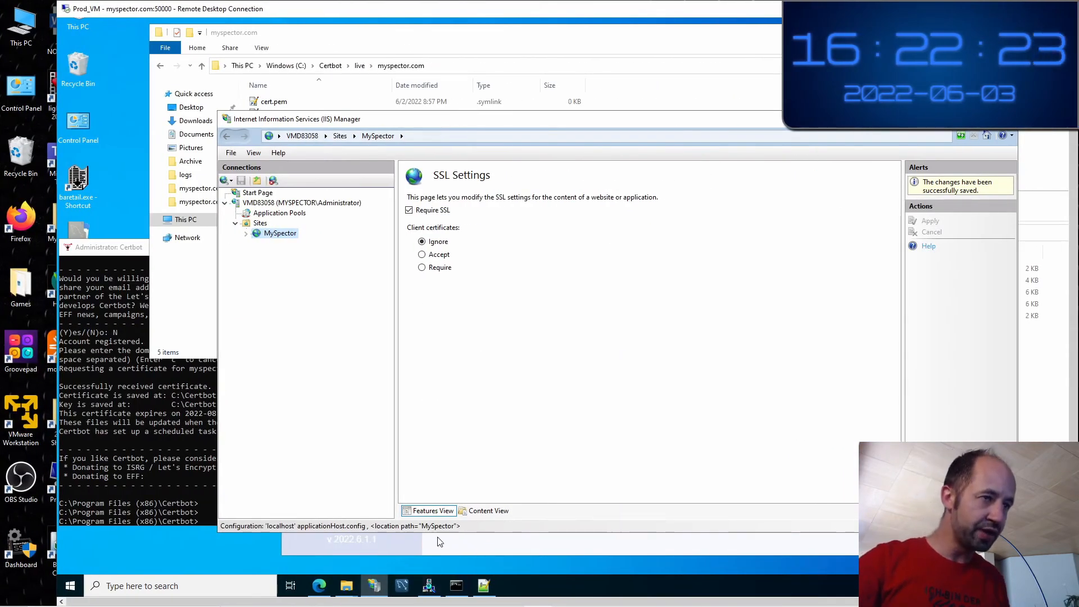
# Close the Edge MySpector page and inspect TCPView's System TCP http listening connection
pyautogui.click(460, 536)
pyautogui.click(951, 196)
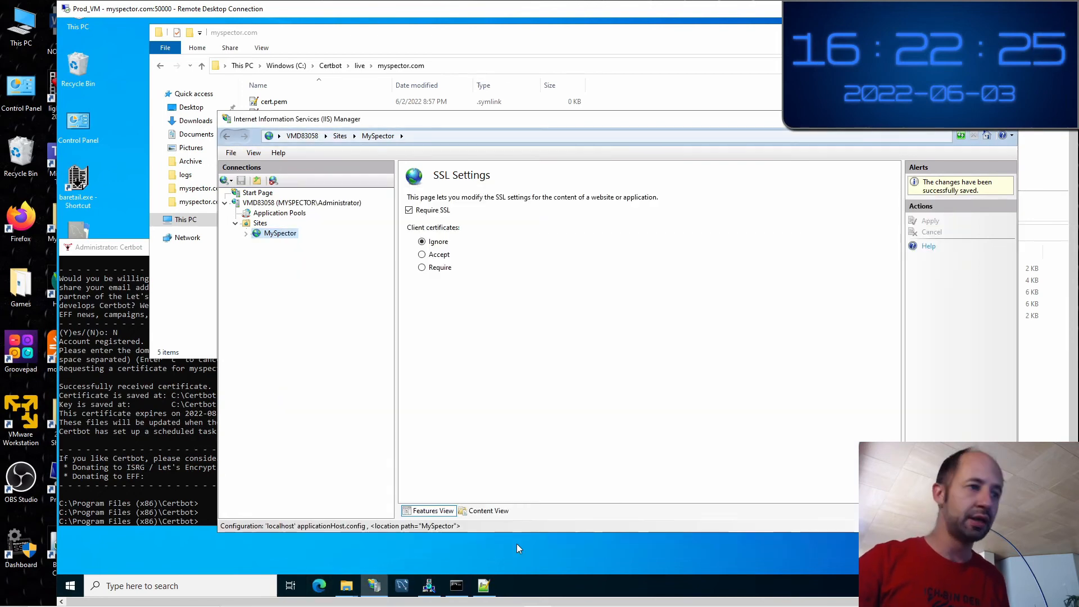
pyautogui.click(429, 586)
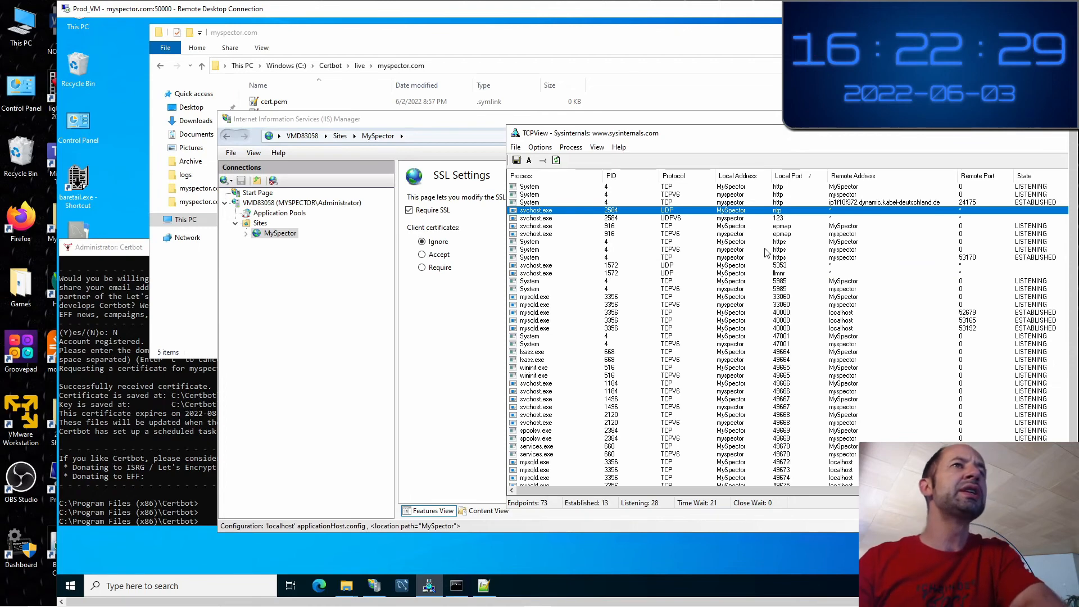
pyautogui.click(790, 188)
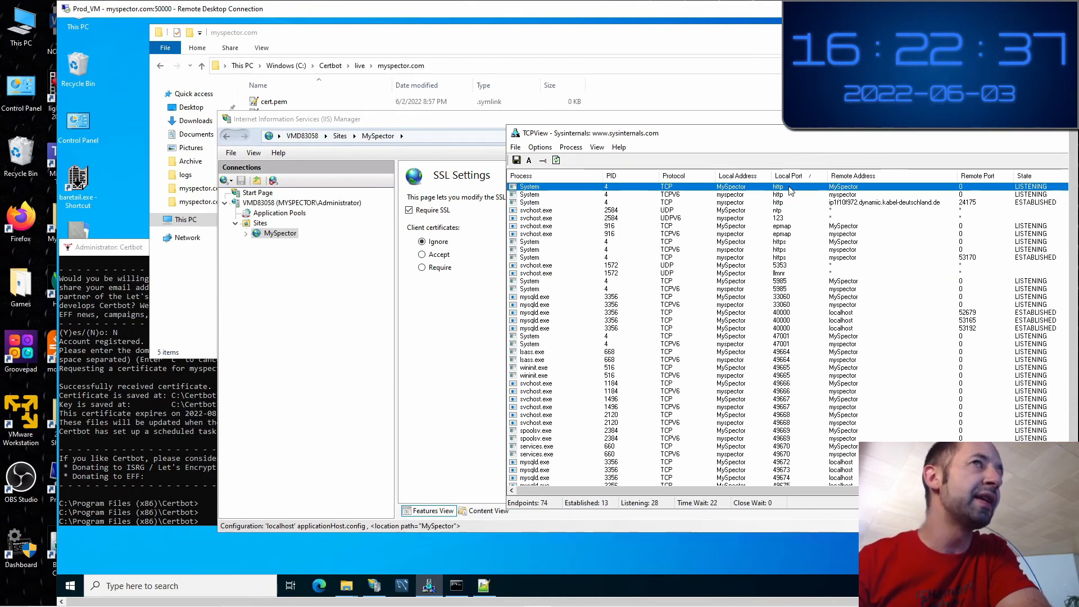
# Show the MySpector site's Home page in IIS Manager, with TCPView arranged alongside
pyautogui.click(328, 340)
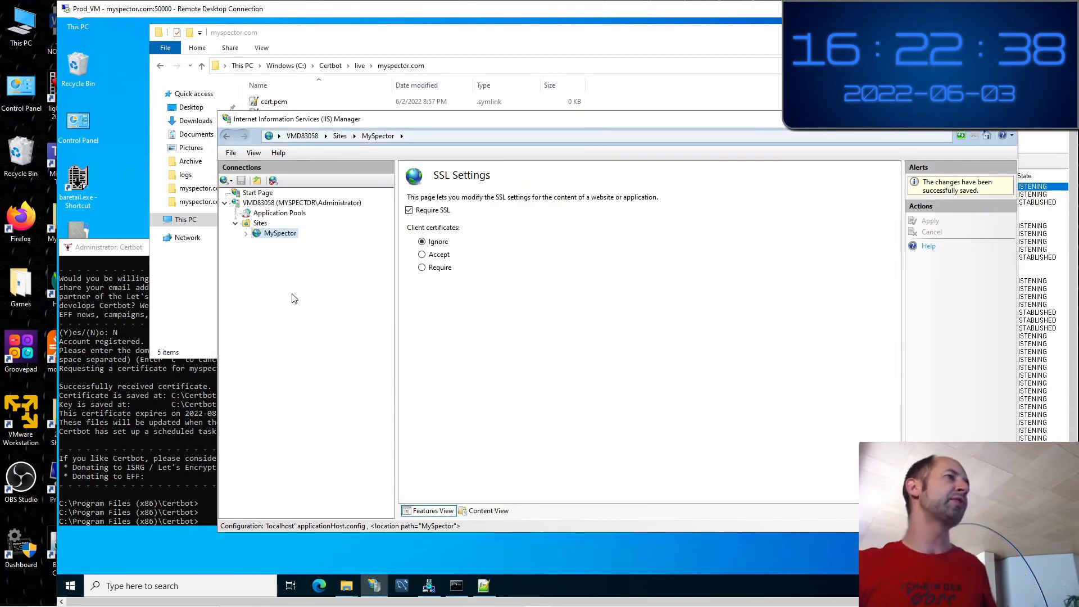
pyautogui.doubleClick(282, 242)
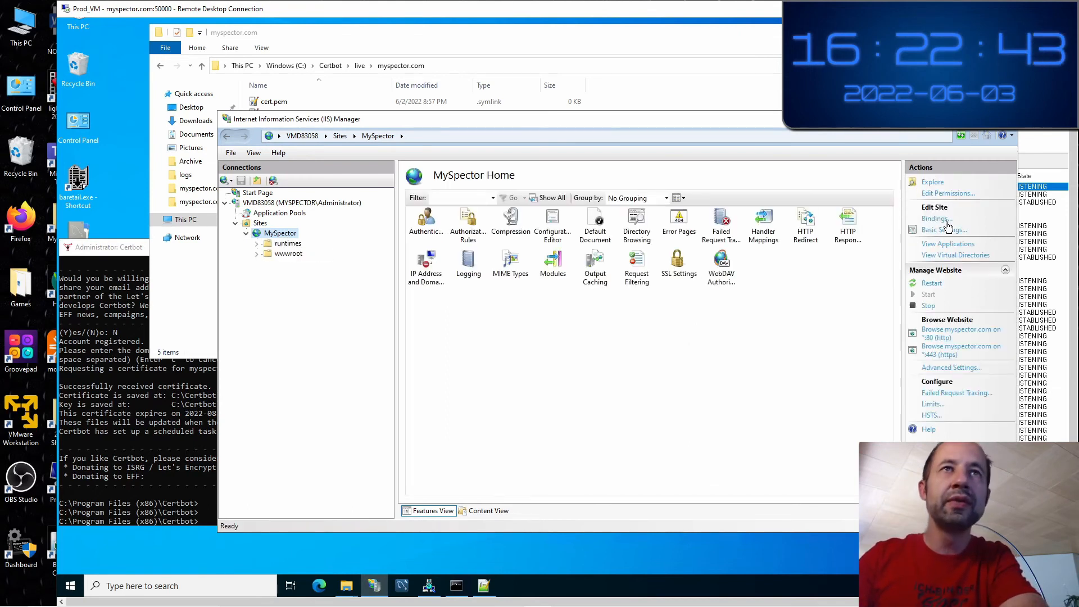
pyautogui.moveTo(672, 122); pyautogui.dragTo(639, 220)
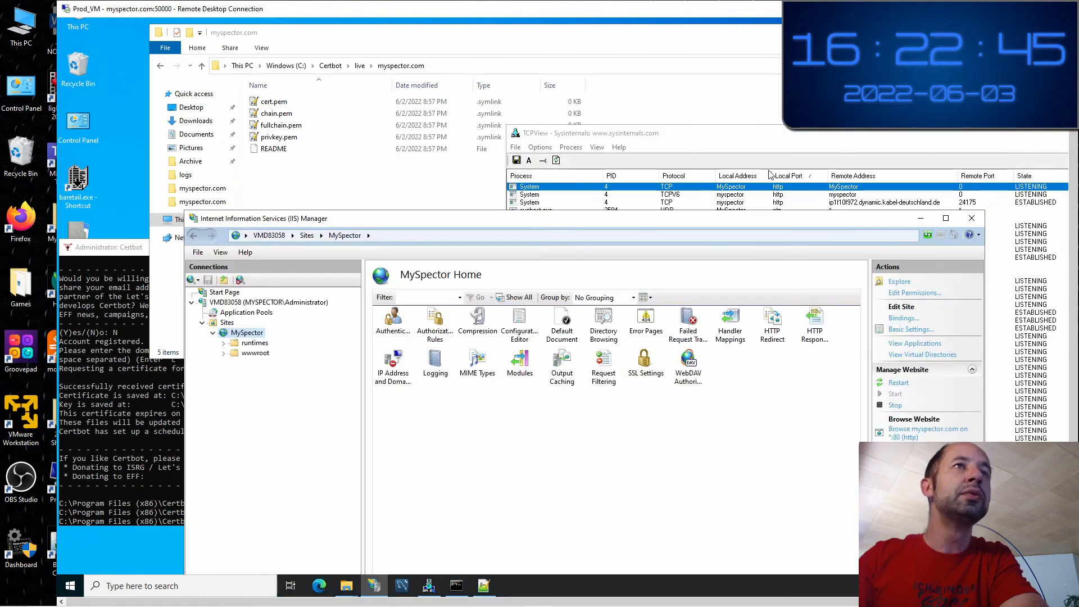
pyautogui.moveTo(715, 140); pyautogui.dragTo(433, 88)
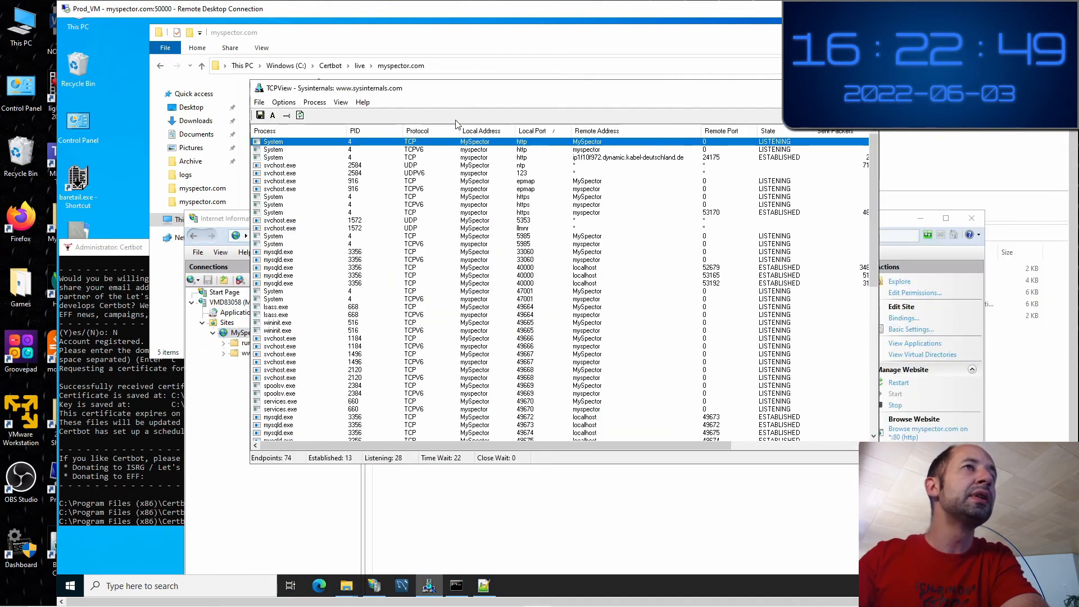
# Inspect TCPView's System TCPV6 and established connections on the http and https ports
pyautogui.click(526, 150)
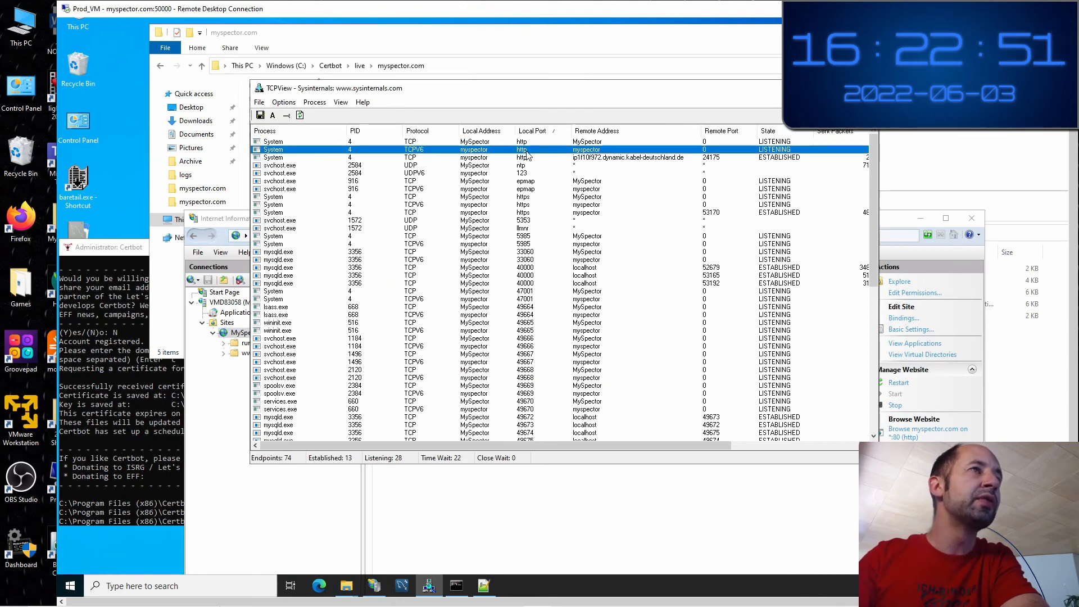
pyautogui.click(527, 159)
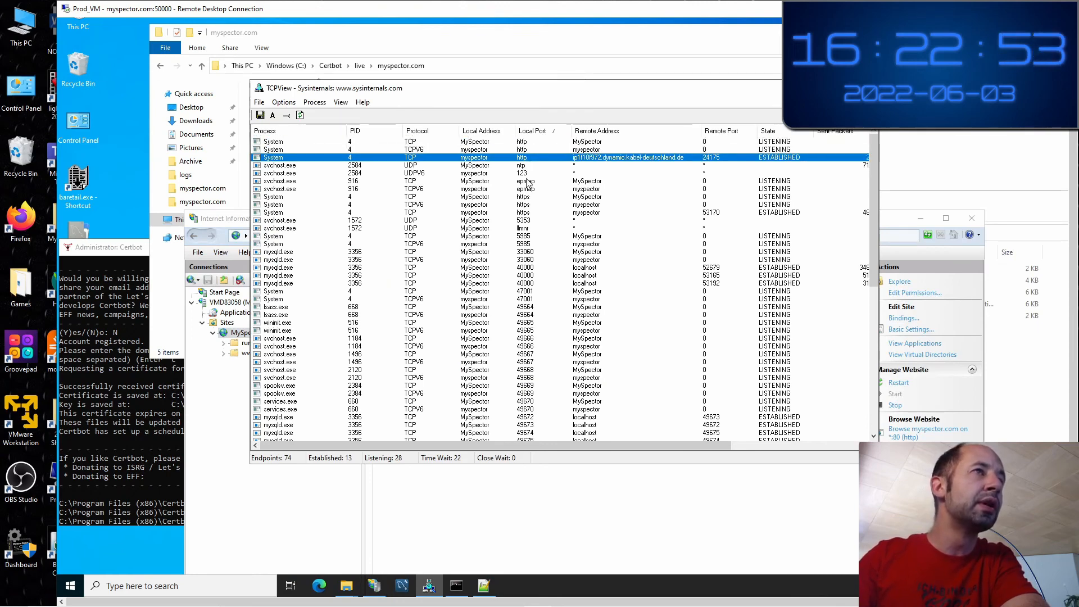
pyautogui.click(527, 206)
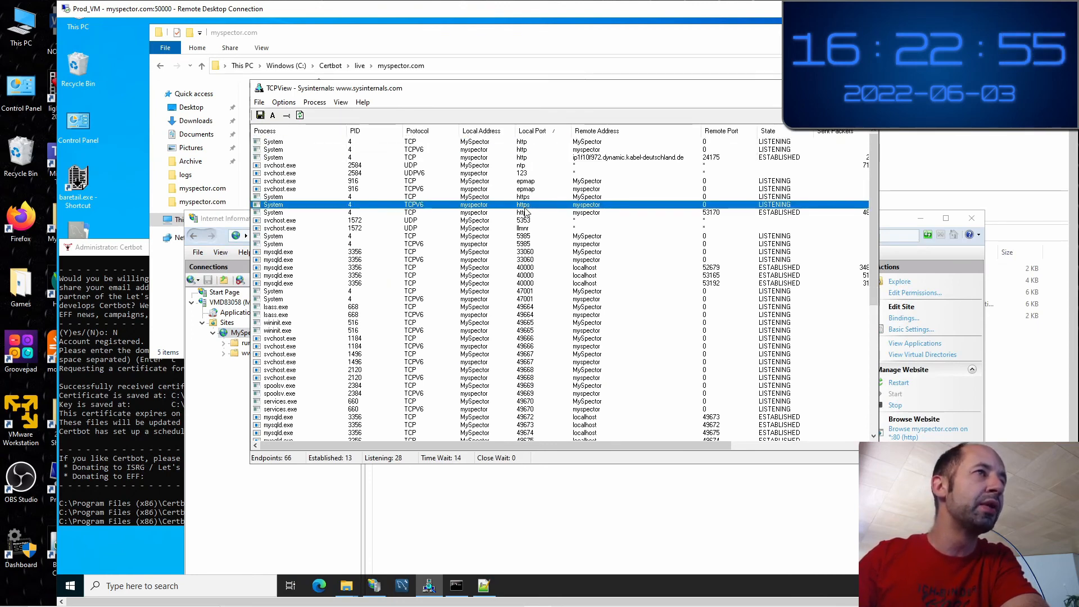
pyautogui.click(527, 214)
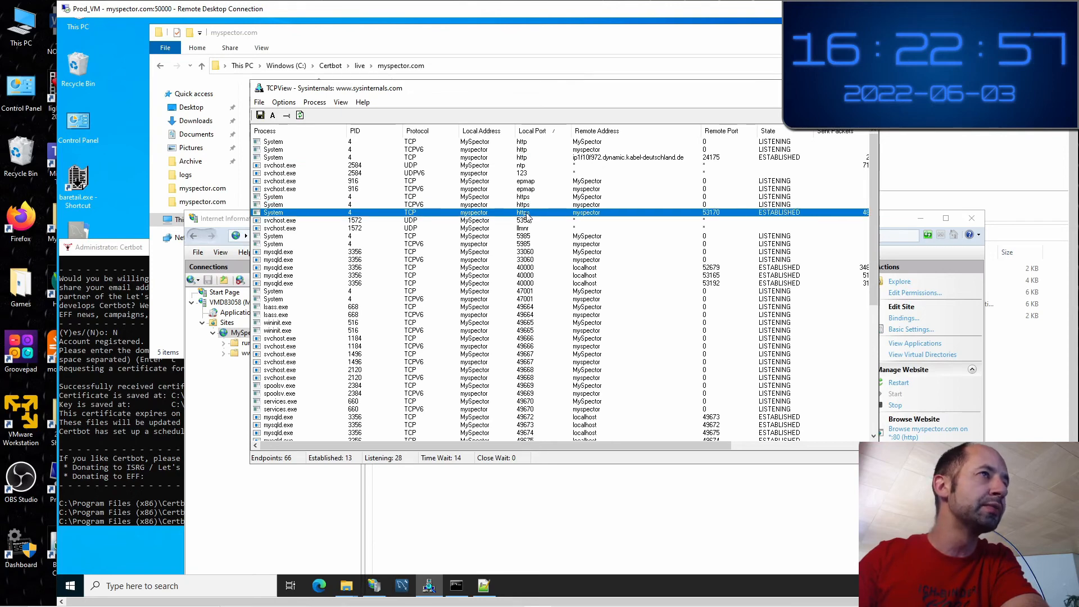
pyautogui.click(578, 520)
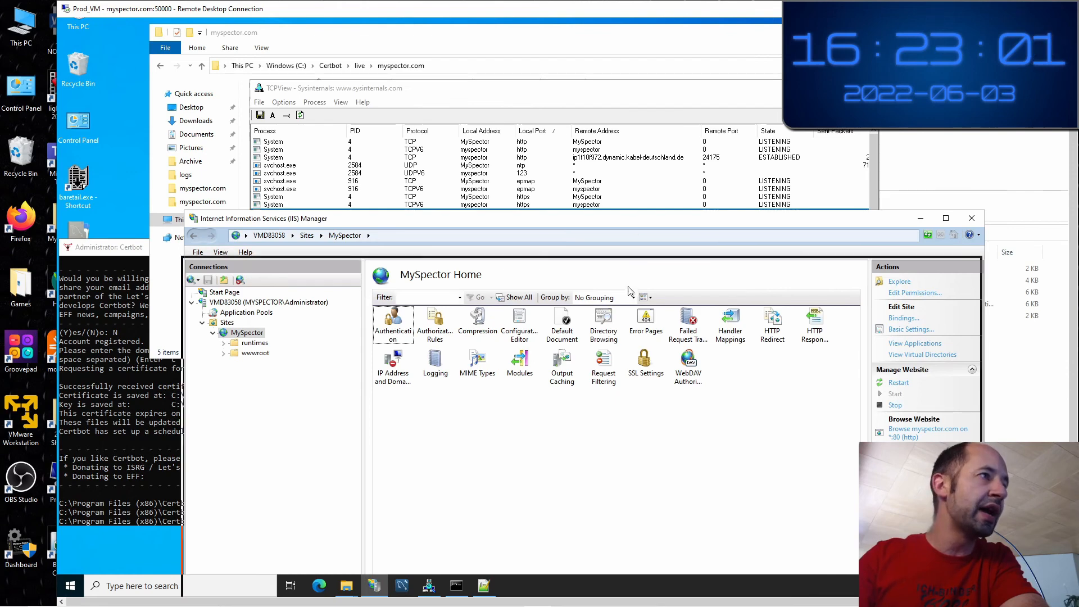
pyautogui.moveTo(636, 219); pyautogui.dragTo(629, 295)
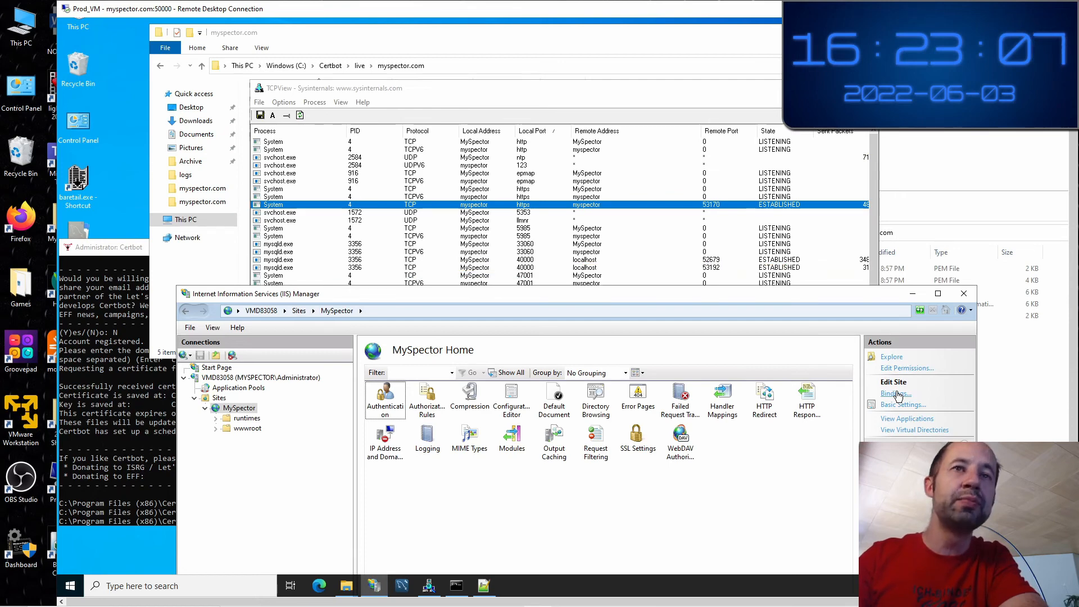
# Remove MySpector's http myspector.com port 80 binding, leaving only https on port 443
pyautogui.click(896, 393)
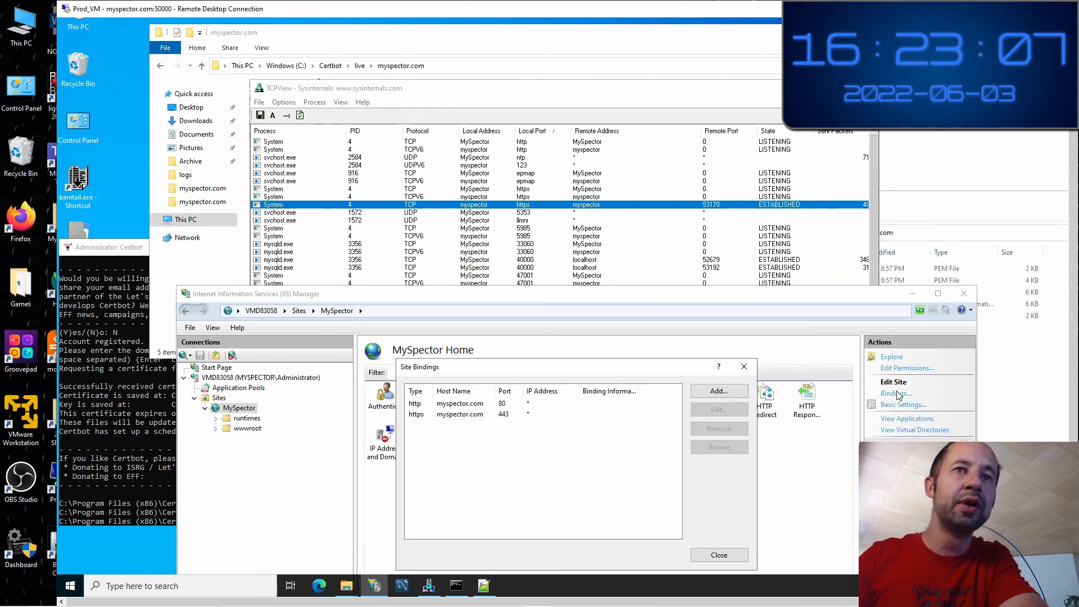
pyautogui.click(473, 406)
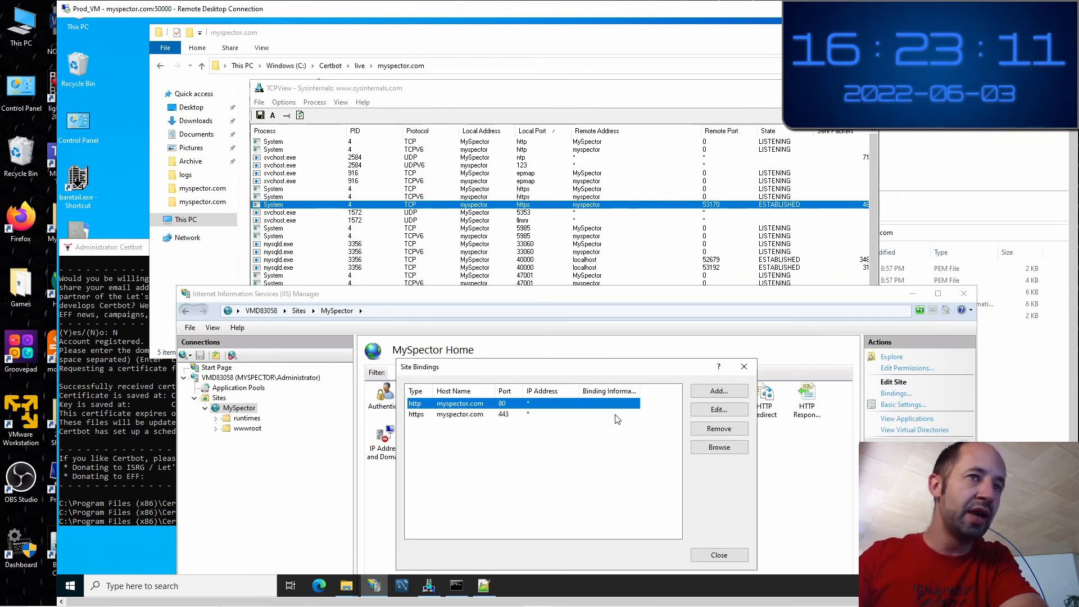
pyautogui.click(729, 430)
pyautogui.click(588, 330)
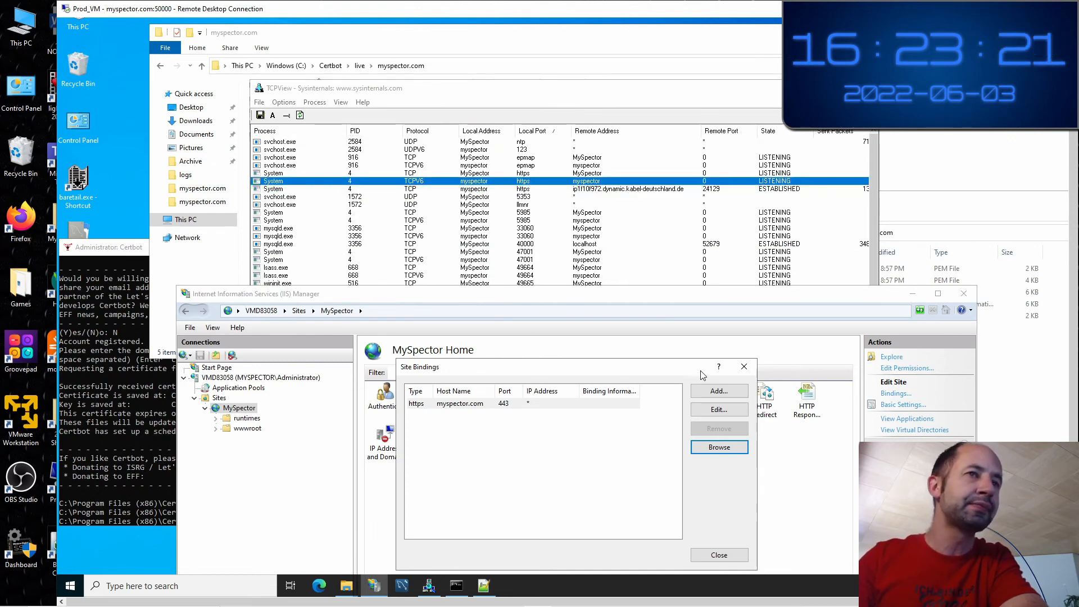
pyautogui.click(723, 558)
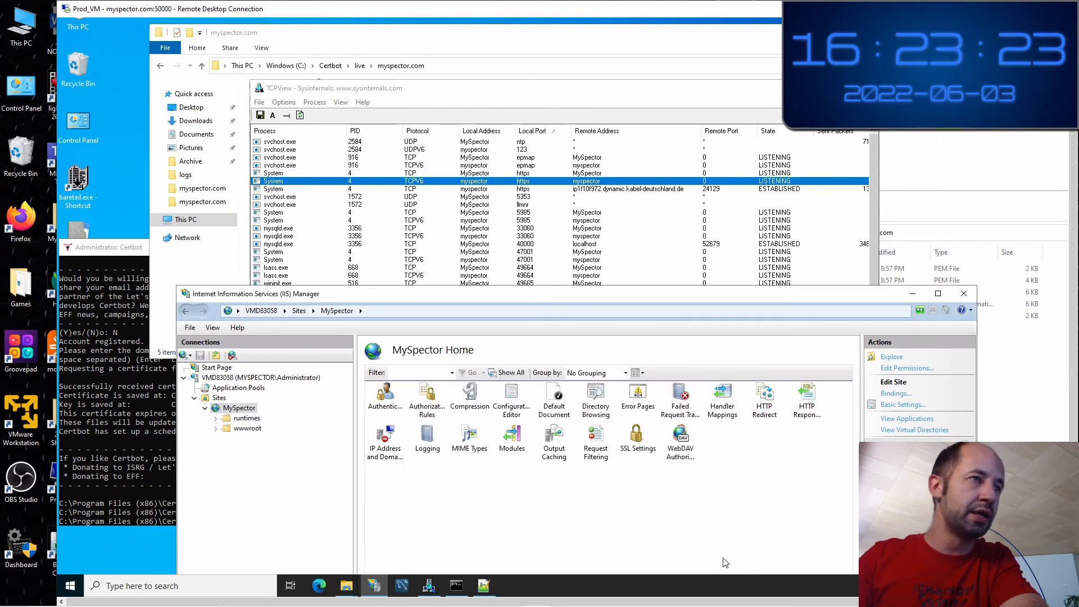
# Close IIS Manager and bring forward the C:\Certbot\live\myspector.com folder
pyautogui.moveTo(436, 302); pyautogui.dragTo(504, 263)
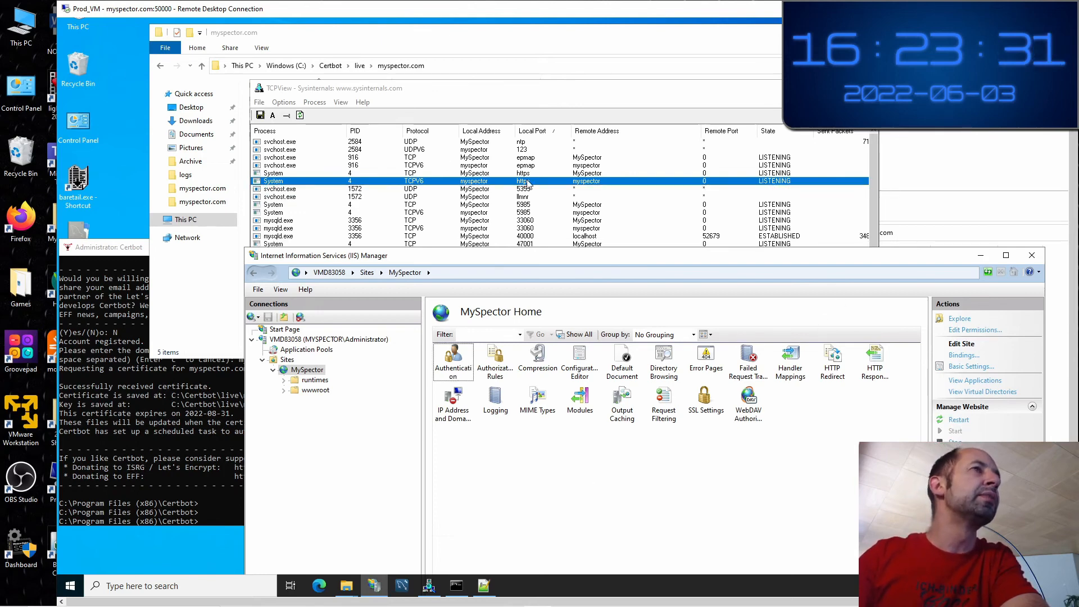
pyautogui.click(1034, 256)
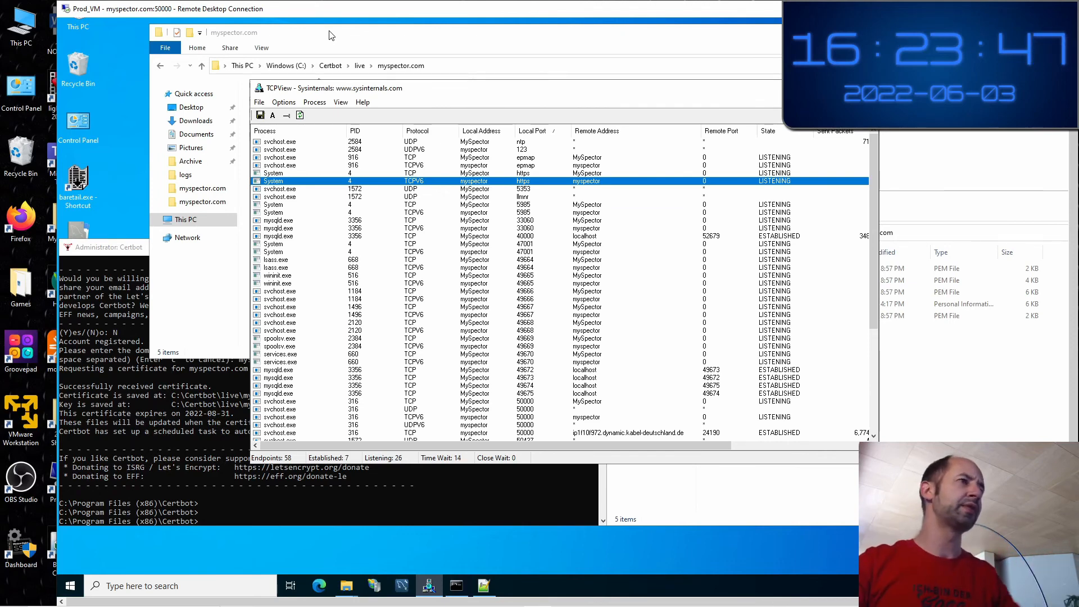
pyautogui.click(329, 35)
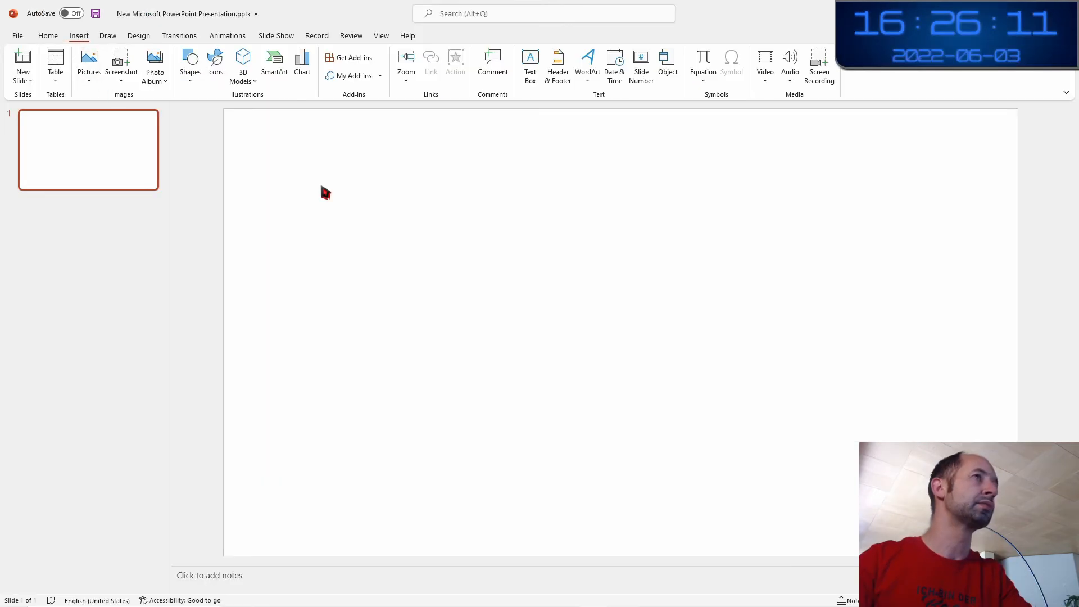
# Add a two-line 'IIS / http server' text box near the slide centre and widen it
pyautogui.click(527, 71)
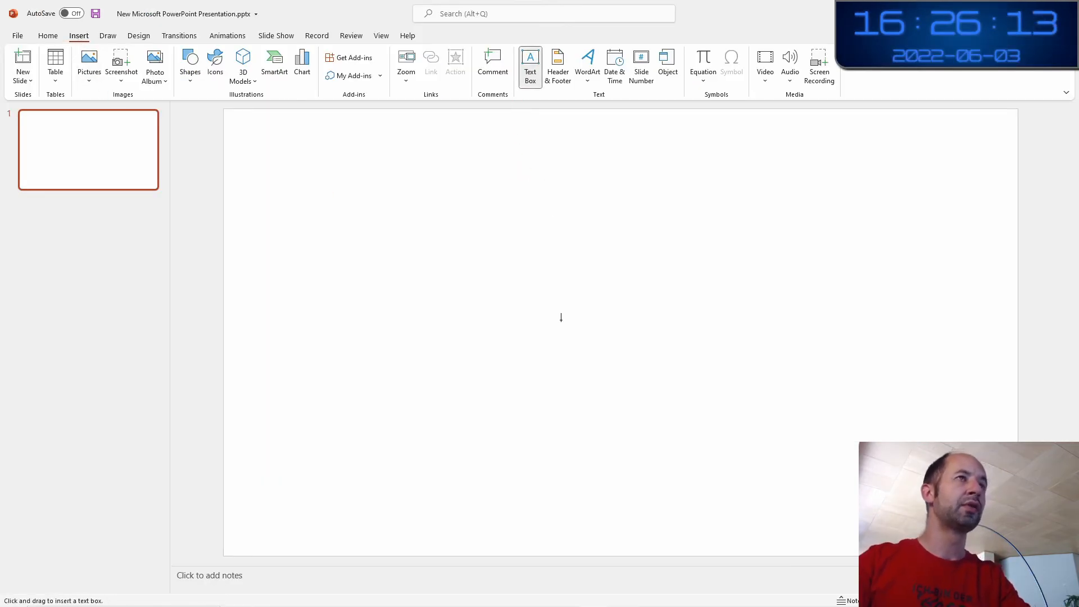
pyautogui.click(633, 264)
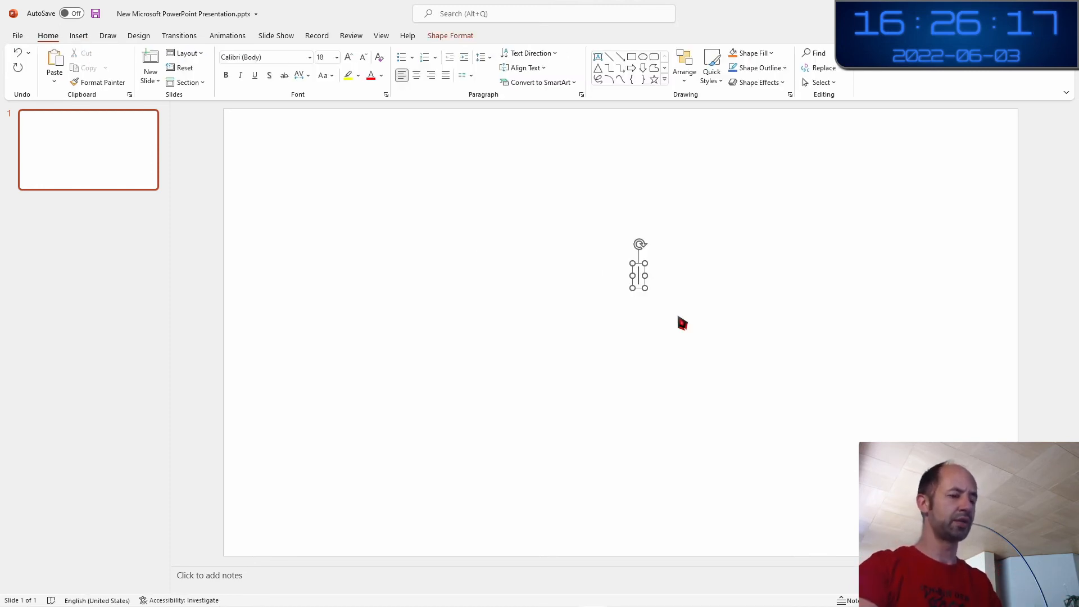
pyautogui.write('http s')
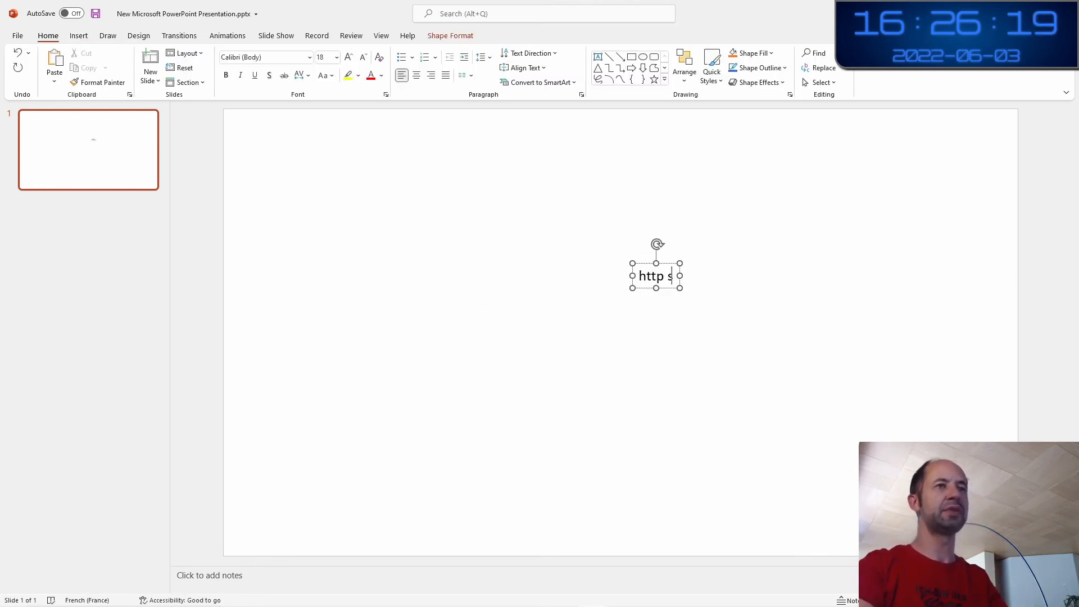
pyautogui.write('erver')
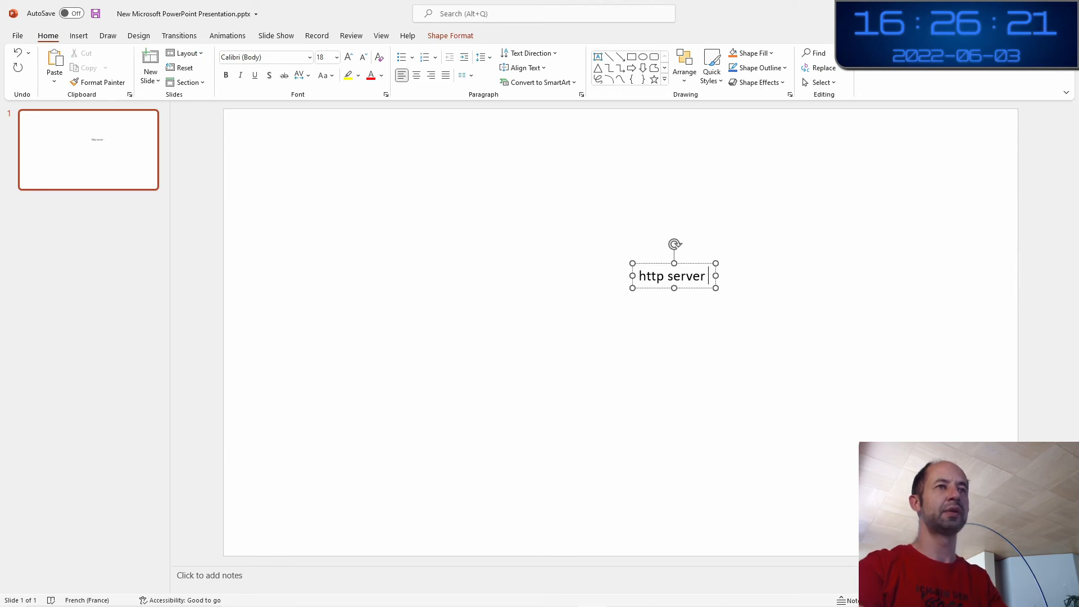
pyautogui.press('Return')
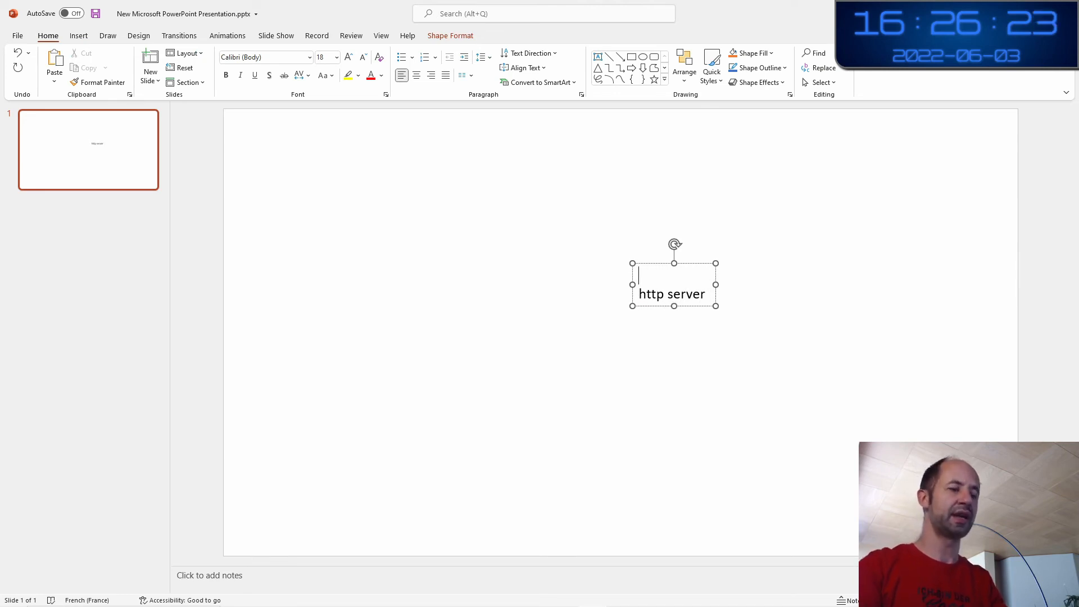
pyautogui.press('capslock')
pyautogui.write('IIS')
pyautogui.press('capslock')
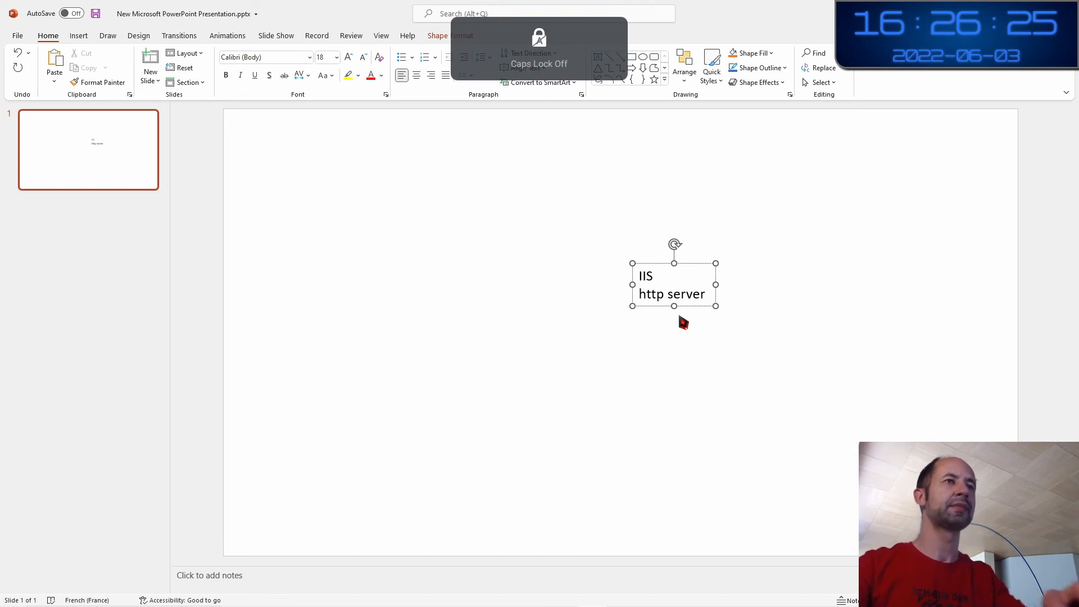
pyautogui.click(749, 375)
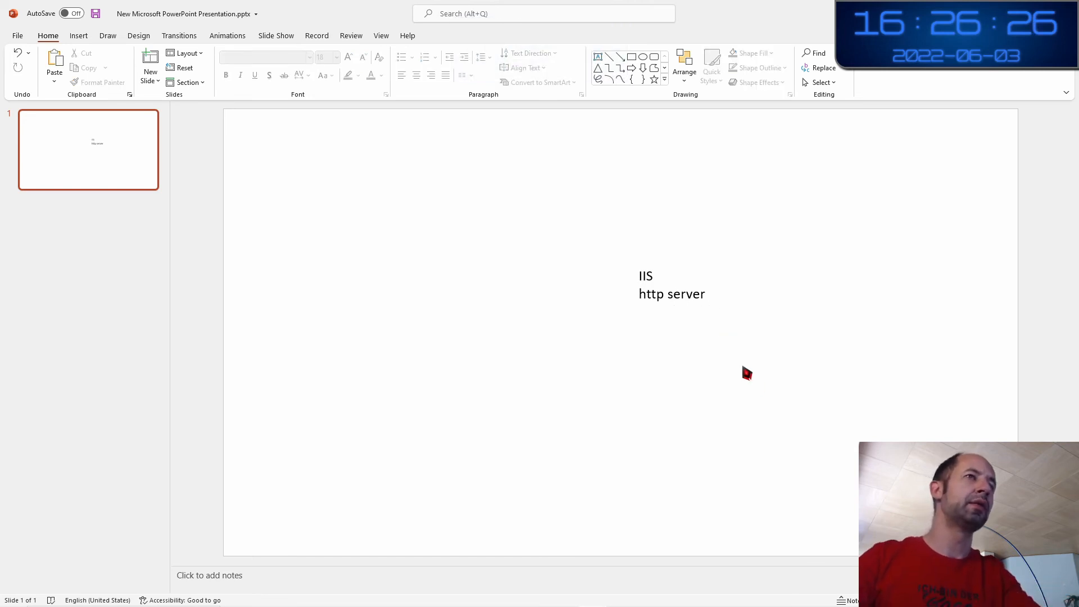
pyautogui.click(676, 297)
pyautogui.moveTo(716, 309); pyautogui.dragTo(768, 353)
pyautogui.click(809, 373)
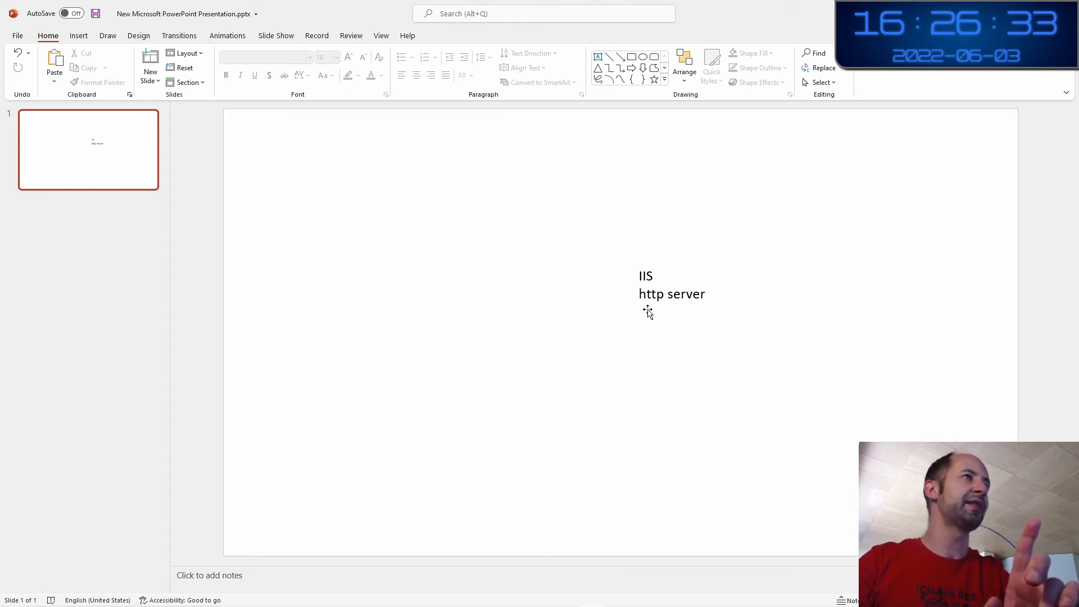
# Draw an arrow leftward from the IIS label to a new 'Cert Bot' text box
pyautogui.click(619, 56)
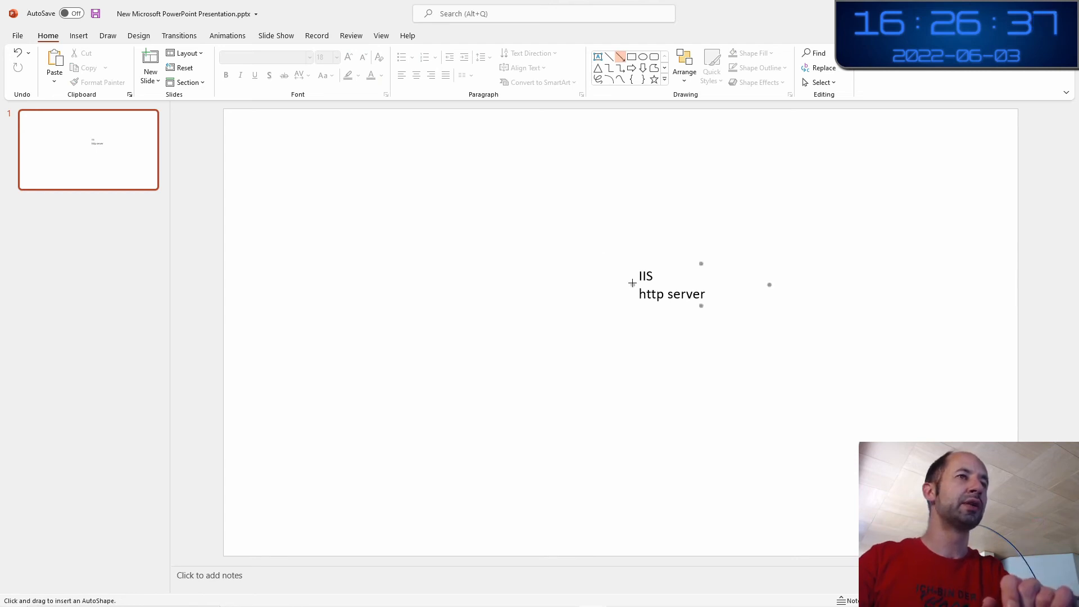
pyautogui.moveTo(538, 274); pyautogui.dragTo(491, 273)
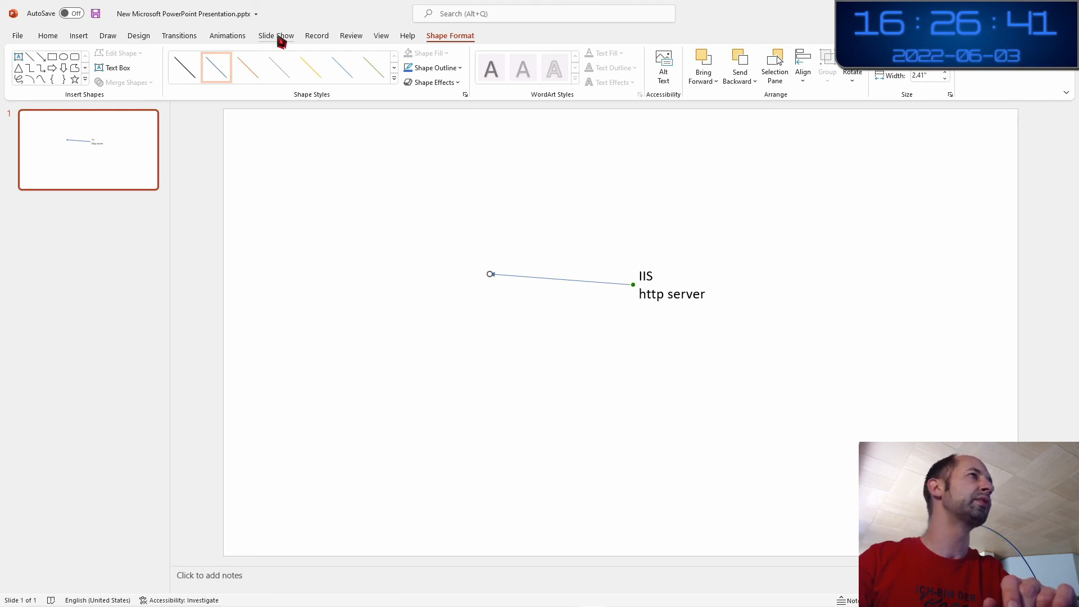
pyautogui.click(79, 37)
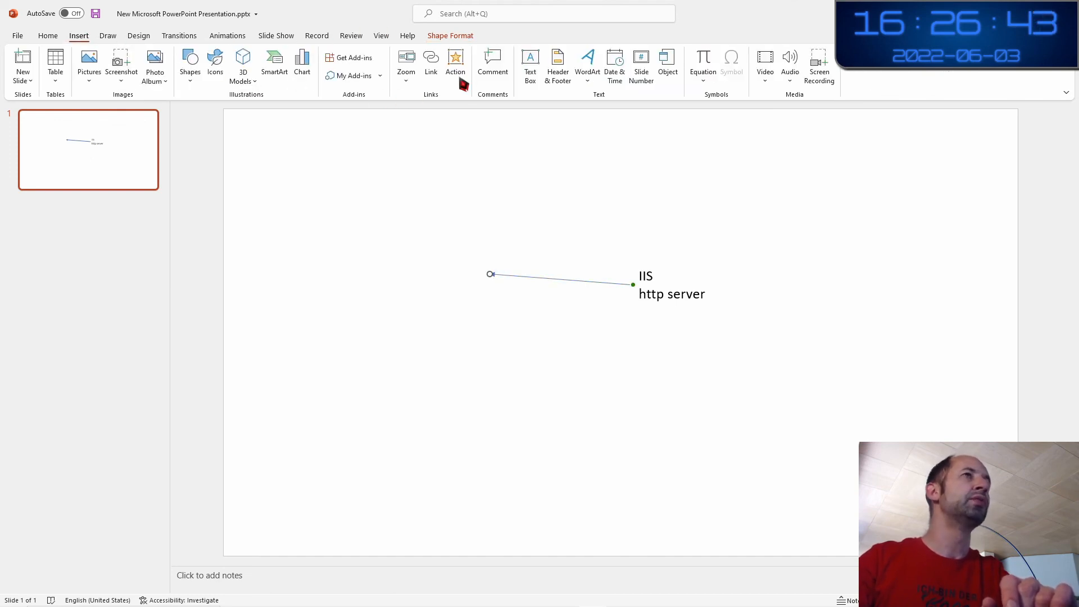
pyautogui.click(529, 63)
pyautogui.click(406, 250)
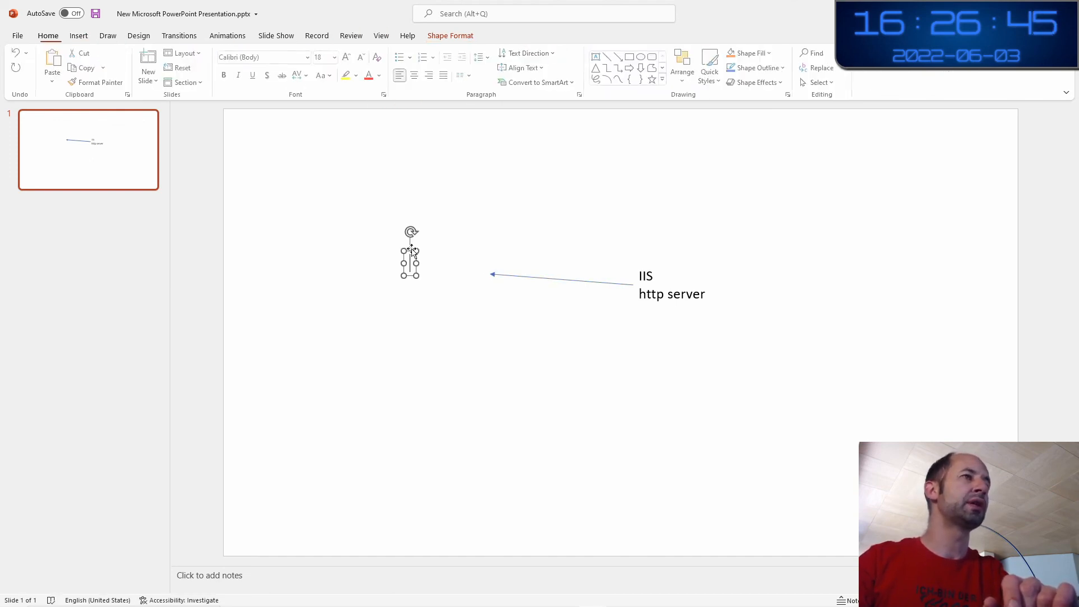
pyautogui.write('Cert')
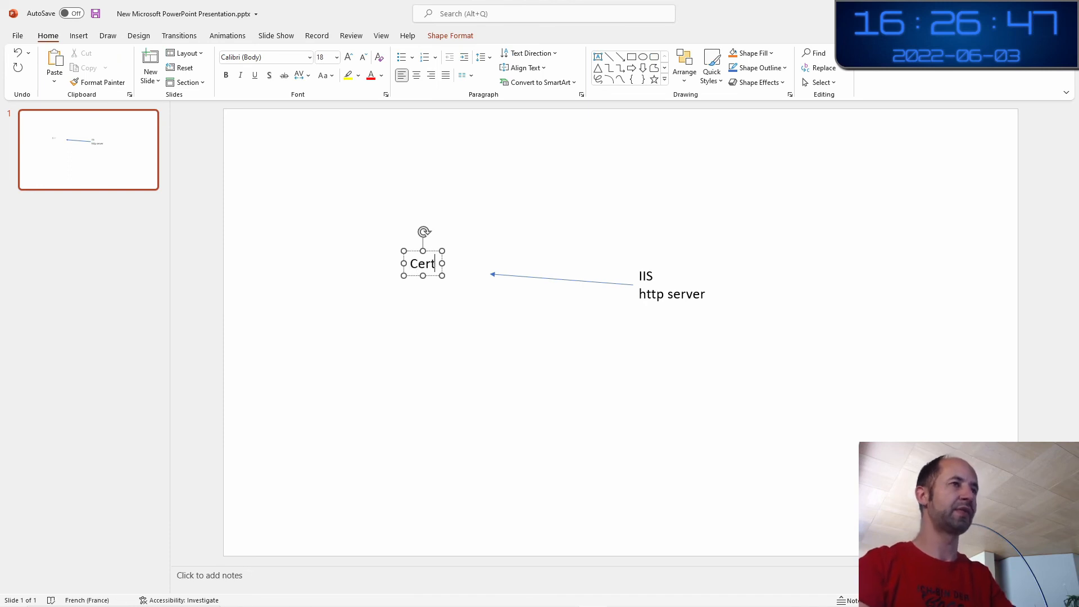
pyautogui.write(' Bot')
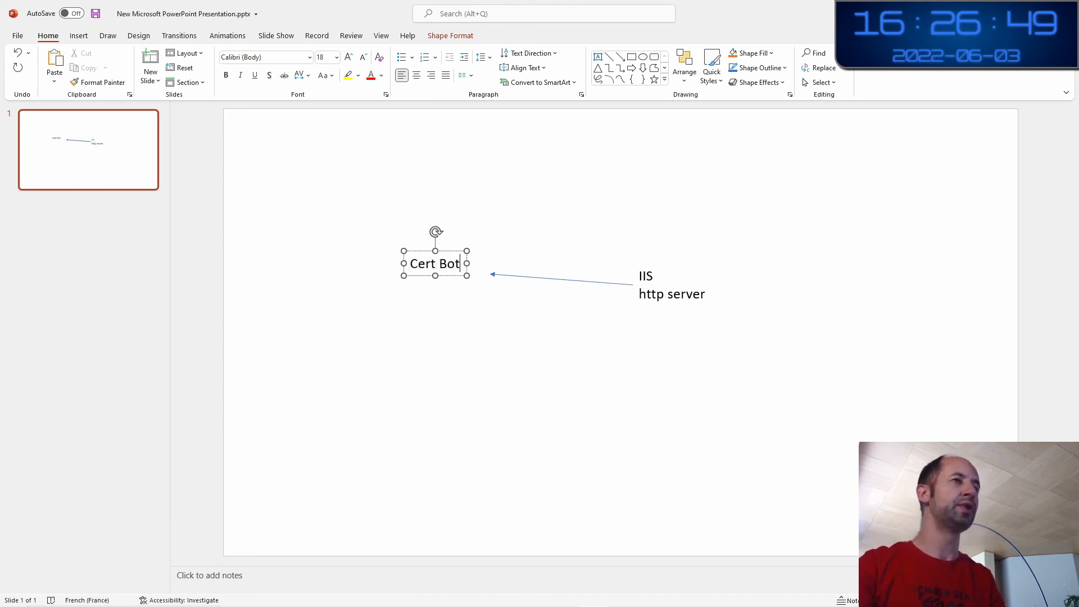
pyautogui.press('Return')
pyautogui.press('BackSpace')
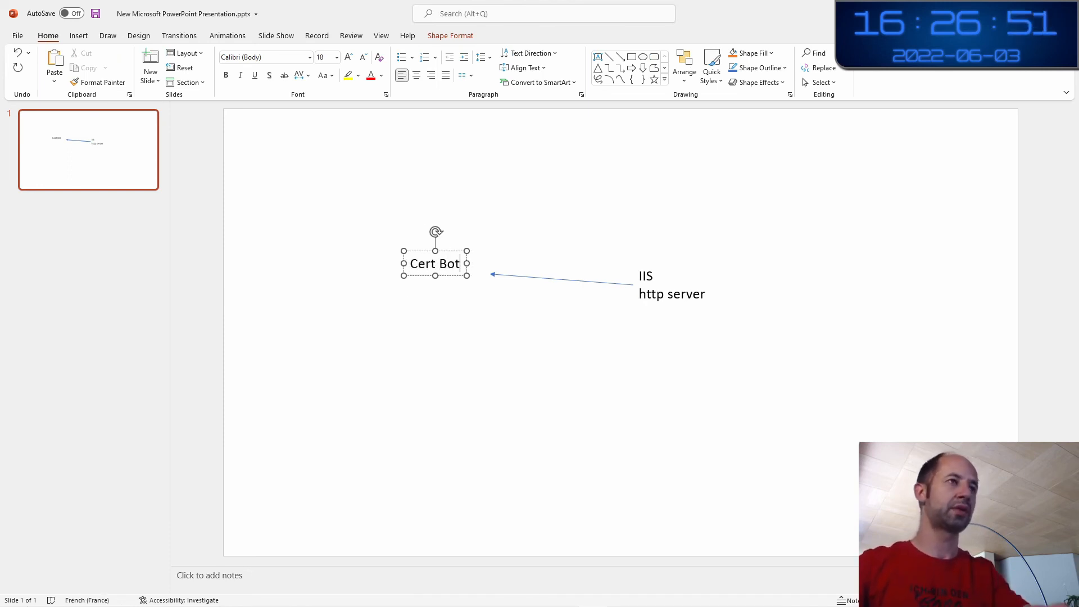
pyautogui.click(474, 328)
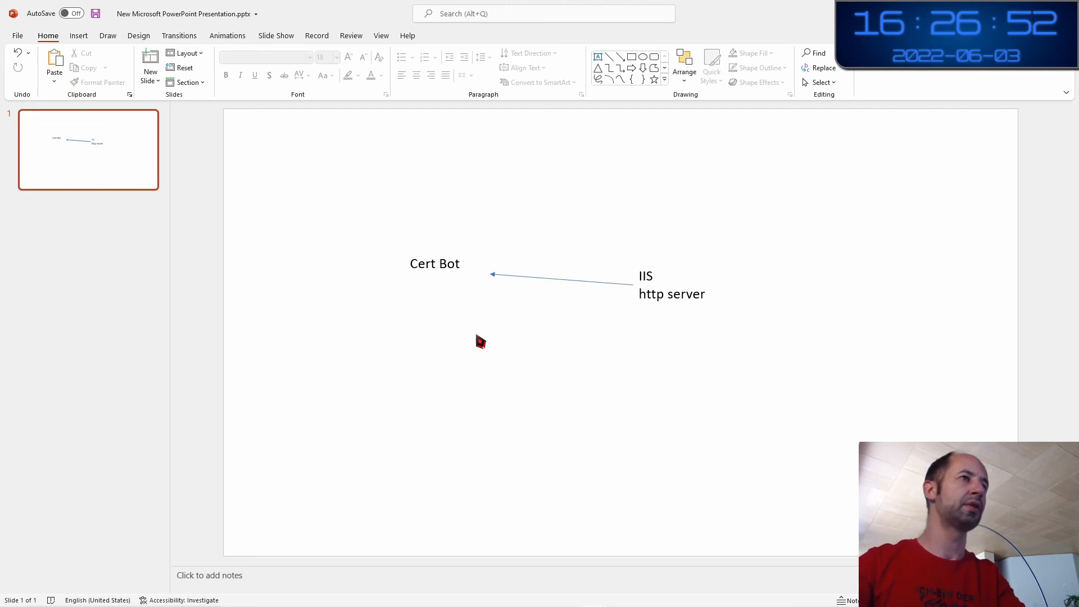
# Draw an arrow from Cert Bot up-left to a new 'Lets encrypt' text box
pyautogui.click(620, 57)
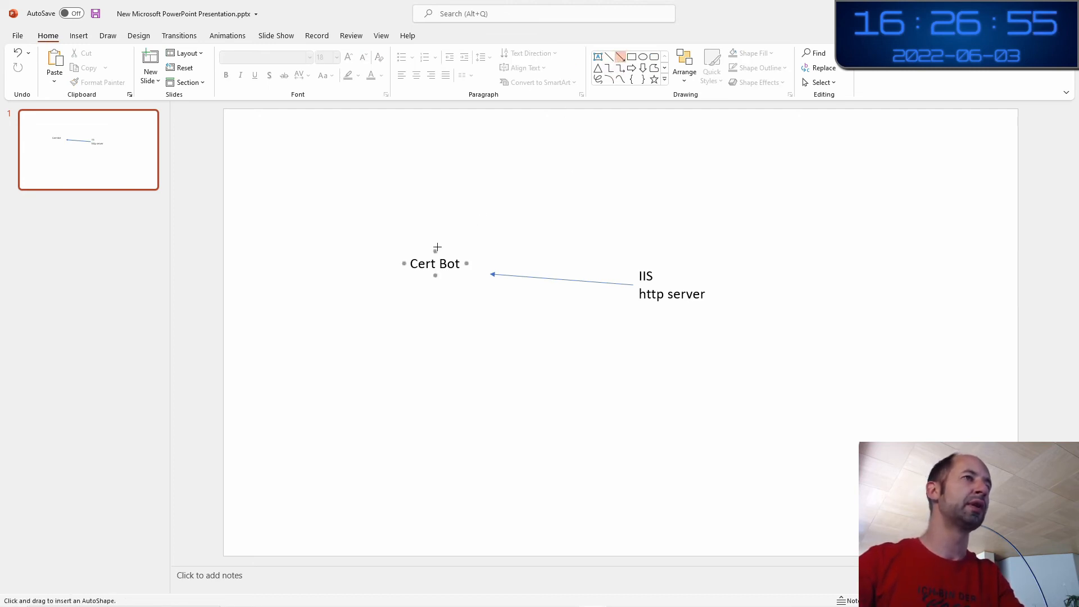
pyautogui.moveTo(436, 247); pyautogui.dragTo(351, 183)
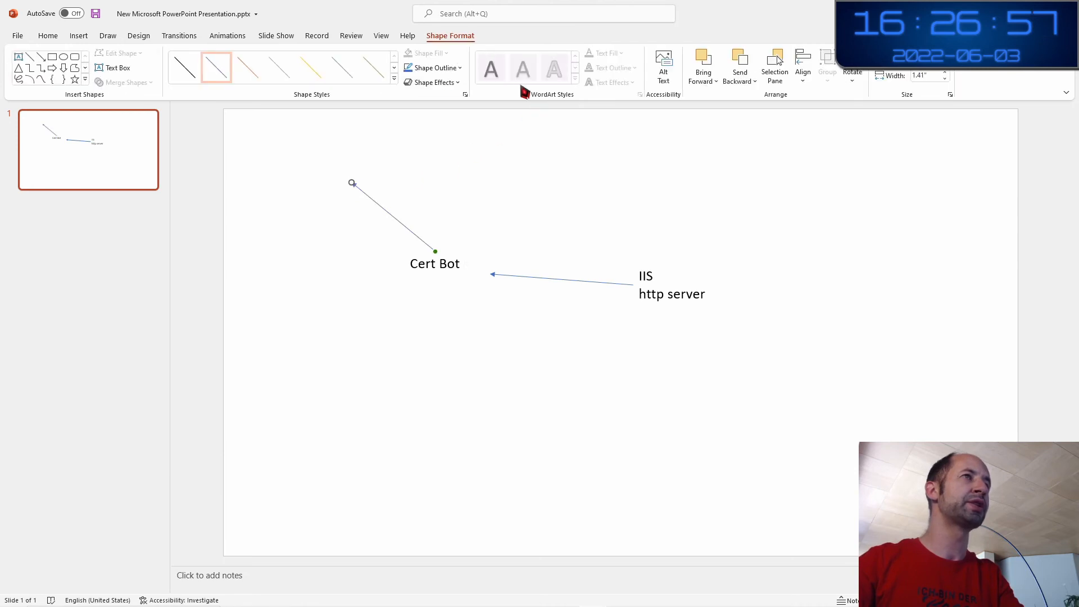
pyautogui.click(61, 37)
pyautogui.click(77, 37)
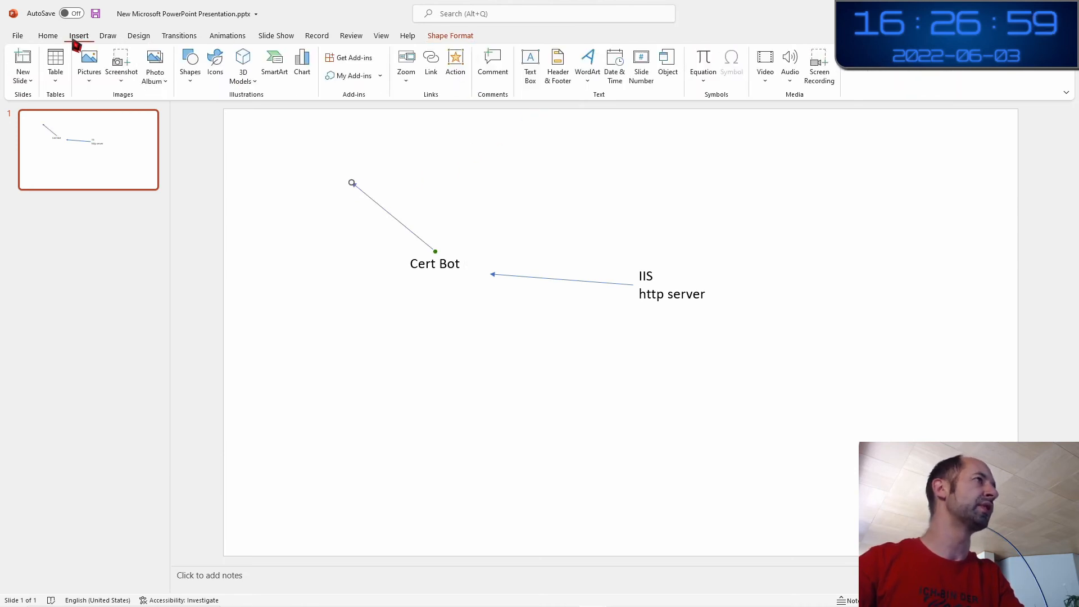
pyautogui.click(529, 66)
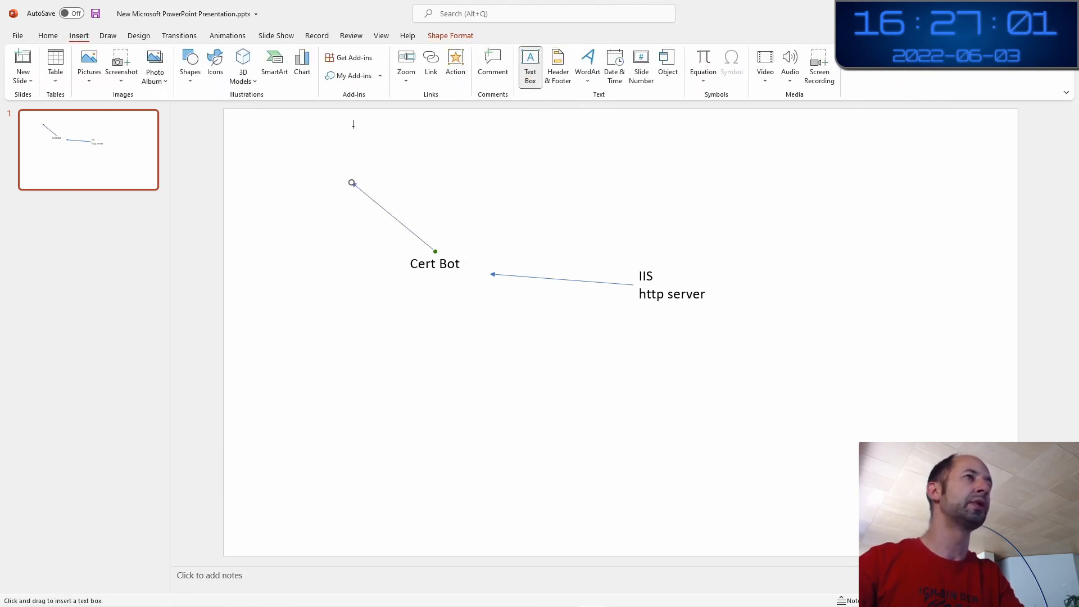
pyautogui.click(307, 158)
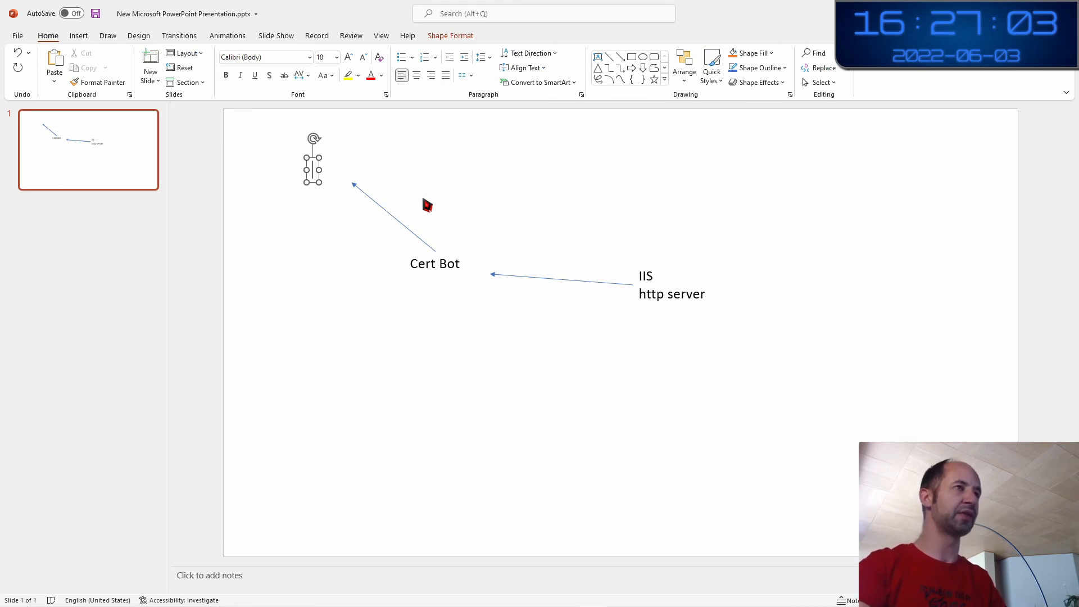
pyautogui.write('Lets enc')
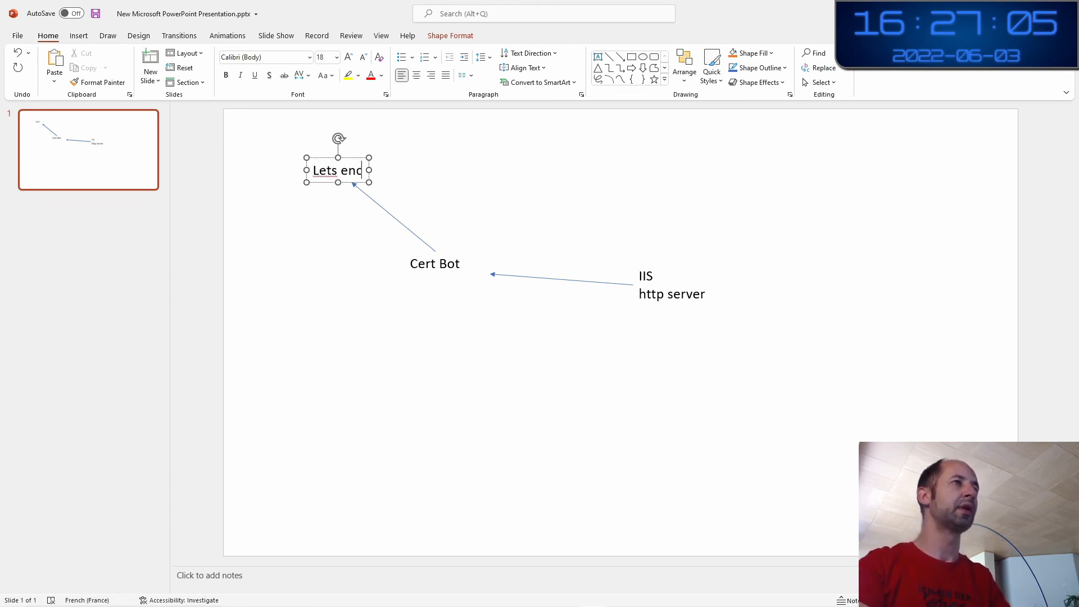
pyautogui.write('rypt')
pyautogui.click(515, 223)
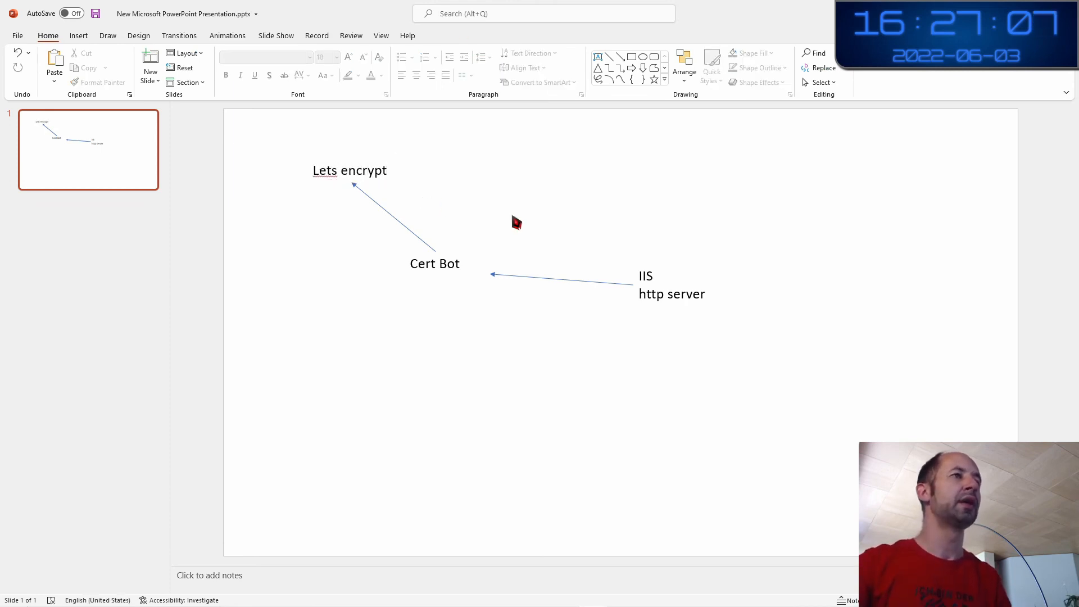
pyautogui.click(456, 267)
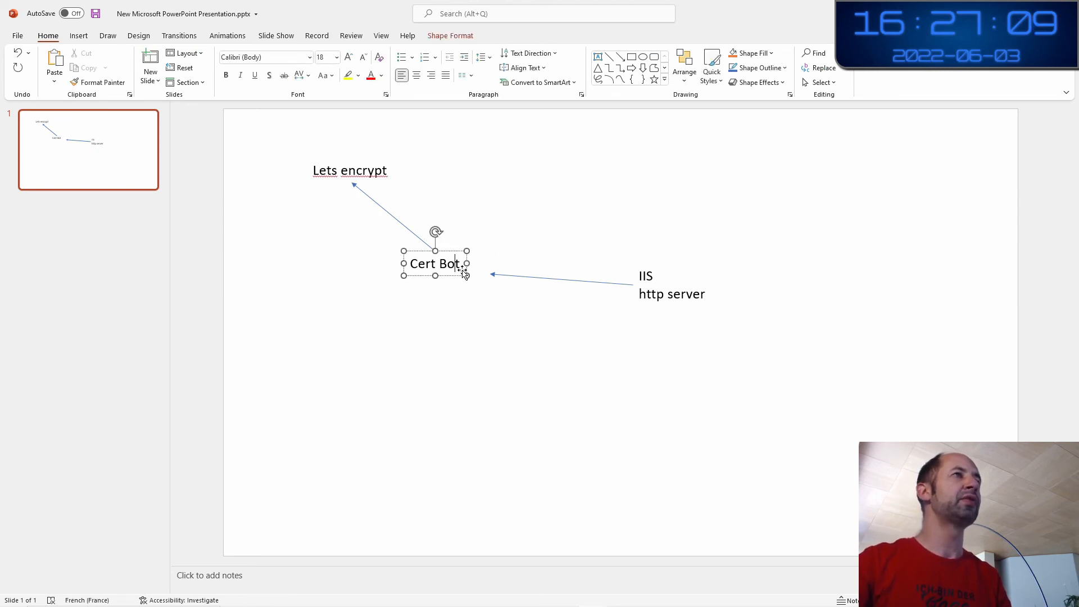
pyautogui.click(620, 57)
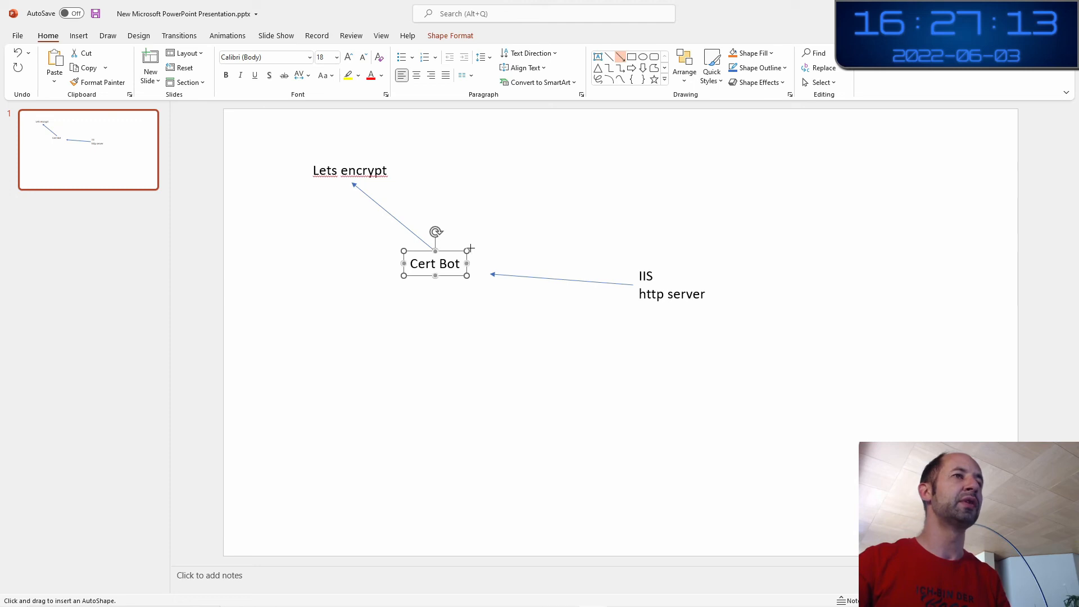
# Draw an arrow from Cert Bot down-right ending at a new 'Pem file certifcates' label
pyautogui.moveTo(432, 276); pyautogui.dragTo(608, 364)
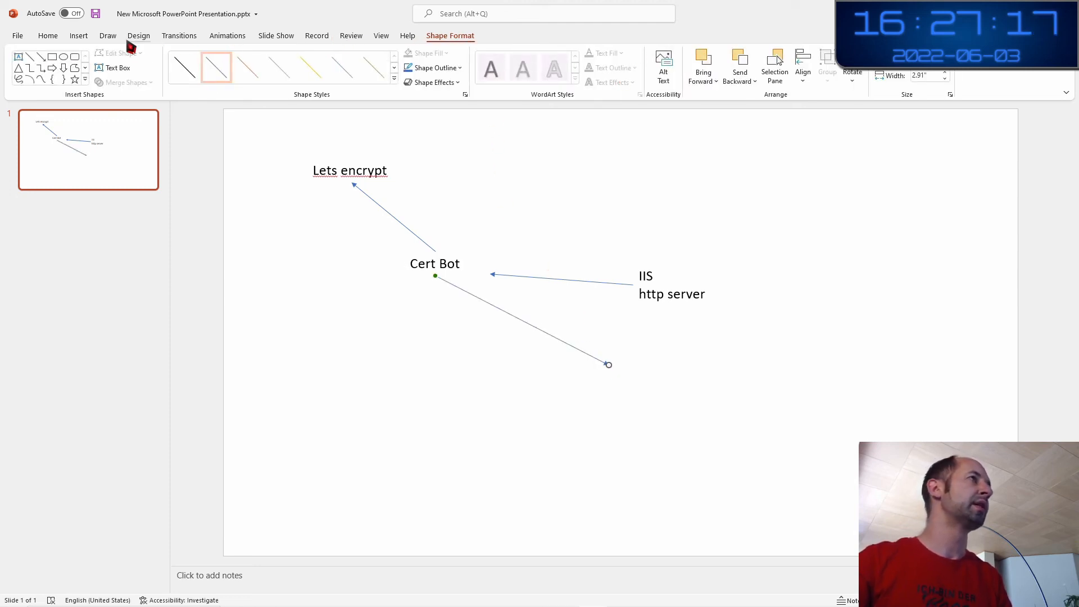
pyautogui.click(78, 35)
pyautogui.click(527, 67)
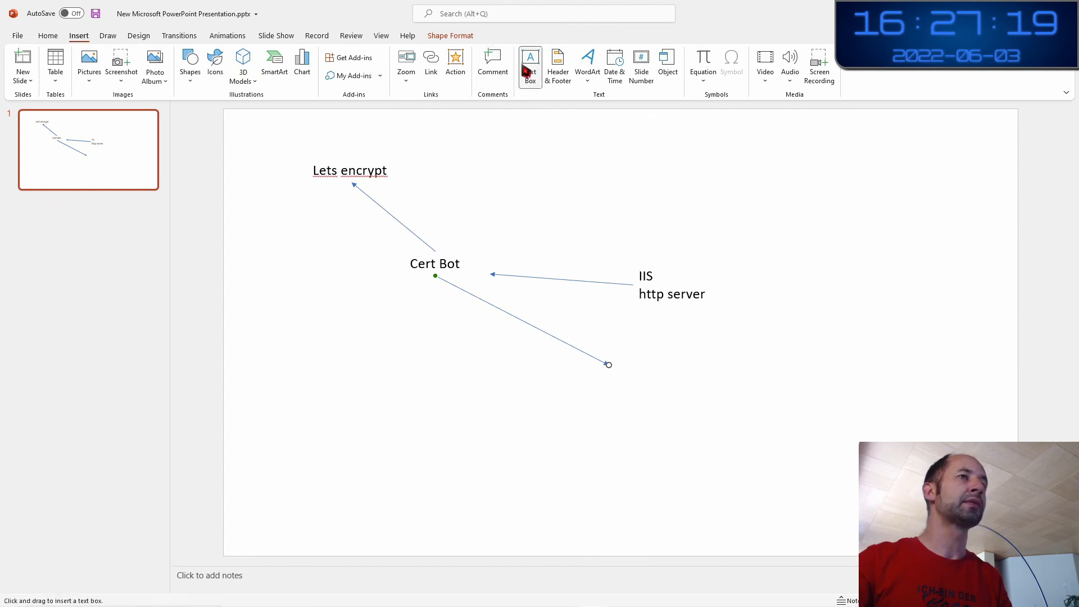
pyautogui.click(620, 363)
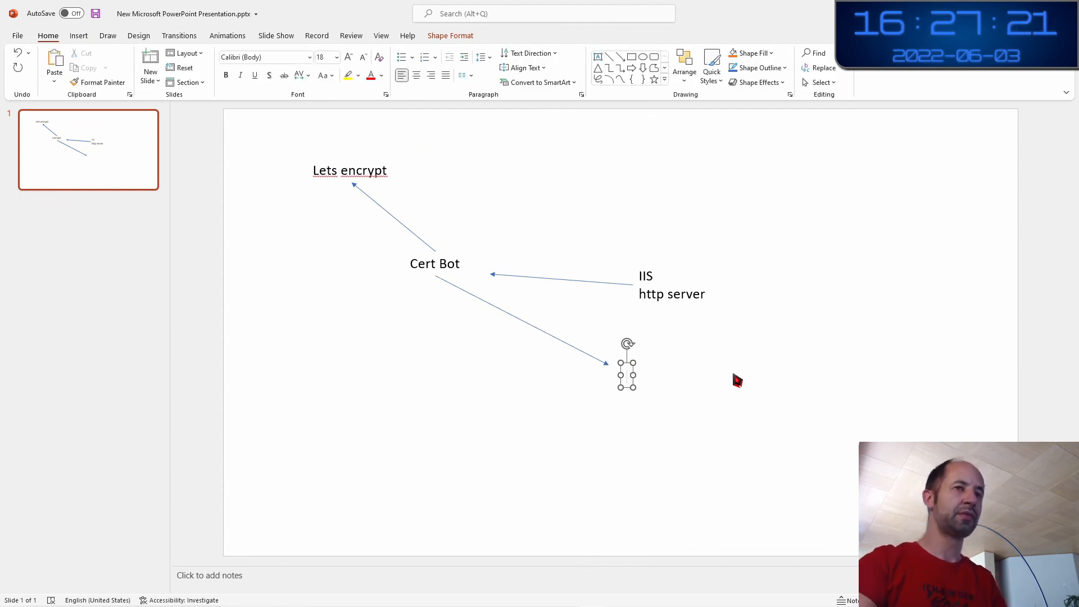
pyautogui.write('Pem file')
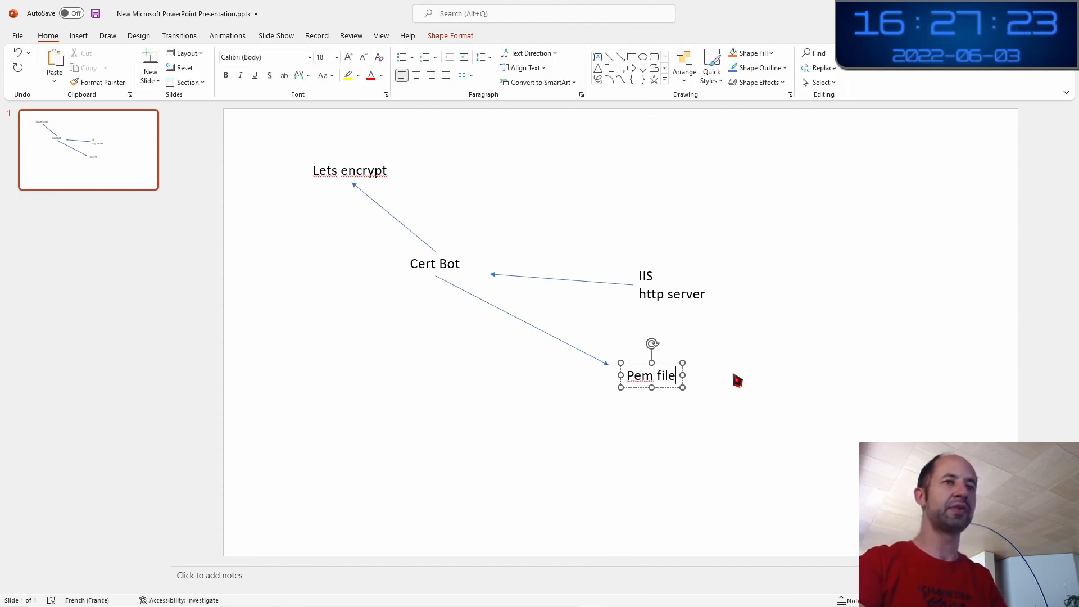
pyautogui.write(' certifca')
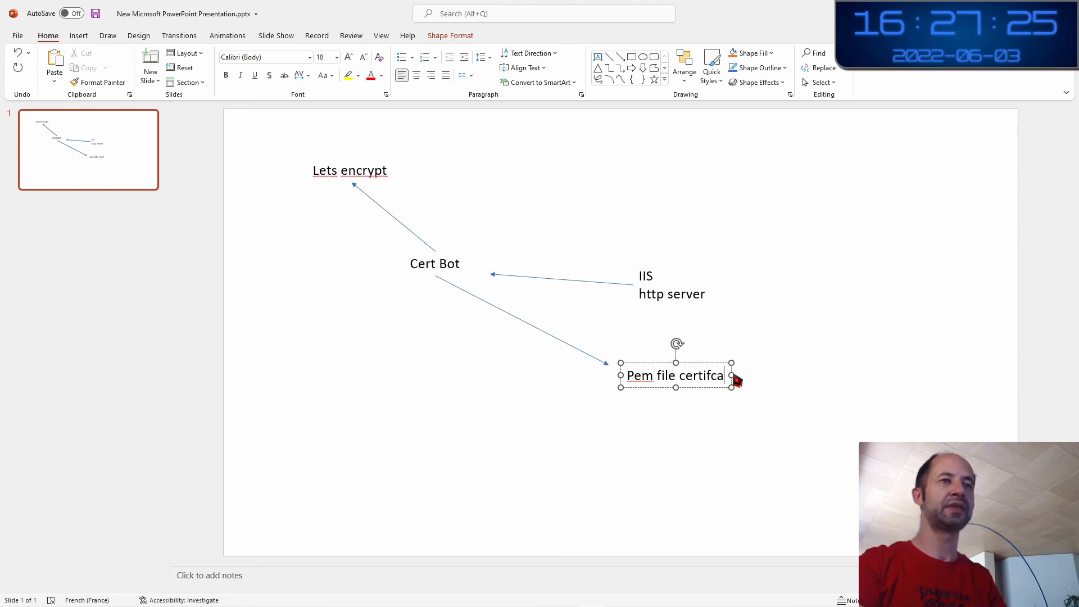
pyautogui.write('tes')
pyautogui.click(811, 419)
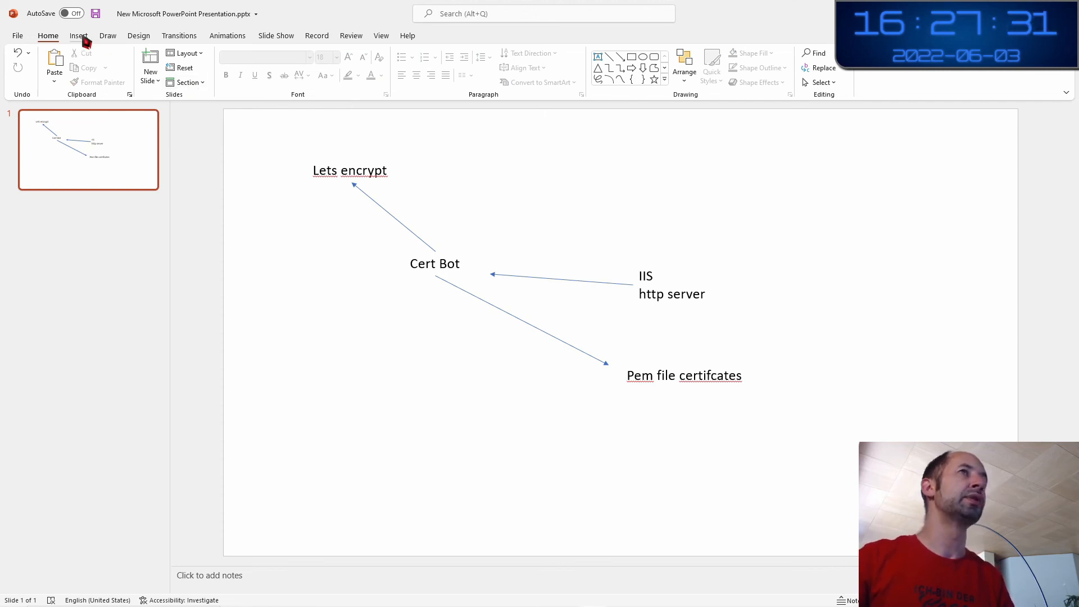
pyautogui.click(619, 58)
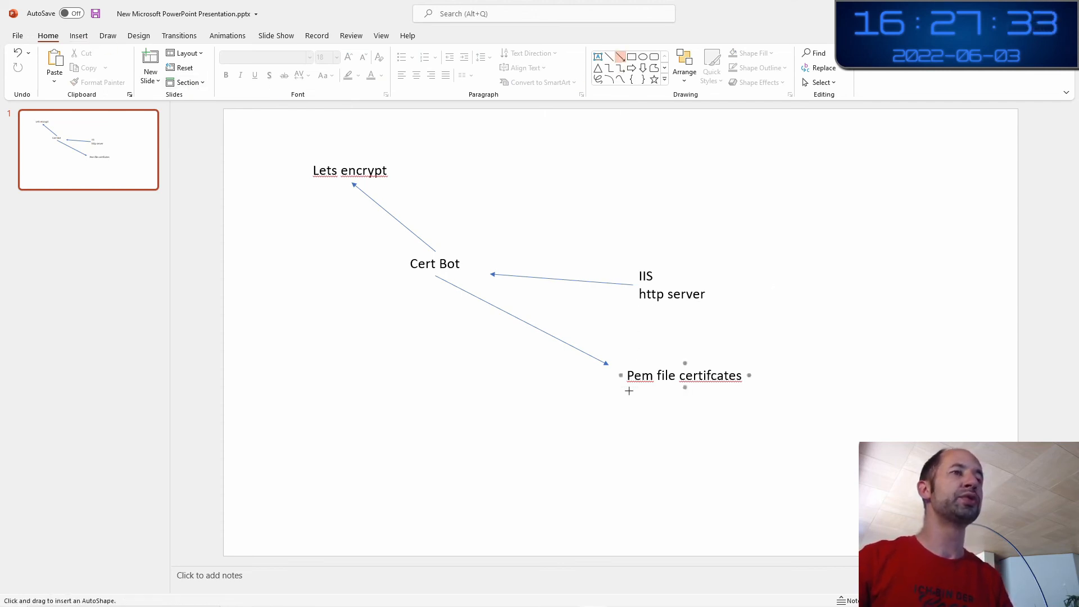